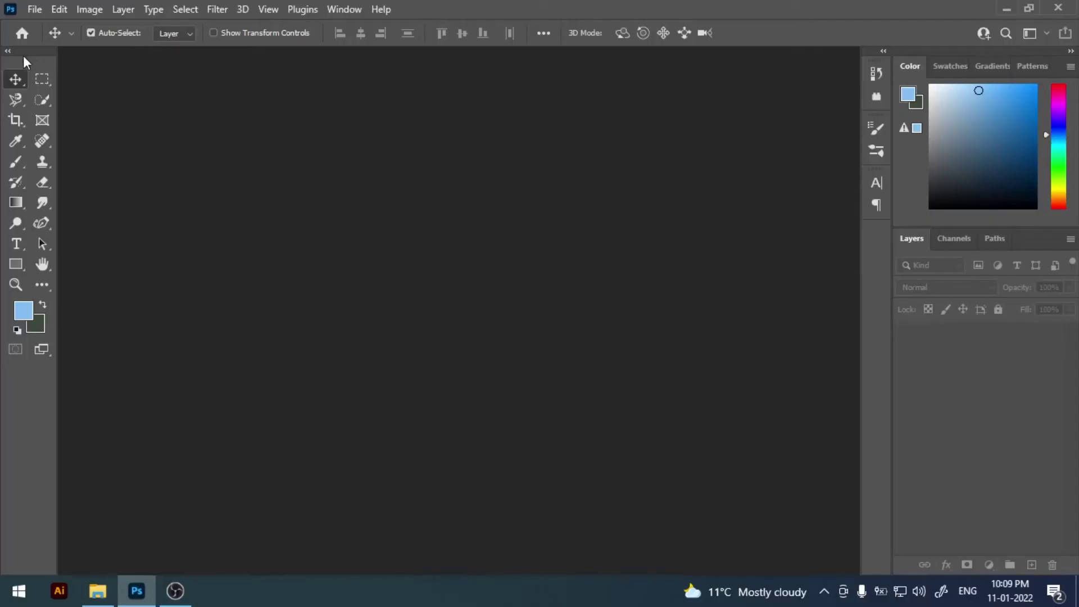
Create a new document 1200 px wide, 1200 px high at 300 pixels/inch.
{"action": "left_click", "coordinate": [32, 10]}
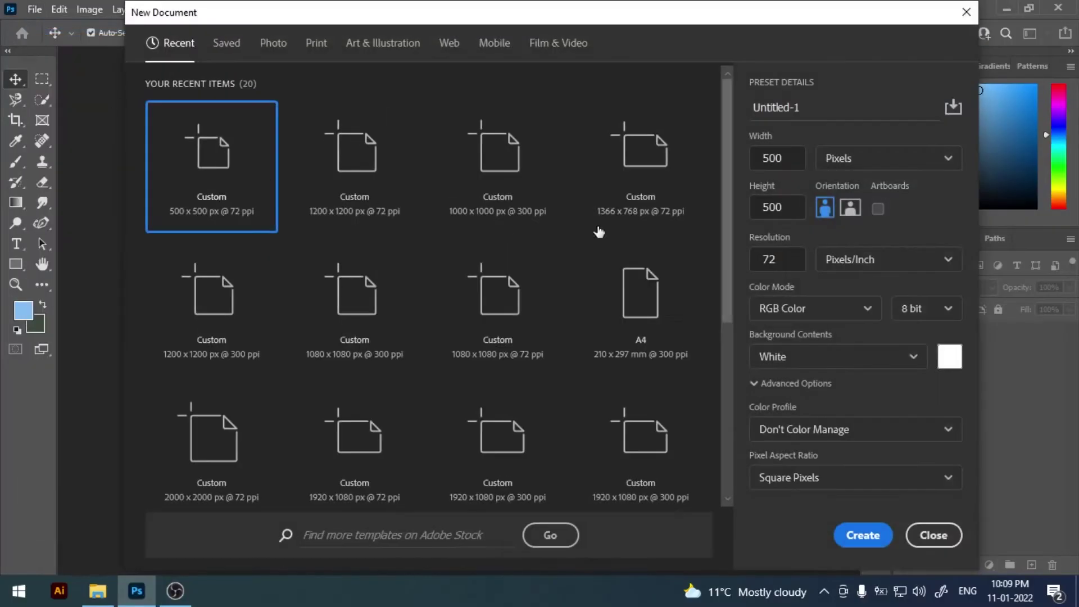
{"action": "double_click", "coordinate": [773, 158]}
{"action": "type", "text": "12"}
{"action": "double_click", "coordinate": [775, 202]}
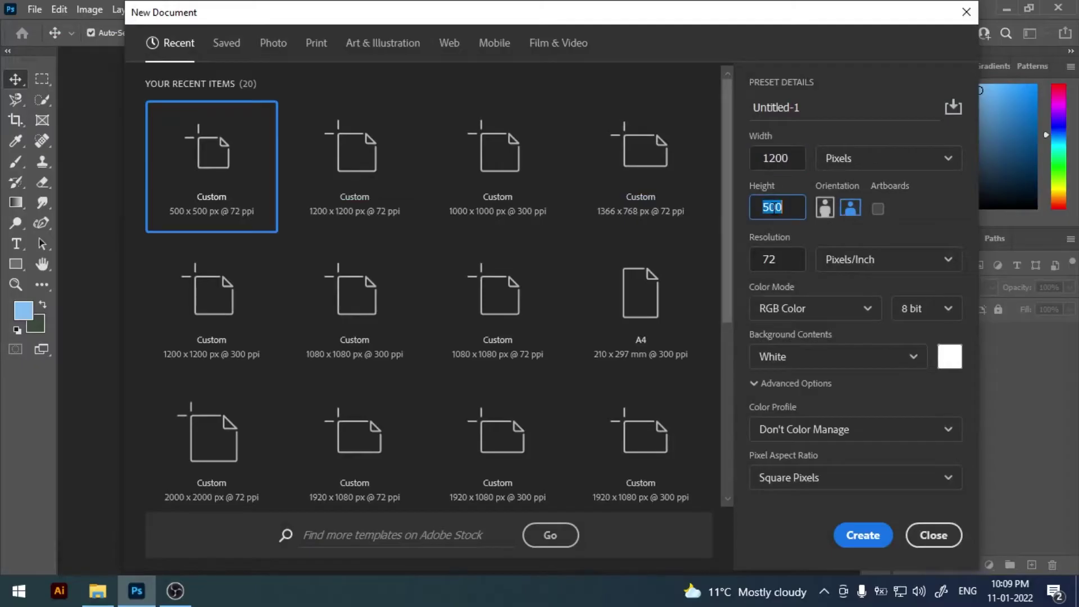
{"action": "type", "text": "120"}
{"action": "left_click", "coordinate": [778, 257]}
{"action": "type", "text": "300"}
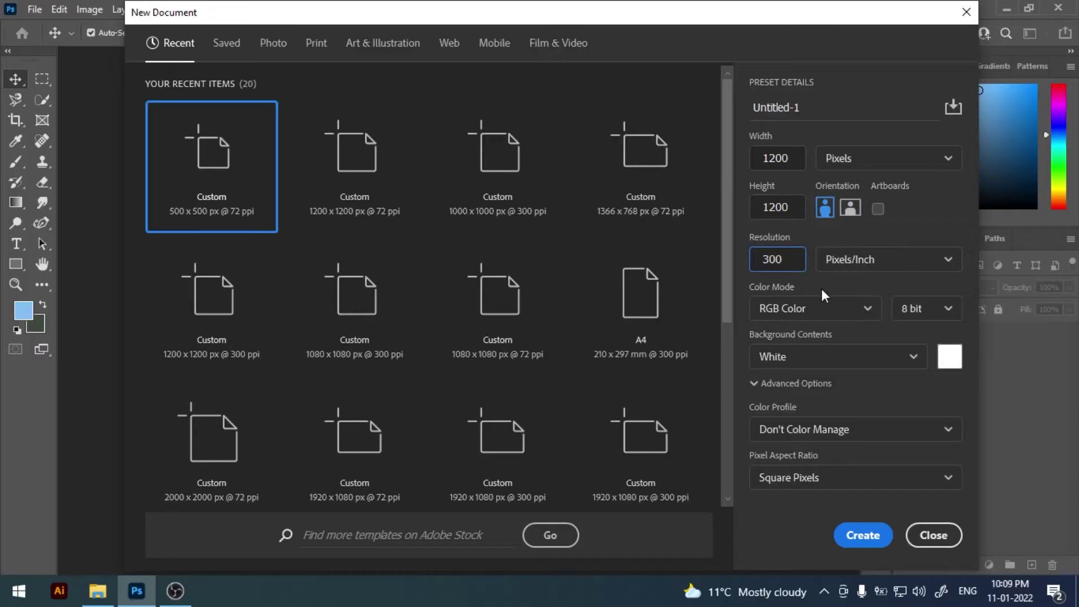
{"action": "left_click", "coordinate": [863, 535]}
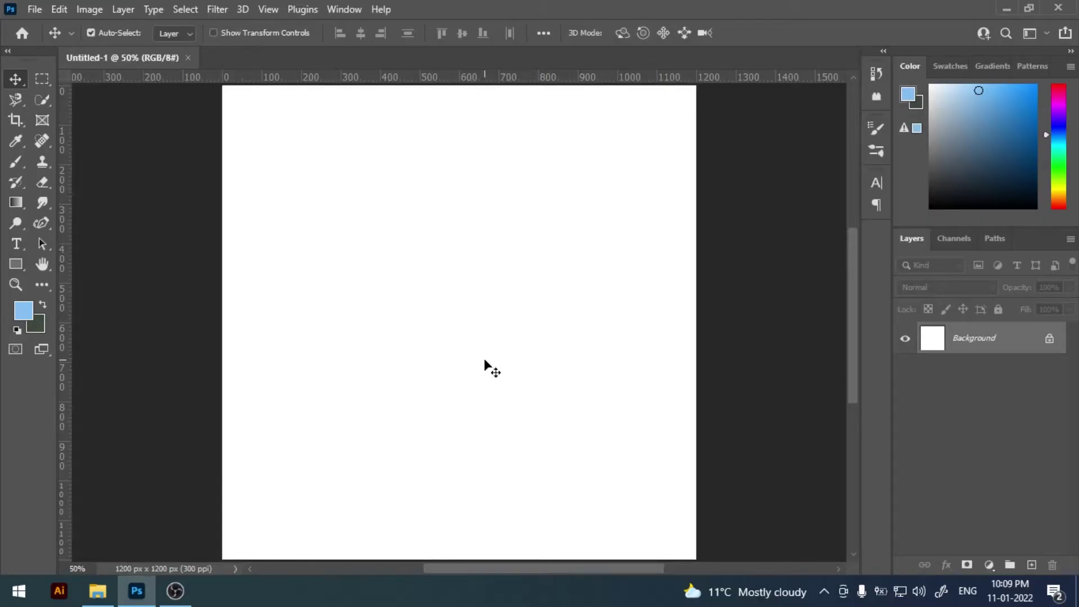
Draw a wide rectangle across the bottom of the canvas.
{"action": "left_click", "coordinate": [15, 264]}
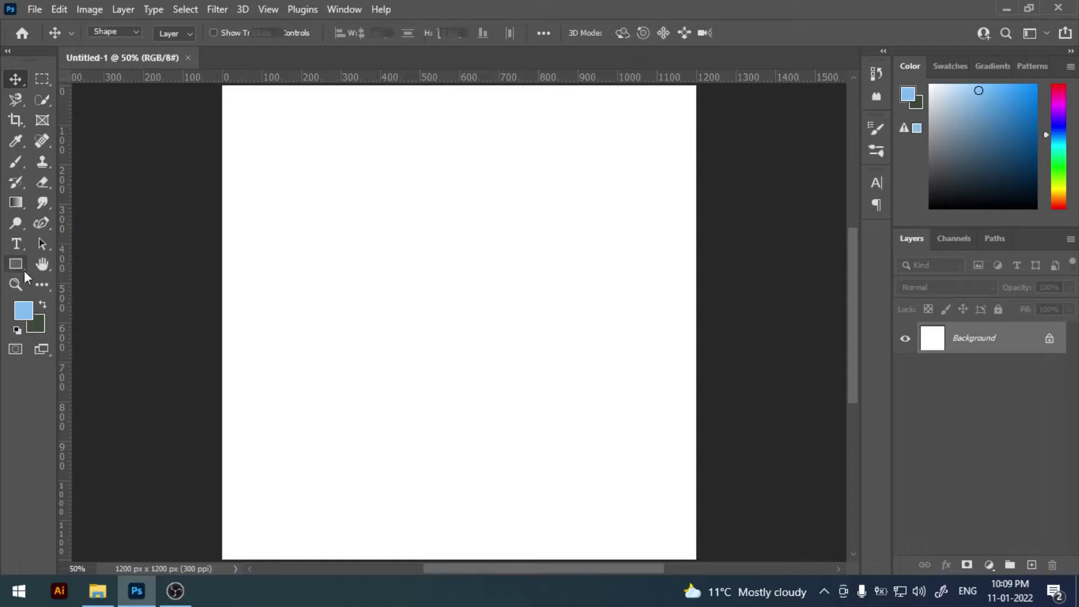
{"action": "mouse_move", "coordinate": [220, 466]}
{"action": "left_mouse_down"}
{"action": "mouse_move", "coordinate": [318, 560]}
{"action": "mouse_move", "coordinate": [697, 538]}
{"action": "left_mouse_up"}
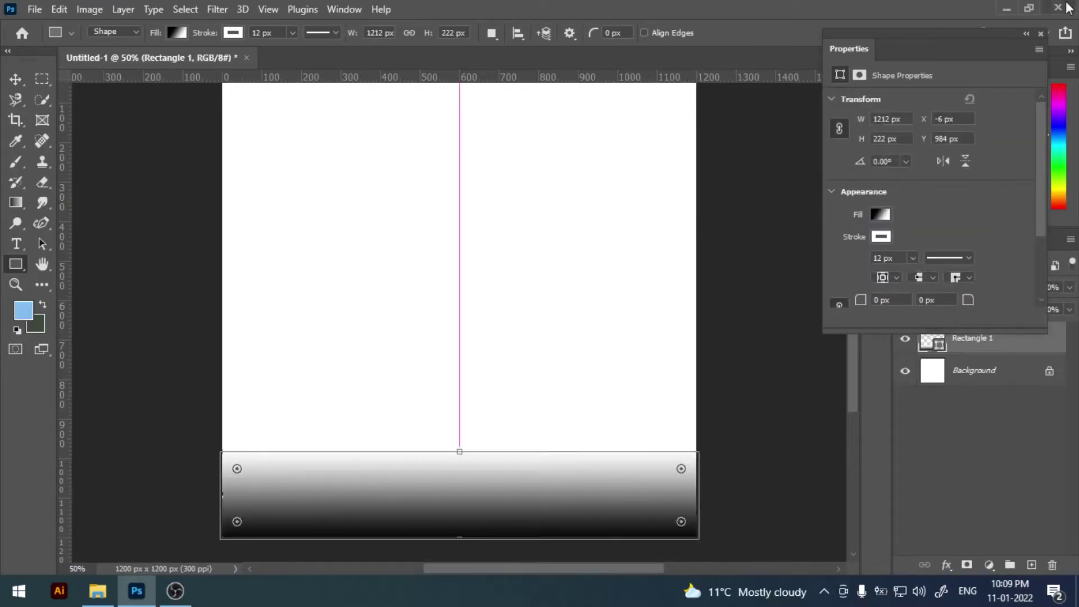
{"action": "left_click", "coordinate": [1042, 33]}
Give the rectangle a solid green #158306 fill and finish editing the shape.
{"action": "left_click", "coordinate": [177, 33]}
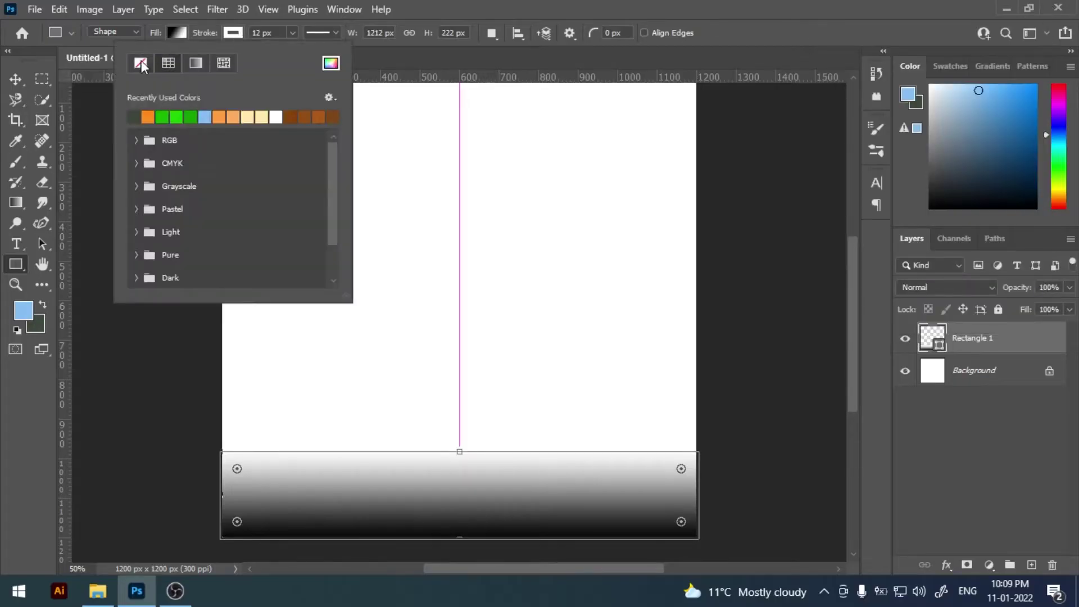
{"action": "left_click", "coordinate": [181, 33]}
{"action": "left_click", "coordinate": [140, 64]}
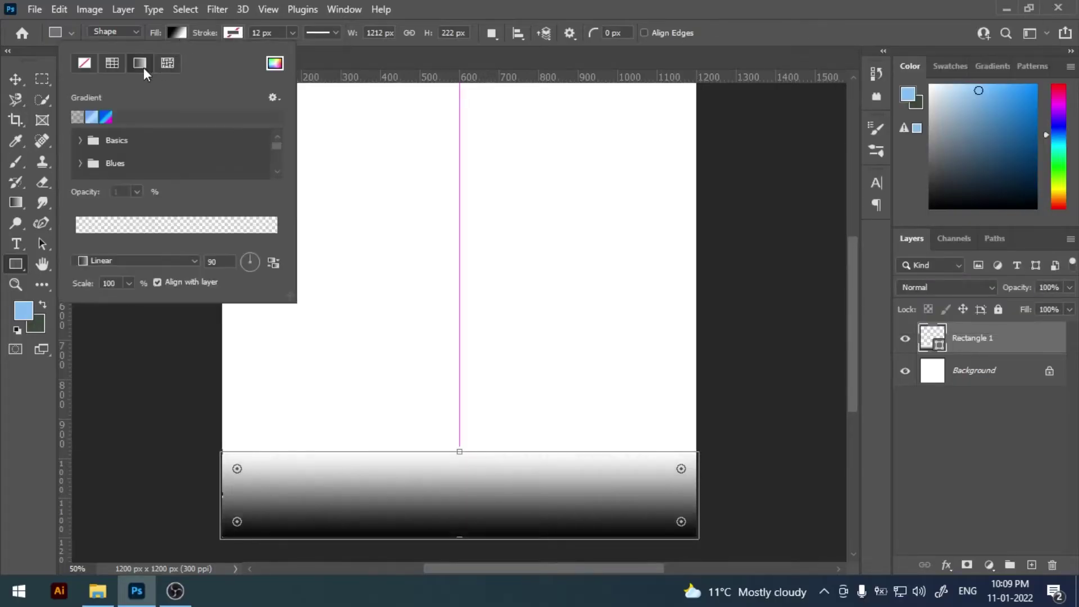
{"action": "left_click", "coordinate": [116, 64]}
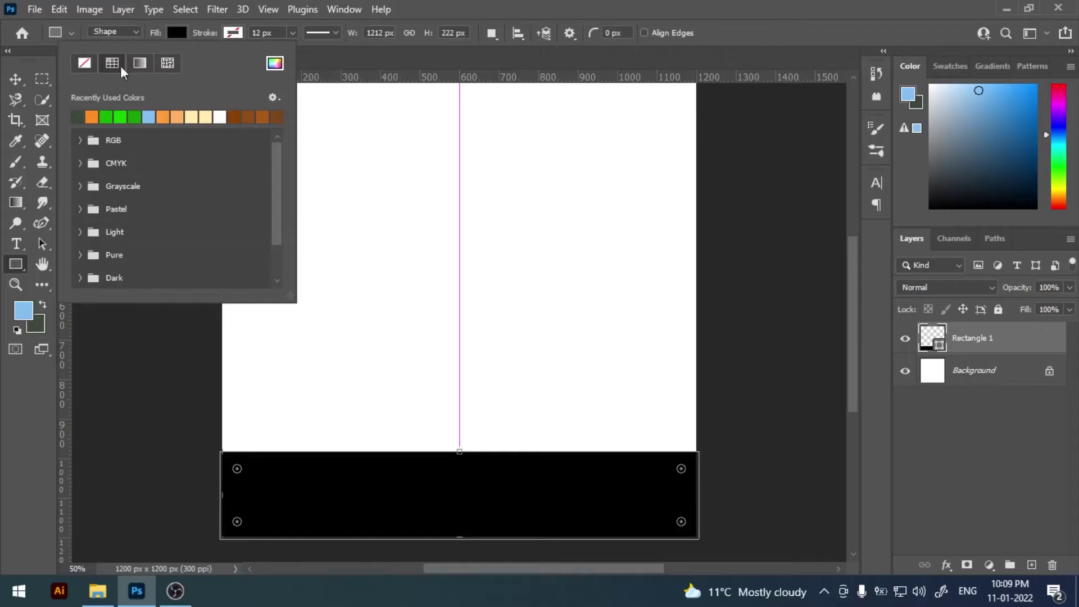
{"action": "left_click", "coordinate": [274, 64]}
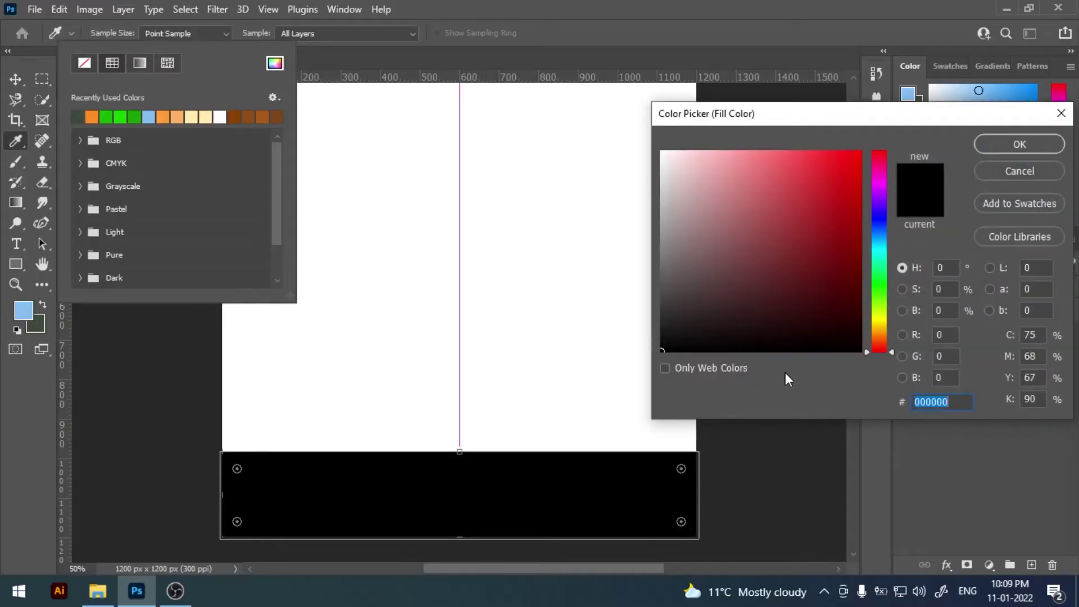
{"action": "type", "text": "1"}
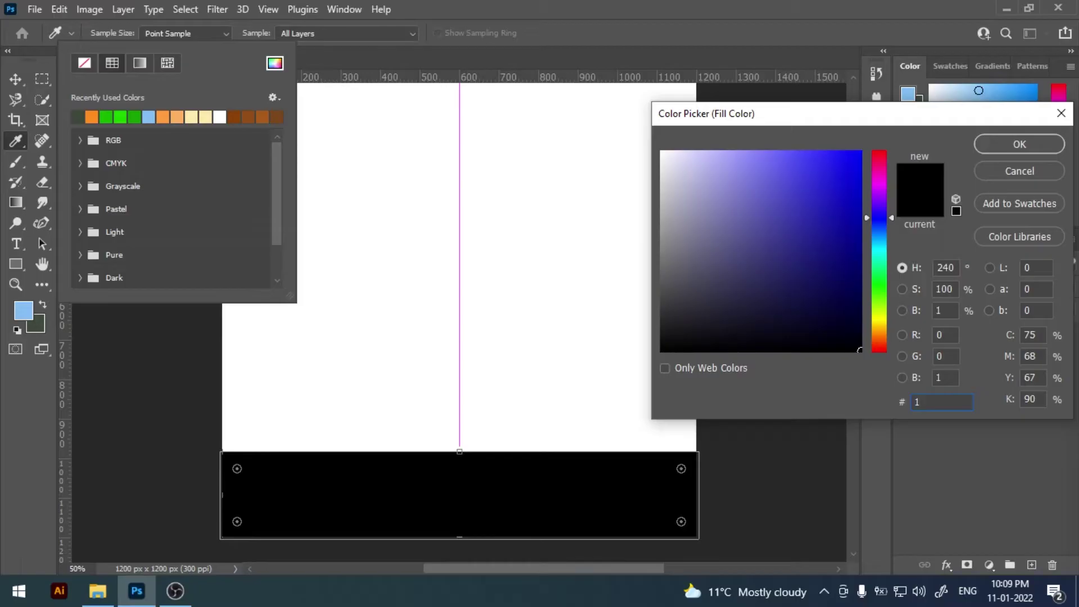
{"action": "type", "text": "58"}
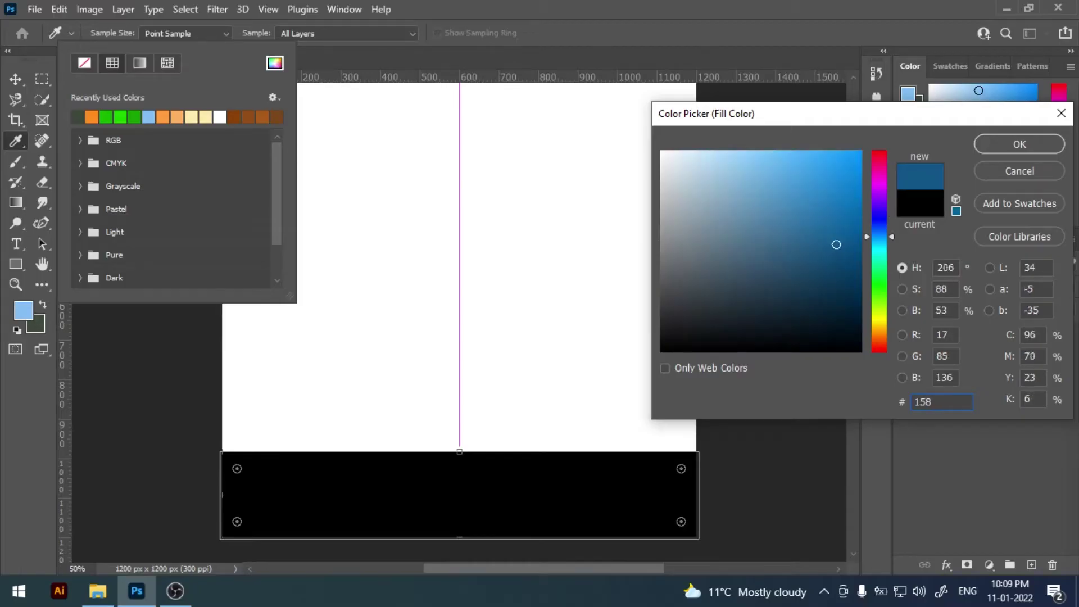
{"action": "type", "text": "306"}
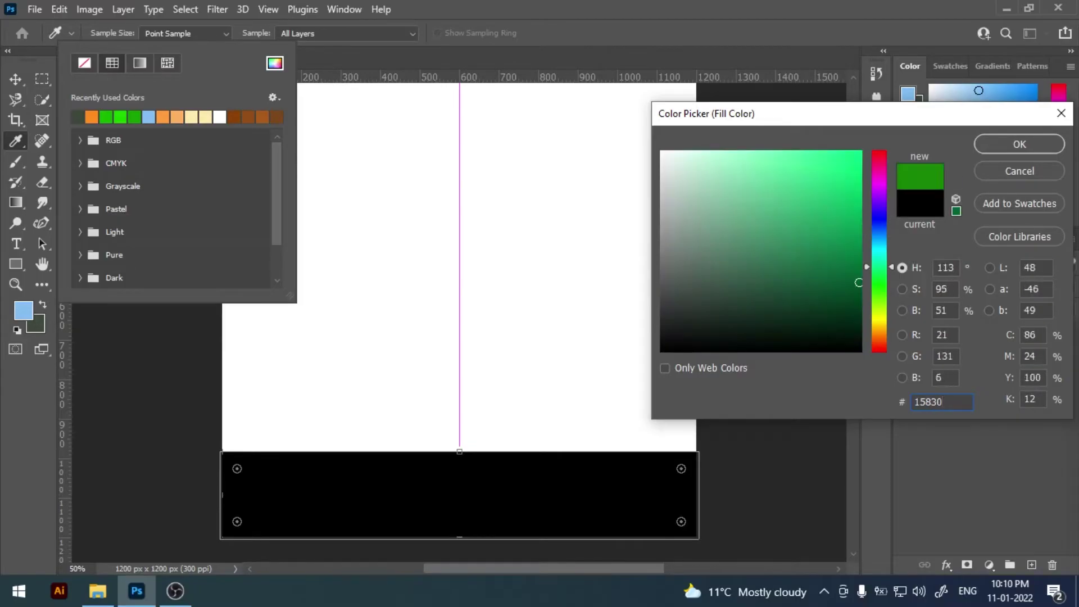
{"action": "key", "text": "Return"}
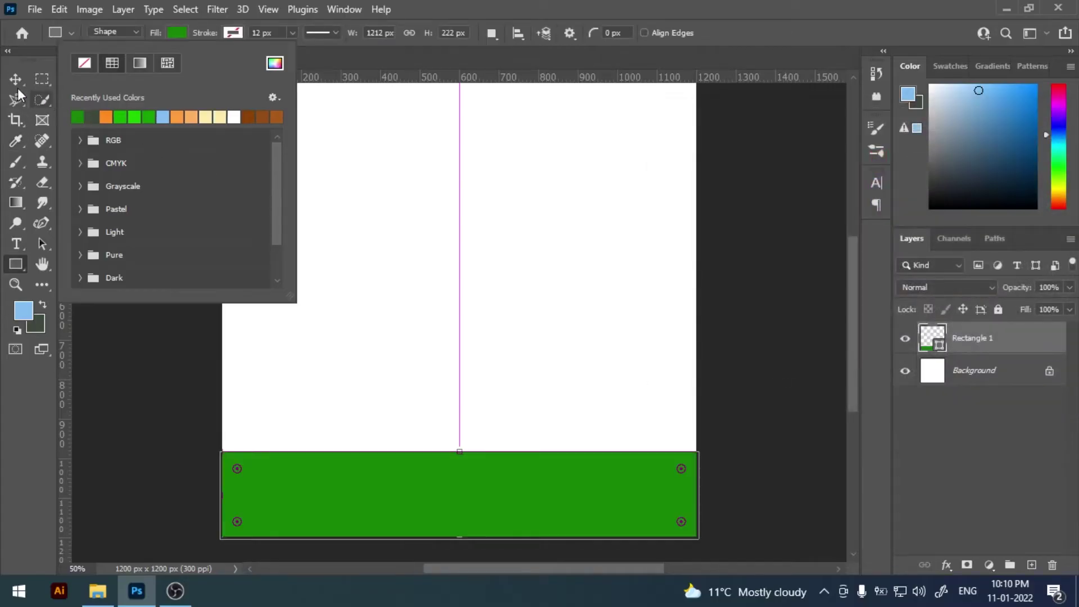
{"action": "key", "text": "Escape"}
{"action": "key", "text": "v"}
{"action": "key", "text": "ctrl+alt+a"}
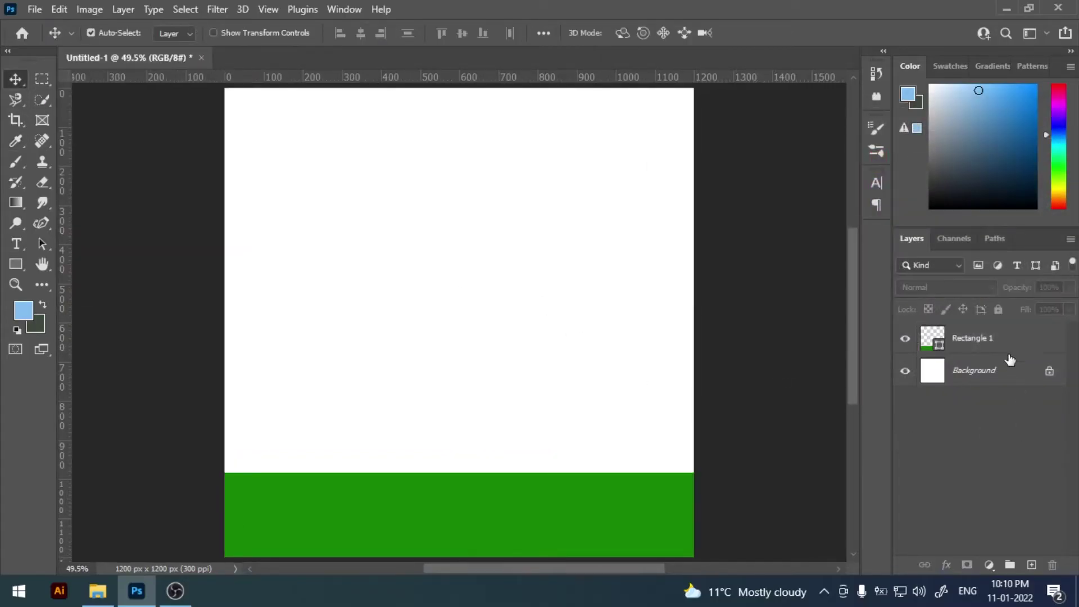
Rasterize the Rectangle 1 layer.
{"action": "left_click", "coordinate": [1006, 346]}
{"action": "right_click", "coordinate": [1006, 345]}
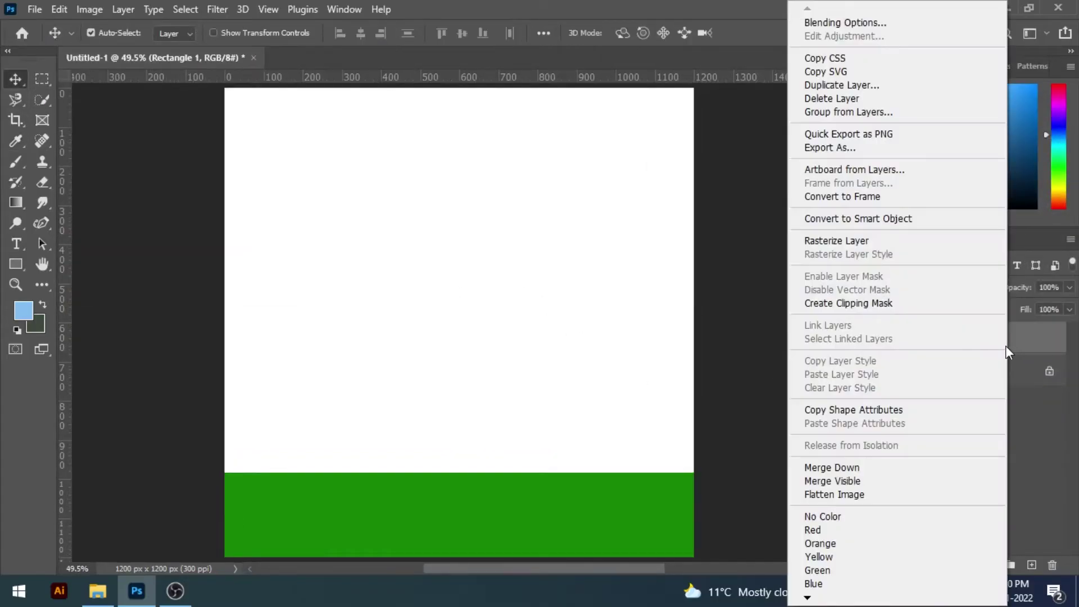
{"action": "left_click", "coordinate": [876, 241]}
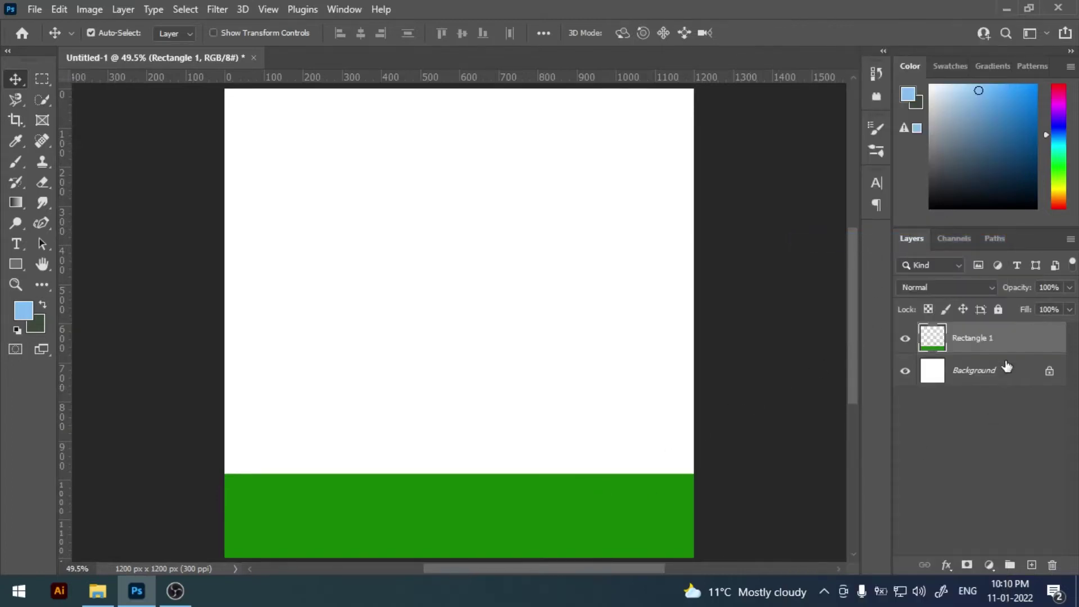
Duplicate the green band, move the copy to the canvas top and stretch it taller.
{"action": "left_click_drag", "start_coordinate": [989, 337], "coordinate": [1032, 564]}
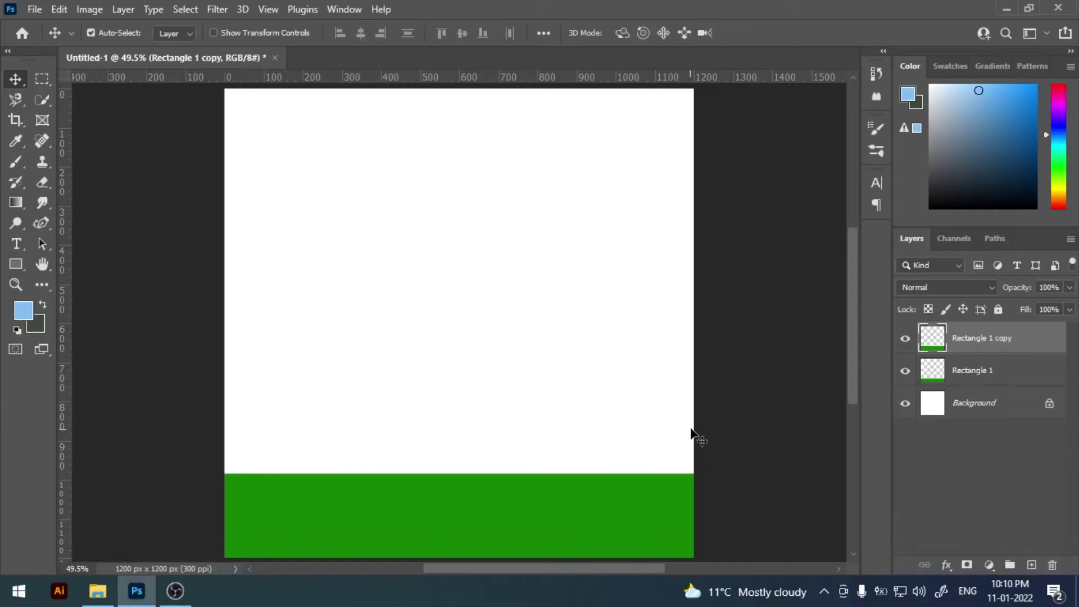
{"action": "key", "text": "shift+Up"}
{"action": "key", "text": "shift+Up"}
{"action": "key", "text": "shift+Up"}
{"action": "key", "text": "shift+Up"}
{"action": "key", "text": "shift+Up"}
{"action": "key", "text": "shift+Up"}
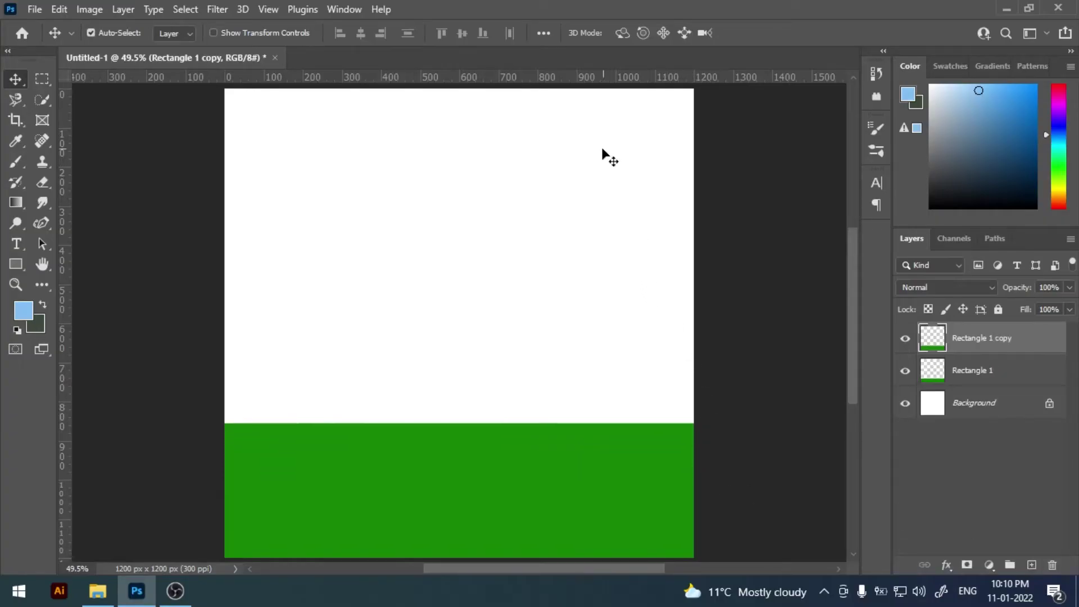
{"action": "key", "text": "shift+Up"}
{"action": "key", "text": "shift+Up"}
{"action": "key", "text": "shift+Up"}
{"action": "key", "text": "shift+Up"}
{"action": "key", "text": "shift+Up"}
{"action": "key", "text": "shift+Up"}
{"action": "key", "text": "shift+Up"}
{"action": "key", "text": "shift+Up"}
{"action": "key", "text": "shift+Up"}
{"action": "key", "text": "shift+Up"}
{"action": "key", "text": "shift+Up"}
{"action": "key", "text": "shift+Up"}
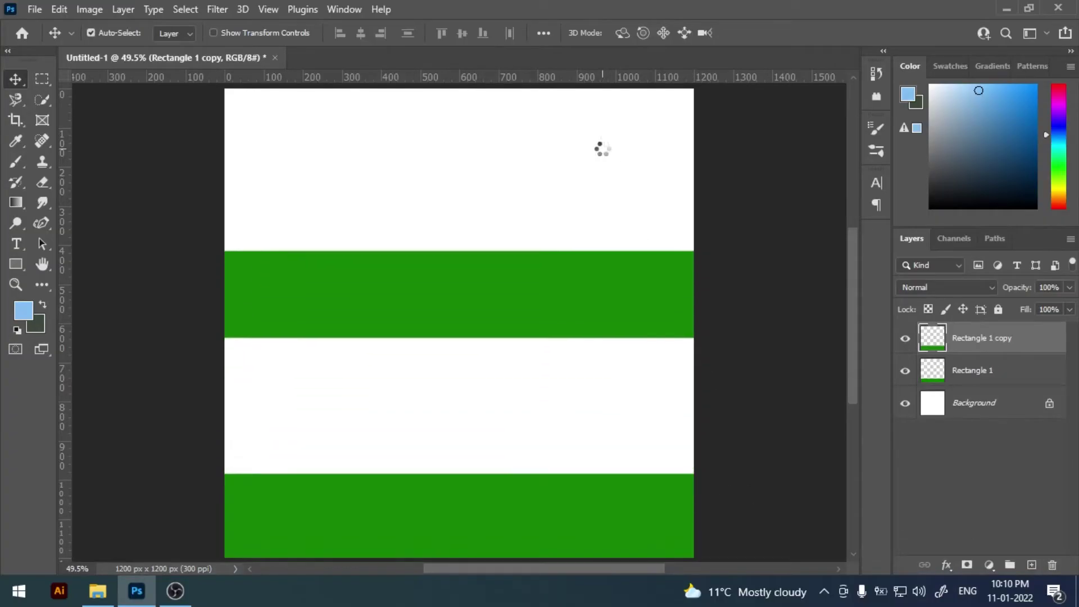
{"action": "key", "text": "shift+Up"}
{"action": "key", "text": "shift+Up"}
{"action": "key", "text": "shift+Up"}
{"action": "key", "text": "shift+Up"}
{"action": "key", "text": "shift+Up"}
{"action": "key", "text": "shift+Up"}
{"action": "key", "text": "shift+Up"}
{"action": "key", "text": "shift+Up"}
{"action": "key", "text": "shift+Up"}
{"action": "key", "text": "shift+Up"}
{"action": "key", "text": "shift+Up"}
{"action": "key", "text": "shift+Up"}
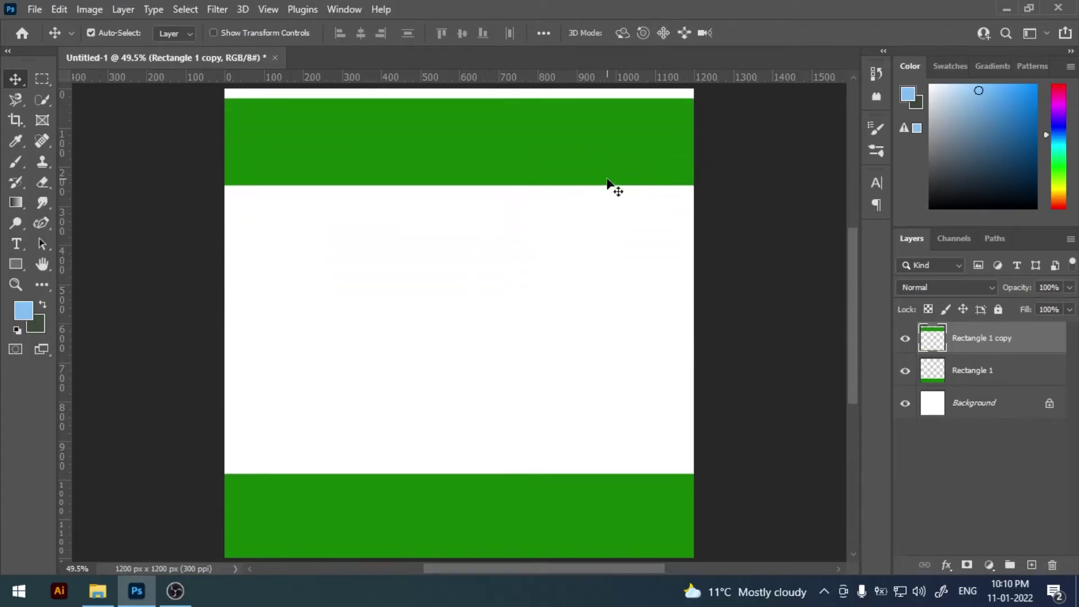
{"action": "key", "text": "shift+Up"}
{"action": "key", "text": "shift+Up"}
{"action": "key", "text": "shift+Up"}
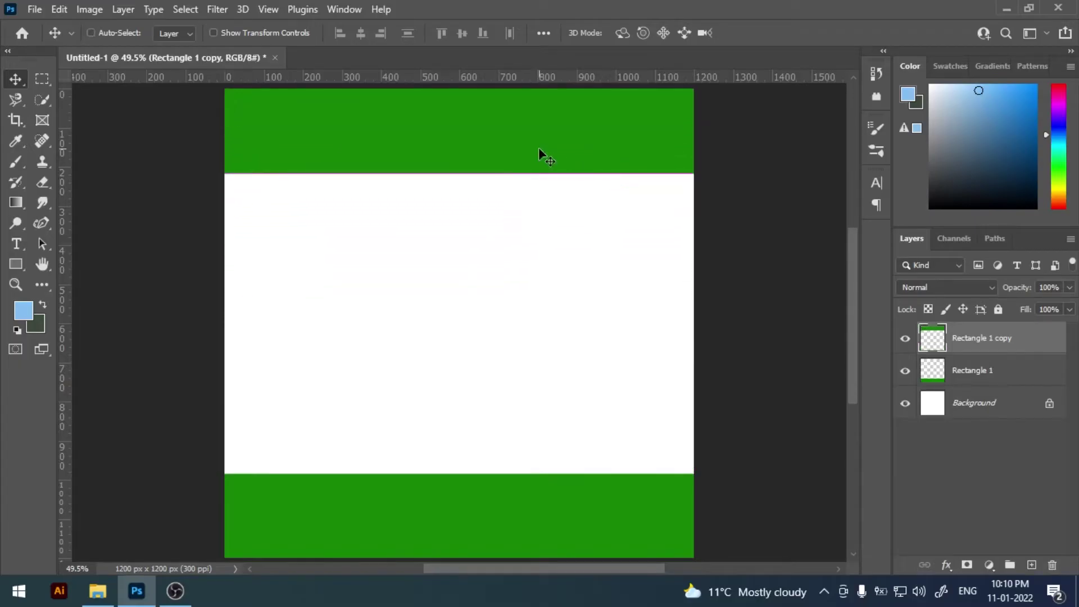
{"action": "key", "text": "ctrl+t"}
{"action": "left_click_drag", "start_coordinate": [459, 175], "coordinate": [460, 239]}
{"action": "key", "text": "Return"}
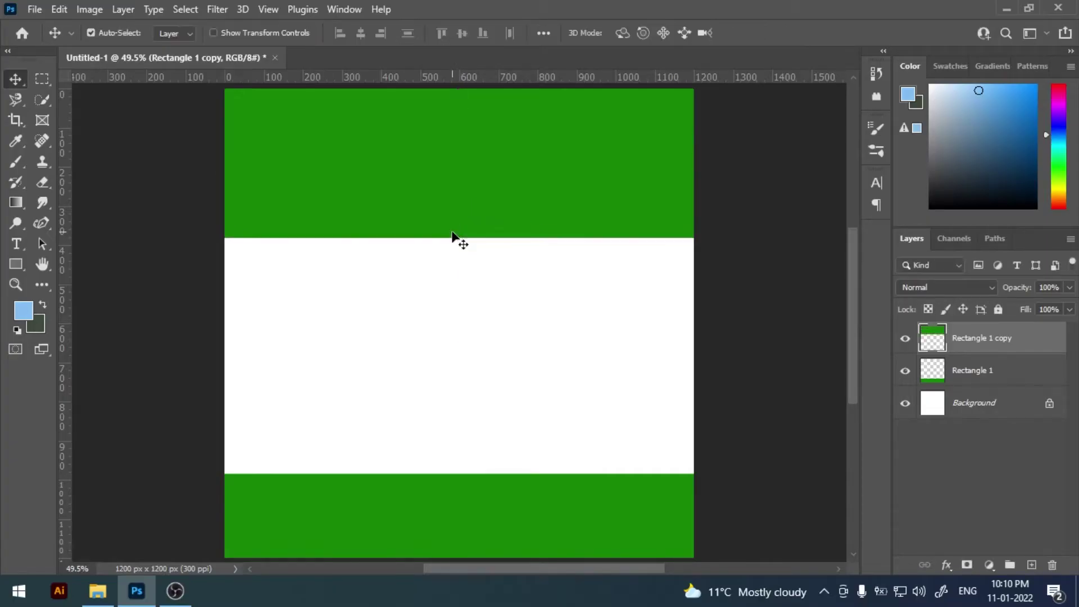
Fill the top band's pixels with orange #ff8f2c as the background colour.
{"action": "right_click", "coordinate": [928, 342]}
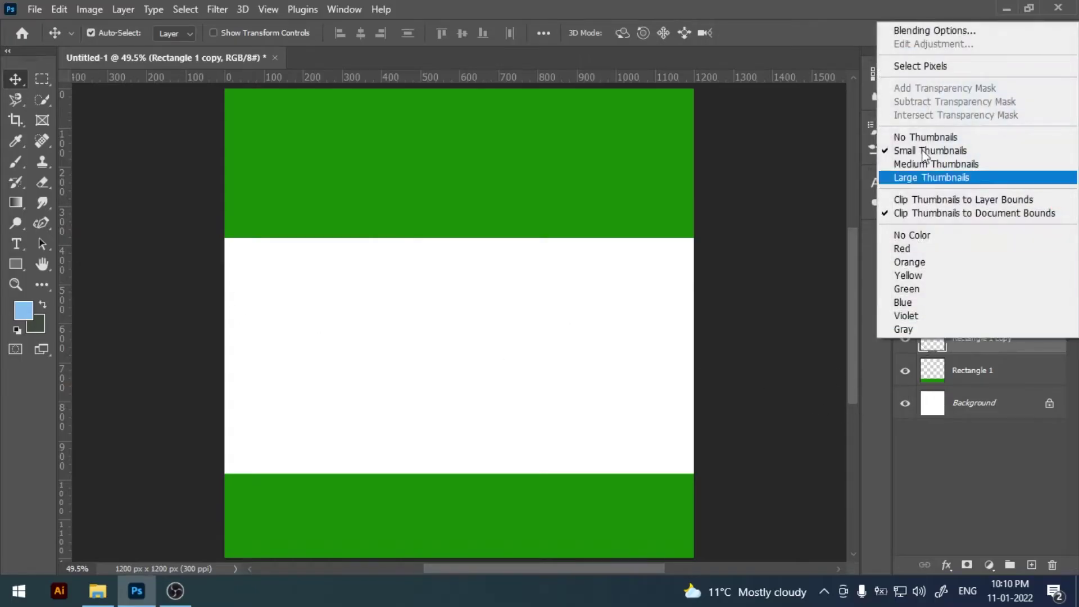
{"action": "left_click", "coordinate": [932, 133]}
{"action": "left_click", "coordinate": [37, 326]}
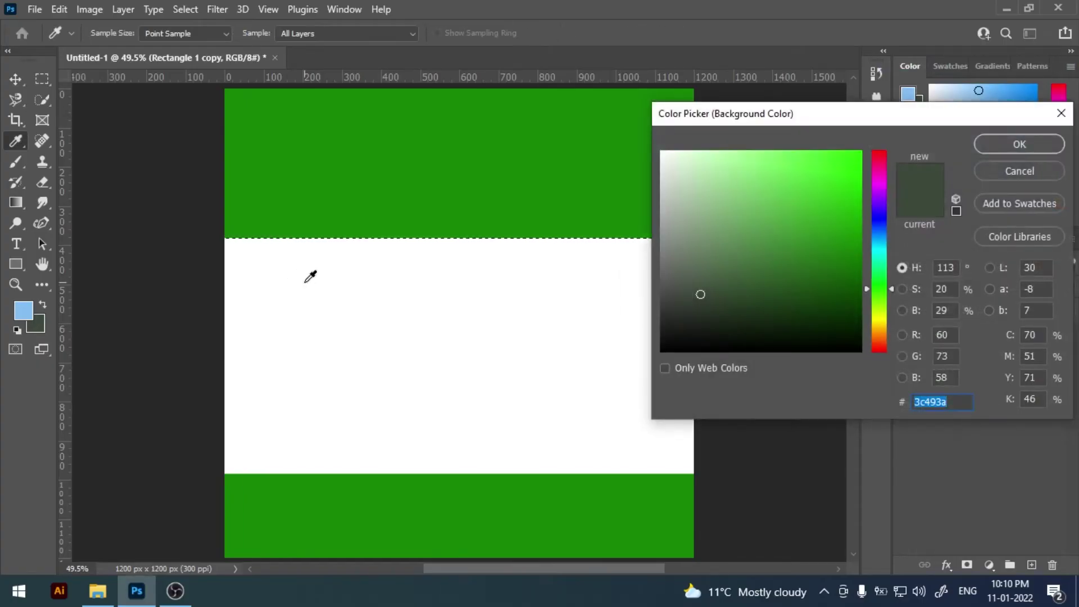
{"action": "type", "text": "ff"}
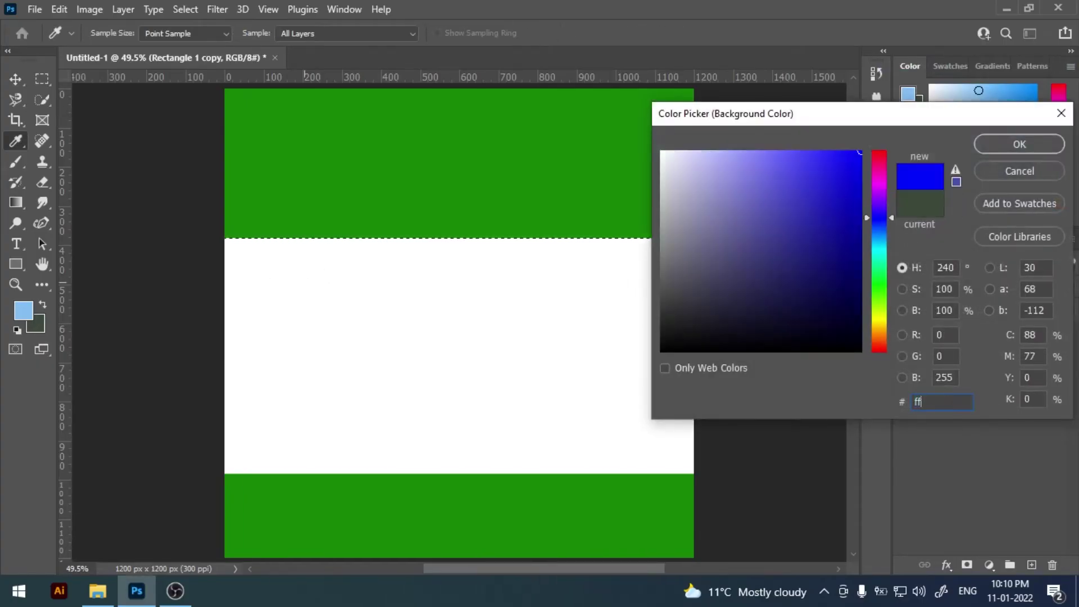
{"action": "type", "text": "8f"}
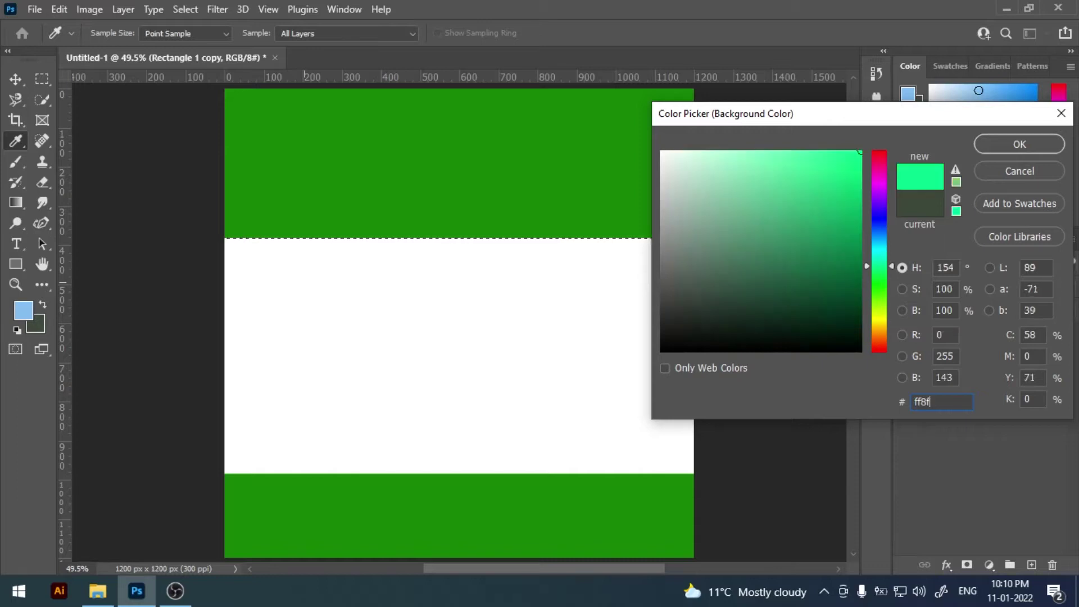
{"action": "type", "text": "2c"}
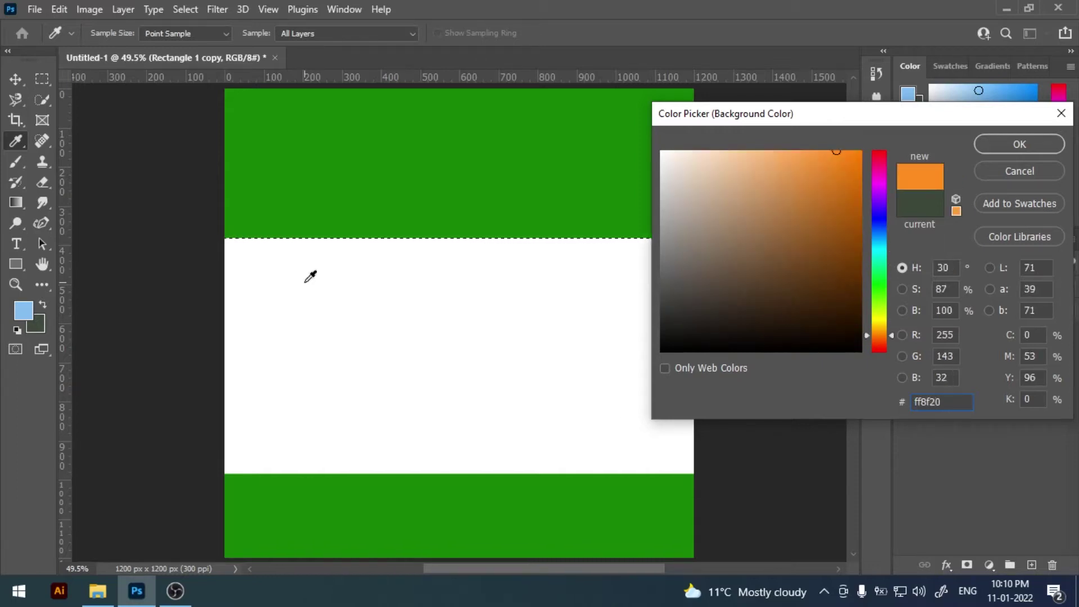
{"action": "key", "text": "Return"}
{"action": "key", "text": "ctrl+BackSpace"}
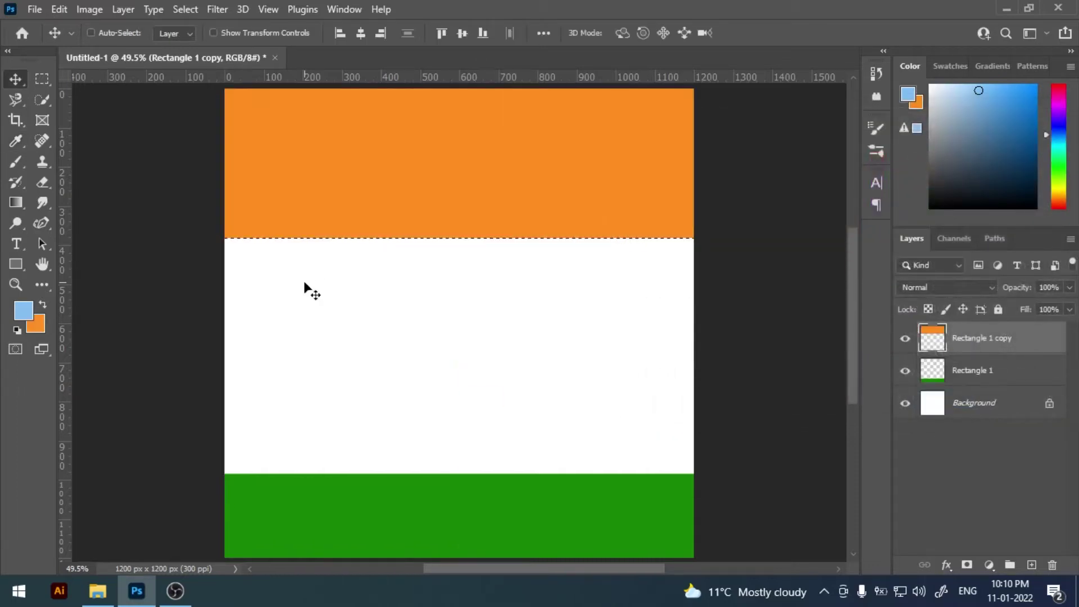
{"action": "key", "text": "ctrl+d"}
Stretch the orange stripe down to about 118% height.
{"action": "left_click_drag", "start_coordinate": [465, 275], "coordinate": [474, 316]}
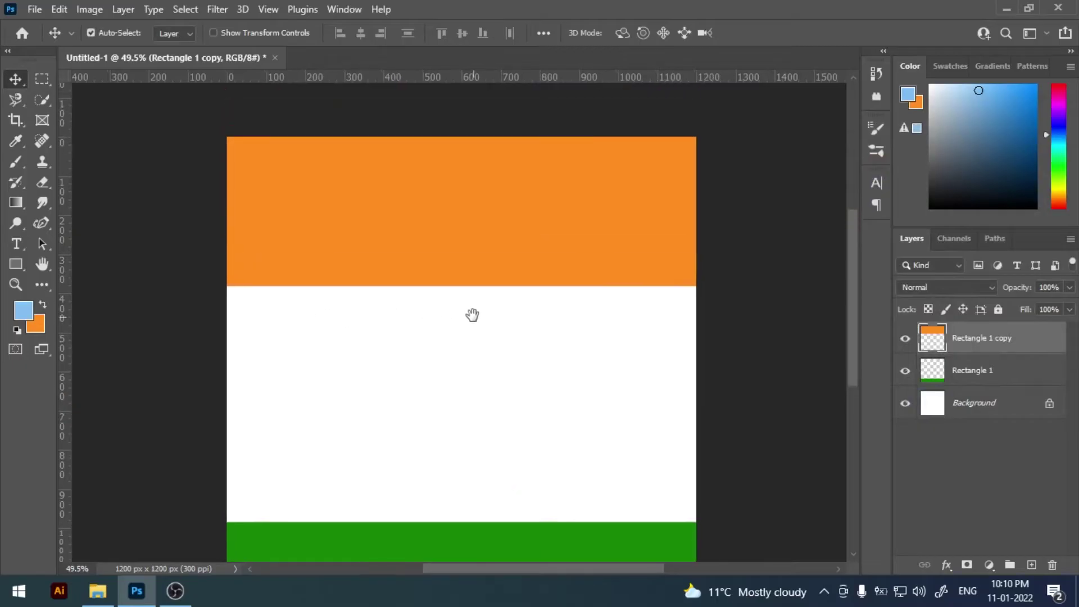
{"action": "left_click_drag", "start_coordinate": [520, 358], "coordinate": [513, 327]}
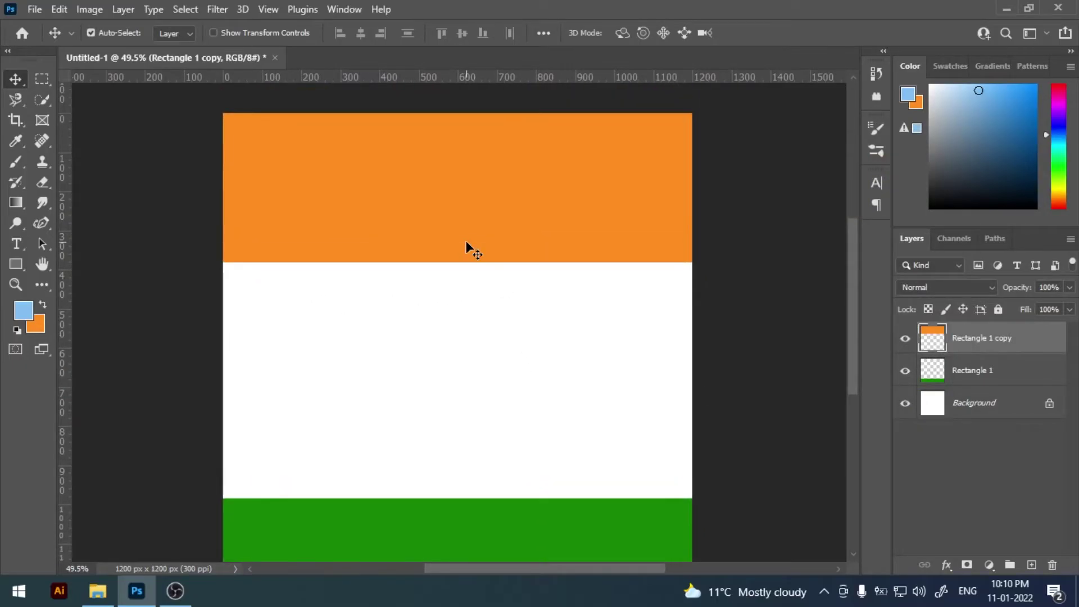
{"action": "key", "text": "ctrl+t"}
{"action": "left_click_drag", "start_coordinate": [458, 262], "coordinate": [464, 291]}
{"action": "key", "text": "Return"}
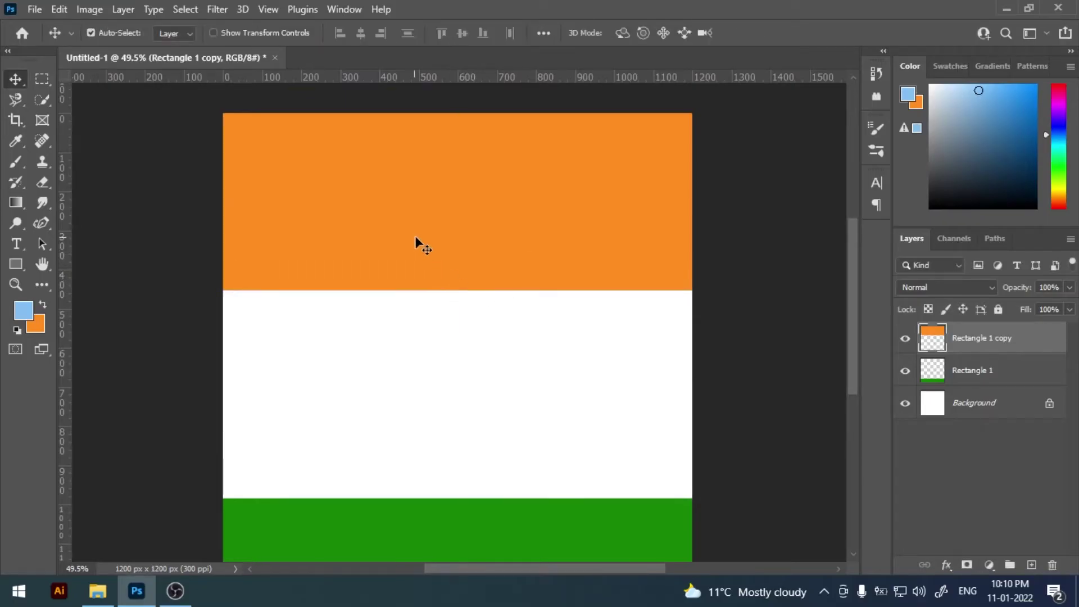
{"action": "left_click_drag", "start_coordinate": [432, 229], "coordinate": [433, 229]}
Draw a closed wavy Pen path over the lower part of the orange stripe.
{"action": "right_click", "coordinate": [39, 225]}
{"action": "left_click", "coordinate": [84, 223]}
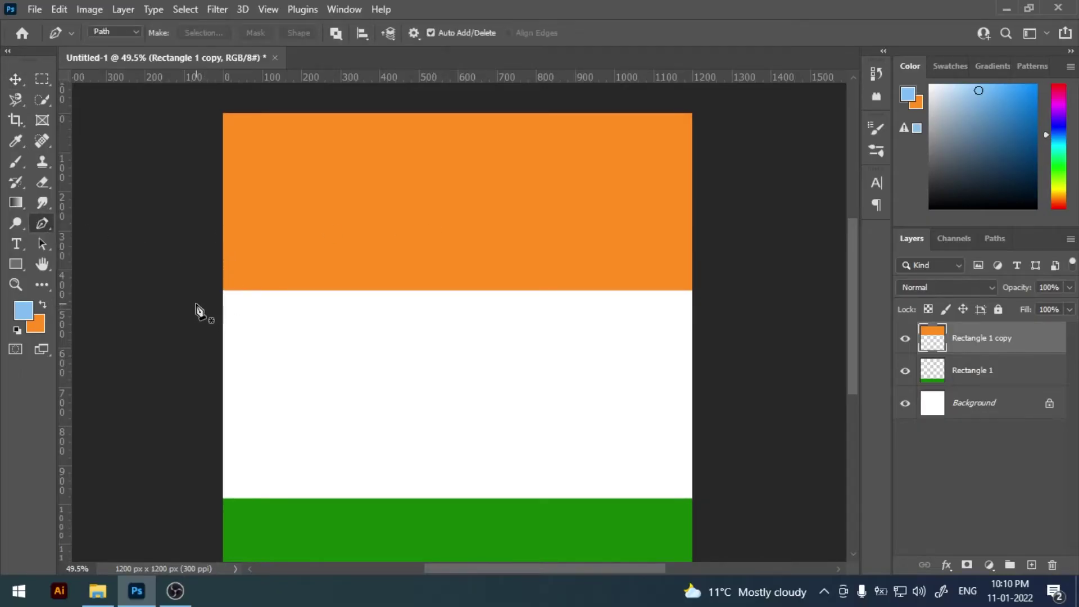
{"action": "left_click", "coordinate": [250, 279]}
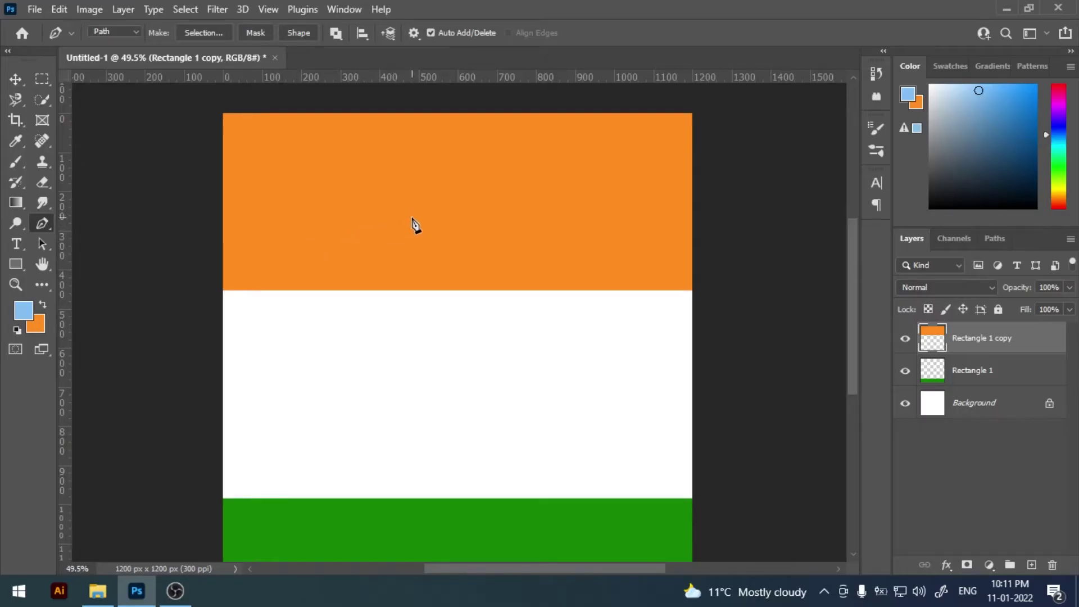
{"action": "left_click_drag", "start_coordinate": [407, 218], "coordinate": [589, 287]}
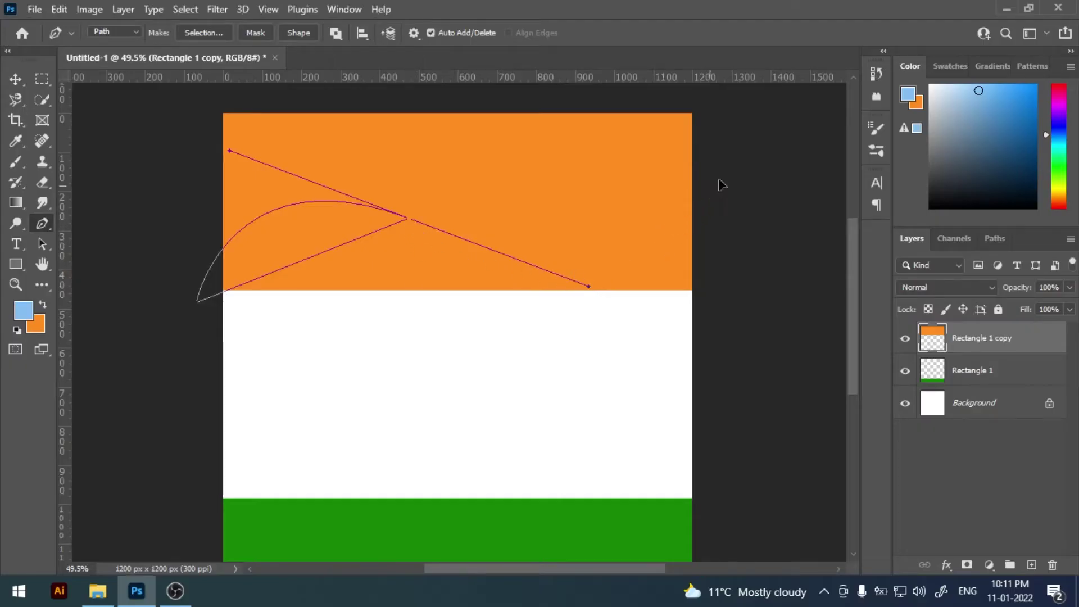
{"action": "mouse_move", "coordinate": [709, 186]}
{"action": "left_mouse_down"}
{"action": "mouse_move", "coordinate": [771, 83]}
{"action": "mouse_move", "coordinate": [614, 353]}
{"action": "left_mouse_up"}
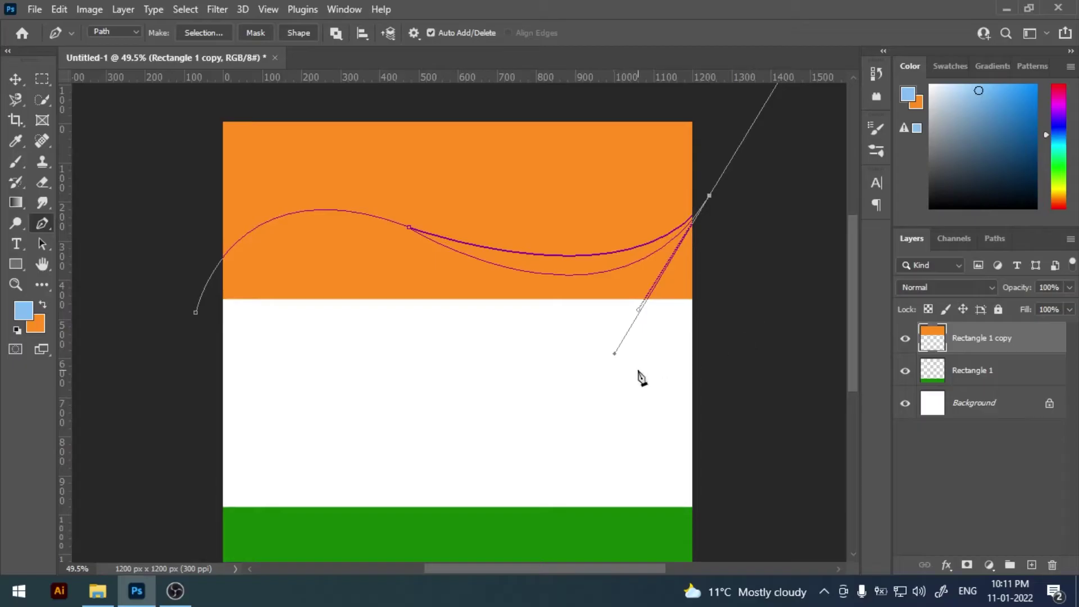
{"action": "left_click_drag", "start_coordinate": [592, 368], "coordinate": [581, 322]}
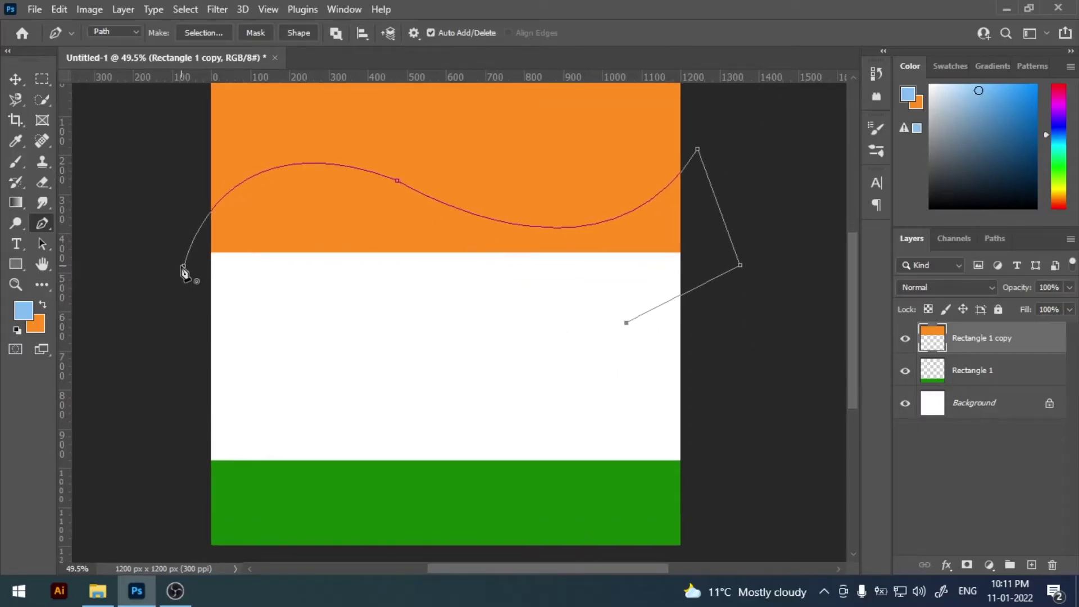
{"action": "left_click_drag", "start_coordinate": [184, 266], "coordinate": [204, 321]}
{"action": "left_click_drag", "start_coordinate": [398, 294], "coordinate": [396, 316]}
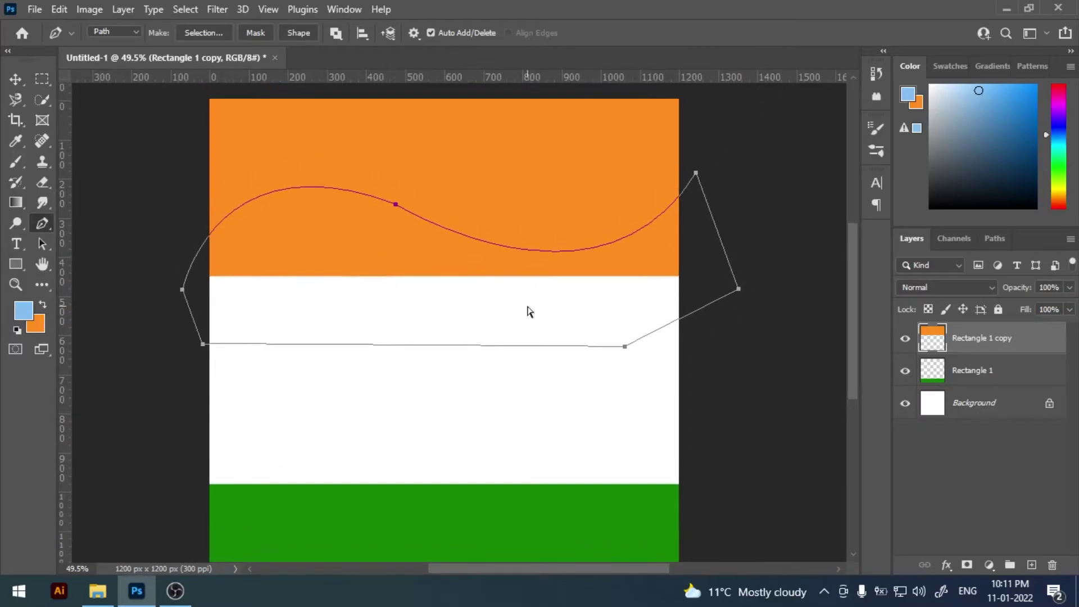
Turn the wave path into a selection, delete the orange inside it, and deselect.
{"action": "key", "text": "ctrl+Return"}
{"action": "key", "text": "Delete"}
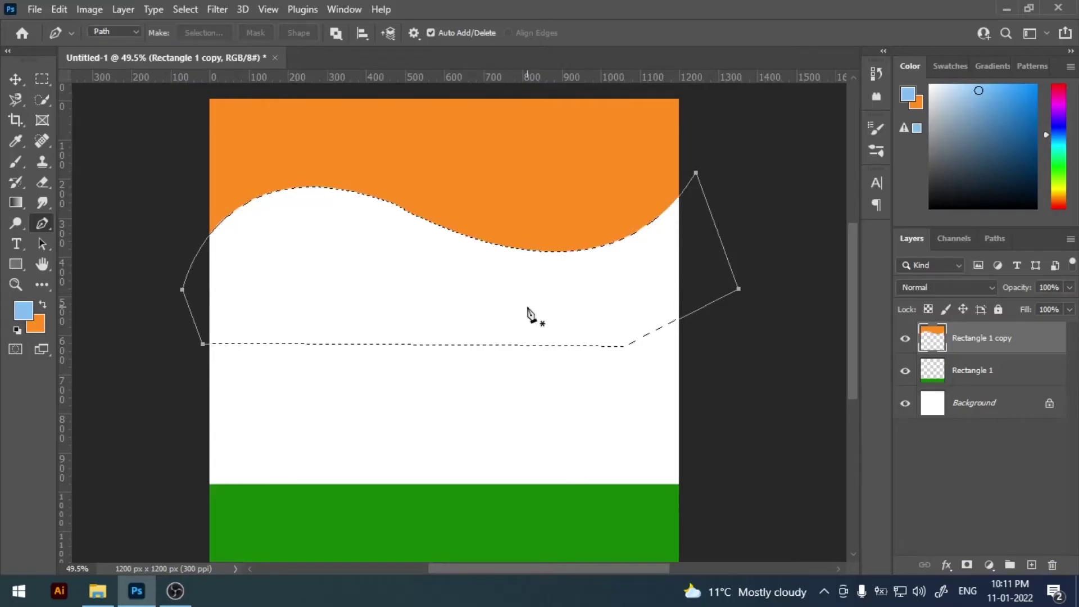
{"action": "key", "text": "ctrl+d"}
Zoom in to inspect the cut wave edge, then zoom back out.
{"action": "key", "text": "v"}
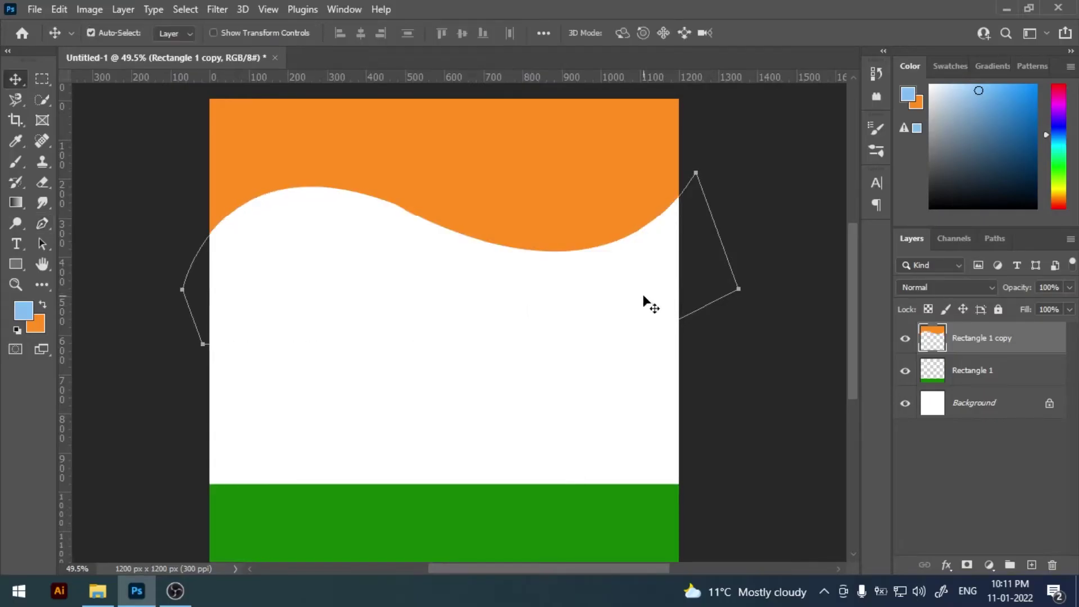
{"action": "left_click", "coordinate": [643, 301]}
{"action": "left_click_drag", "start_coordinate": [538, 213], "coordinate": [539, 239]}
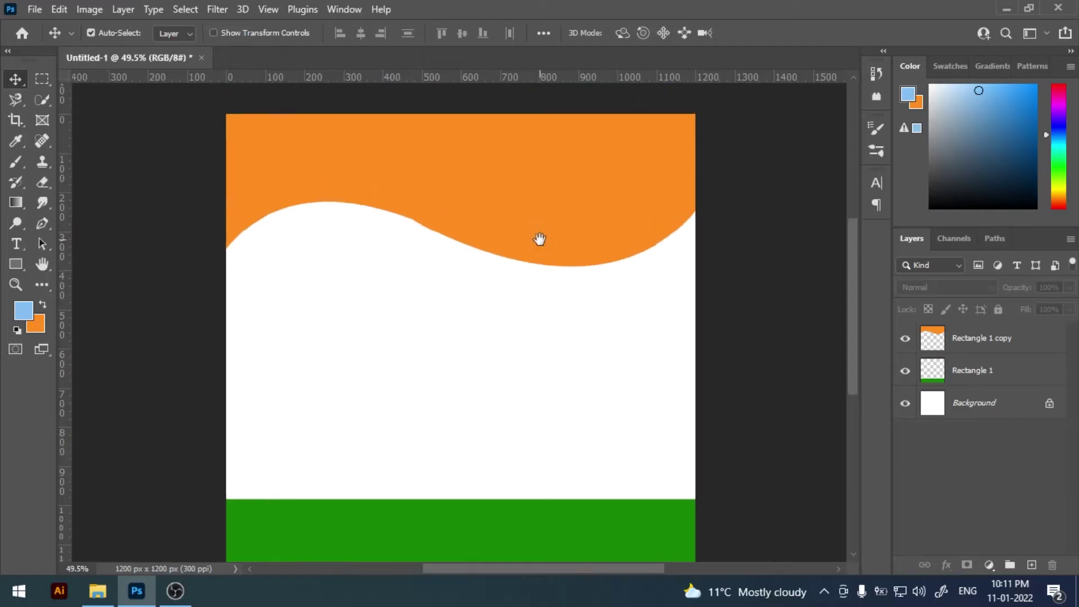
{"action": "key", "text": "ctrl+plus"}
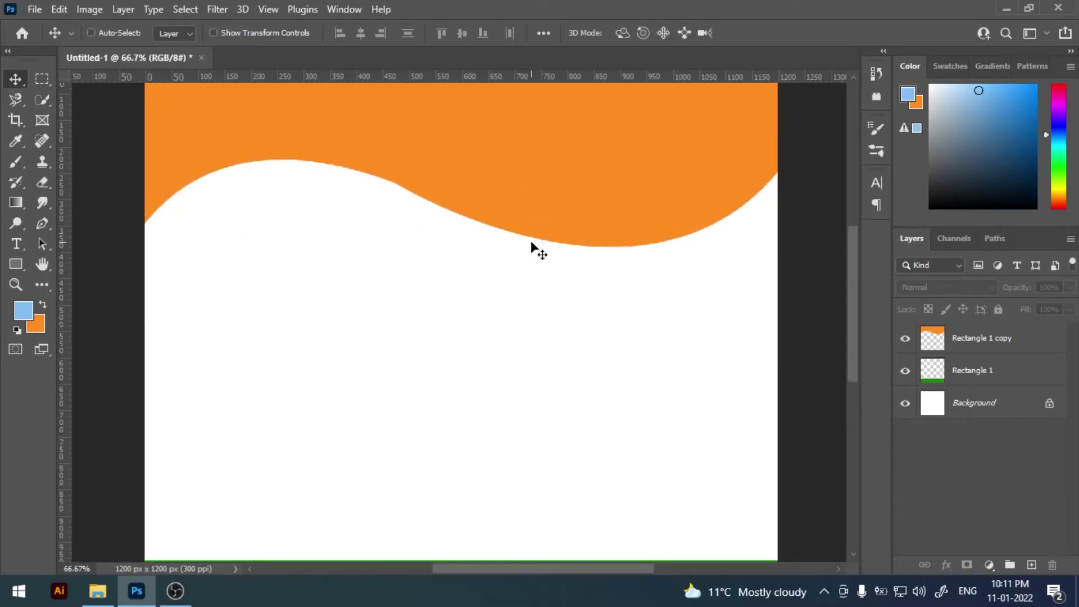
{"action": "key", "text": "ctrl+minus"}
Undo the wave deletion so the orange band is solid with the wave path visible.
{"action": "key", "text": "ctrl+Return"}
{"action": "key", "text": "ctrl+z"}
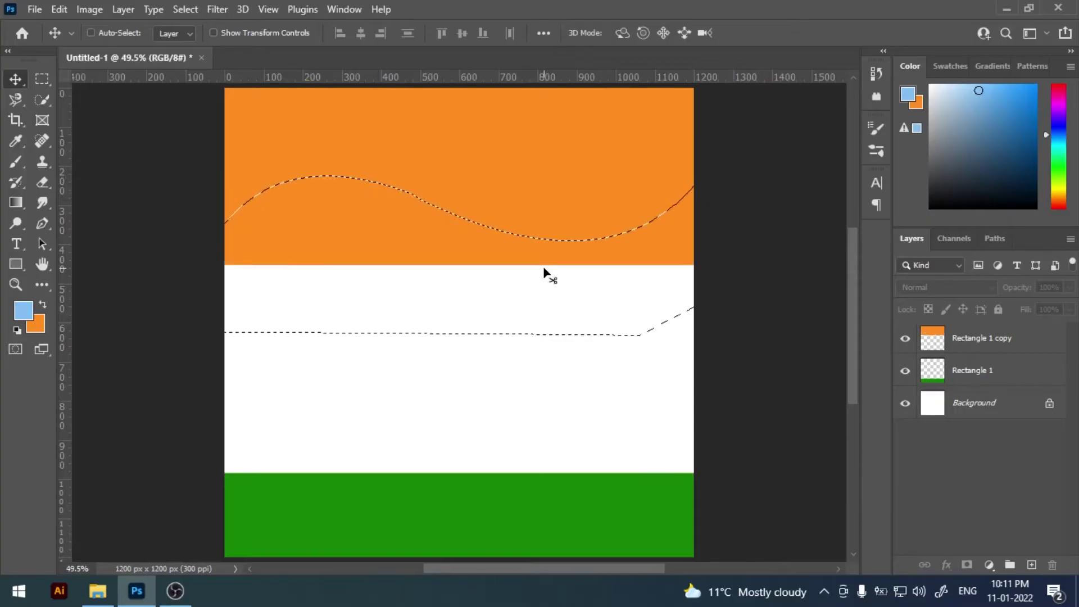
{"action": "key", "text": "ctrl+z"}
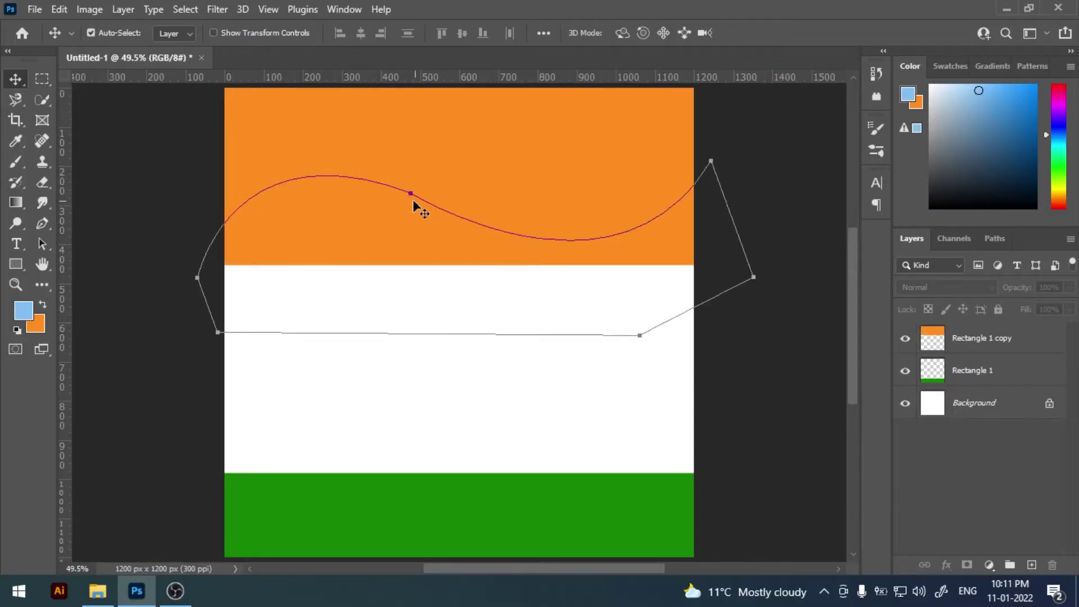
{"action": "left_click_drag", "start_coordinate": [456, 187], "coordinate": [446, 217]}
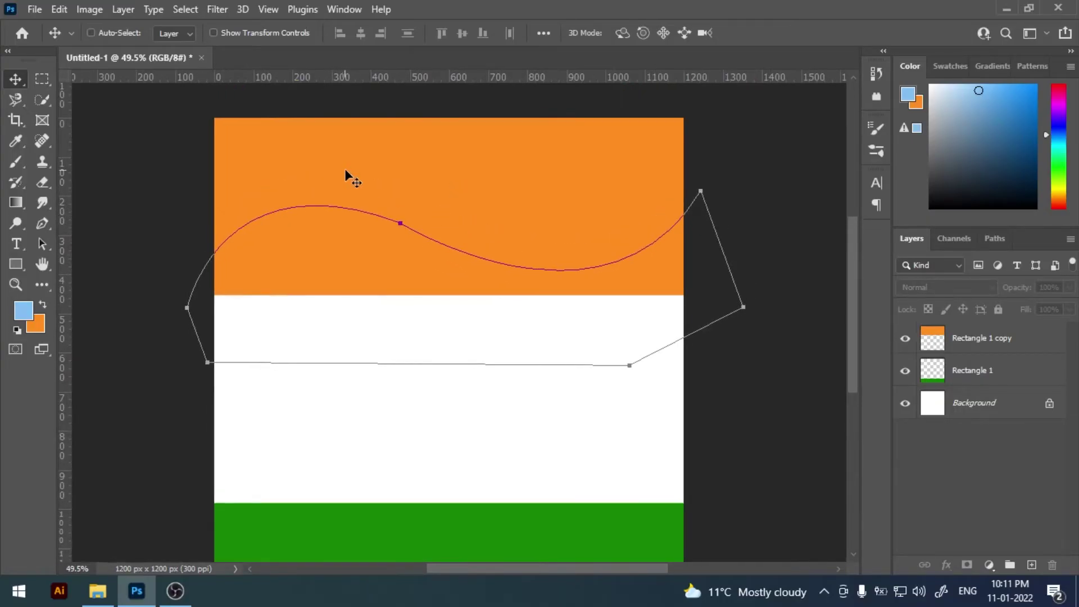
{"action": "key", "text": "ctrl+plus"}
{"action": "key", "text": "ctrl+plus"}
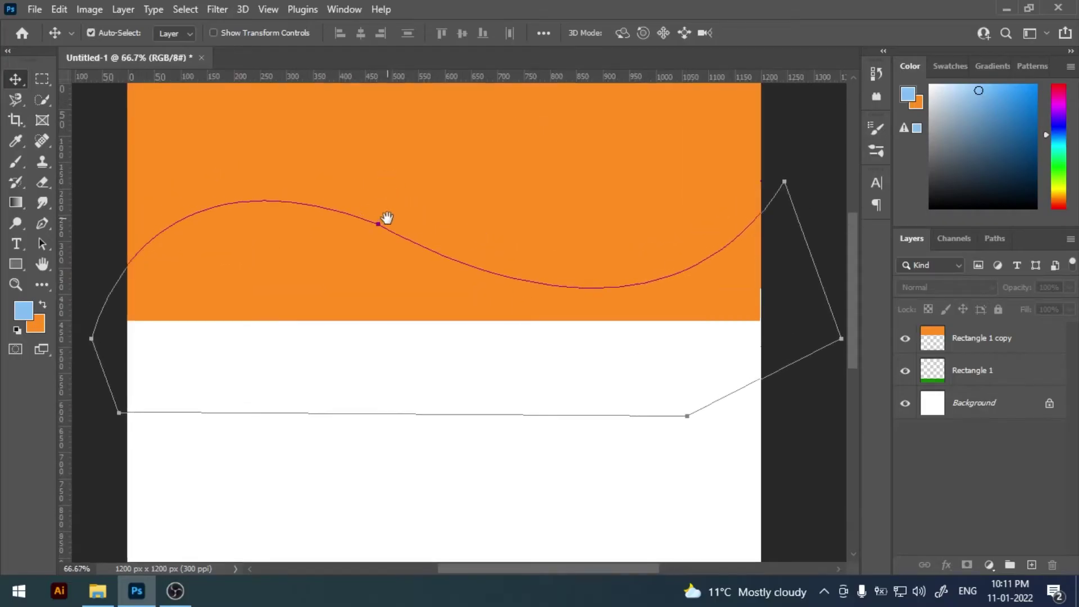
{"action": "left_click", "coordinate": [45, 223]}
{"action": "right_click", "coordinate": [46, 223]}
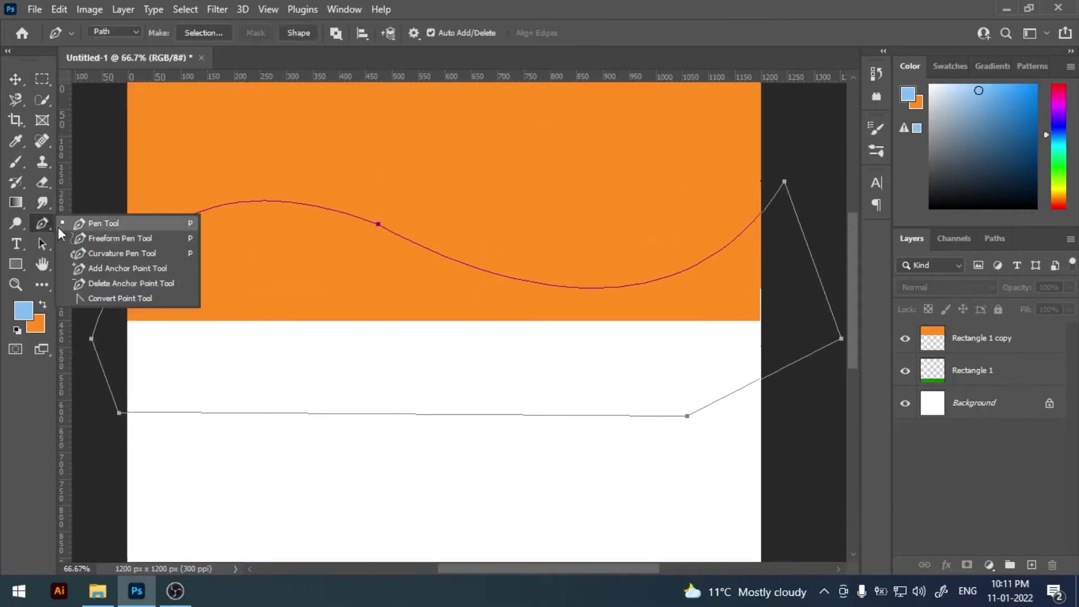
Reshape the wave with the Convert Point Tool, pulling smooth handles from the middle anchor.
{"action": "left_click", "coordinate": [58, 222]}
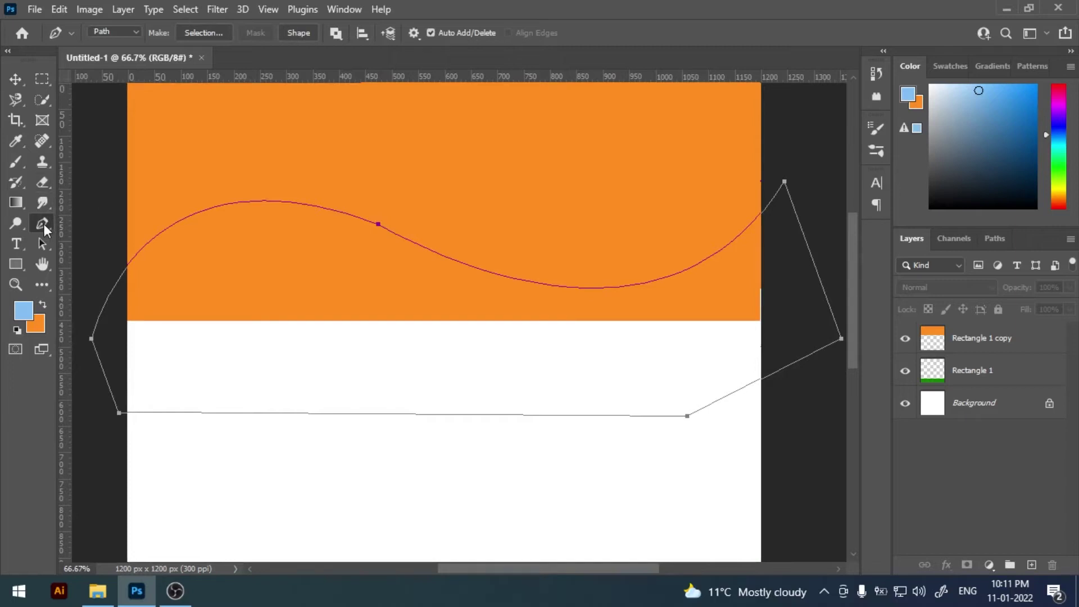
{"action": "right_click", "coordinate": [44, 226]}
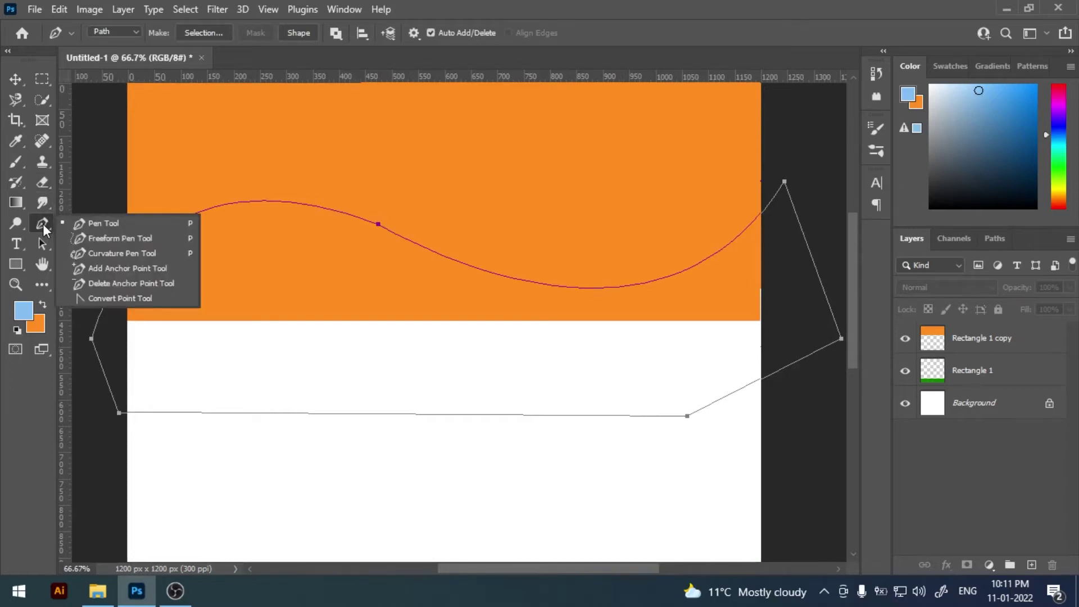
{"action": "left_click", "coordinate": [123, 296]}
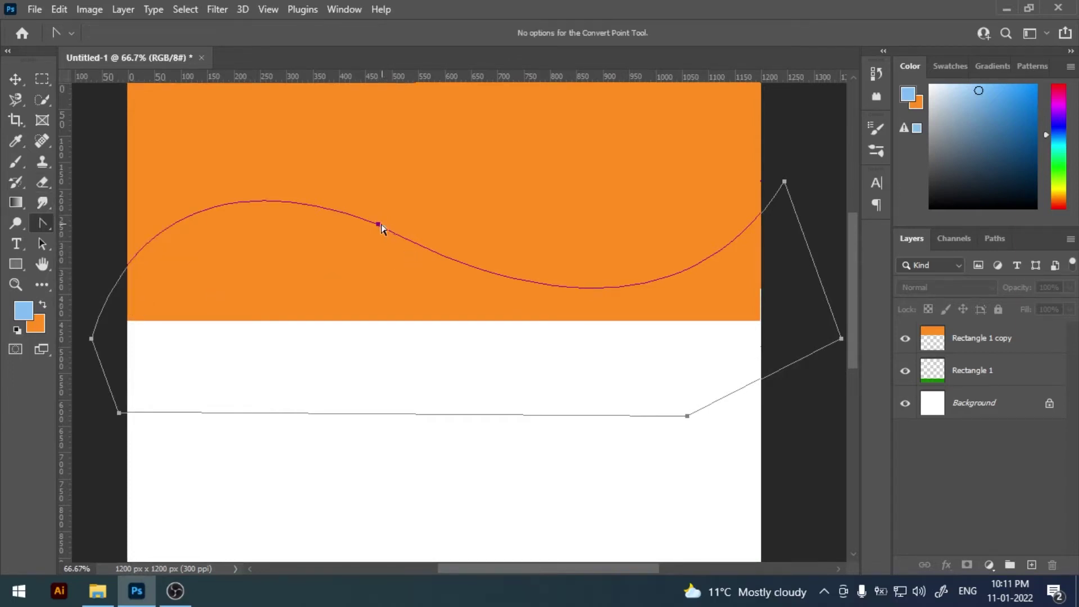
{"action": "left_click_drag", "start_coordinate": [379, 224], "coordinate": [397, 292]}
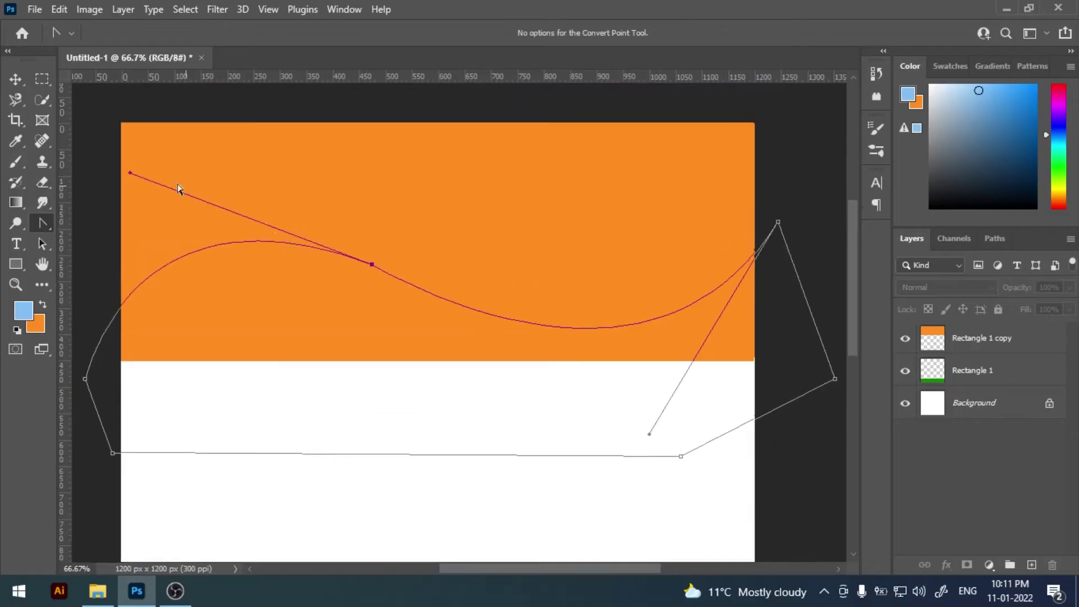
{"action": "left_click_drag", "start_coordinate": [130, 174], "coordinate": [127, 183]}
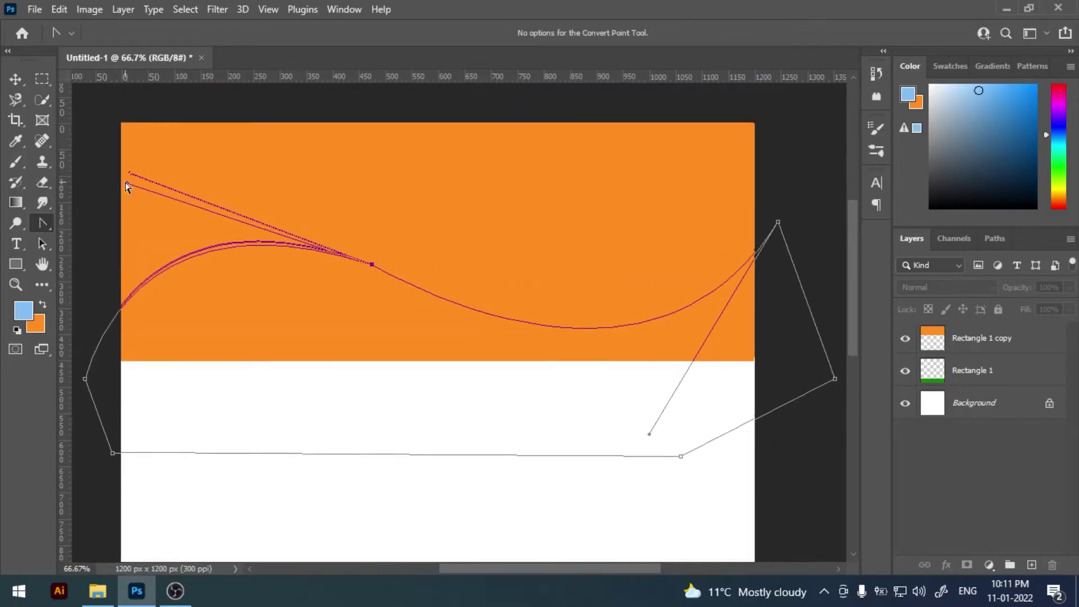
Load the reshaped wave as a selection and delete it from Rectangle 1 copy.
{"action": "left_click", "coordinate": [16, 79]}
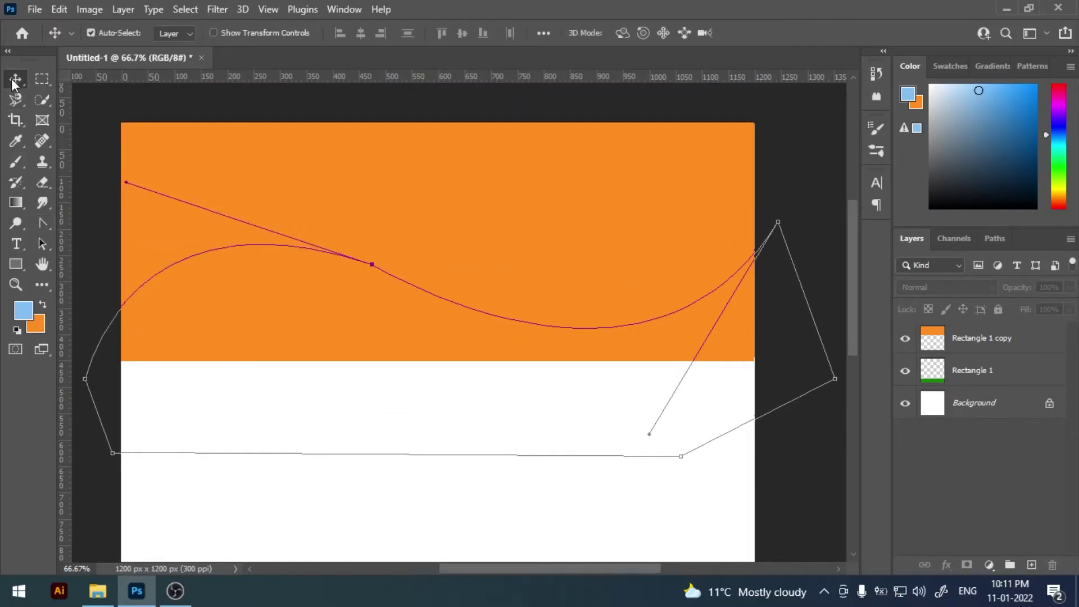
{"action": "key", "text": "ctrl+0"}
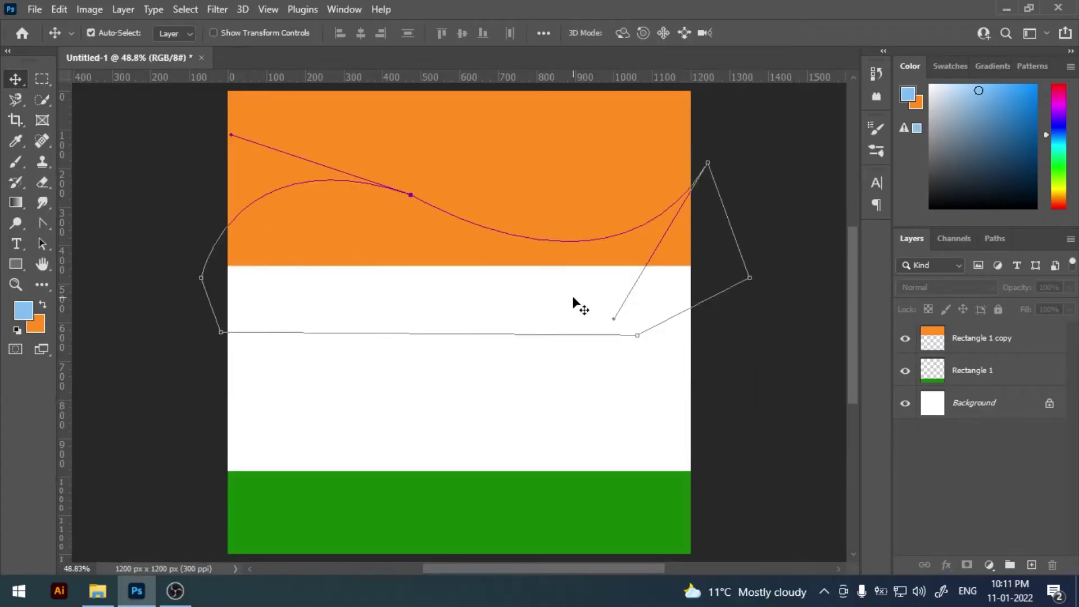
{"action": "key", "text": "ctrl+Return"}
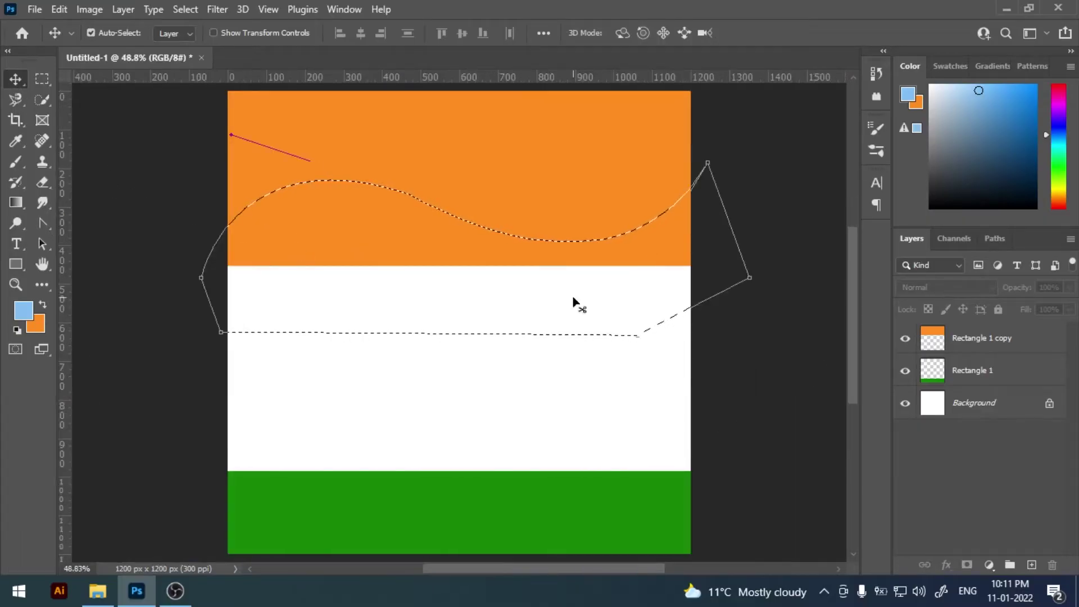
{"action": "left_click", "coordinate": [987, 343]}
{"action": "key", "text": "Delete"}
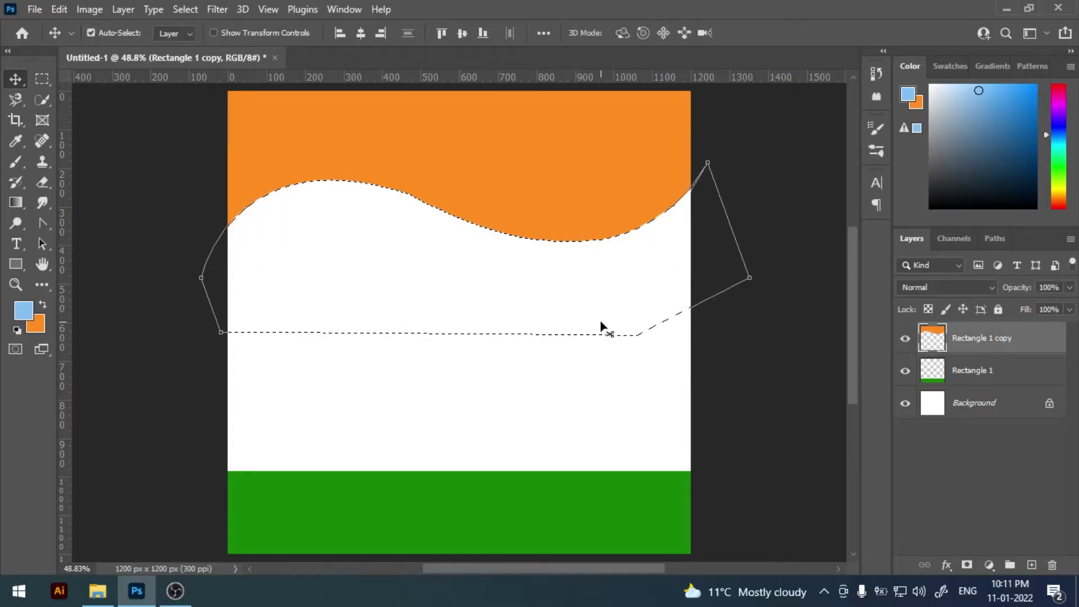
{"action": "key", "text": "ctrl+d"}
{"action": "left_click", "coordinate": [743, 326]}
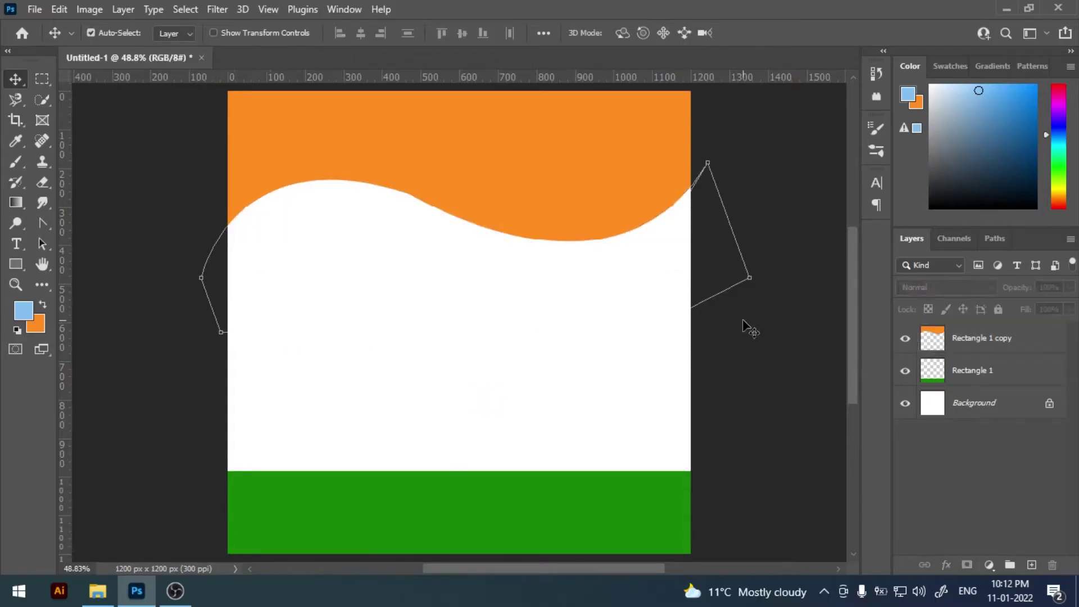
{"action": "key", "text": "ctrl+minus"}
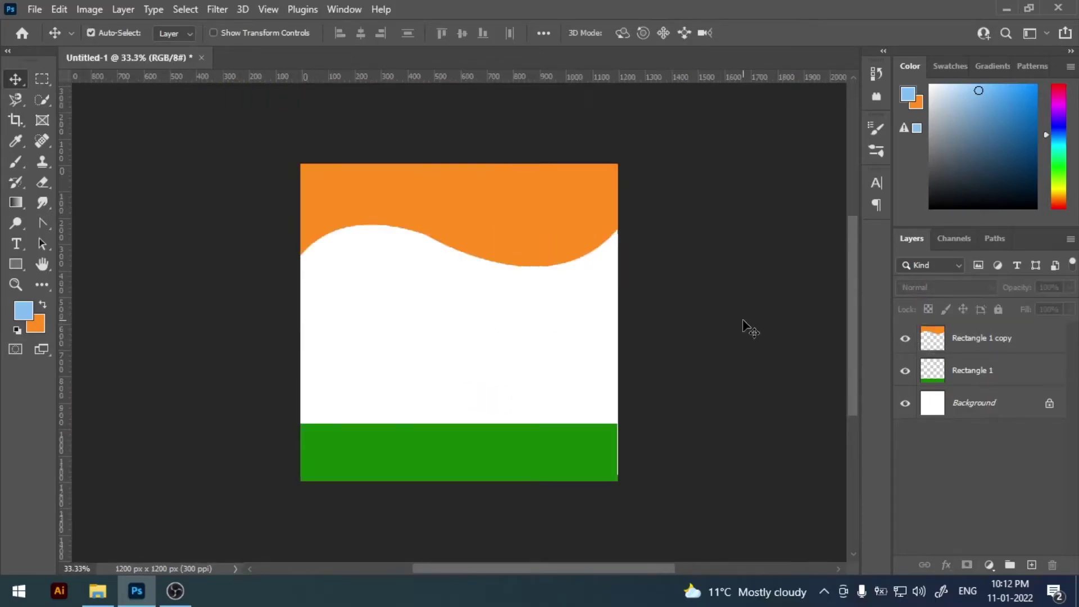
{"action": "key", "text": "ctrl+plus"}
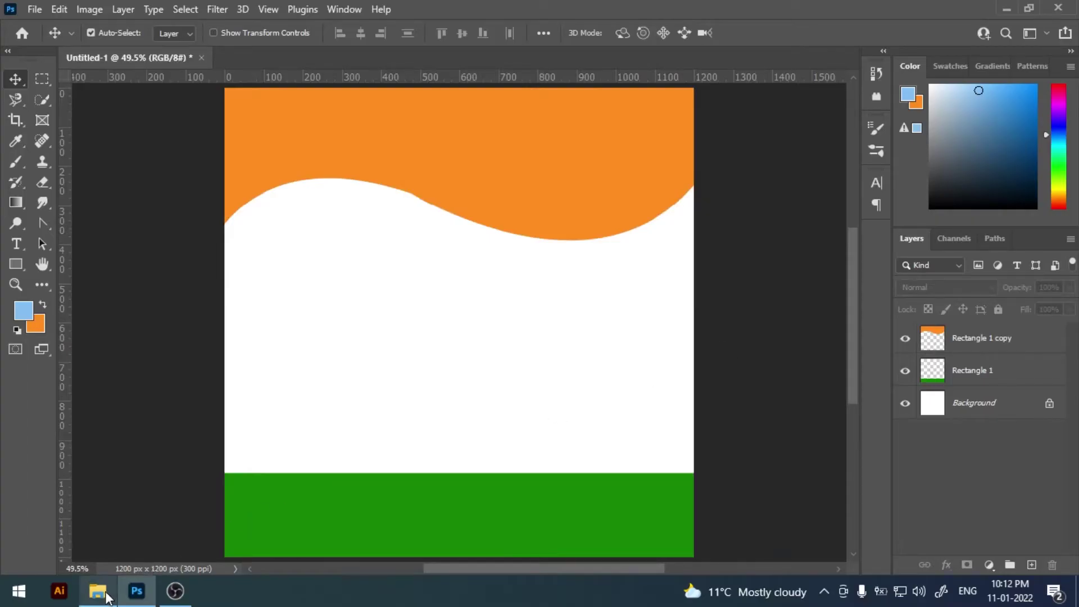
Open Effect.png from the Republic Day Post folder.
{"action": "left_click", "coordinate": [97, 591]}
{"action": "left_click_drag", "start_coordinate": [179, 119], "coordinate": [279, 167]}
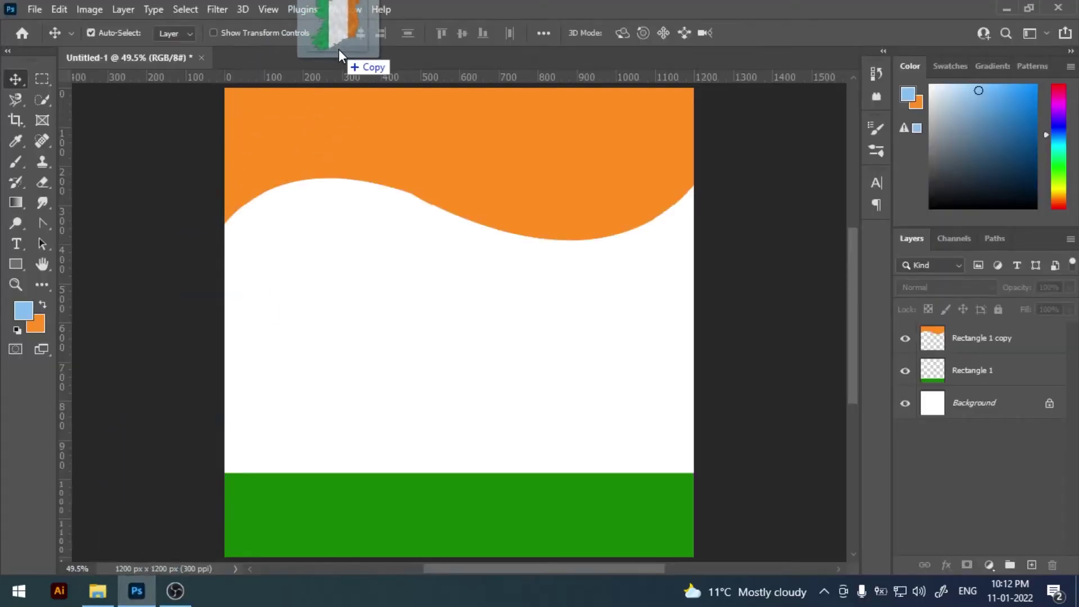
{"action": "left_click_drag", "start_coordinate": [276, 162], "coordinate": [338, 47]}
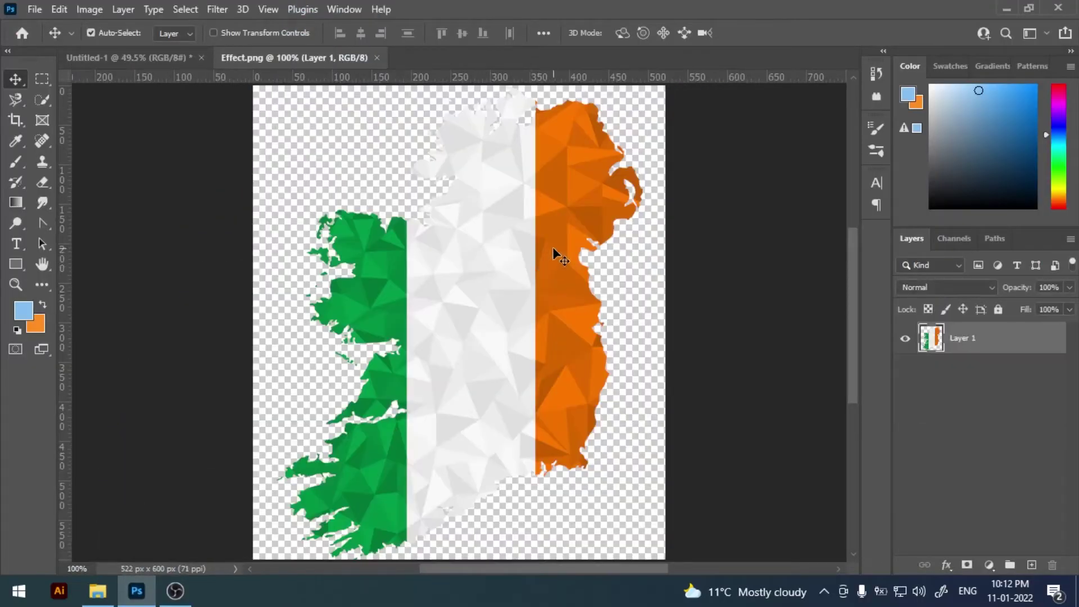
Copy the flag's orange strip to a new layer and drag it into the poster.
{"action": "key", "text": "m"}
{"action": "mouse_move", "coordinate": [537, 87]}
{"action": "left_mouse_down"}
{"action": "mouse_move", "coordinate": [611, 265]}
{"action": "mouse_move", "coordinate": [654, 503]}
{"action": "left_mouse_up"}
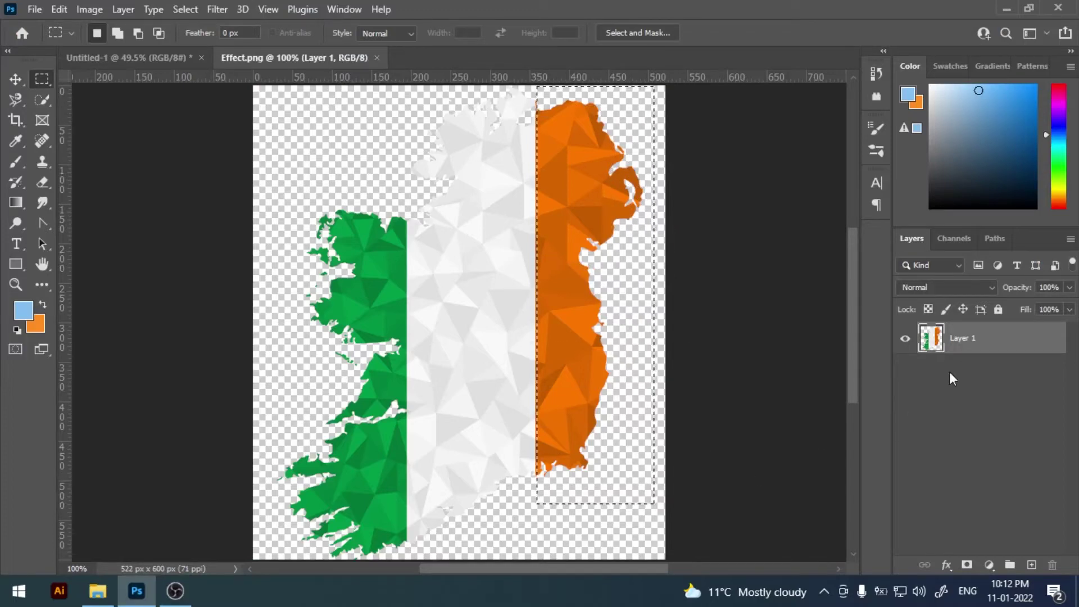
{"action": "key", "text": "ctrl+j"}
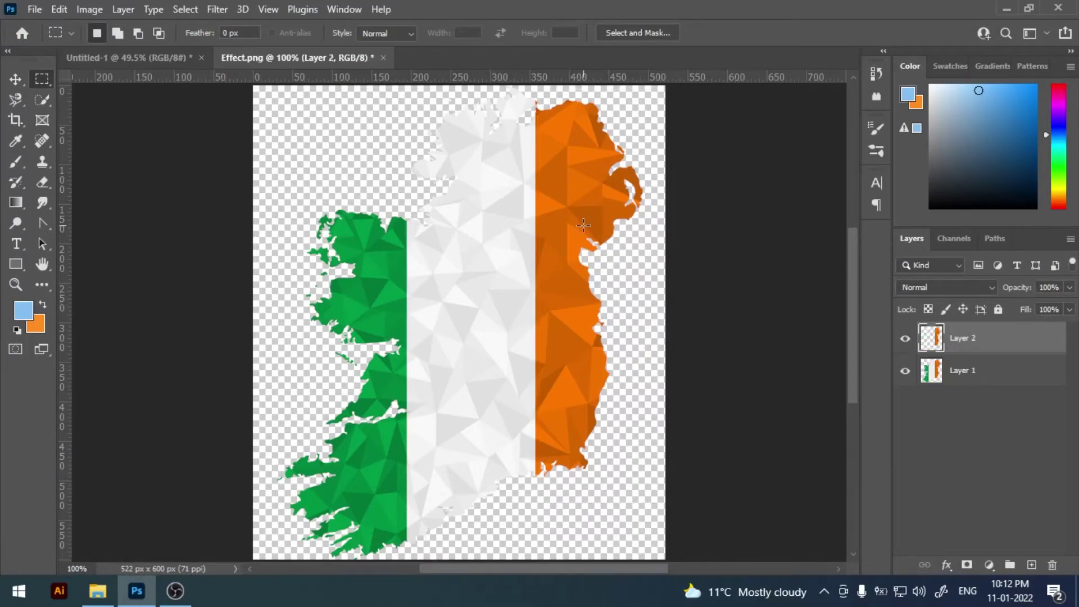
{"action": "key", "text": "v"}
{"action": "mouse_move", "coordinate": [570, 206]}
{"action": "left_mouse_down"}
{"action": "mouse_move", "coordinate": [170, 58]}
{"action": "mouse_move", "coordinate": [426, 258]}
{"action": "left_mouse_up"}
Rotate the orange strip horizontal and enlarge it to span the poster width.
{"action": "key", "text": "ctrl+t"}
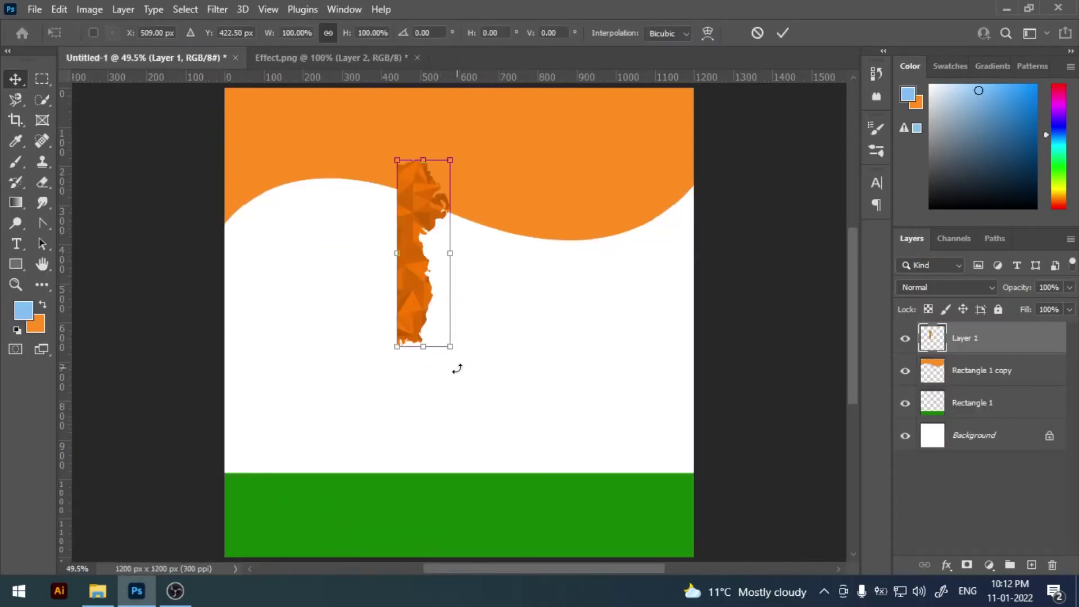
{"action": "mouse_move", "coordinate": [457, 365]}
{"action": "left_mouse_down"}
{"action": "mouse_move", "coordinate": [518, 221]}
{"action": "mouse_move", "coordinate": [663, 188]}
{"action": "left_mouse_up"}
{"action": "left_click_drag", "start_coordinate": [596, 257], "coordinate": [641, 281]}
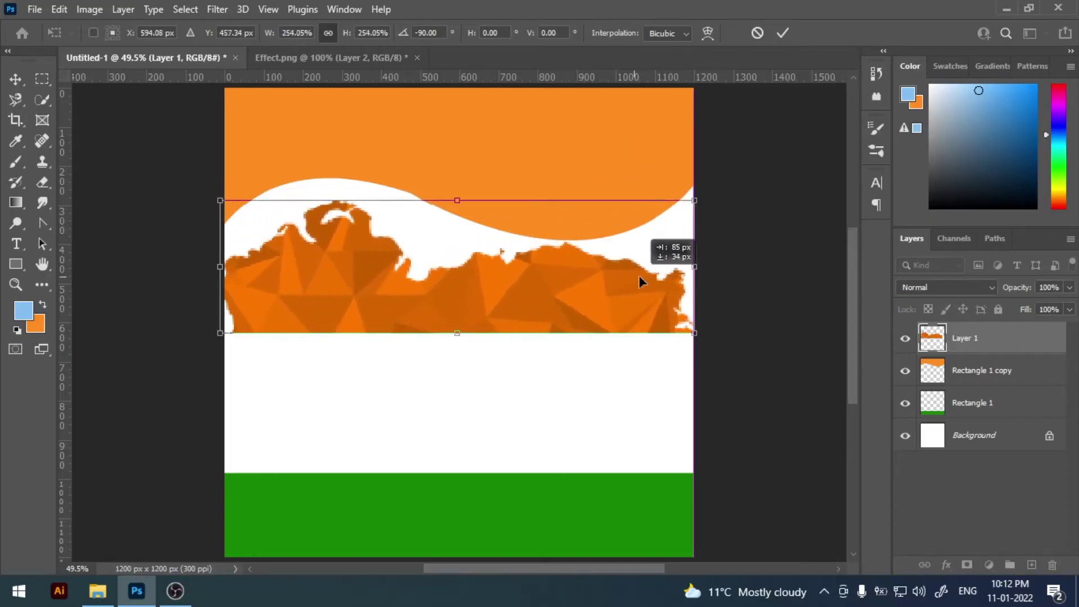
{"action": "key", "text": "Return"}
Duplicate the strip, flip the copy vertically and place it below the original.
{"action": "mouse_move", "coordinate": [978, 339]}
{"action": "left_mouse_down"}
{"action": "mouse_move", "coordinate": [1015, 559]}
{"action": "mouse_move", "coordinate": [1032, 564]}
{"action": "left_mouse_up"}
{"action": "key", "text": "shift+Down"}
{"action": "key", "text": "shift+Down"}
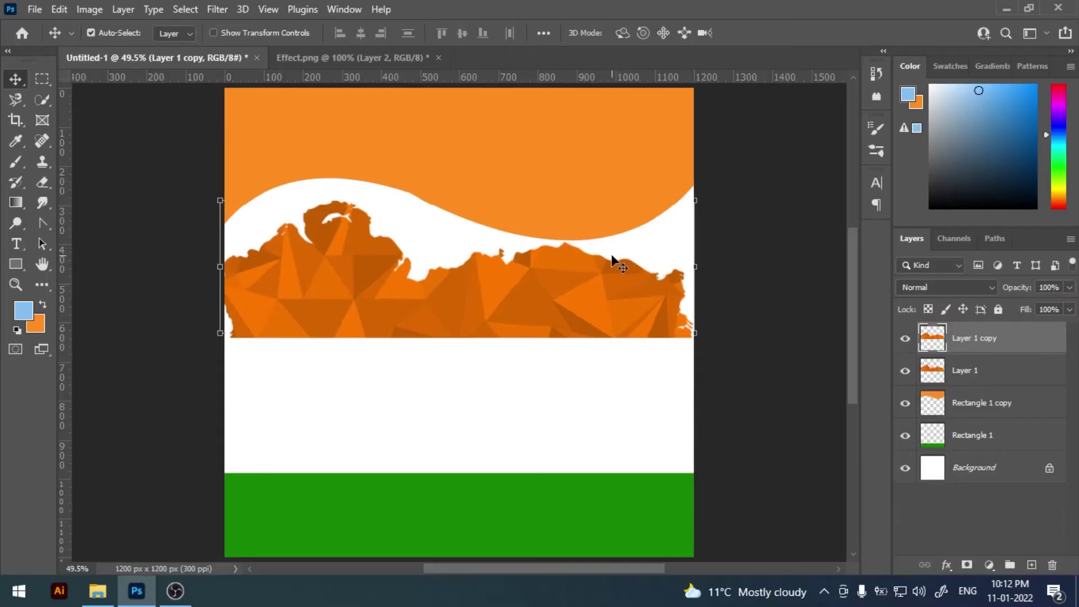
{"action": "key", "text": "shift+Down"}
{"action": "key", "text": "shift+Down"}
{"action": "left_click_drag", "start_coordinate": [612, 256], "coordinate": [614, 324]}
{"action": "key", "text": "ctrl+t"}
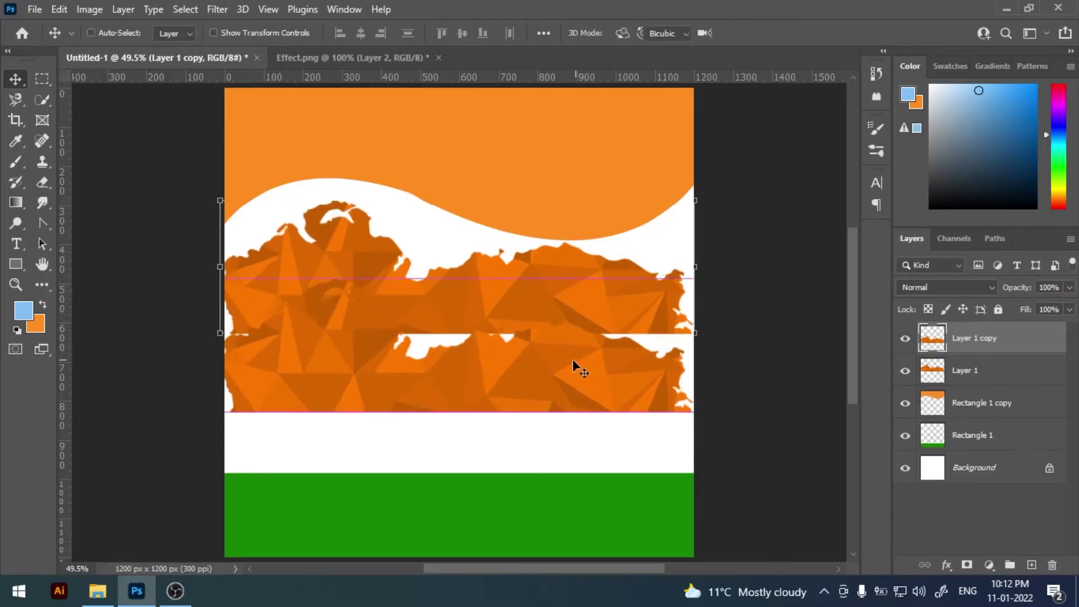
{"action": "right_click", "coordinate": [572, 360]}
{"action": "left_click", "coordinate": [625, 353]}
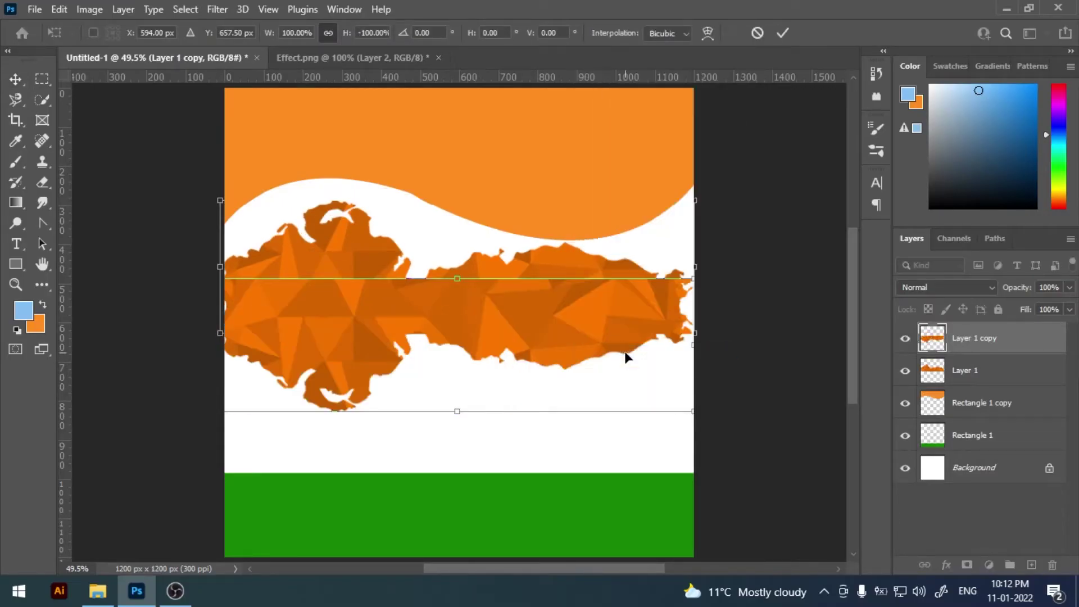
{"action": "key", "text": "Return"}
{"action": "key", "text": "shift+Down"}
{"action": "key", "text": "shift+Down"}
{"action": "key", "text": "shift+Down"}
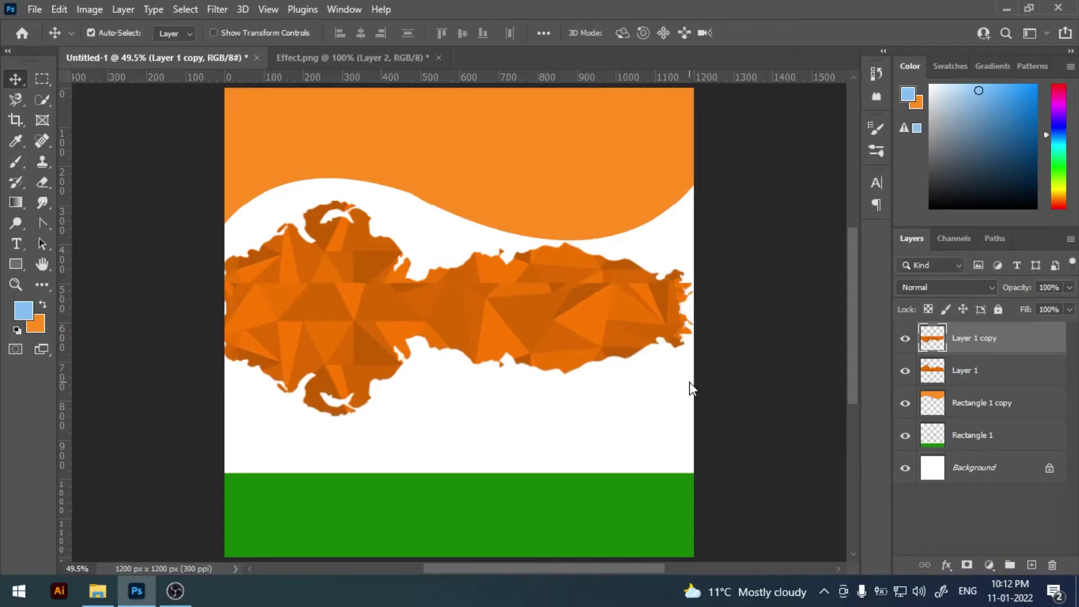
{"action": "key", "text": "shift+Down"}
{"action": "key", "text": "shift+Down"}
{"action": "key", "text": "shift+Down"}
{"action": "key", "text": "shift+Down"}
{"action": "key", "text": "shift+Down"}
{"action": "key", "text": "shift+Down"}
{"action": "key", "text": "shift+Down"}
{"action": "key", "text": "shift+Down"}
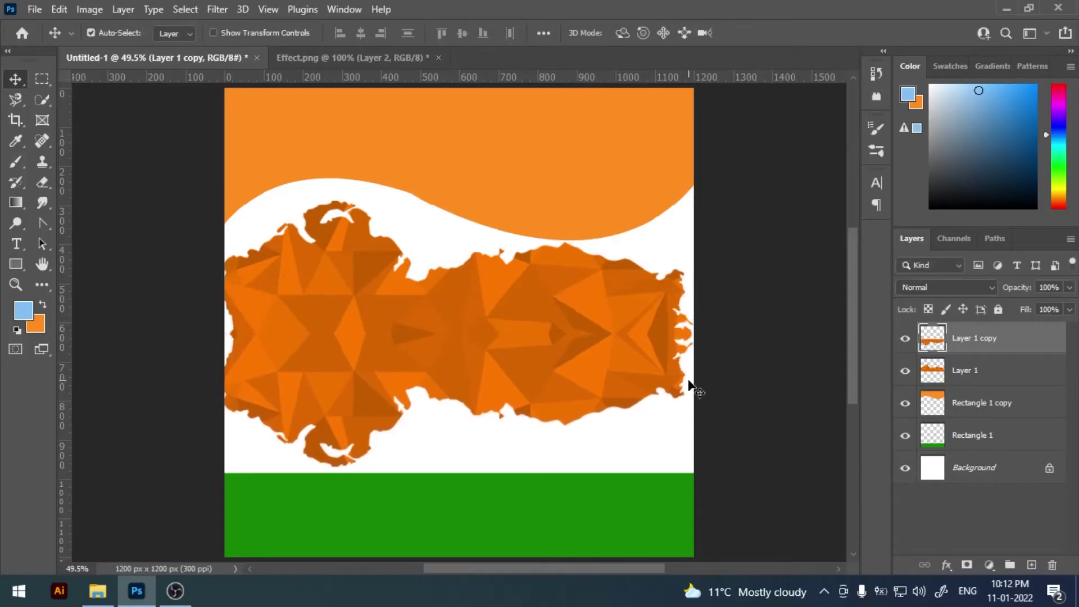
Merge both strips into one texture layer, move it to the top and stretch it taller.
{"action": "left_click", "coordinate": [917, 382], "text": "ctrl"}
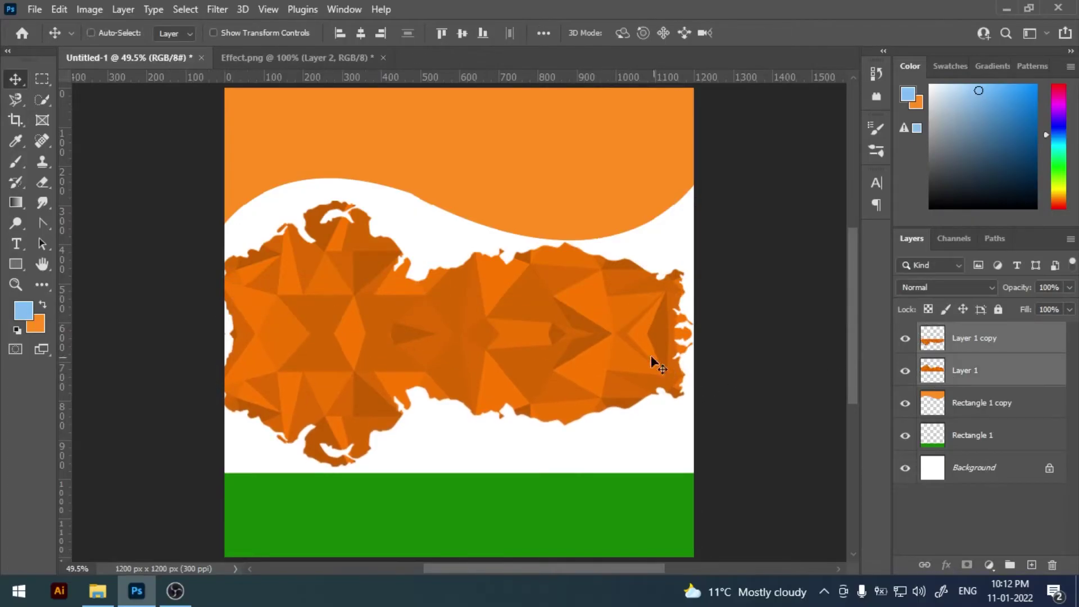
{"action": "key", "text": "ctrl+e"}
{"action": "left_click_drag", "start_coordinate": [517, 324], "coordinate": [524, 138]}
{"action": "scroll", "coordinate": [552, 255], "scroll_direction": "up", "scroll_amount": 2}
{"action": "key", "text": "ctrl+t"}
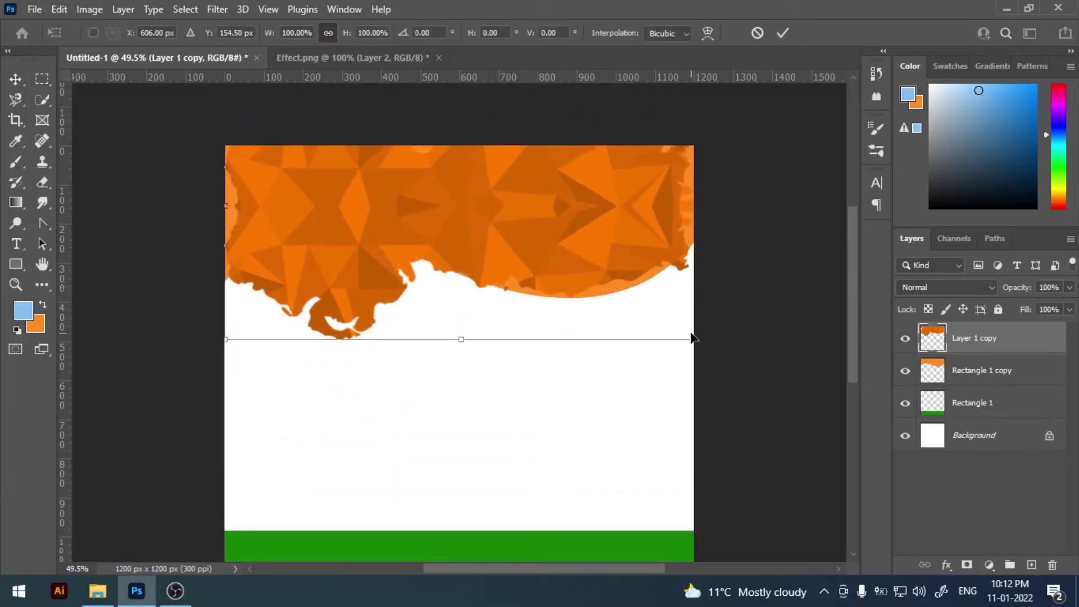
{"action": "left_click_drag", "start_coordinate": [460, 337], "coordinate": [460, 352]}
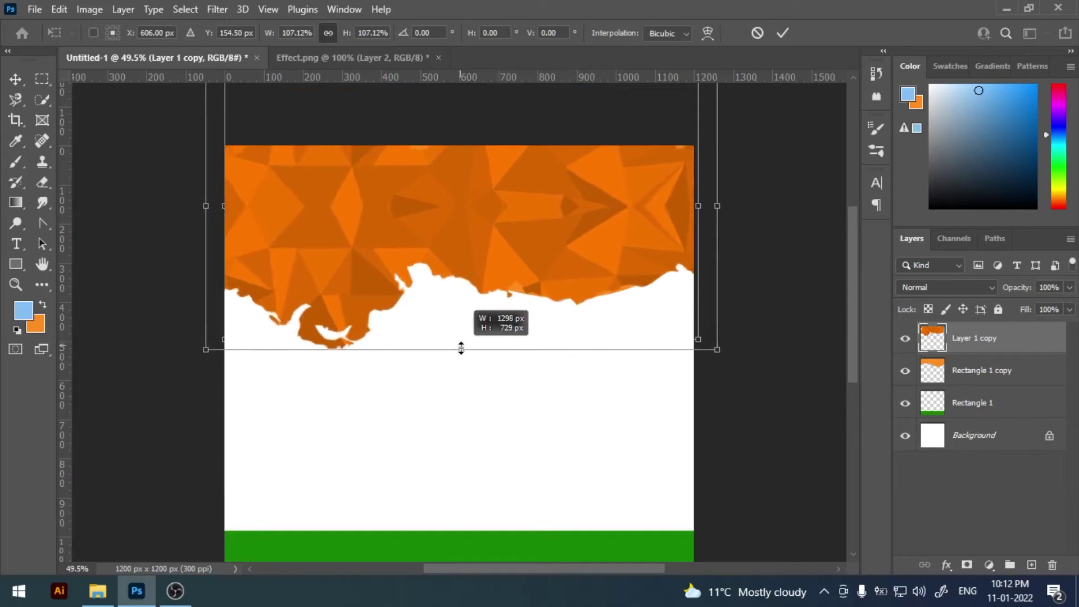
{"action": "key", "text": "Return"}
{"action": "scroll", "coordinate": [534, 345], "scroll_direction": "down", "scroll_amount": 2}
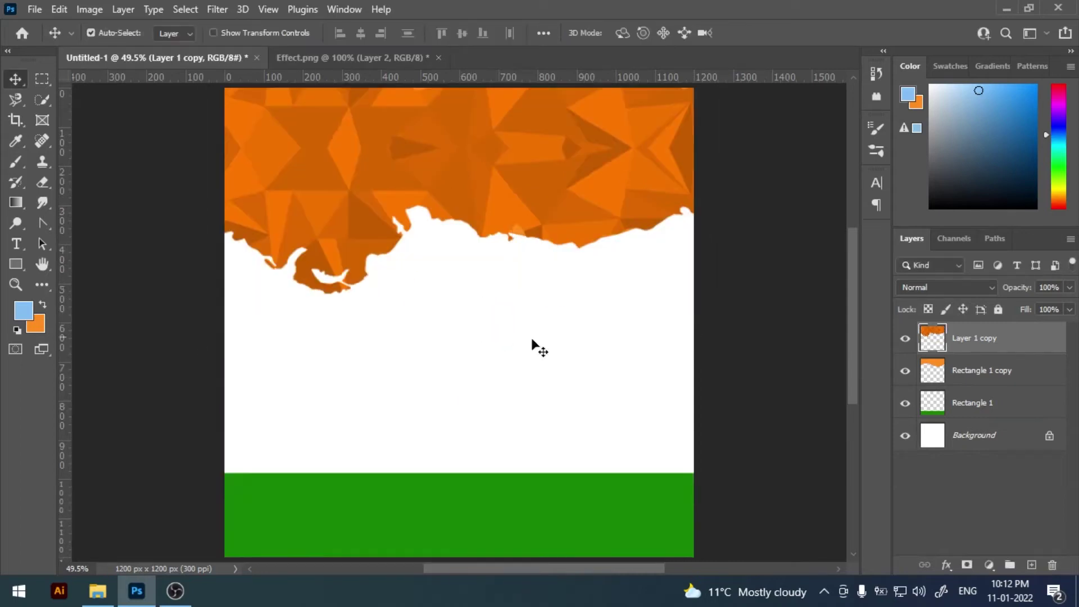
{"action": "left_click", "coordinate": [980, 380]}
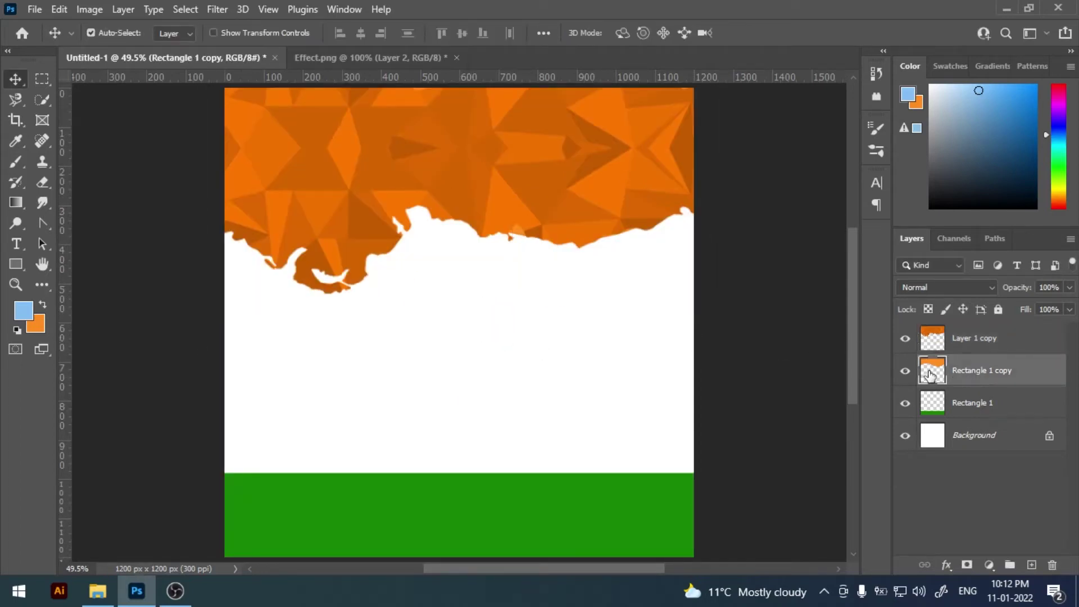
Trim the orange texture to the wave shape using the wave layer's pixel selection.
{"action": "right_click", "coordinate": [930, 375]}
{"action": "left_click", "coordinate": [935, 98]}
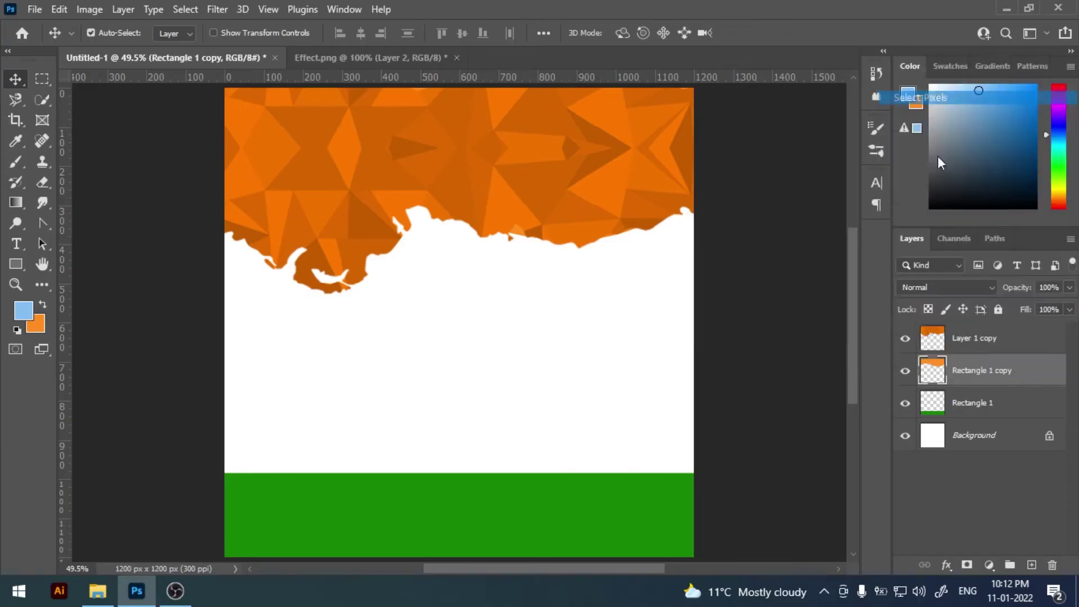
{"action": "left_click", "coordinate": [963, 339]}
{"action": "key", "text": "Delete"}
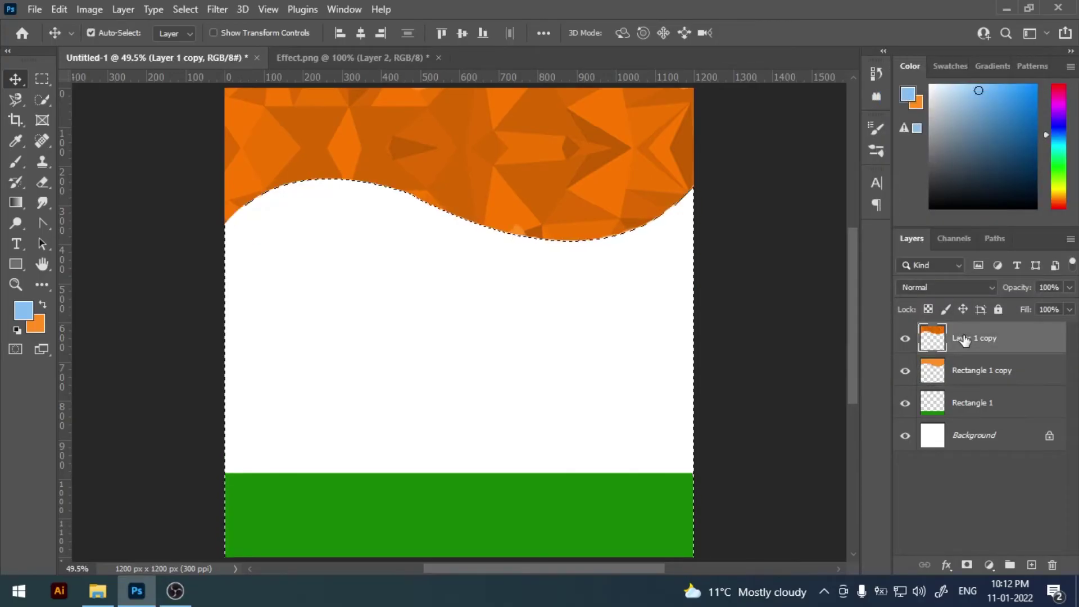
{"action": "key", "text": "ctrl+d"}
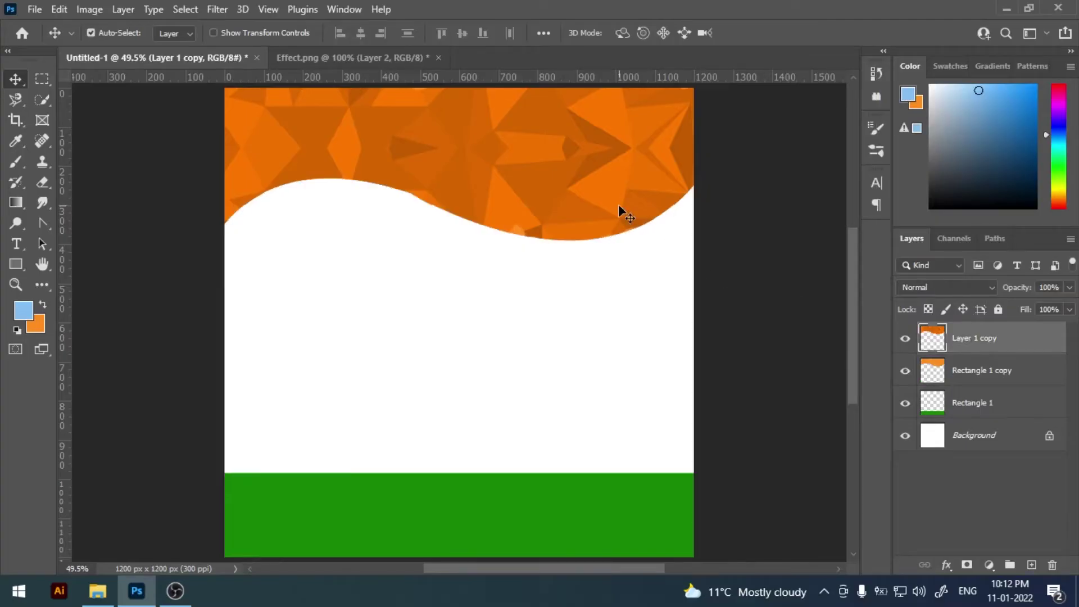
Set the texture layer to Luminosity blend mode at 65% opacity.
{"action": "left_click", "coordinate": [958, 290]}
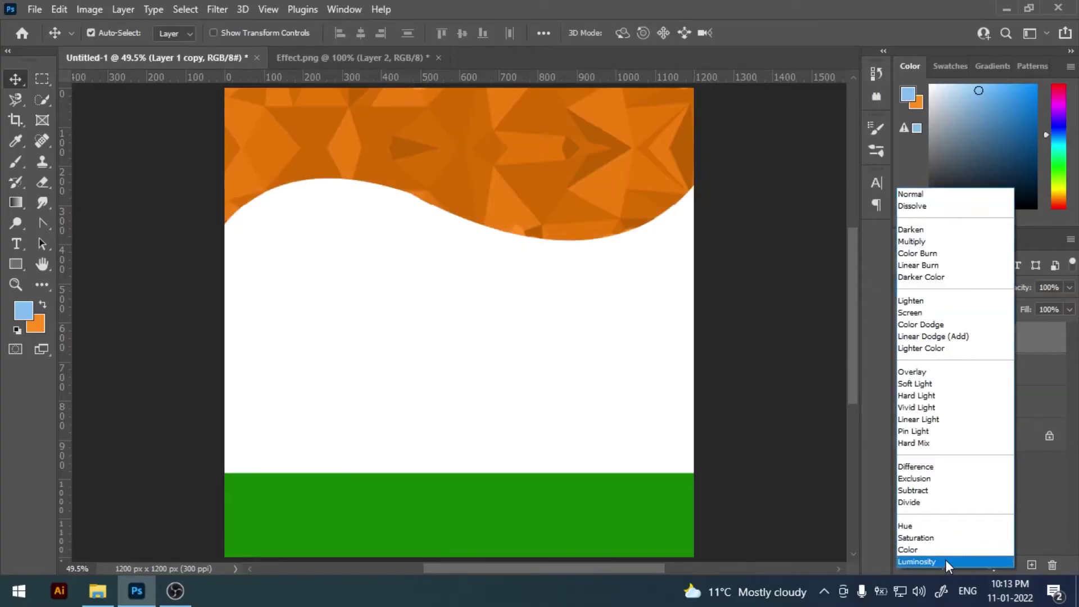
{"action": "left_click", "coordinate": [945, 559]}
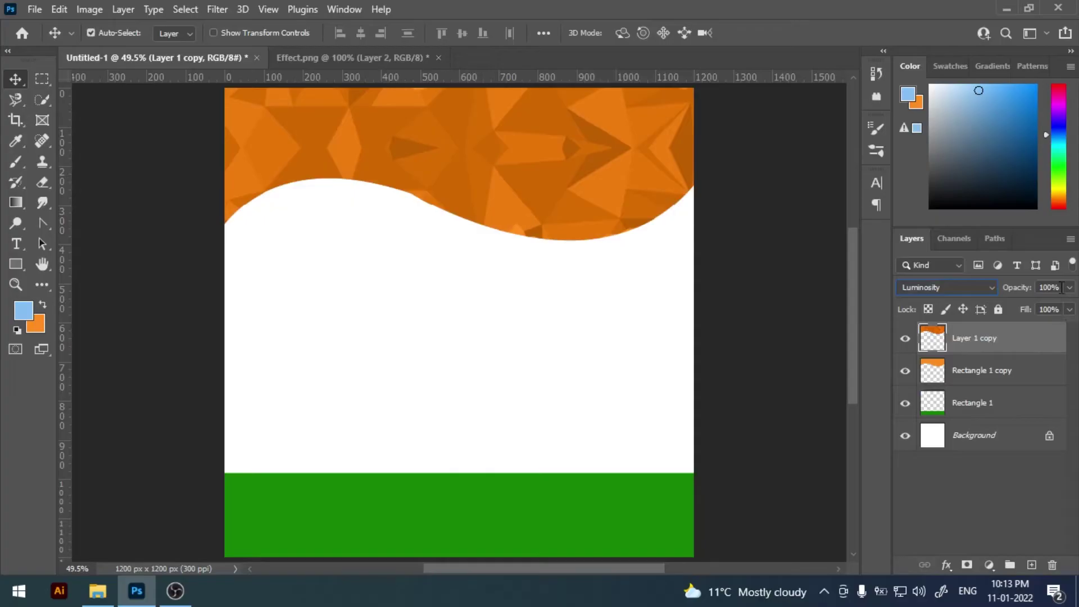
{"action": "type", "text": "65"}
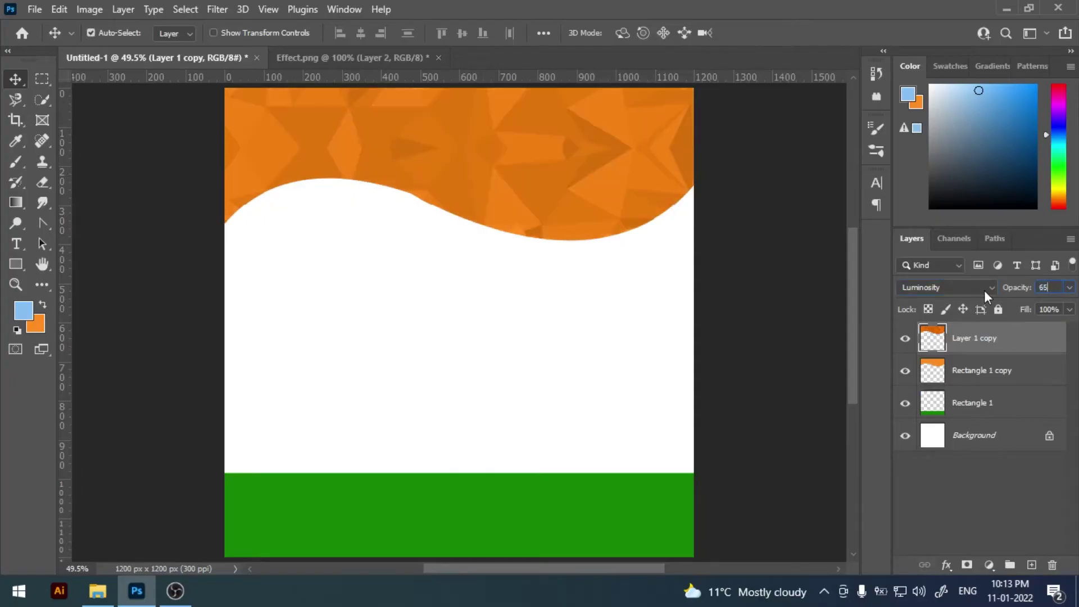
{"action": "key", "text": "Return"}
Nudge the texture and wave layers up slightly, then return to Effect.png.
{"action": "left_click", "coordinate": [750, 322]}
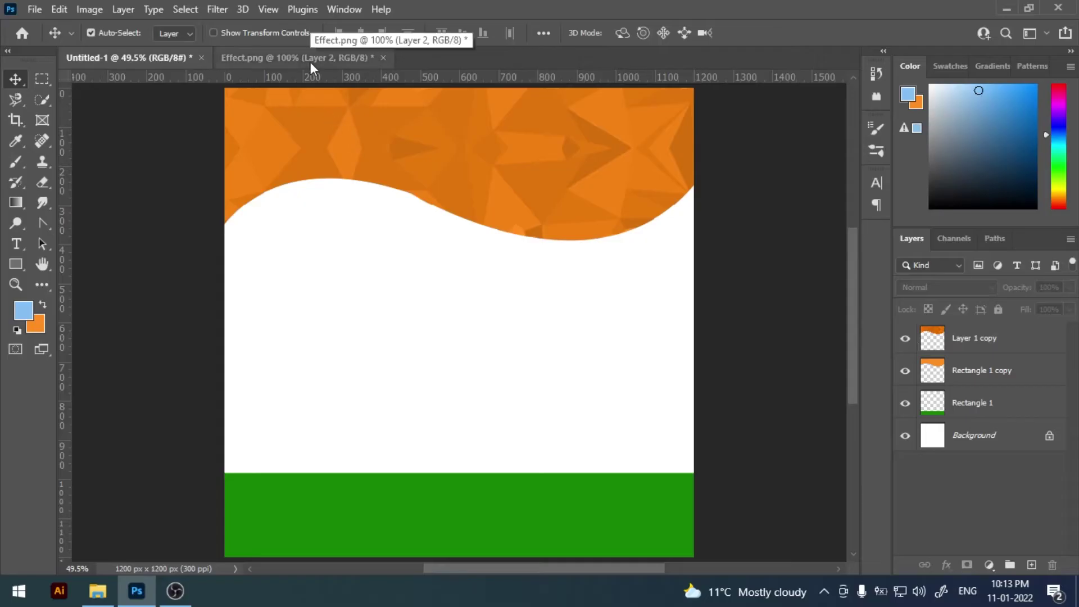
{"action": "left_click_drag", "start_coordinate": [313, 231], "coordinate": [483, 167]}
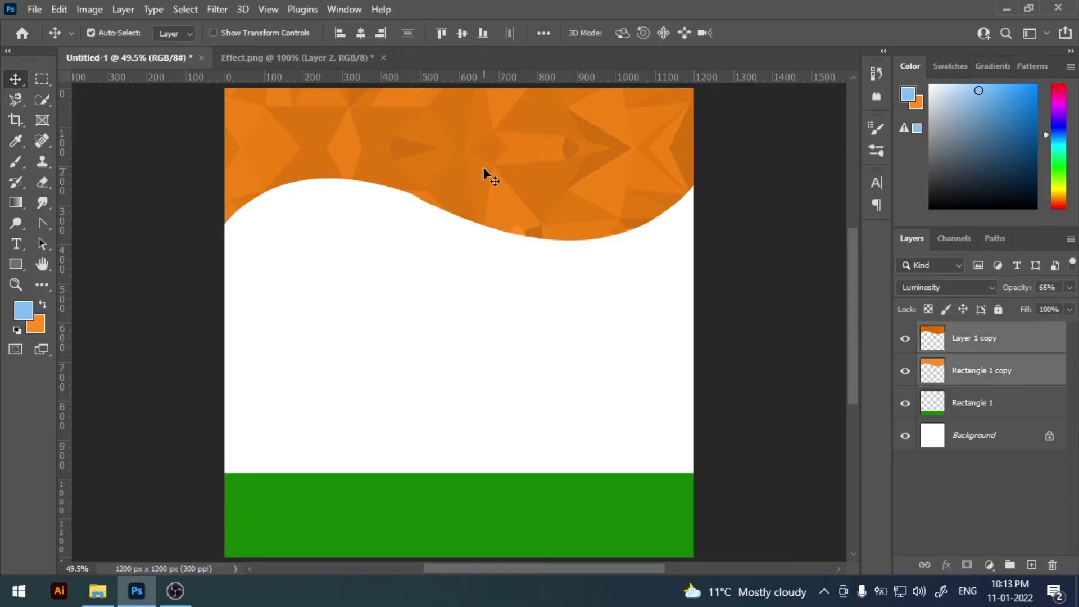
{"action": "key", "text": "shift+Up"}
{"action": "key", "text": "shift+Up"}
{"action": "key", "text": "shift+Up"}
{"action": "key", "text": "shift+Up"}
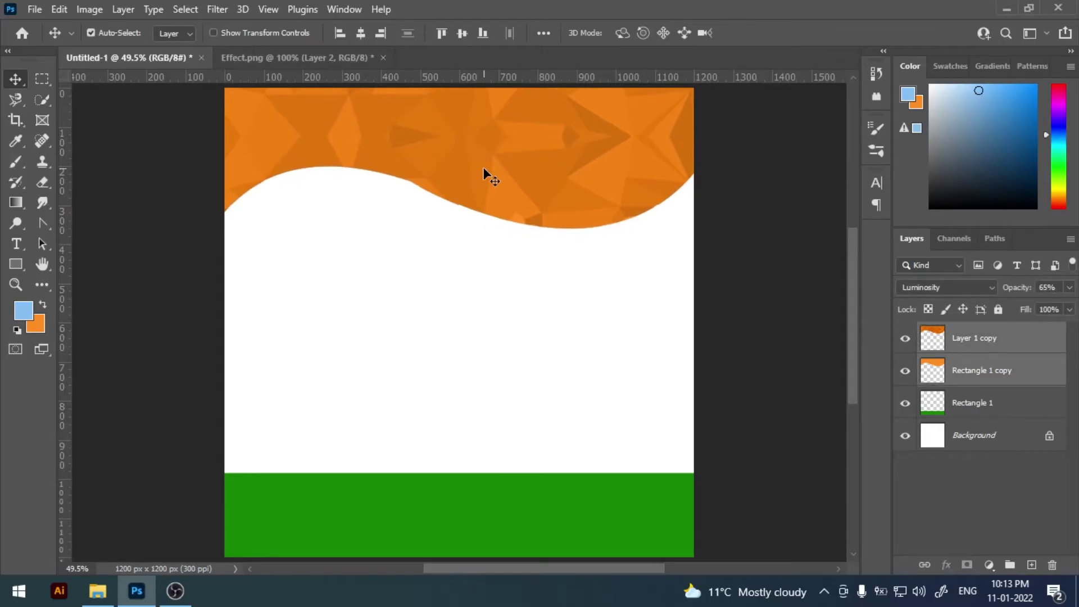
{"action": "key", "text": "shift+Up"}
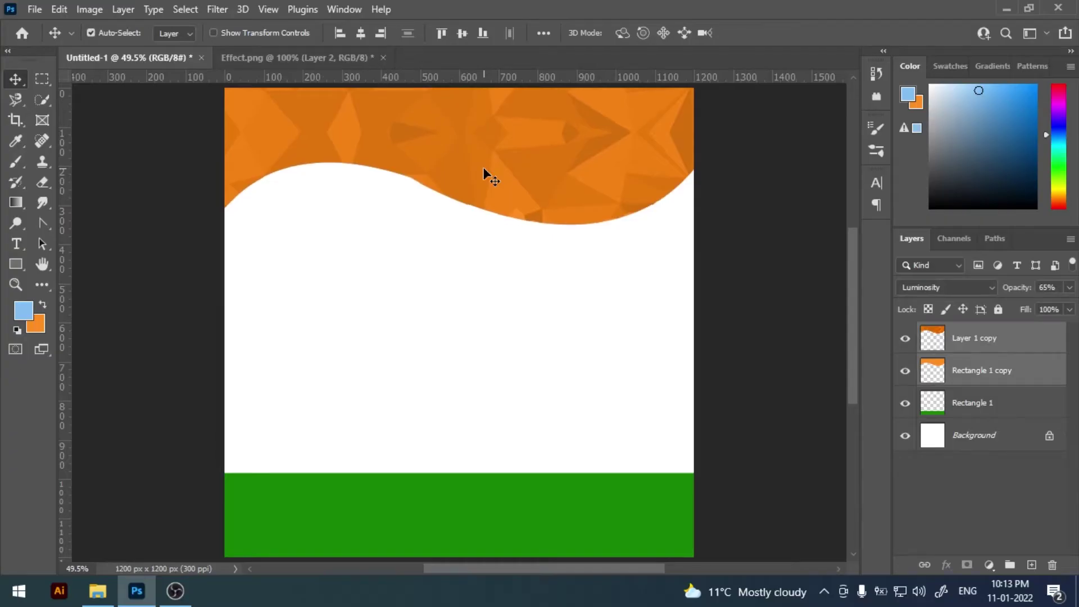
{"action": "left_click", "coordinate": [419, 250]}
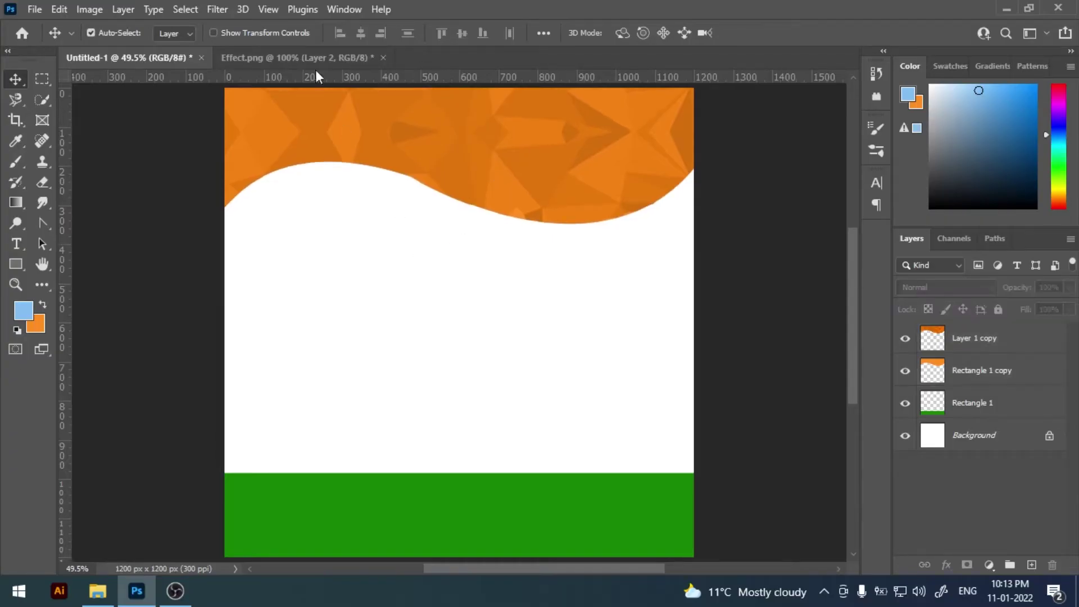
{"action": "key", "text": "ctrl+Tab"}
{"action": "left_click", "coordinate": [385, 295]}
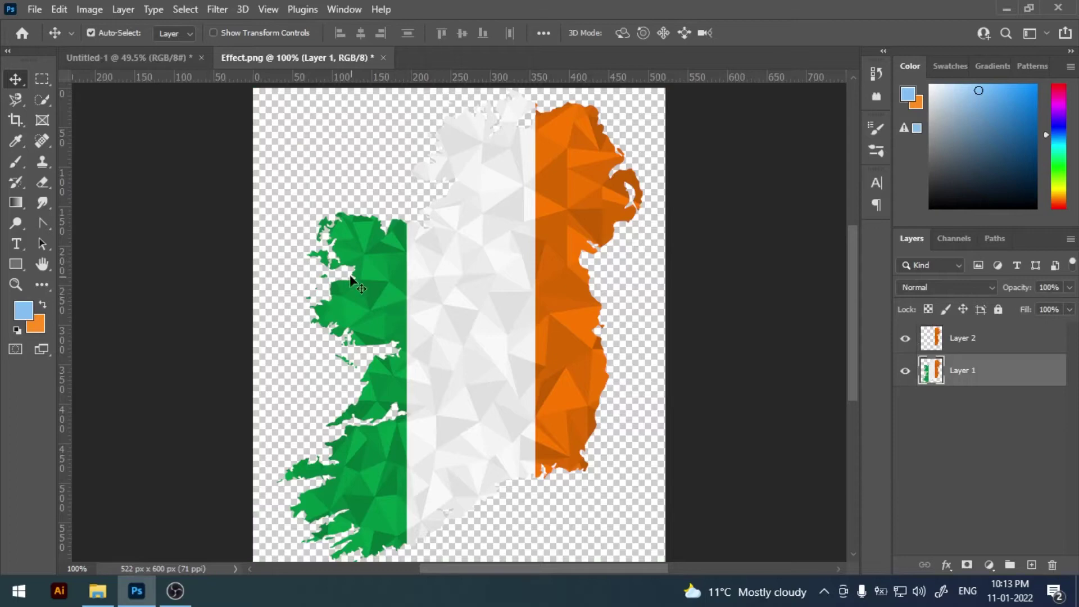
Copy the flag's green part onto a new layer and move it onto the poster.
{"action": "left_click", "coordinate": [42, 79]}
{"action": "left_click_drag", "start_coordinate": [274, 181], "coordinate": [406, 560]}
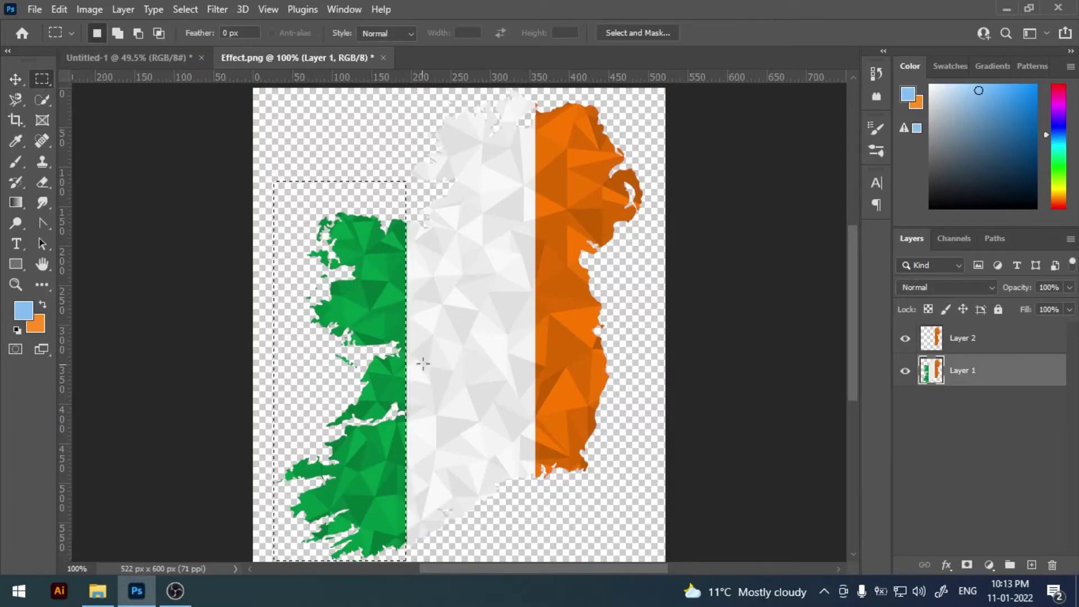
{"action": "key", "text": "ctrl+j"}
{"action": "key", "text": "v"}
{"action": "mouse_move", "coordinate": [365, 291]}
{"action": "left_mouse_down"}
{"action": "mouse_move", "coordinate": [153, 62]}
{"action": "mouse_move", "coordinate": [371, 284]}
{"action": "left_mouse_up"}
Rotate the green polygon piece horizontal and stretch it across the poster.
{"action": "key", "text": "ctrl+t"}
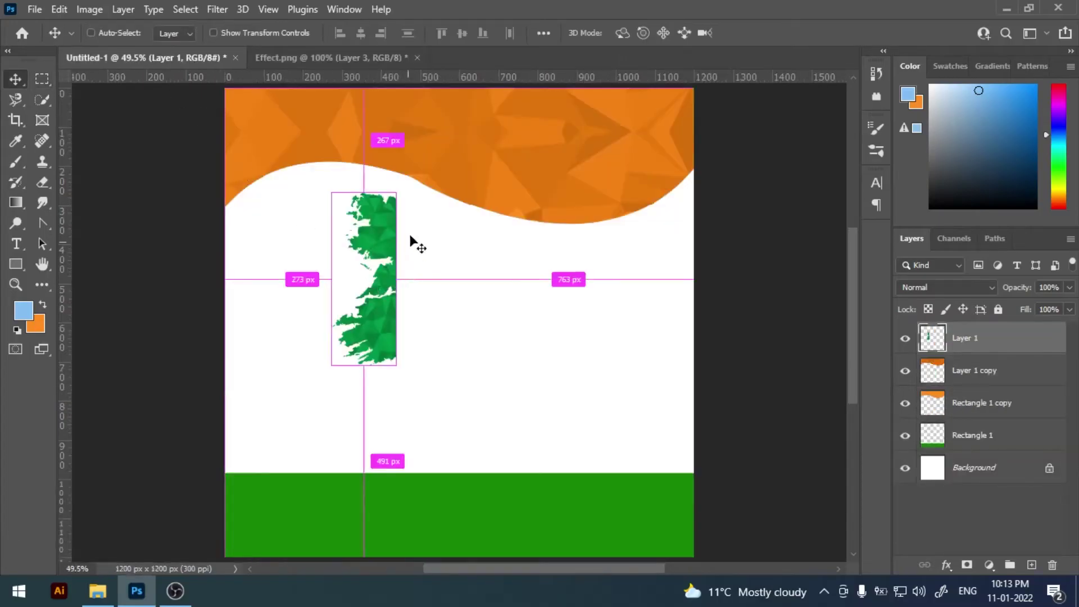
{"action": "mouse_move", "coordinate": [410, 242]}
{"action": "left_mouse_down"}
{"action": "mouse_move", "coordinate": [456, 225]}
{"action": "mouse_move", "coordinate": [500, 351]}
{"action": "left_mouse_up"}
{"action": "mouse_move", "coordinate": [449, 245]}
{"action": "left_mouse_down"}
{"action": "mouse_move", "coordinate": [575, 206]}
{"action": "mouse_move", "coordinate": [639, 259]}
{"action": "left_mouse_up"}
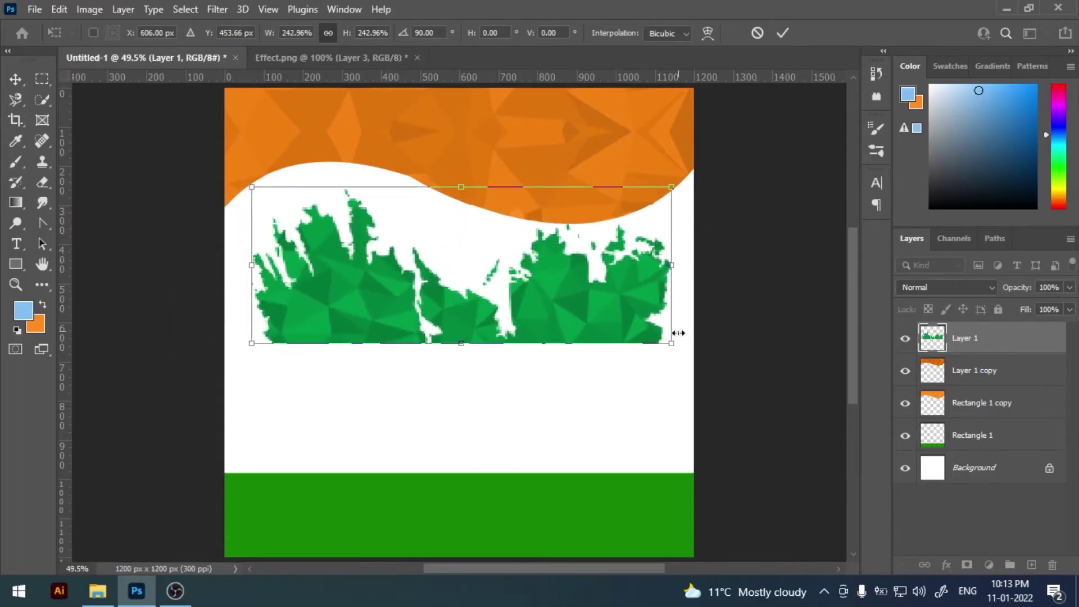
{"action": "mouse_move", "coordinate": [674, 336]}
{"action": "left_mouse_down"}
{"action": "mouse_move", "coordinate": [690, 357]}
{"action": "mouse_move", "coordinate": [701, 354]}
{"action": "left_mouse_up"}
{"action": "key", "text": "Return"}
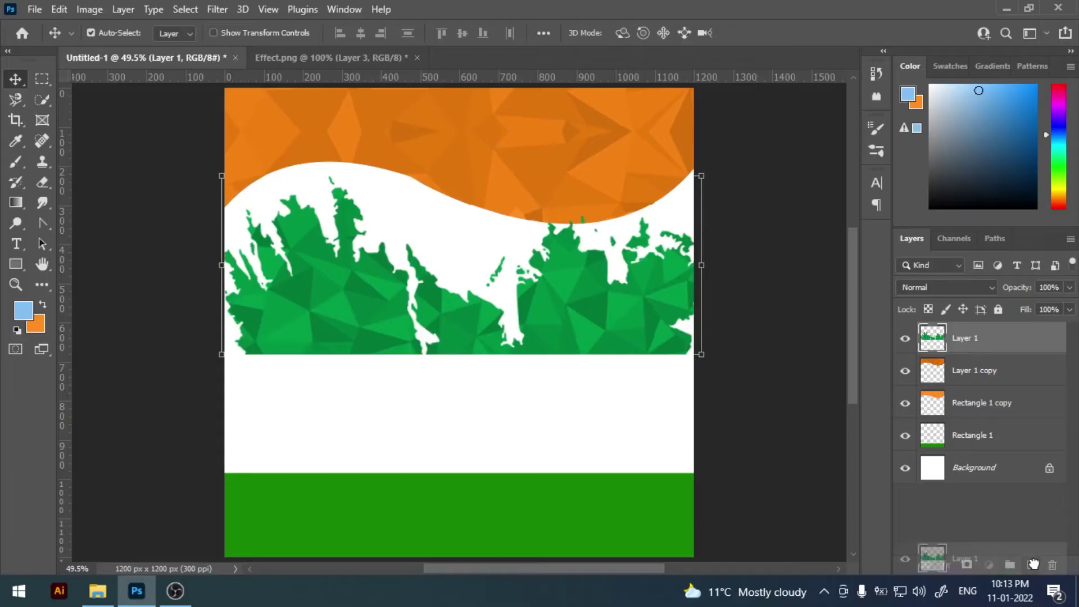
Duplicate the green piece, flip the copy vertically below it, and select both green layers.
{"action": "mouse_move", "coordinate": [523, 301]}
{"action": "left_mouse_down"}
{"action": "mouse_move", "coordinate": [587, 332]}
{"action": "mouse_move", "coordinate": [569, 449]}
{"action": "left_mouse_up"}
{"action": "key", "text": "ctrl+t"}
{"action": "right_click", "coordinate": [587, 331]}
{"action": "left_click", "coordinate": [624, 320]}
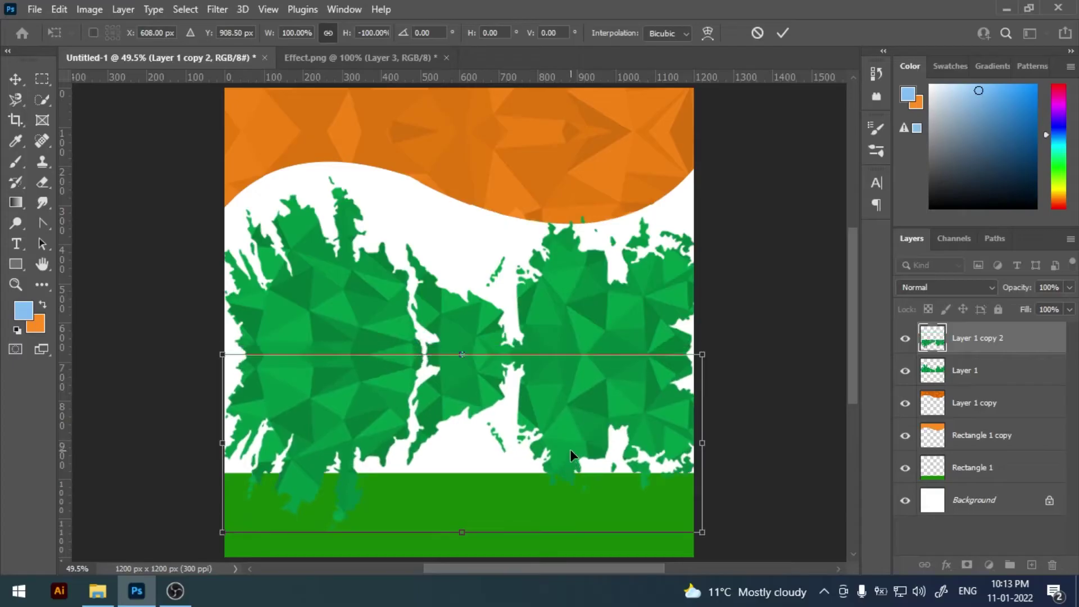
{"action": "key", "text": "Return"}
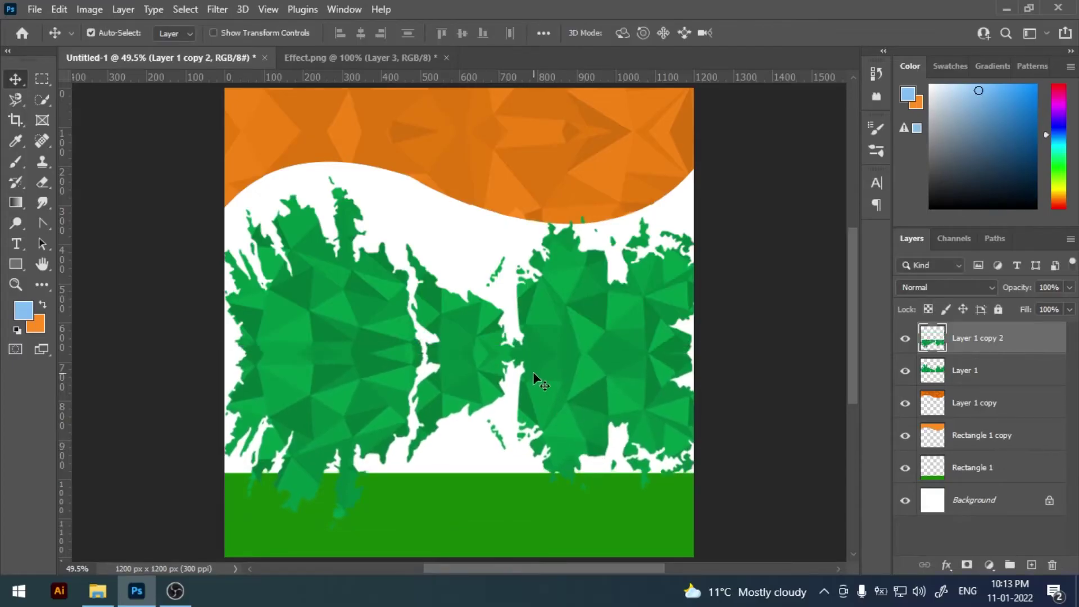
{"action": "left_click", "coordinate": [995, 383], "text": "shift"}
Merge the two green layers and Content-Aware fill the gap in the middle.
{"action": "key", "text": "ctrl+e"}
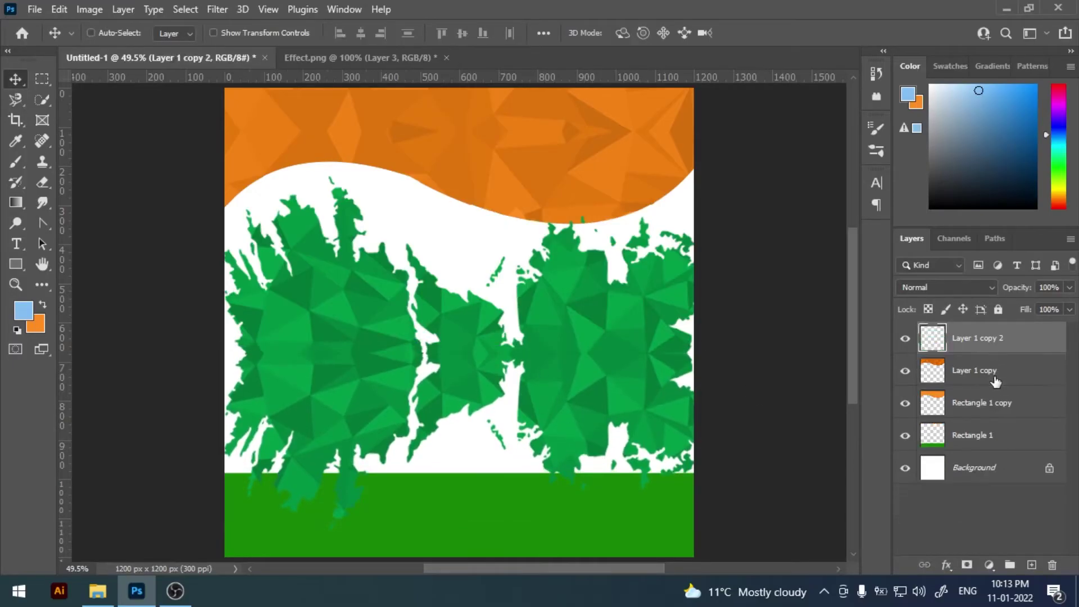
{"action": "key", "text": "m"}
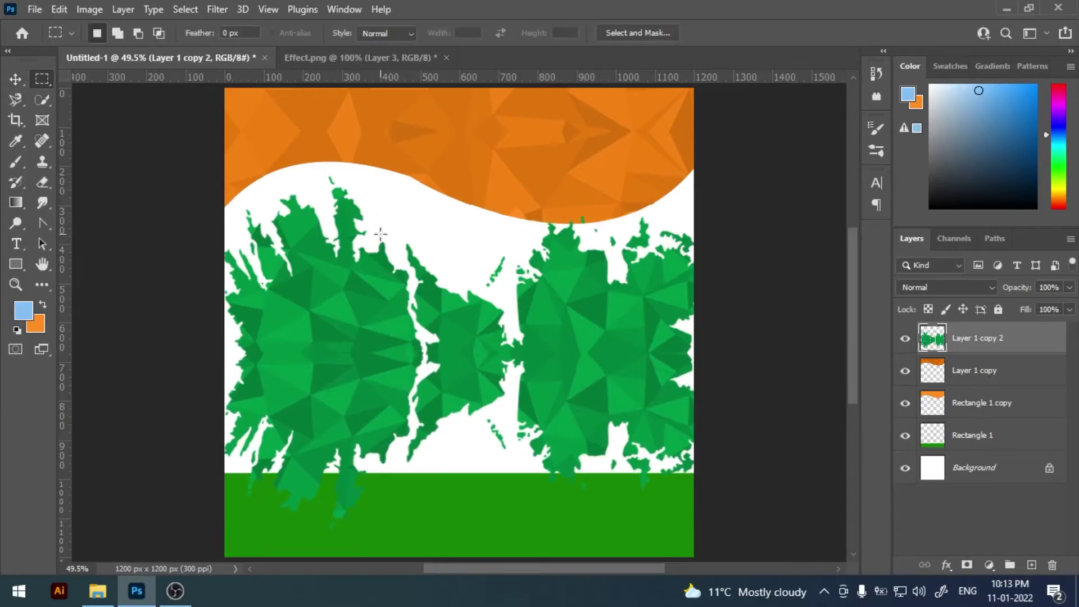
{"action": "left_click_drag", "start_coordinate": [381, 234], "coordinate": [554, 470]}
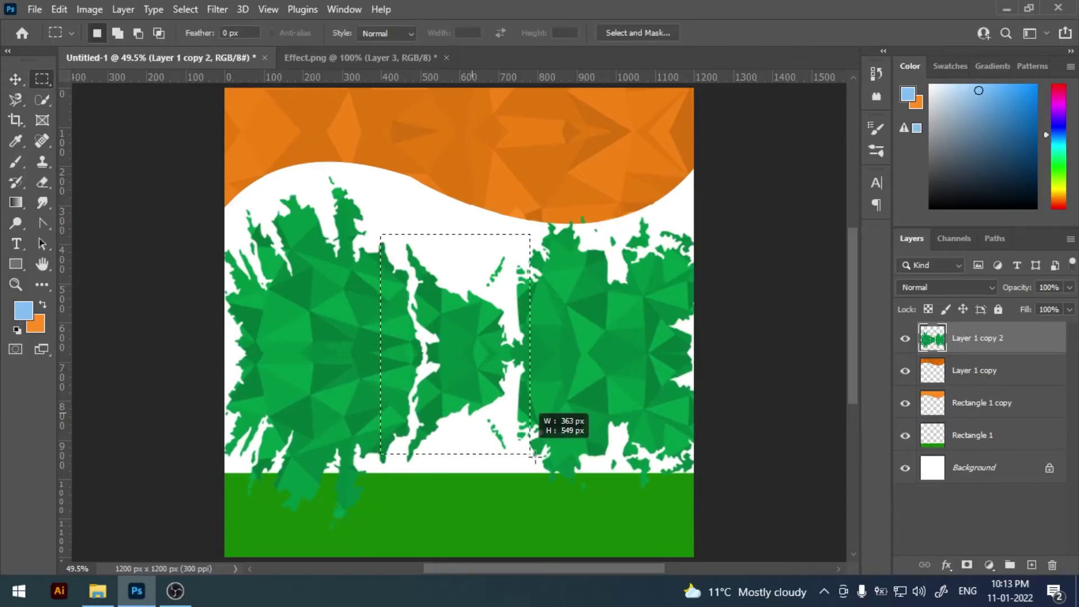
{"action": "right_click", "coordinate": [461, 345]}
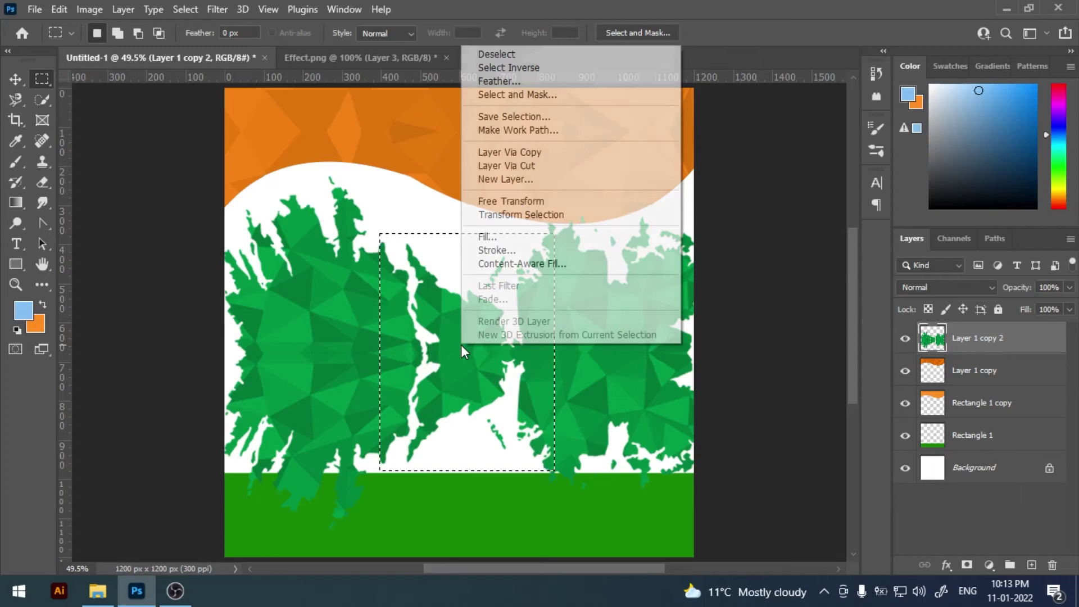
{"action": "left_click", "coordinate": [525, 240]}
{"action": "left_click", "coordinate": [830, 160]}
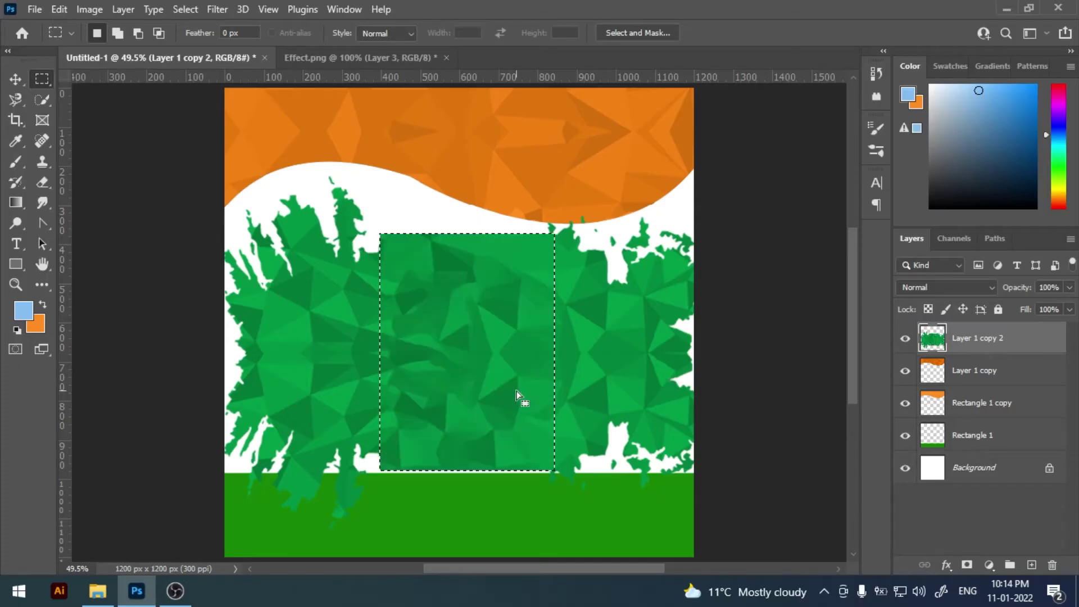
{"action": "key", "text": "ctrl+d"}
Lower the green texture onto the bottom half and enlarge it to about 110%.
{"action": "key", "text": "v"}
{"action": "left_click_drag", "start_coordinate": [571, 344], "coordinate": [564, 496]}
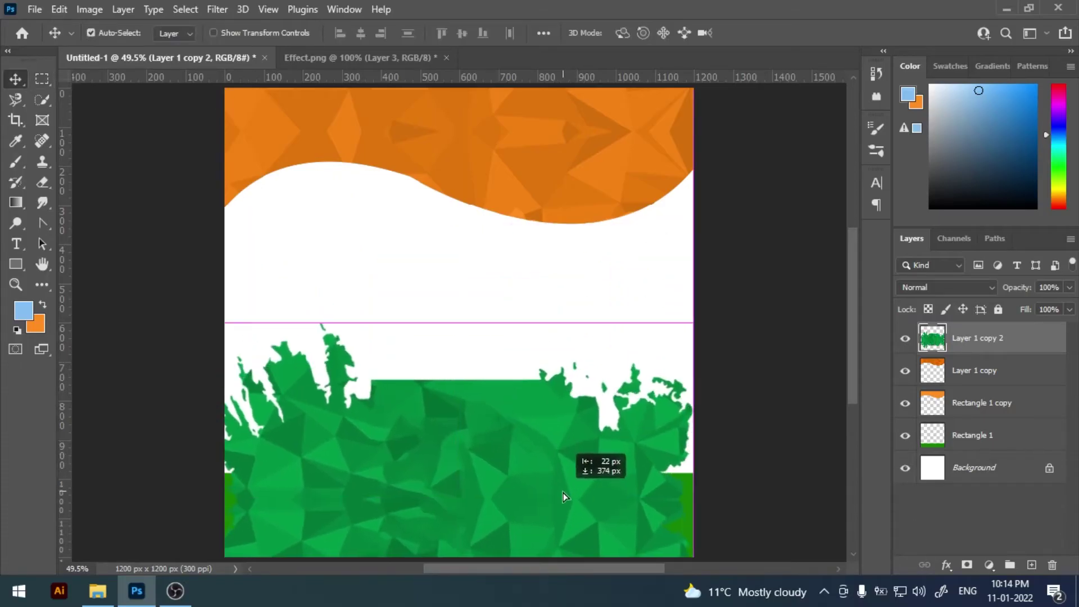
{"action": "key", "text": "ctrl+t"}
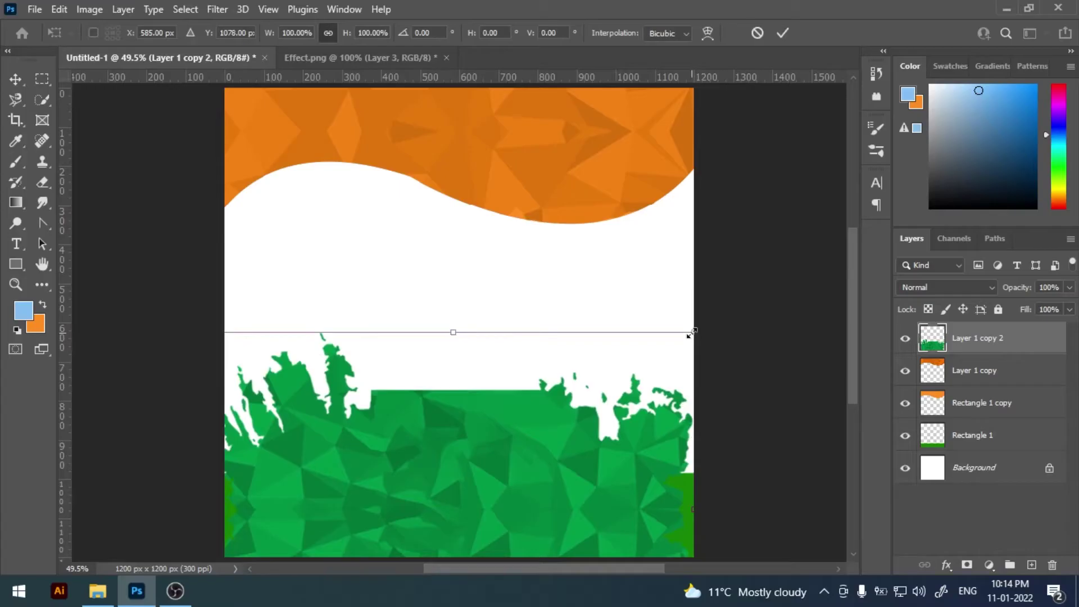
{"action": "left_click_drag", "start_coordinate": [690, 333], "coordinate": [692, 376]}
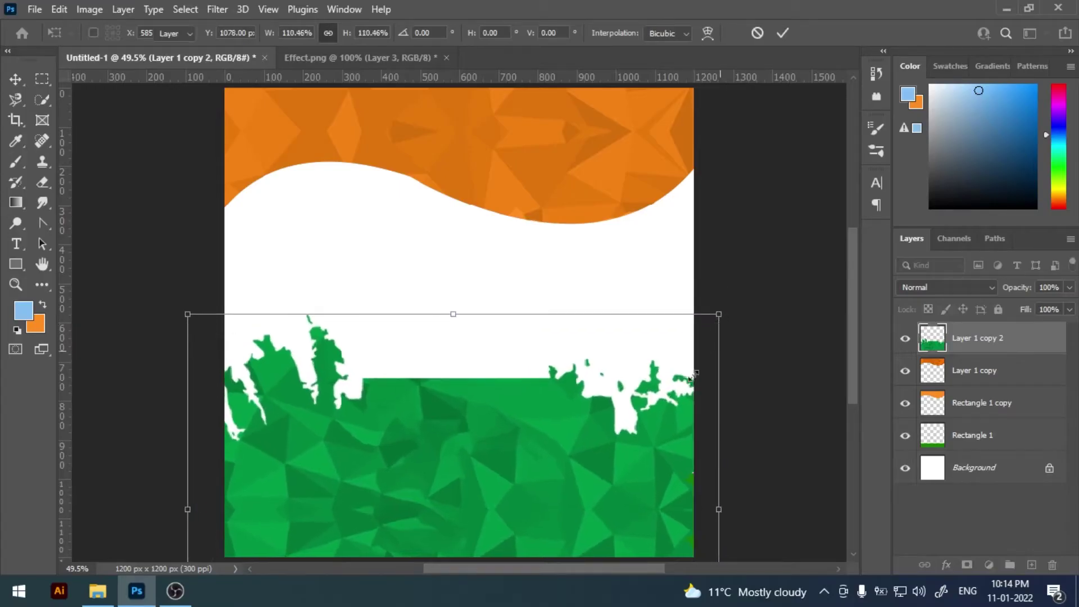
{"action": "key", "text": "Return"}
{"action": "left_click_drag", "start_coordinate": [599, 490], "coordinate": [608, 501]}
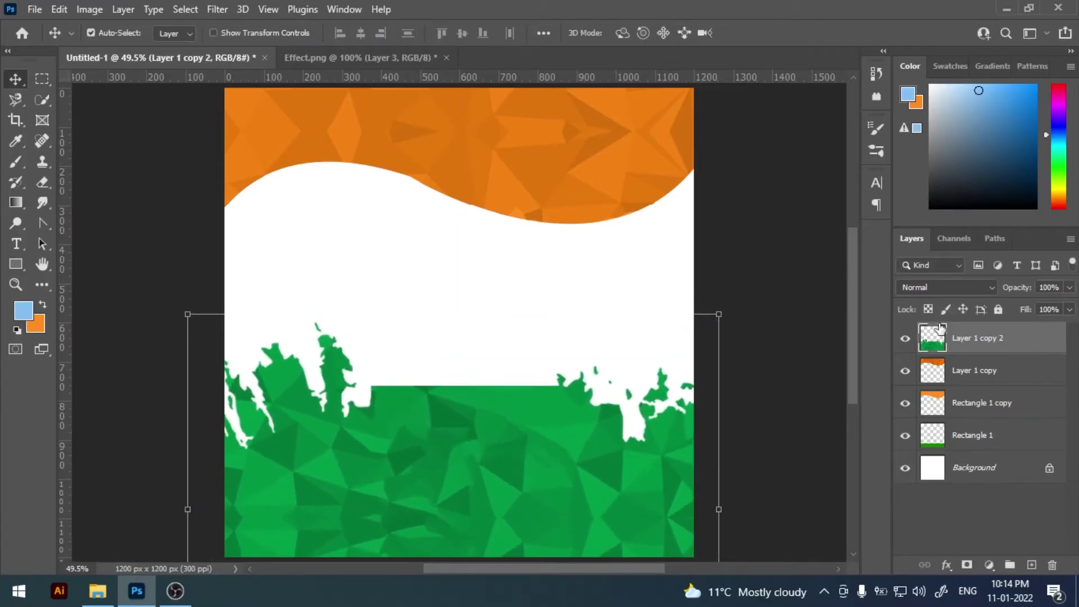
{"action": "left_click", "coordinate": [947, 287]}
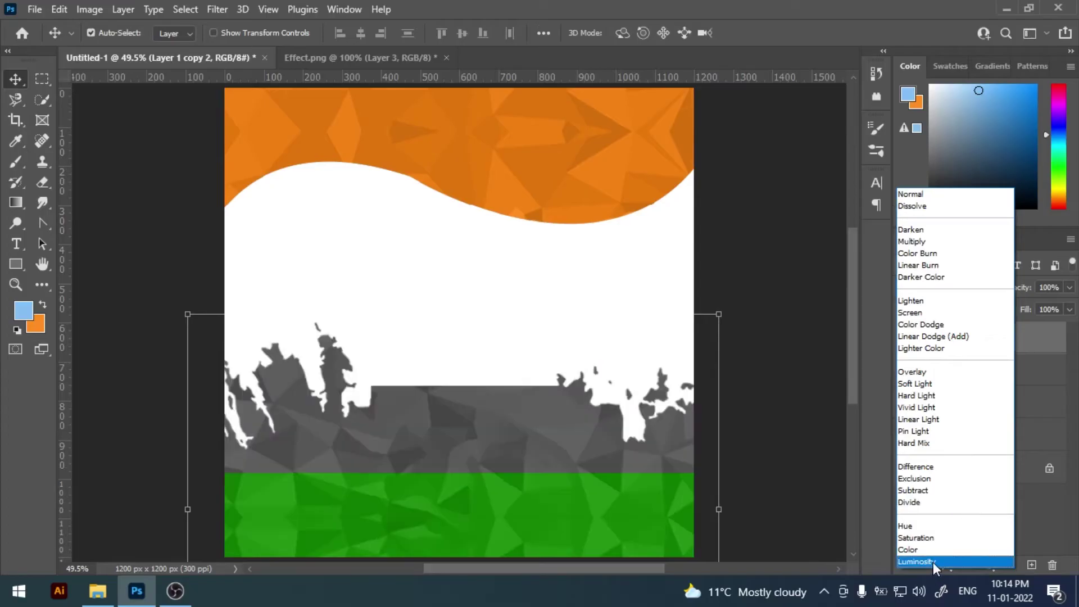
Set the texture to Luminosity blending above Rectangle 1 and select the area outside the green band.
{"action": "left_click", "coordinate": [933, 562]}
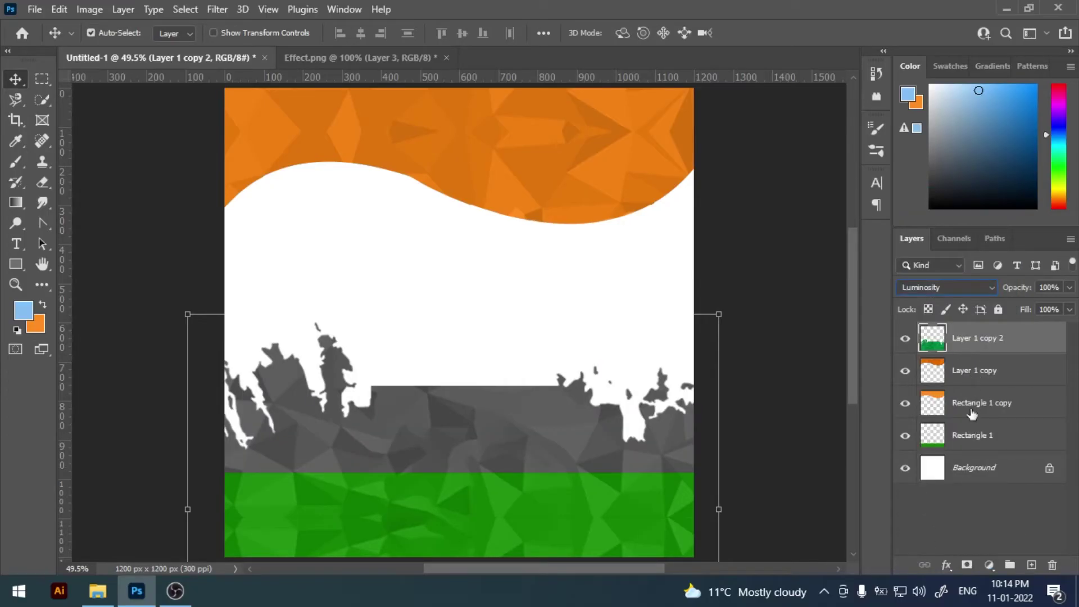
{"action": "left_click_drag", "start_coordinate": [972, 414], "coordinate": [966, 423]}
{"action": "left_click", "coordinate": [934, 439]}
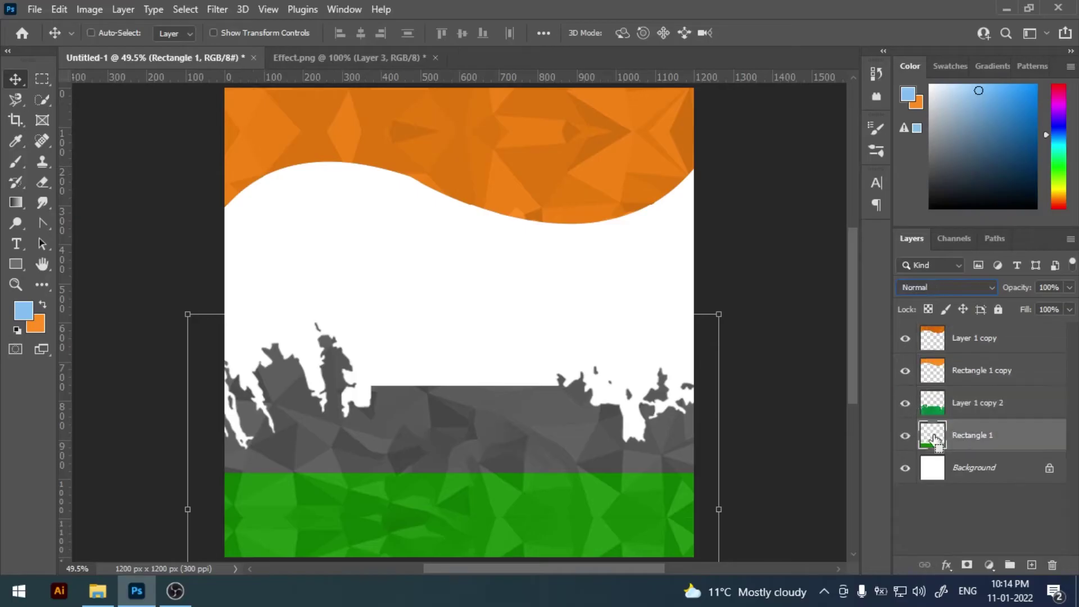
{"action": "left_click", "coordinate": [972, 402]}
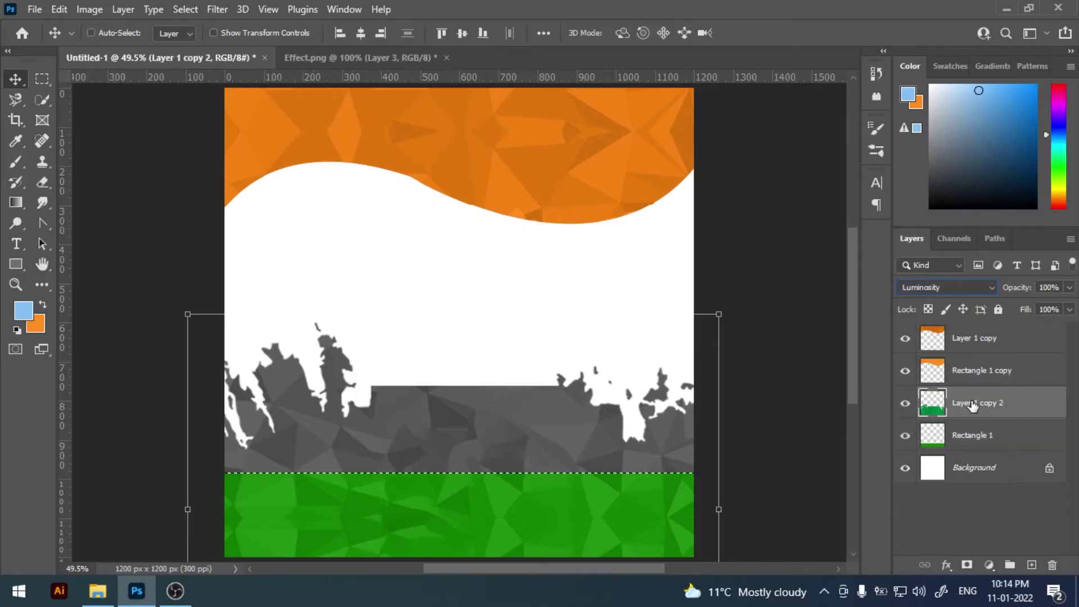
{"action": "key", "text": "ctrl+shift+i"}
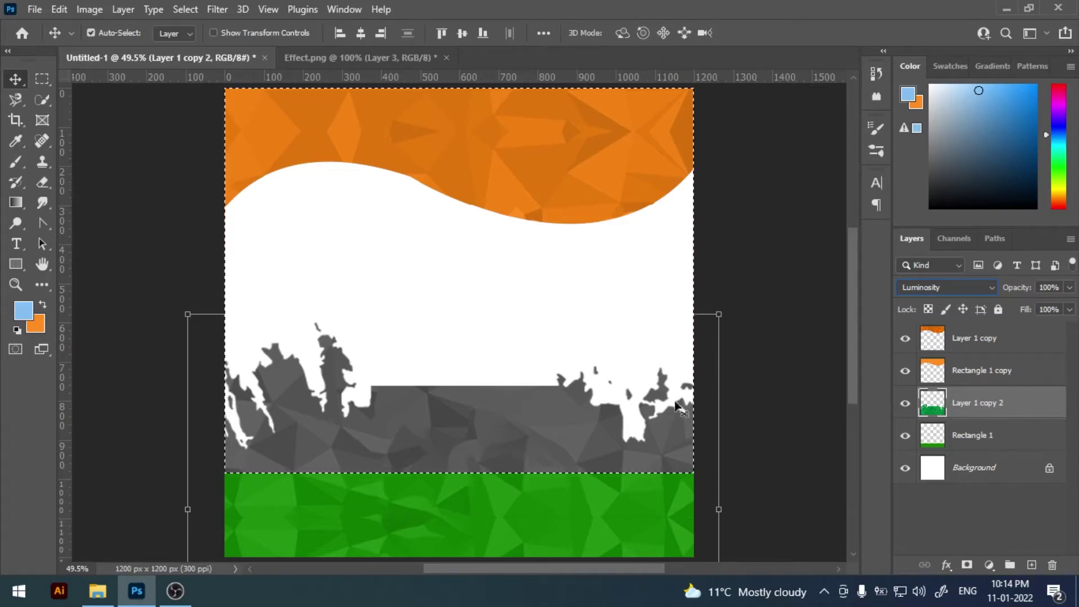
{"action": "scroll", "coordinate": [722, 403], "scroll_direction": "down", "scroll_amount": 2}
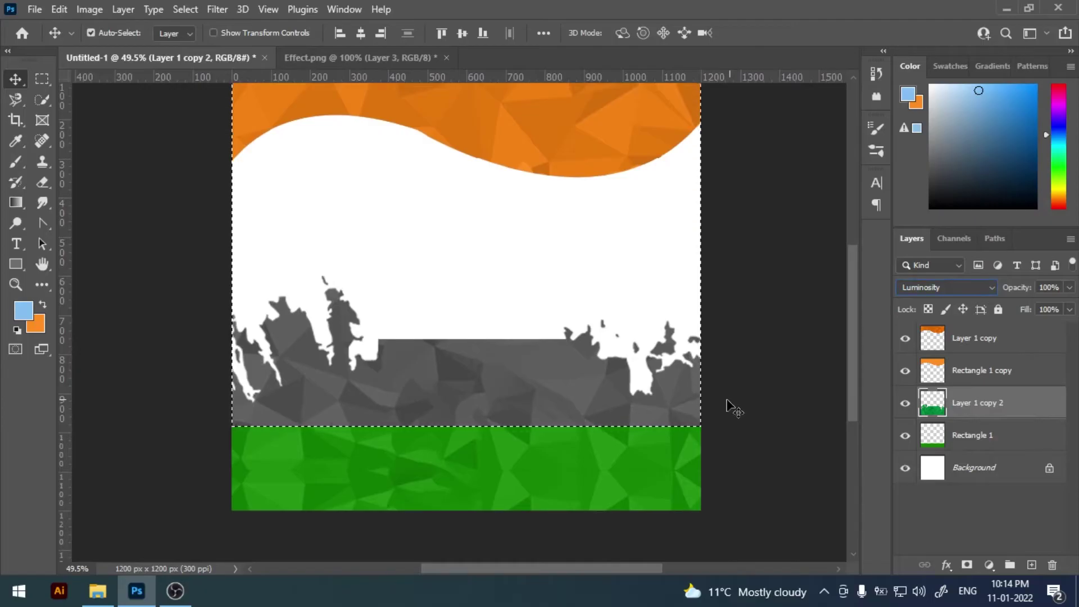
{"action": "left_click", "coordinate": [904, 402]}
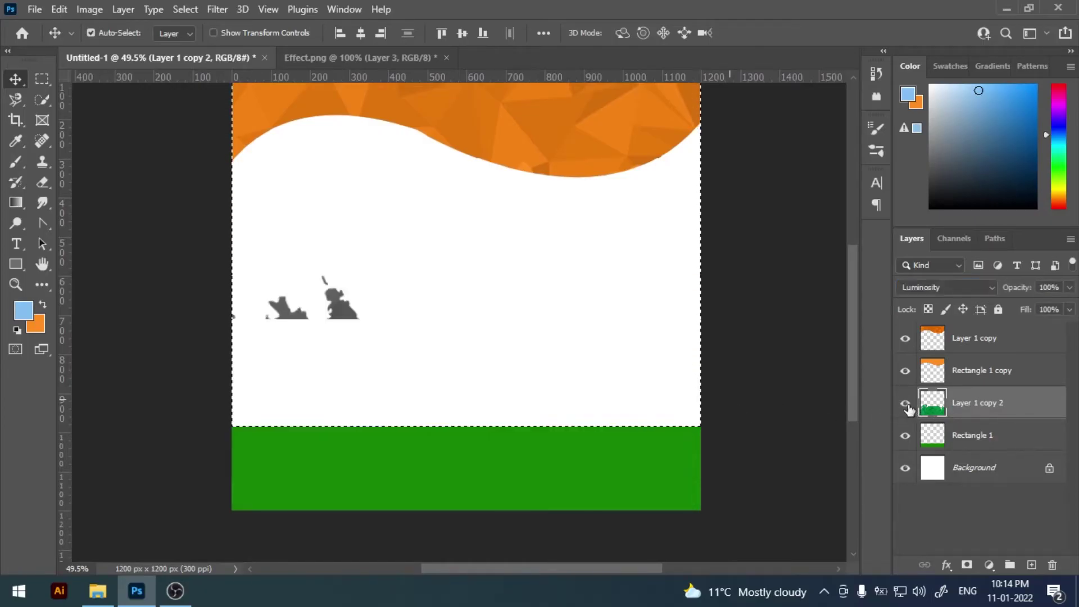
{"action": "key", "text": "alt+v"}
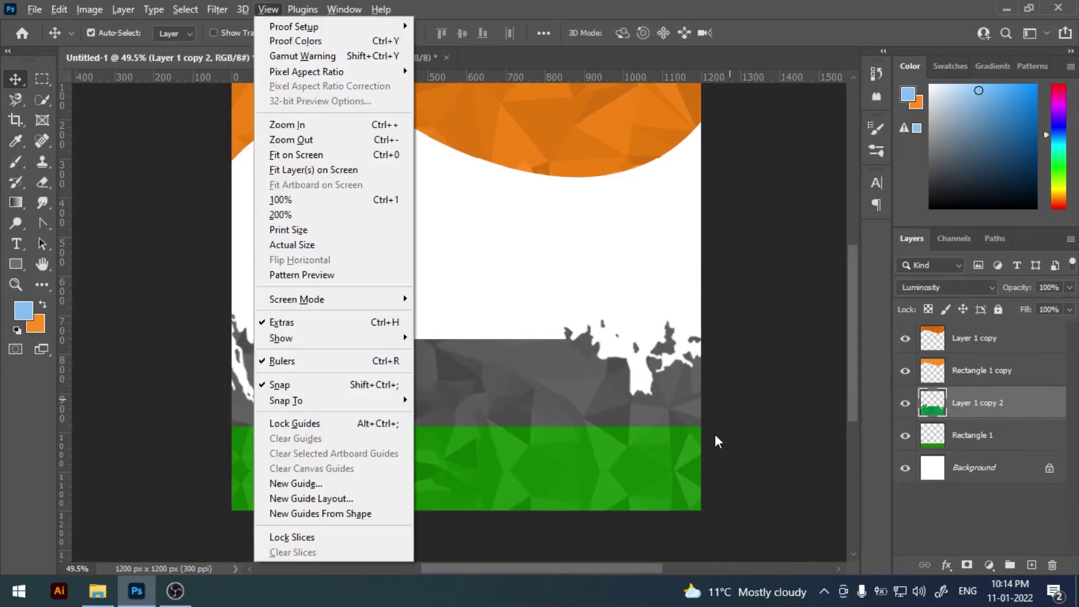
{"action": "left_click", "coordinate": [746, 414]}
Delete the grey texture above the green band, keeping it only within the band.
{"action": "left_click", "coordinate": [945, 440]}
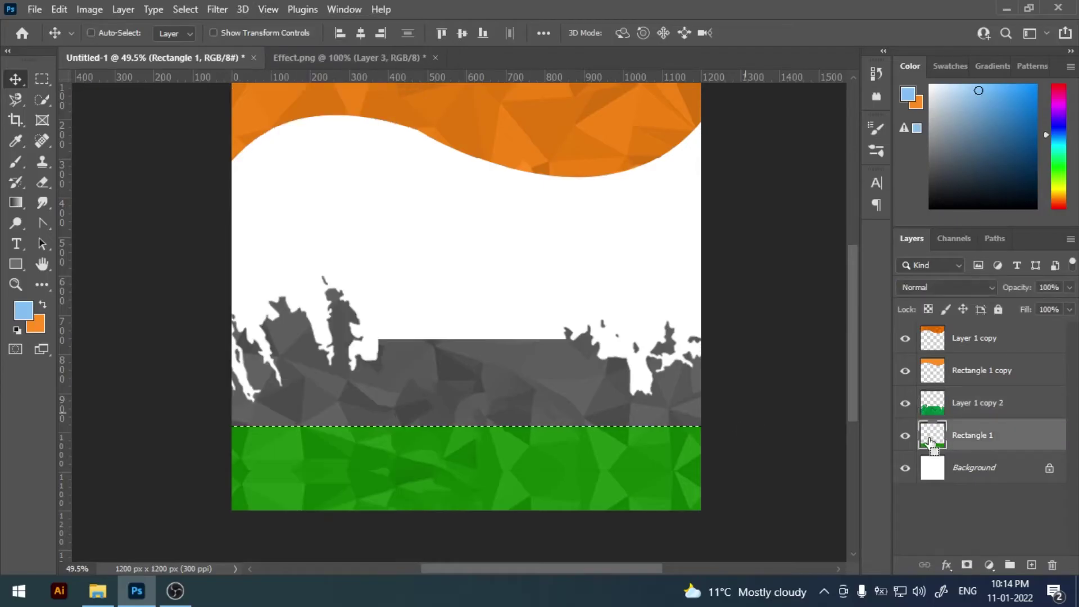
{"action": "left_click", "coordinate": [966, 413]}
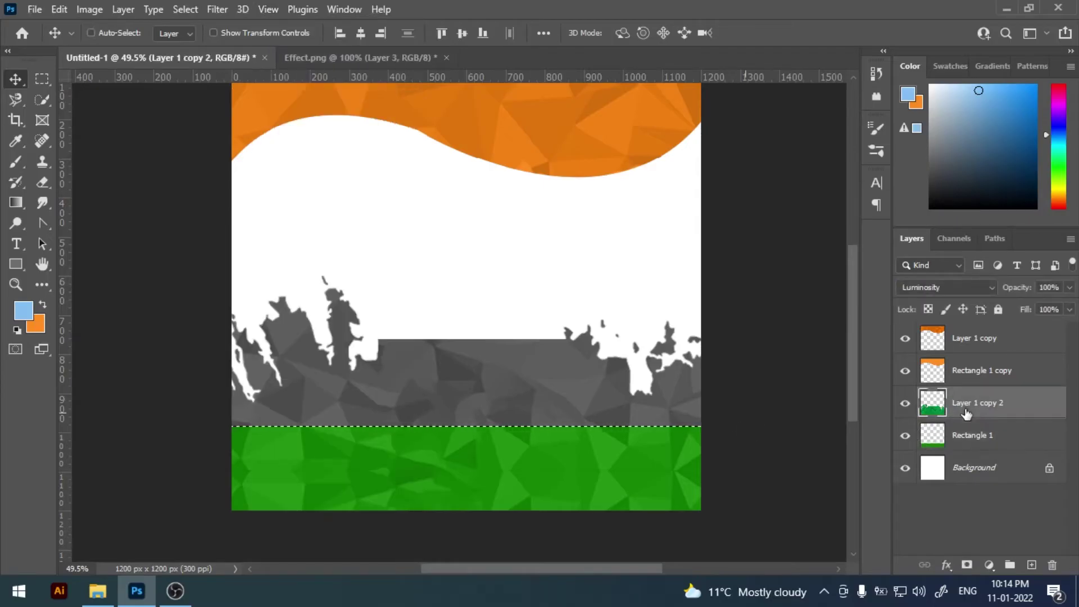
{"action": "key", "text": "ctrl+shift+i"}
{"action": "key", "text": "Delete"}
{"action": "key", "text": "ctrl+d"}
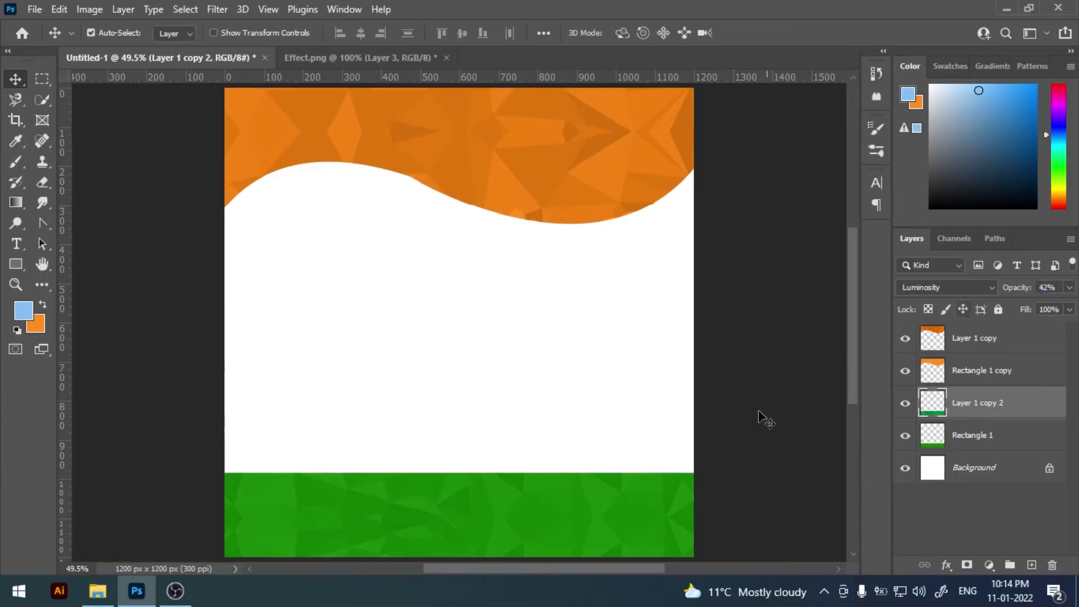
{"action": "left_click", "coordinate": [742, 430]}
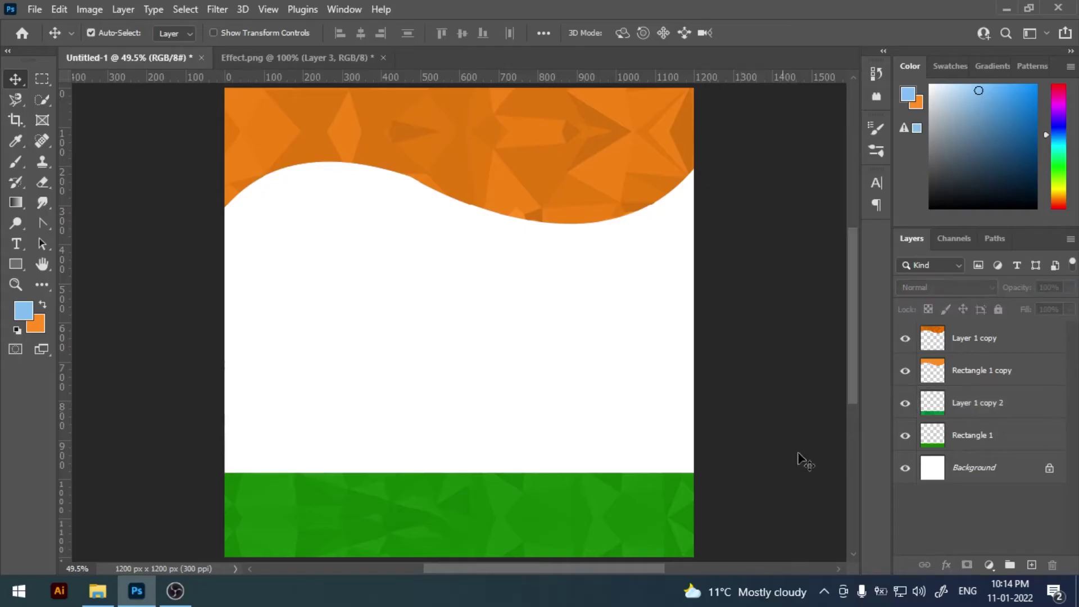
Add a vertical guide at 600 px, the canvas centre, using the green band's transform box.
{"action": "left_click", "coordinate": [1004, 447]}
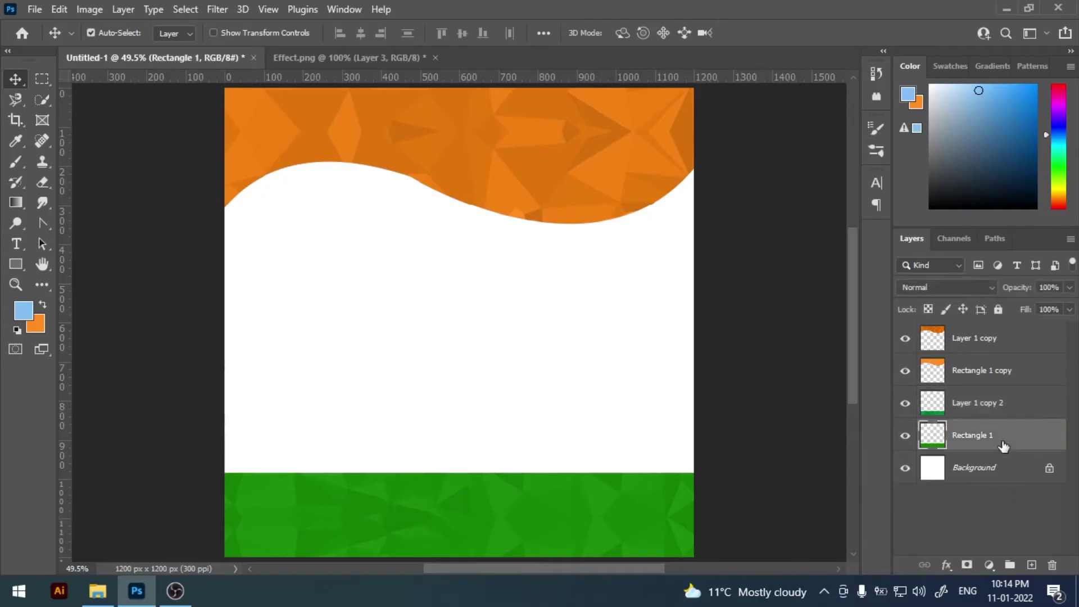
{"action": "key", "text": "ctrl+t"}
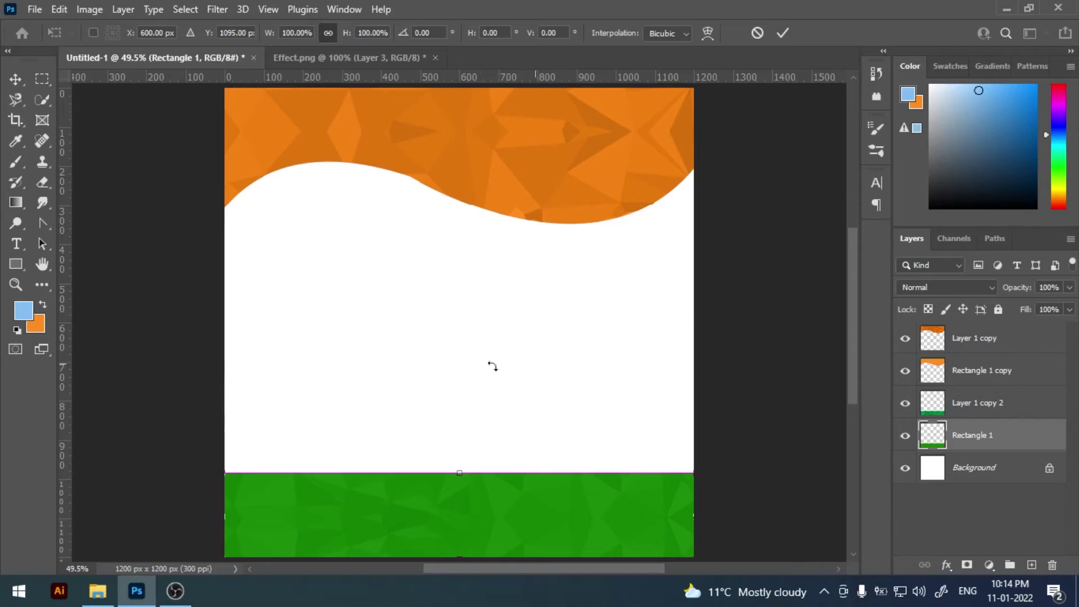
{"action": "left_click_drag", "start_coordinate": [66, 365], "coordinate": [458, 373]}
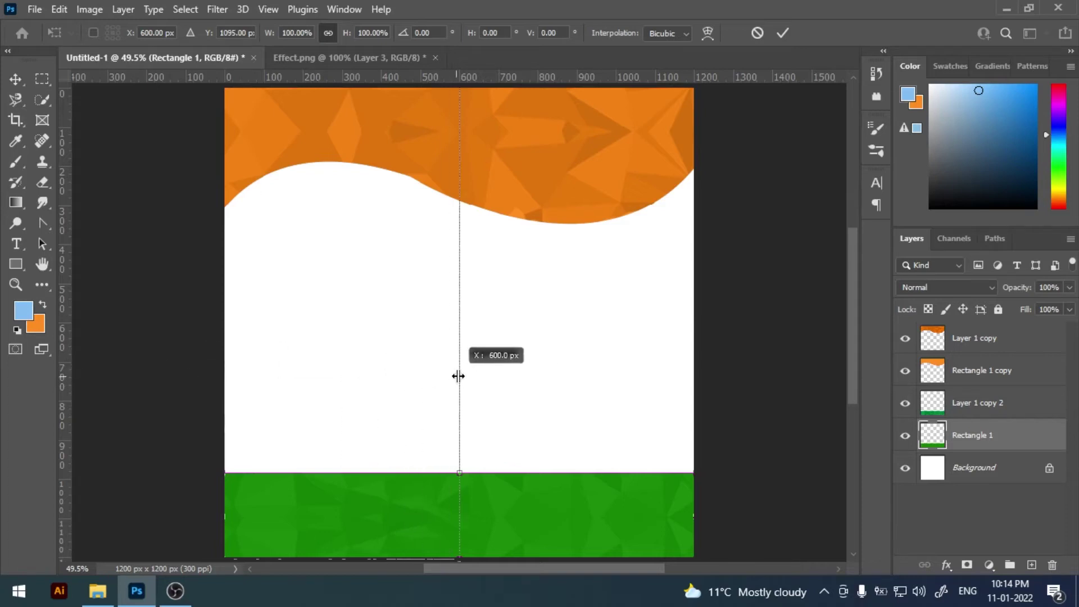
{"action": "left_click", "coordinate": [783, 34]}
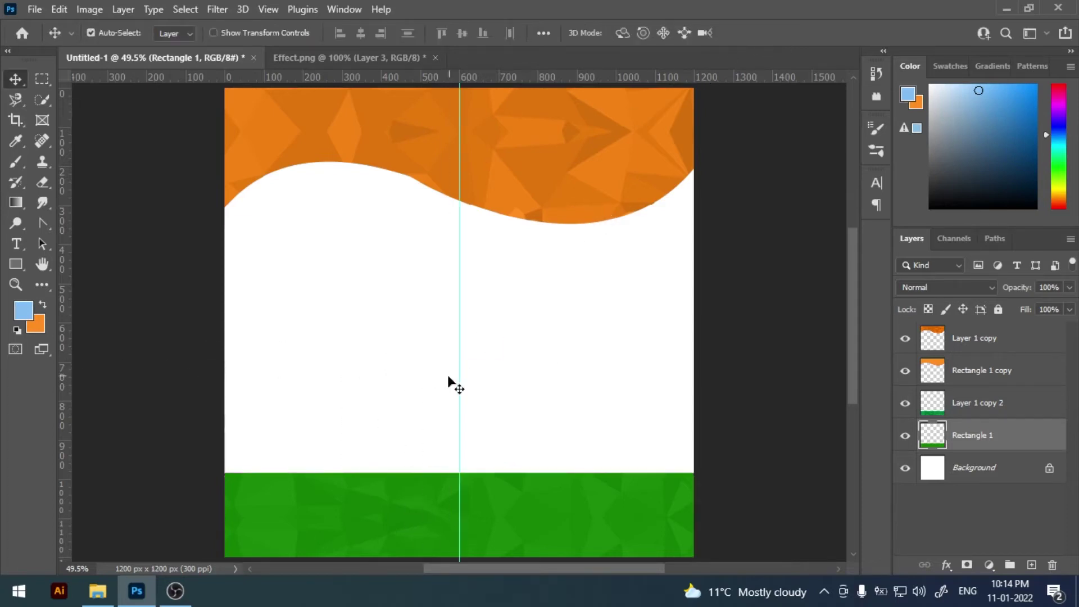
Drag Flag.png and Place.png from the Republic Day Post folder onto the poster.
{"action": "left_click", "coordinate": [98, 590]}
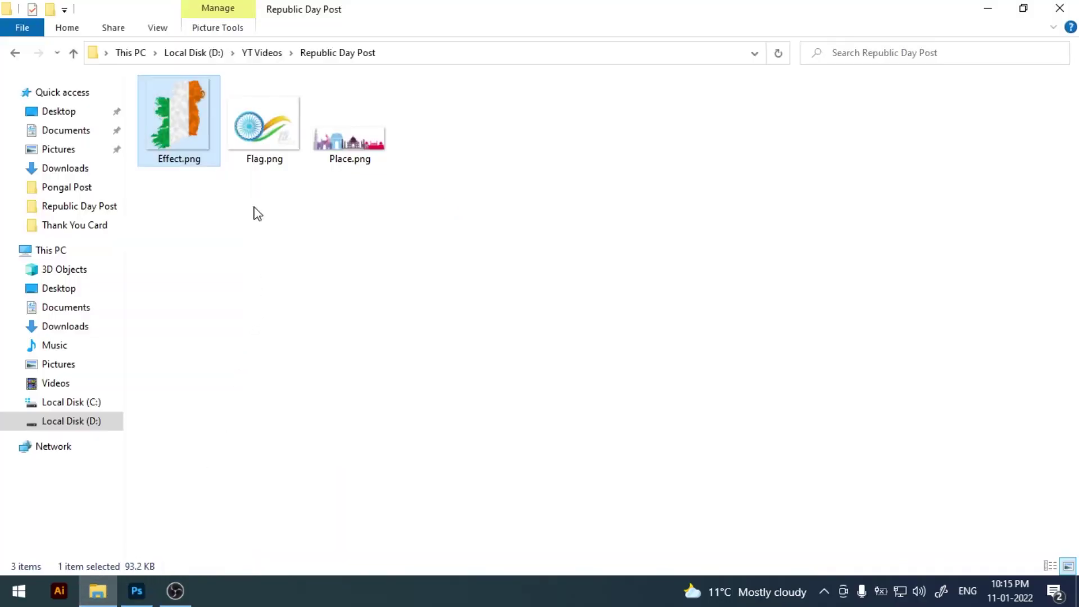
{"action": "left_click", "coordinate": [281, 153]}
{"action": "left_click", "coordinate": [348, 140], "text": "ctrl"}
{"action": "left_click_drag", "start_coordinate": [316, 140], "coordinate": [489, 372]}
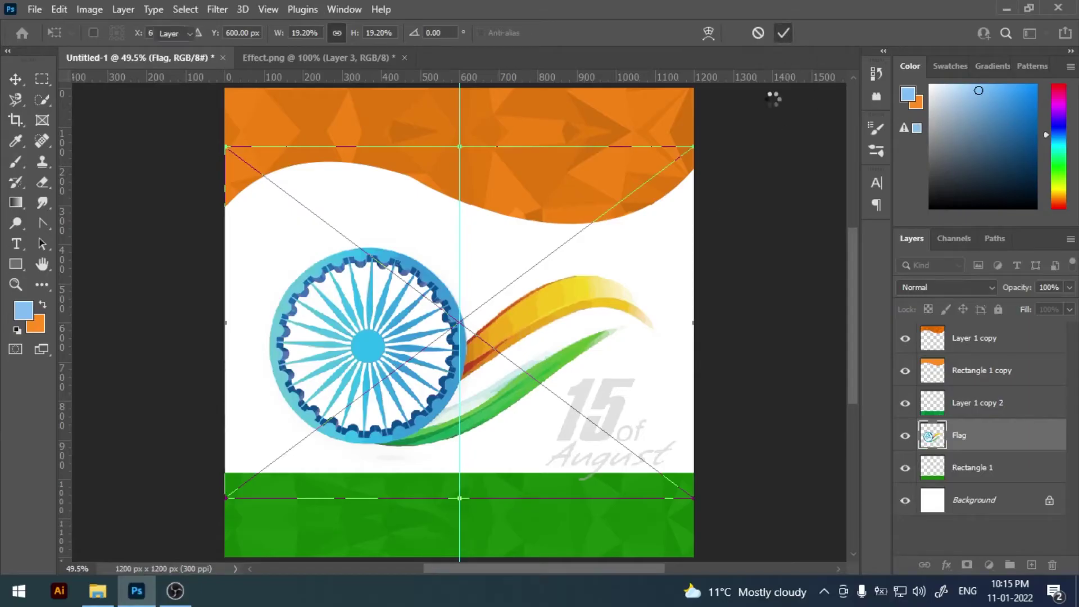
Commit the chakra artwork, lower and hide the skyline, and shift the chakra up-left.
{"action": "key", "text": "Return"}
{"action": "key", "text": "Return"}
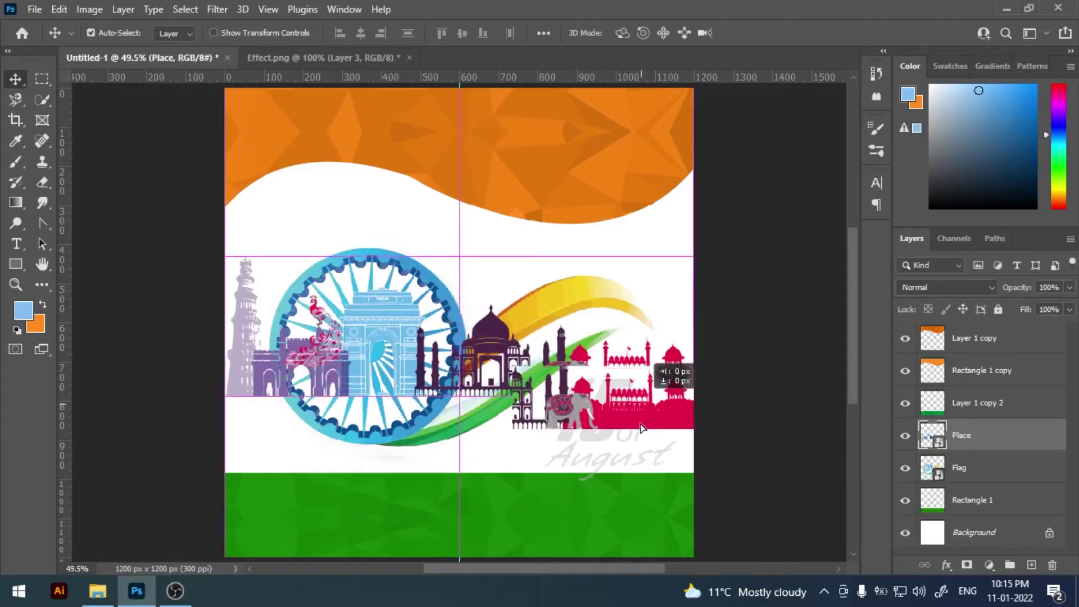
{"action": "left_click_drag", "start_coordinate": [851, 378], "coordinate": [852, 456]}
{"action": "left_click", "coordinate": [905, 441]}
{"action": "left_click_drag", "start_coordinate": [436, 354], "coordinate": [414, 285]}
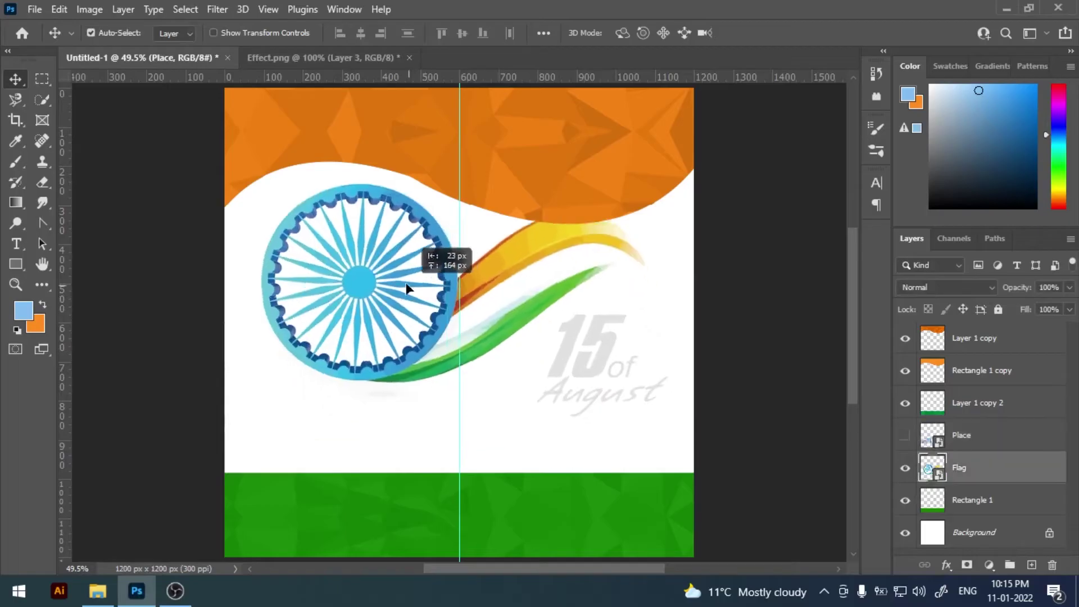
{"action": "key", "text": "r"}
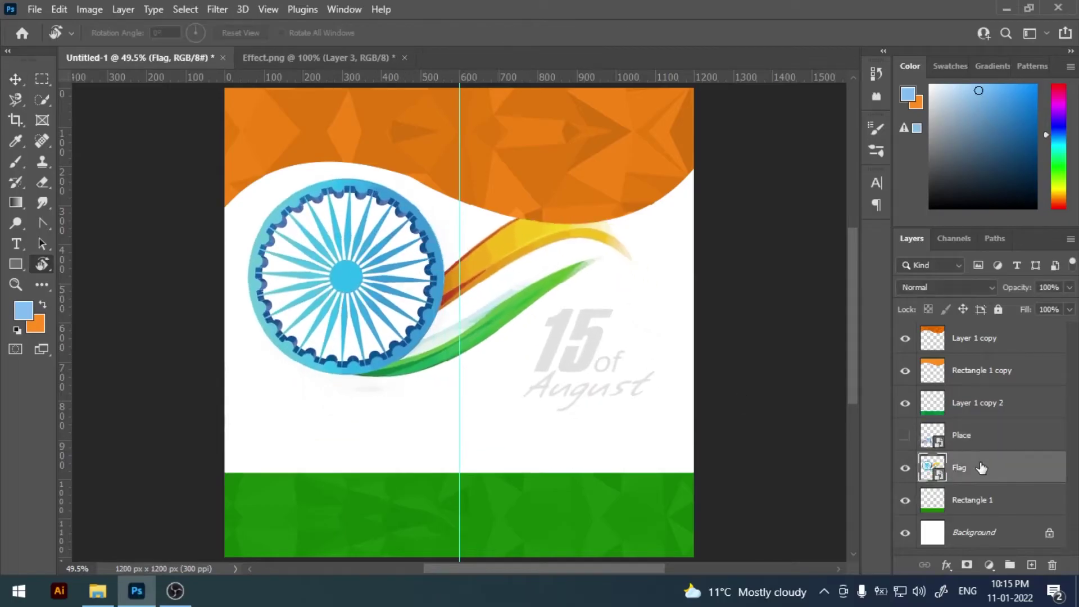
Rasterize the Flag layer and erase its '15 of August' text with the standard Eraser.
{"action": "right_click", "coordinate": [980, 468]}
{"action": "left_click", "coordinate": [832, 308]}
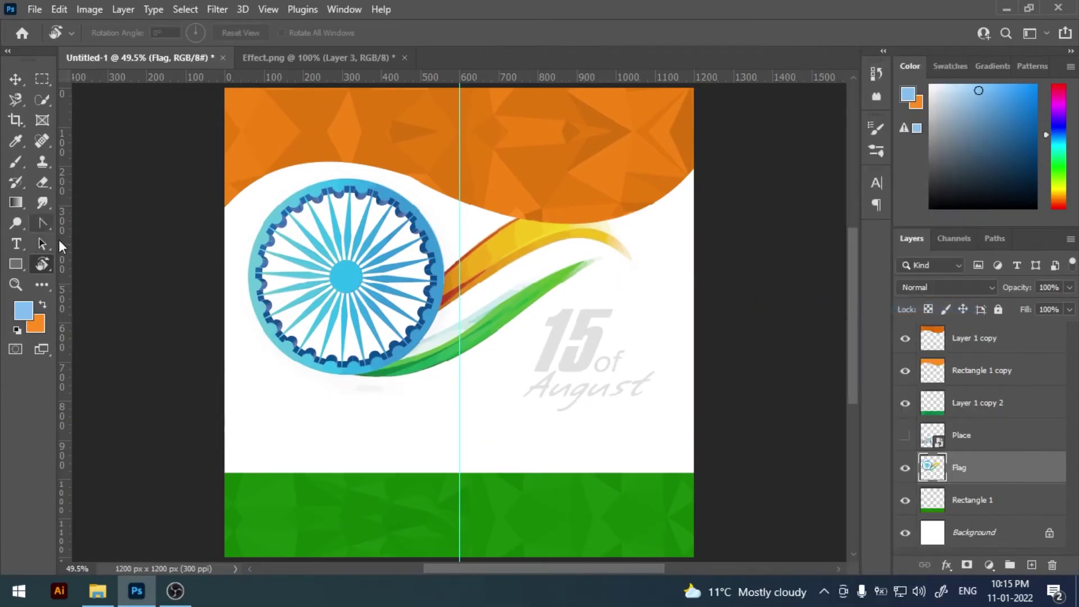
{"action": "right_click", "coordinate": [45, 263]}
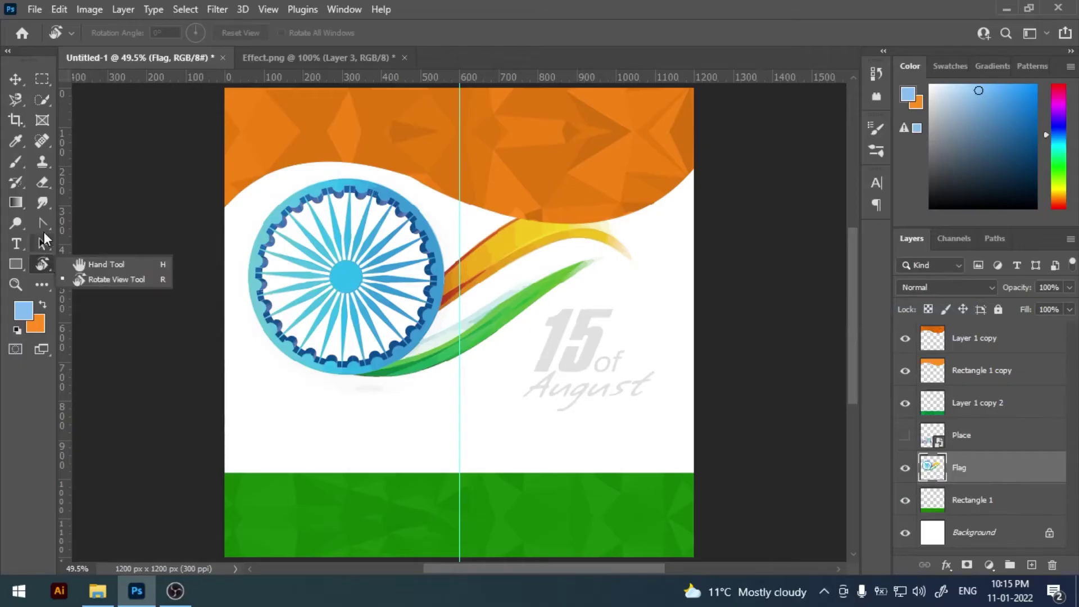
{"action": "left_click", "coordinate": [43, 179]}
{"action": "right_click", "coordinate": [44, 183]}
{"action": "left_click", "coordinate": [107, 178]}
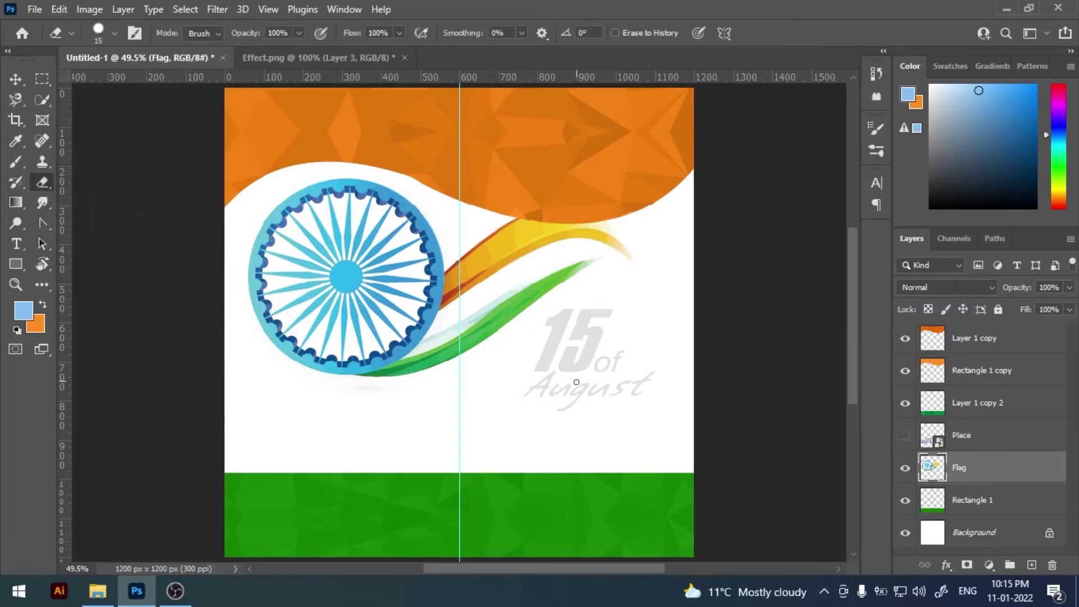
{"action": "mouse_move", "coordinate": [565, 391]}
{"action": "left_mouse_down"}
{"action": "mouse_move", "coordinate": [607, 373]}
{"action": "mouse_move", "coordinate": [546, 338]}
{"action": "mouse_move", "coordinate": [609, 308]}
{"action": "mouse_move", "coordinate": [590, 374]}
{"action": "mouse_move", "coordinate": [667, 405]}
{"action": "left_mouse_up"}
{"action": "key", "text": "bracketright"}
{"action": "key", "text": "bracketright"}
{"action": "key", "text": "bracketright"}
Shrink the chakra to about 77%, move it into the orange band, and stack Flag on top.
{"action": "key", "text": "v"}
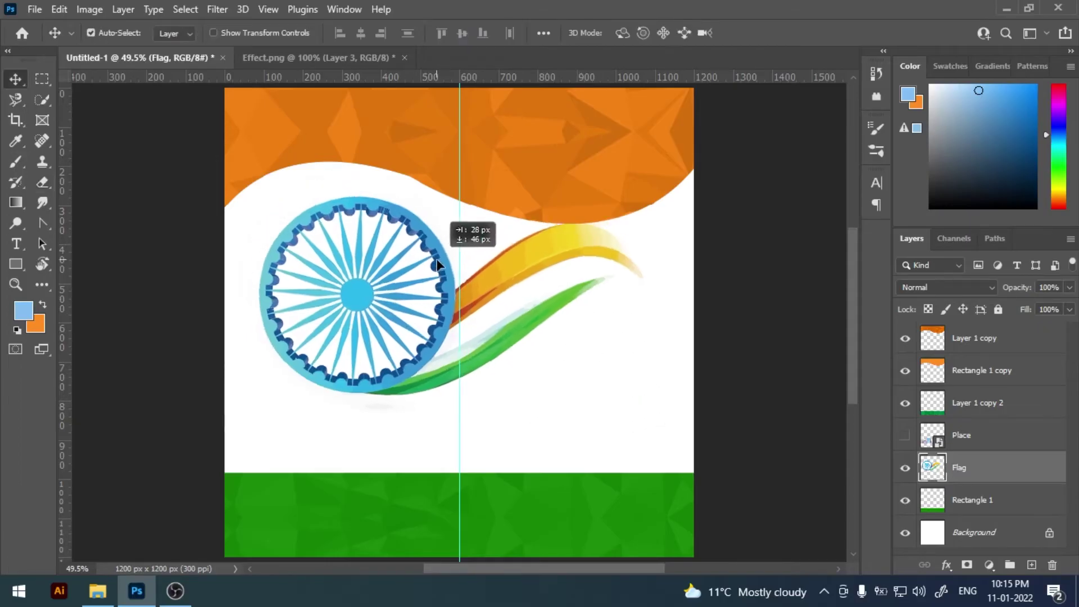
{"action": "left_click_drag", "start_coordinate": [425, 247], "coordinate": [447, 268]}
{"action": "key", "text": "ctrl+t"}
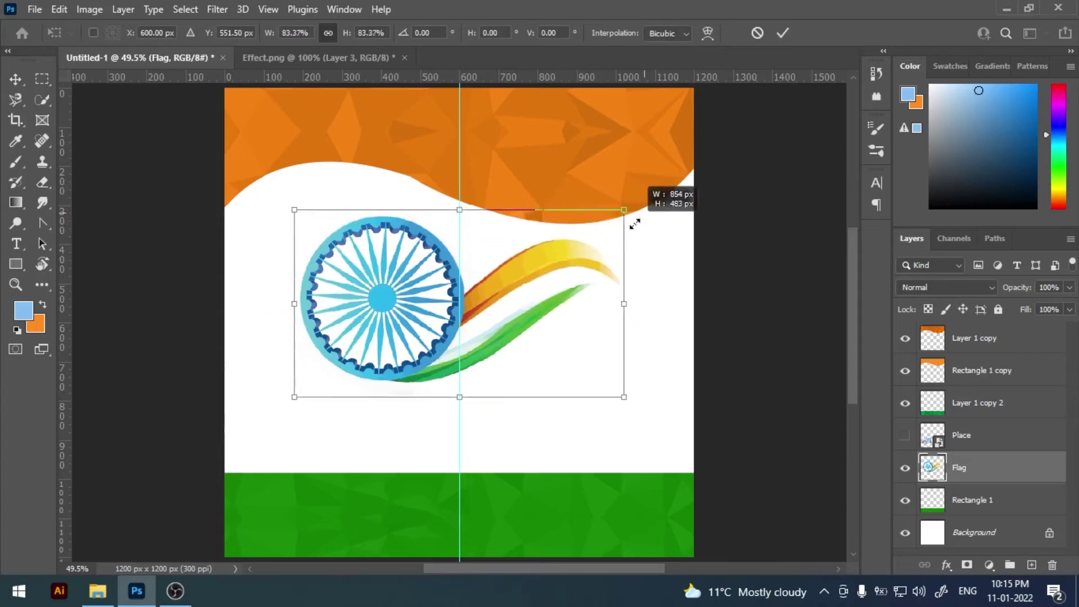
{"action": "left_click_drag", "start_coordinate": [660, 193], "coordinate": [614, 212]}
{"action": "left_click_drag", "start_coordinate": [552, 267], "coordinate": [585, 211]}
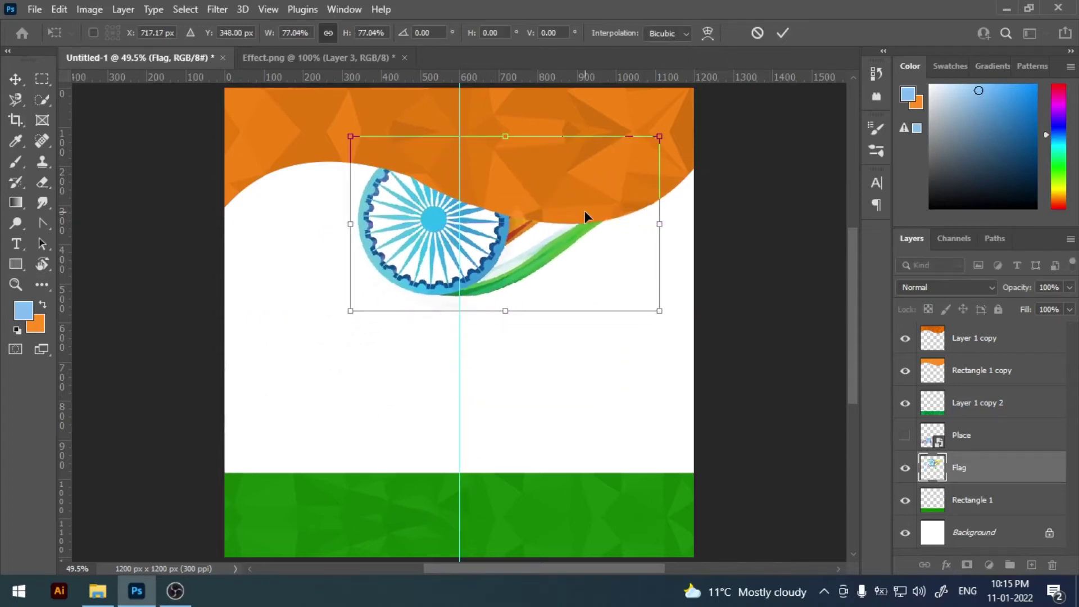
{"action": "key", "text": "Return"}
{"action": "left_click_drag", "start_coordinate": [967, 467], "coordinate": [989, 329]}
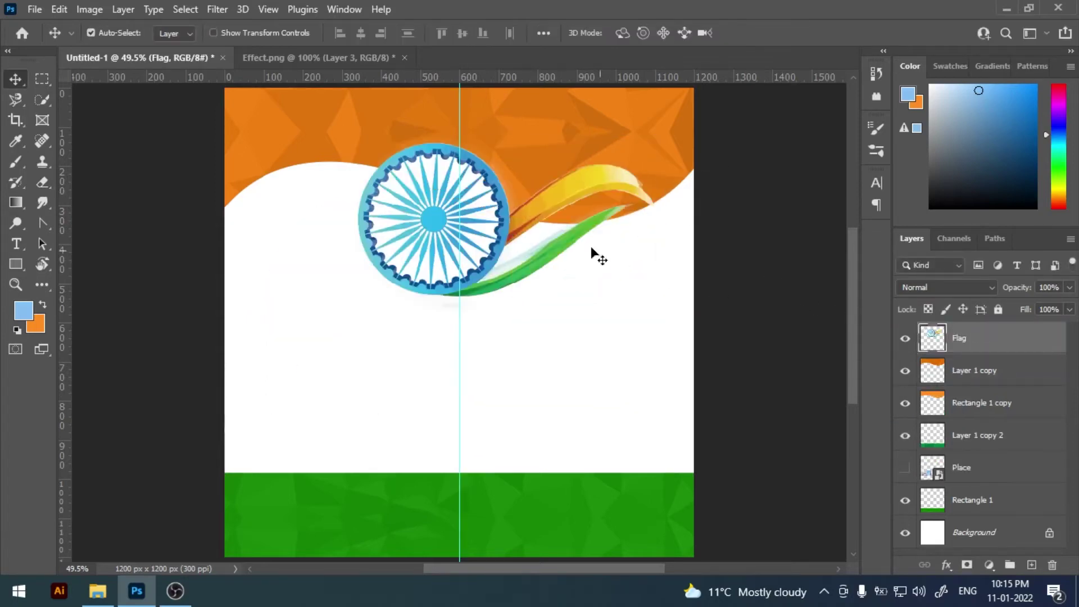
Fine-tune the chakra's size and nudge it onto the centre guide.
{"action": "key", "text": "ctrl+t"}
{"action": "left_click_drag", "start_coordinate": [501, 218], "coordinate": [507, 206]}
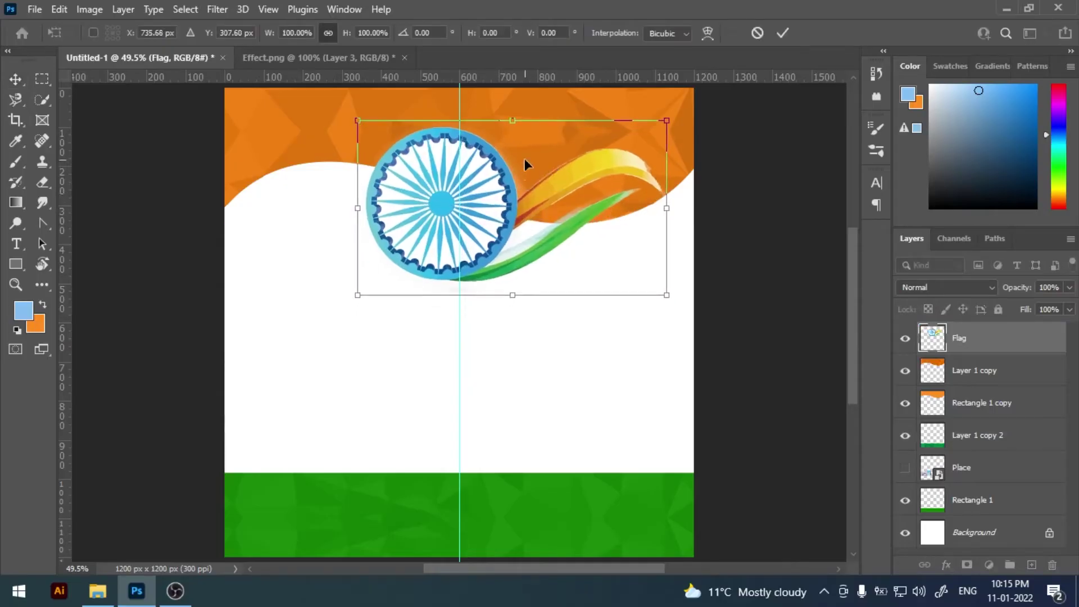
{"action": "left_click_drag", "start_coordinate": [666, 120], "coordinate": [666, 125]}
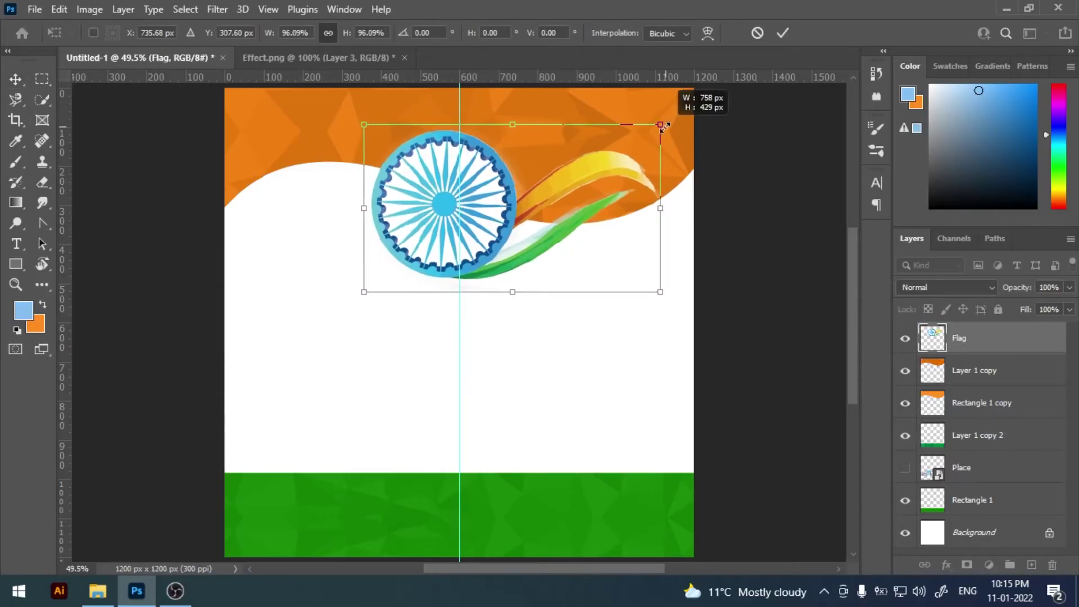
{"action": "key", "text": "Return"}
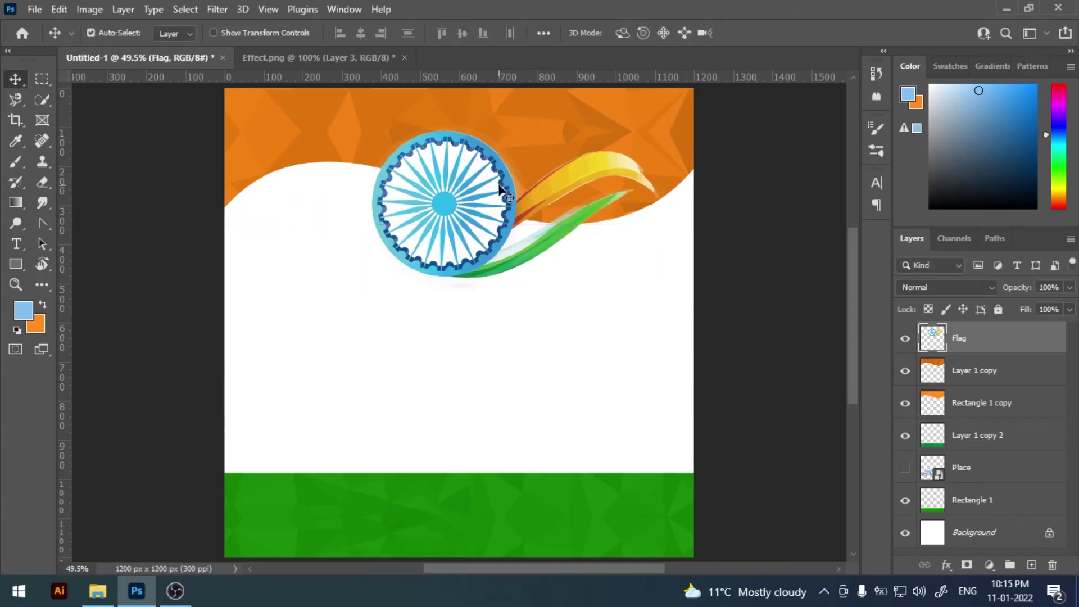
{"action": "left_click_drag", "start_coordinate": [503, 180], "coordinate": [503, 174]}
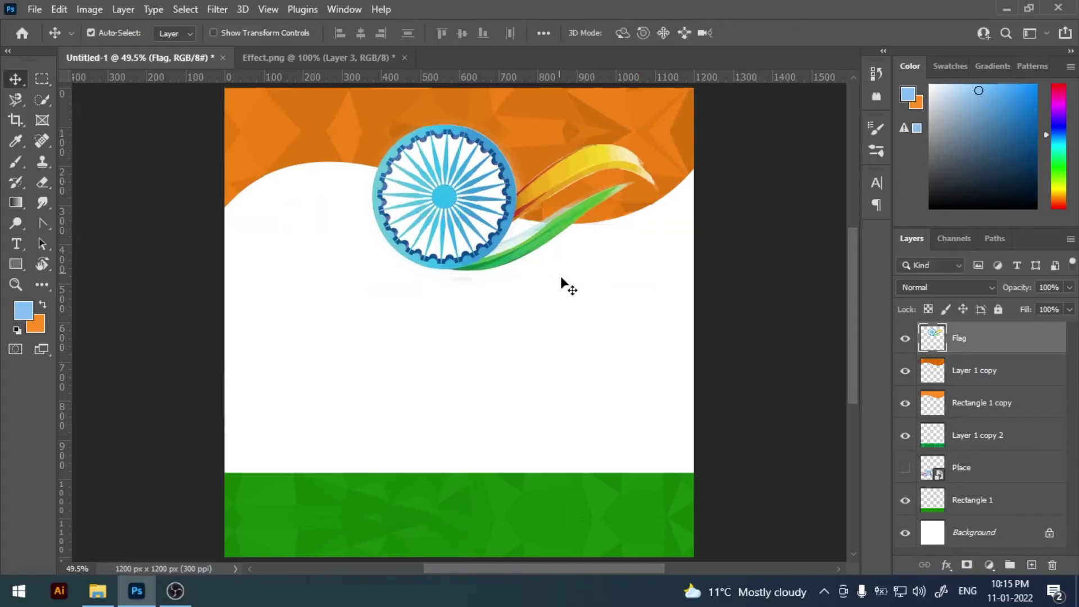
{"action": "key", "text": "shift+Right"}
{"action": "key", "text": "shift+Right"}
{"action": "key", "text": "shift+Right"}
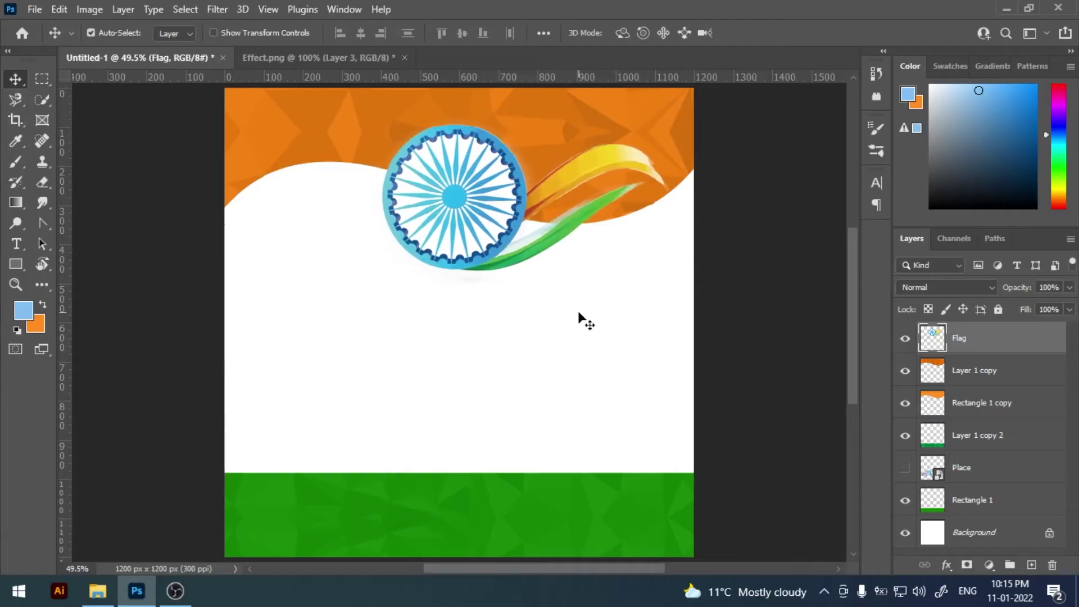
{"action": "key", "text": "Right"}
{"action": "key", "text": "Right"}
{"action": "key", "text": "Right"}
{"action": "key", "text": "Right"}
{"action": "key", "text": "Right"}
{"action": "key", "text": "Right"}
{"action": "key", "text": "Right"}
{"action": "key", "text": "Right"}
{"action": "key", "text": "Right"}
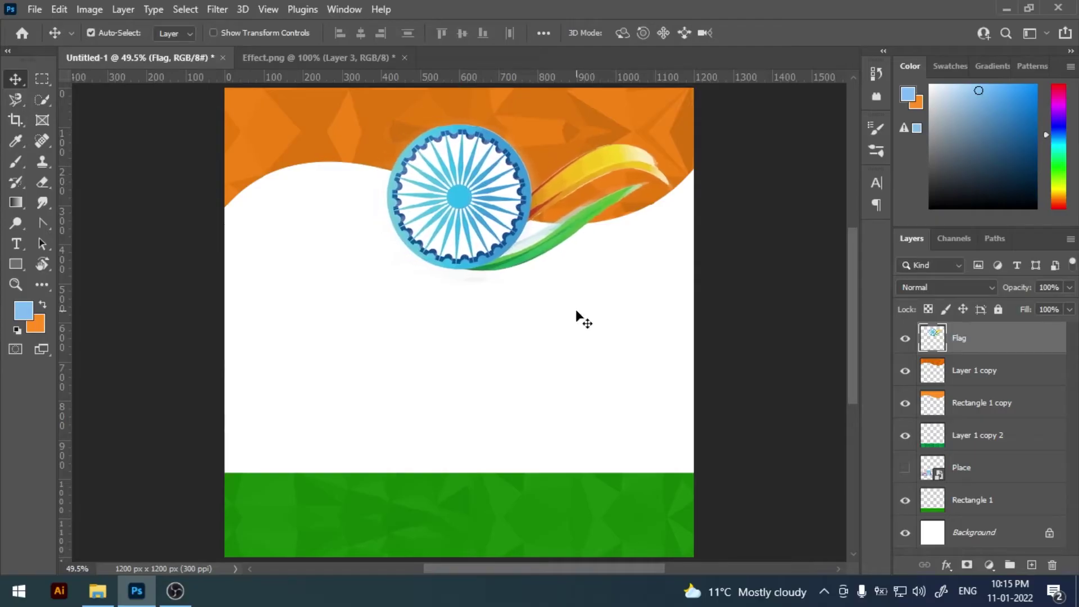
{"action": "key", "text": "Right"}
{"action": "key", "text": "Right"}
{"action": "key", "text": "Right"}
{"action": "key", "text": "Right"}
{"action": "key", "text": "Right"}
{"action": "key", "text": "Right"}
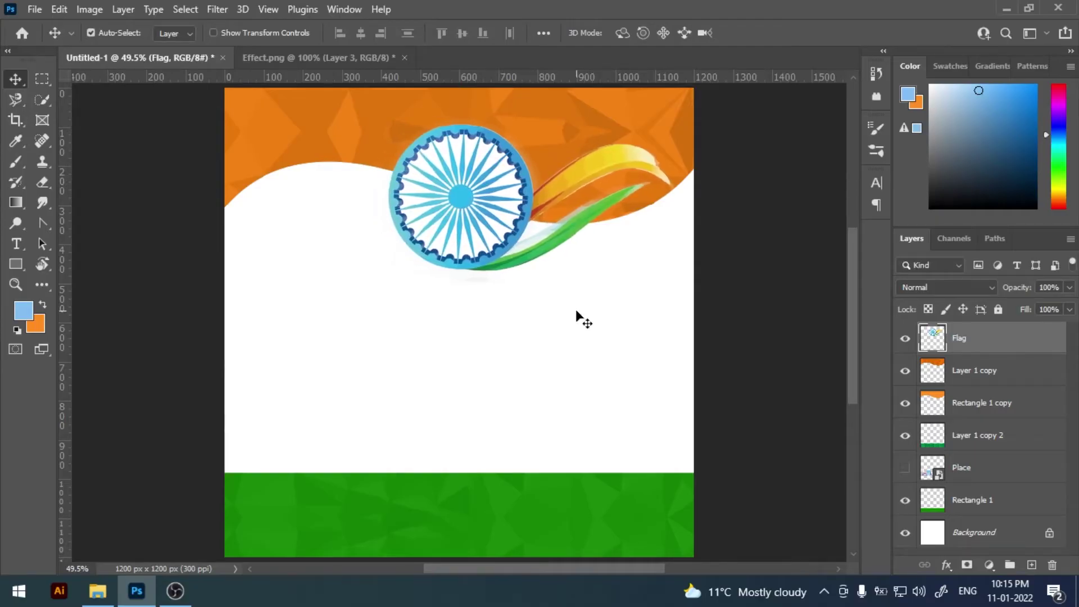
{"action": "key", "text": "Right"}
{"action": "key", "text": "Right"}
{"action": "key", "text": "Right"}
{"action": "key", "text": "Right"}
{"action": "key", "text": "Right"}
{"action": "key", "text": "ctrl+t"}
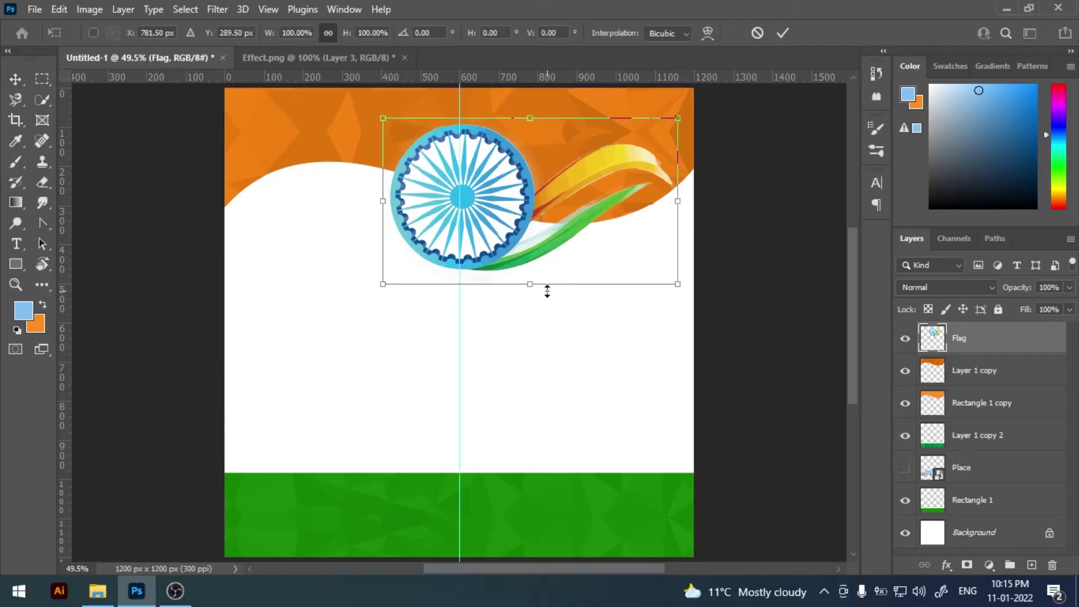
{"action": "key", "text": "Return"}
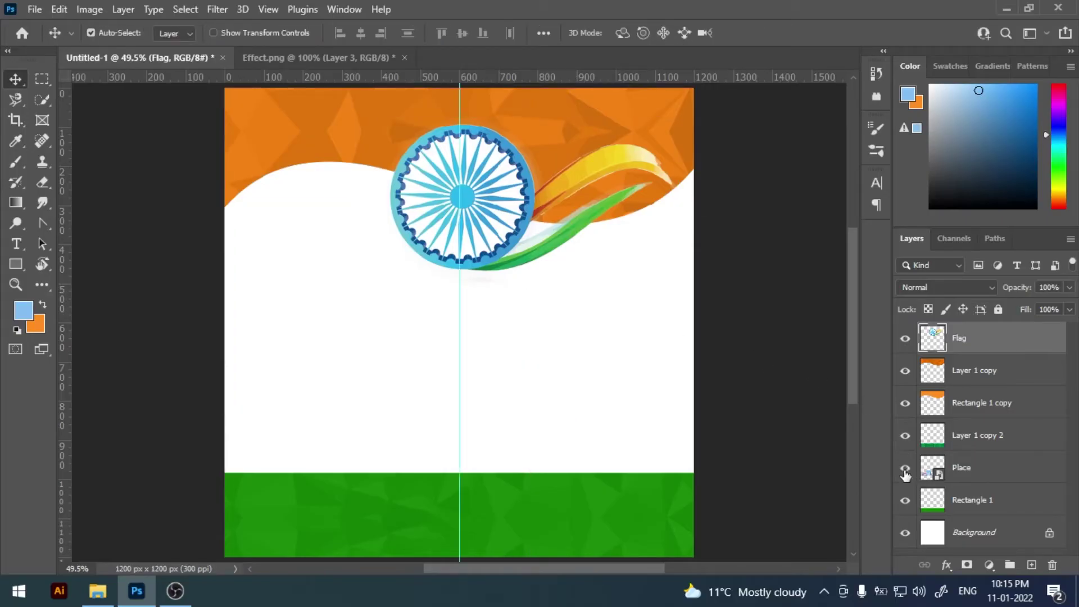
Show, rasterize and widen the skyline, then move its layer below the green base.
{"action": "left_click", "coordinate": [905, 470]}
{"action": "left_click", "coordinate": [966, 465]}
{"action": "right_click", "coordinate": [965, 467]}
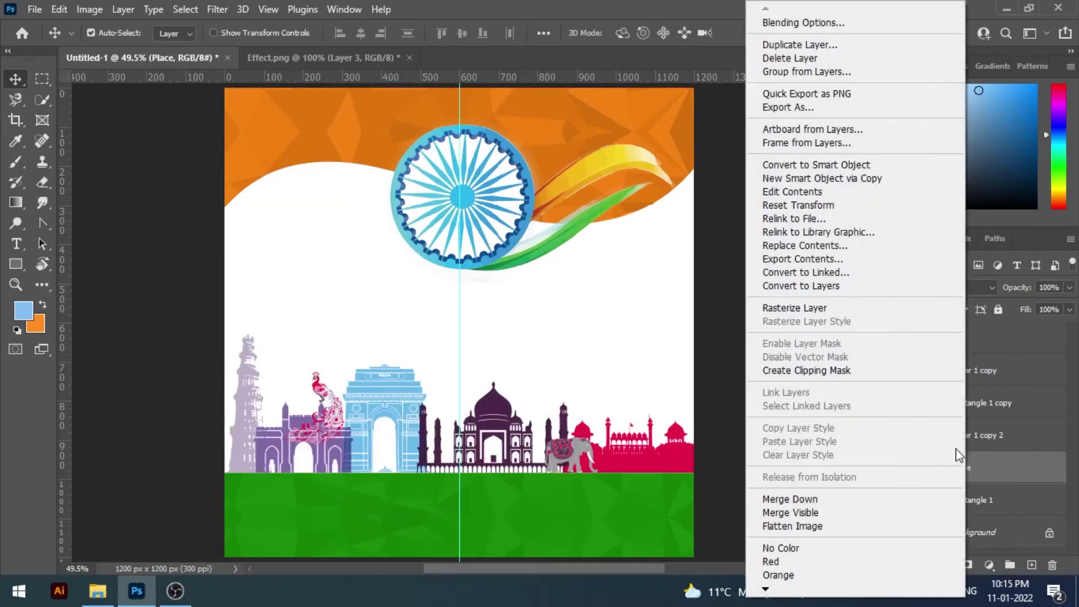
{"action": "left_click", "coordinate": [786, 308]}
{"action": "key", "text": "ctrl+t"}
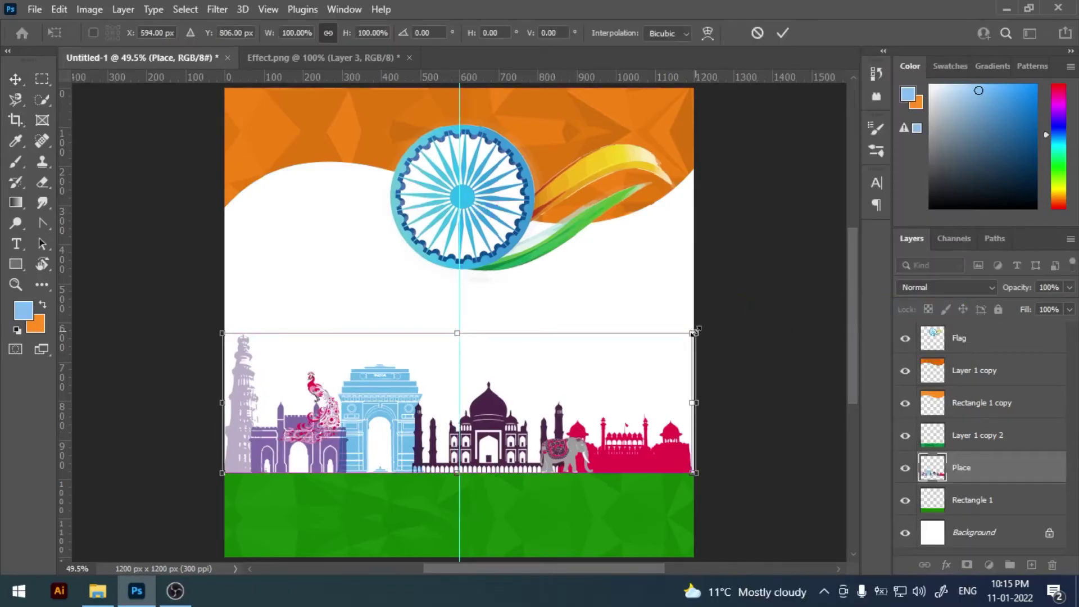
{"action": "left_click_drag", "start_coordinate": [693, 333], "coordinate": [699, 331]}
{"action": "left_click", "coordinate": [783, 32]}
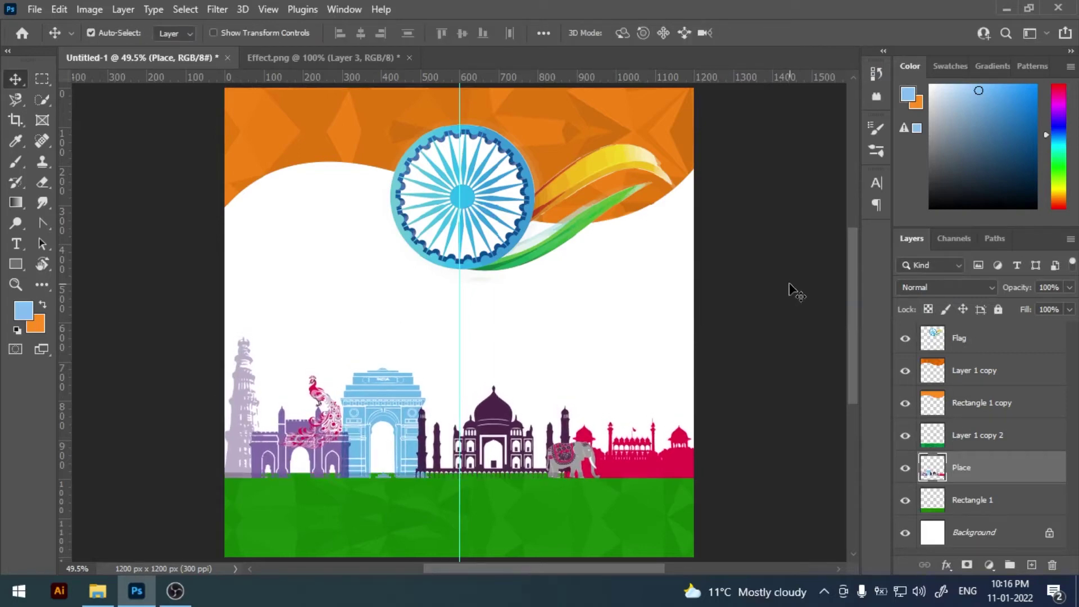
{"action": "left_click_drag", "start_coordinate": [966, 475], "coordinate": [962, 516]}
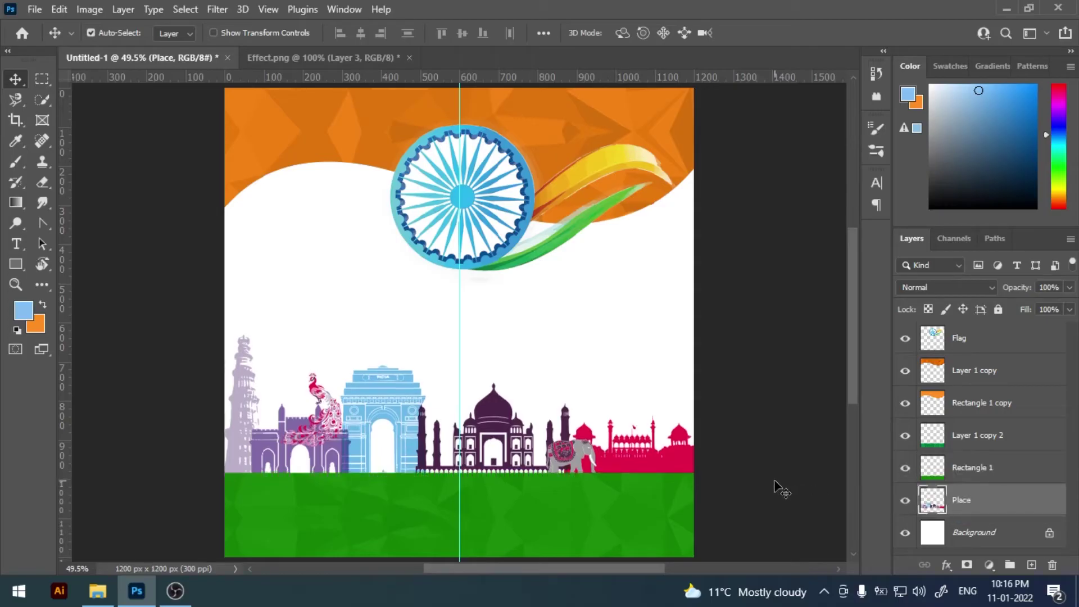
Shrink the chakra artwork slightly to about 94%.
{"action": "left_click", "coordinate": [511, 250]}
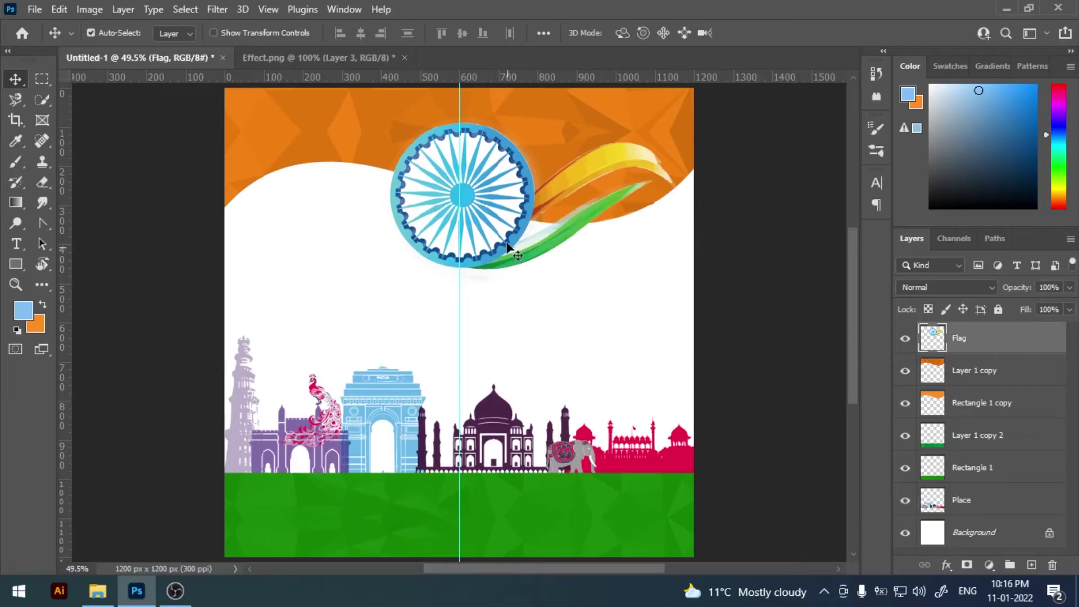
{"action": "key", "text": "ctrl+t"}
{"action": "left_click_drag", "start_coordinate": [676, 116], "coordinate": [669, 120]}
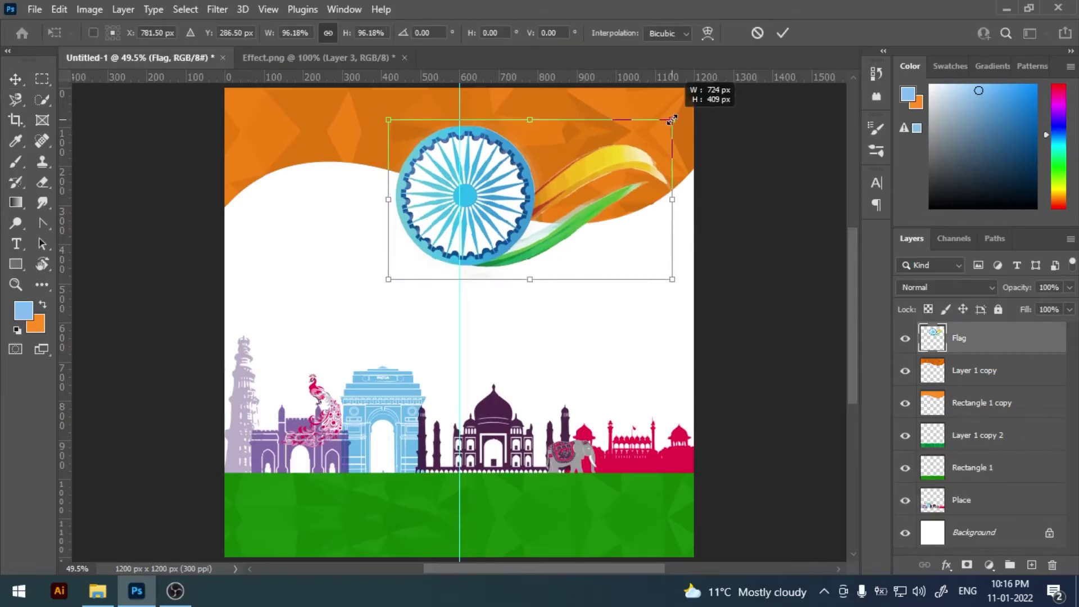
{"action": "left_click", "coordinate": [783, 33]}
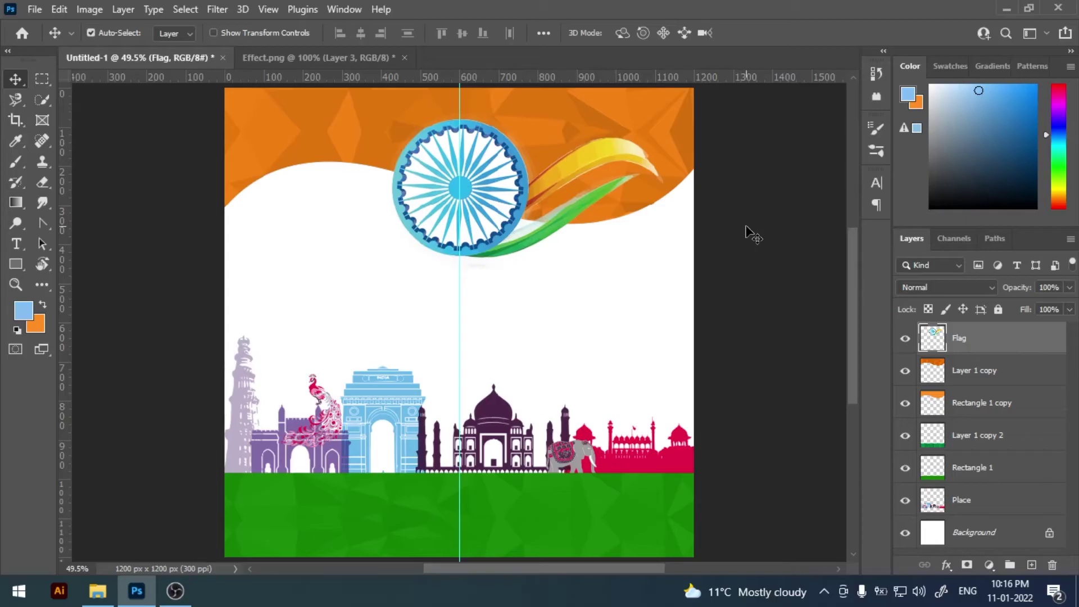
{"action": "left_click", "coordinate": [746, 228]}
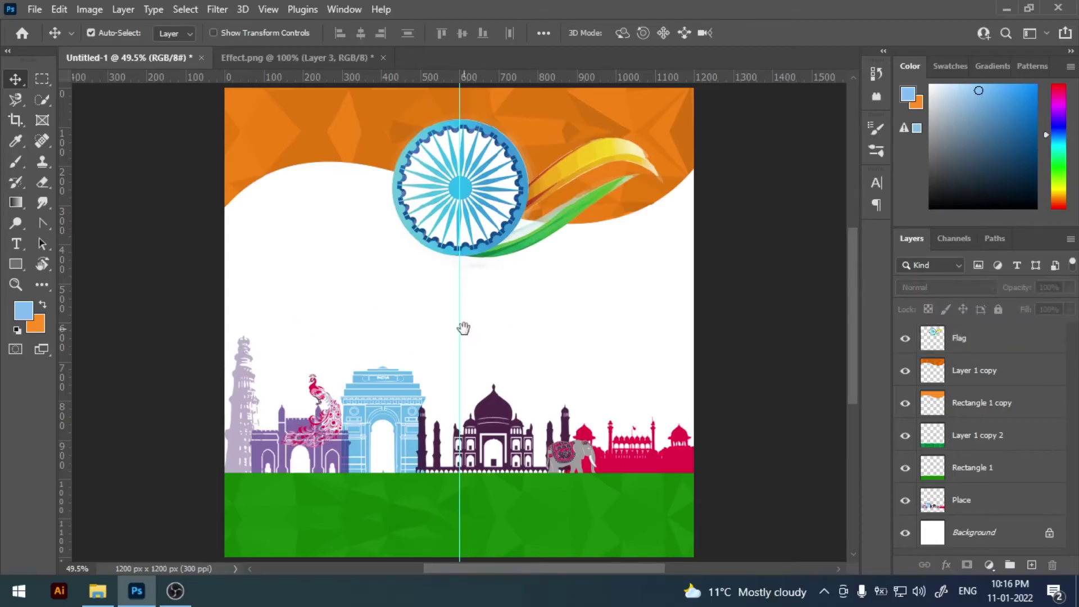
Type HAPPY above the skyline and colour it with green sampled from the base.
{"action": "left_click", "coordinate": [16, 244]}
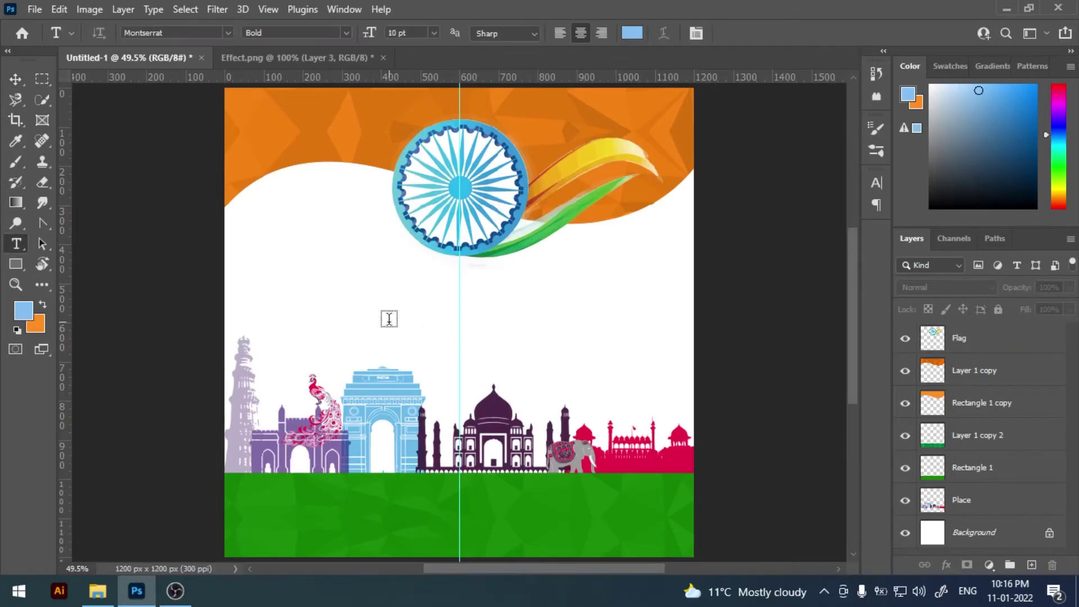
{"action": "left_click", "coordinate": [389, 319]}
{"action": "type", "text": "HA"}
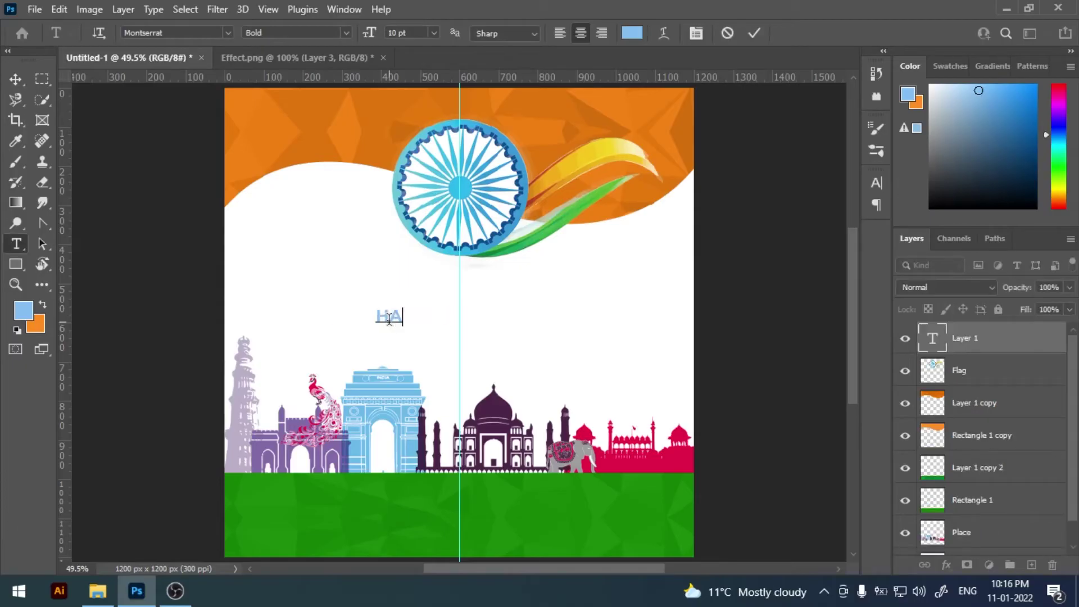
{"action": "type", "text": "PPY"}
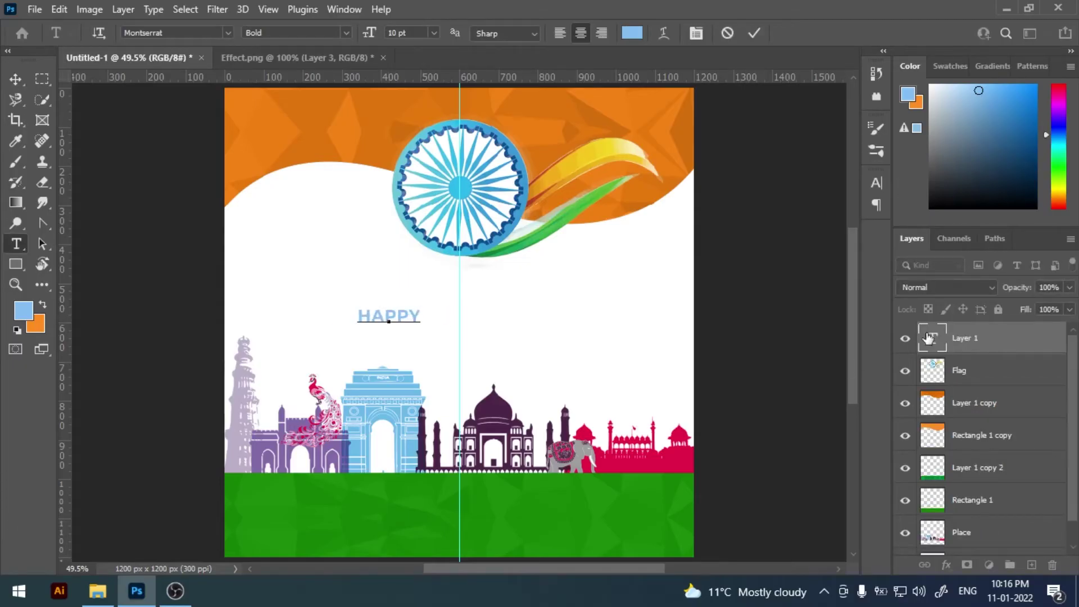
{"action": "double_click", "coordinate": [931, 336]}
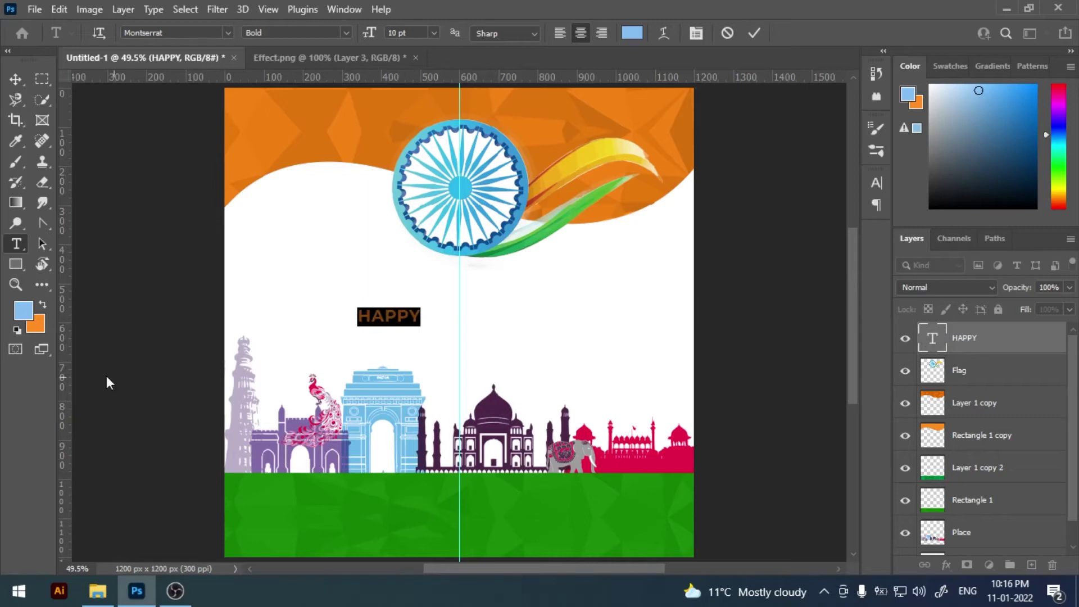
{"action": "left_click", "coordinate": [24, 311]}
{"action": "left_click", "coordinate": [415, 479]}
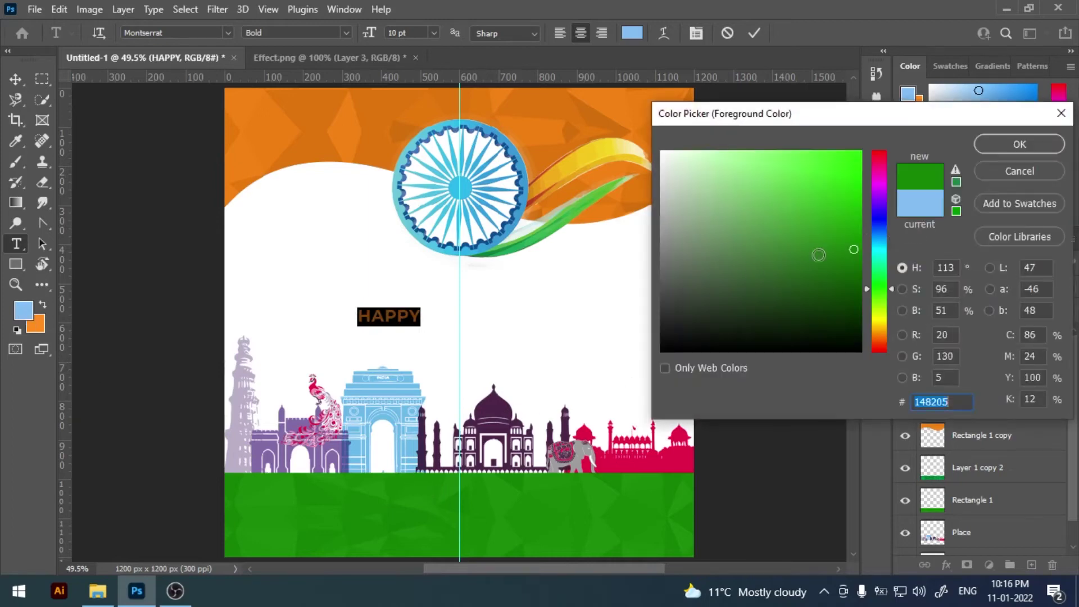
{"action": "left_click", "coordinate": [988, 147]}
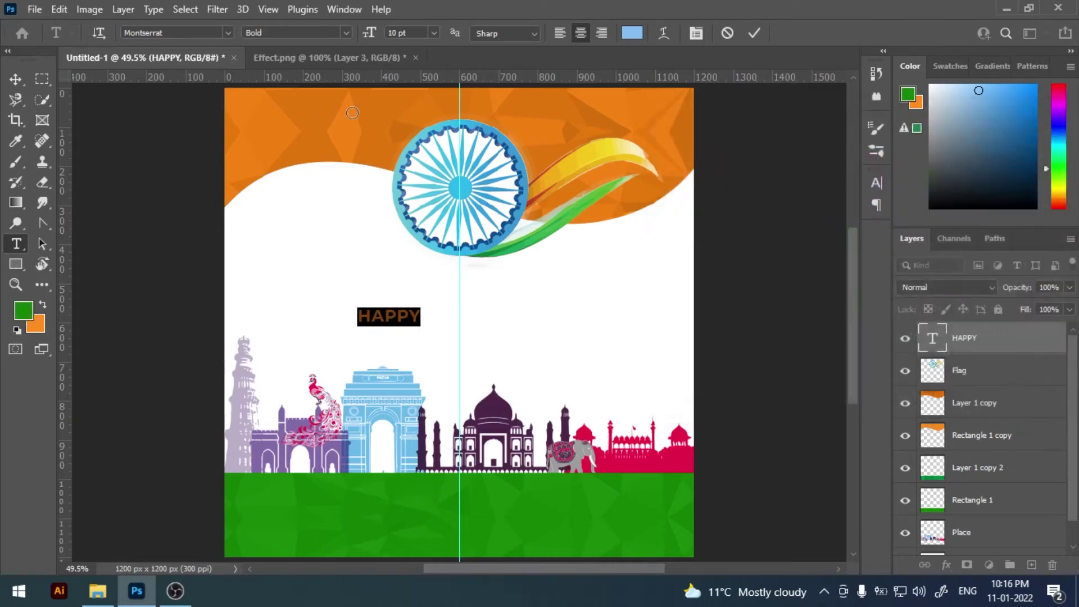
Set HAPPY in AdamGorry-Inline and enlarge it to 26 pt.
{"action": "left_click", "coordinate": [208, 30]}
{"action": "type", "text": "ada"}
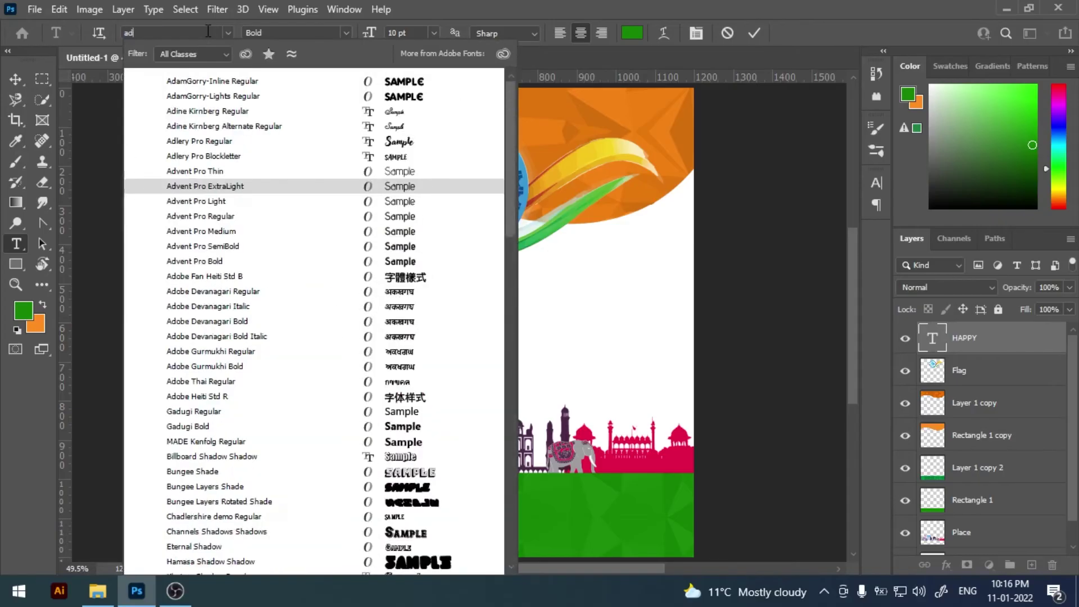
{"action": "left_click", "coordinate": [218, 80]}
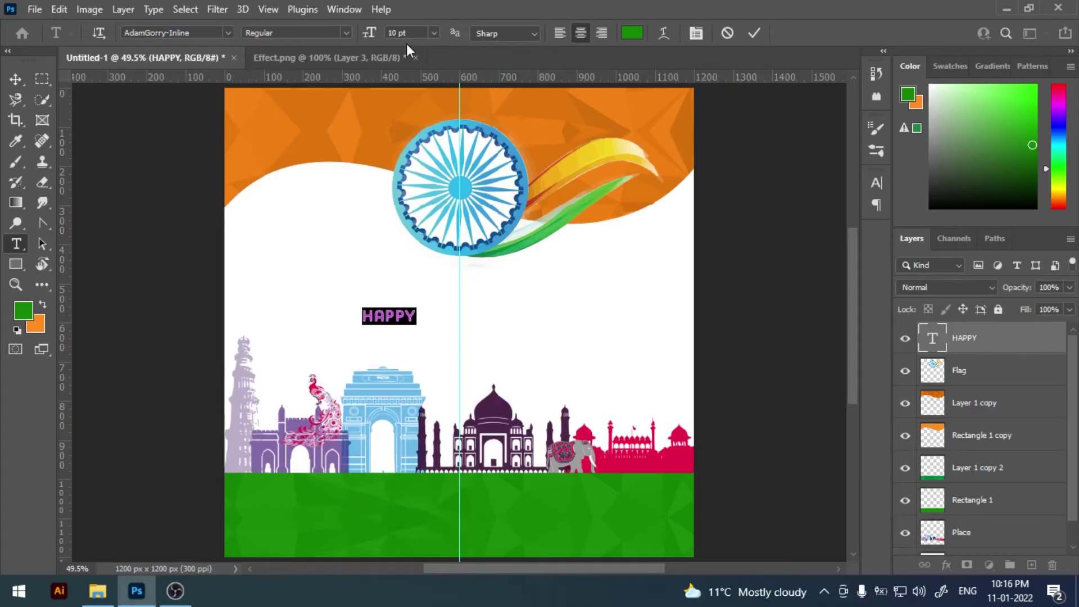
{"action": "left_click_drag", "start_coordinate": [381, 39], "coordinate": [384, 37]}
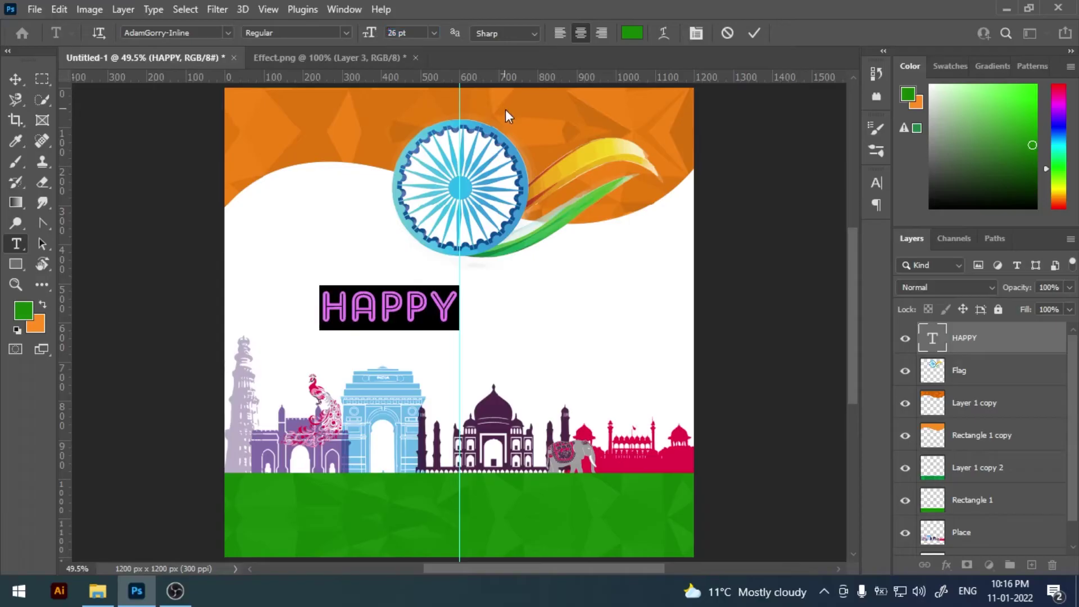
{"action": "left_click", "coordinate": [15, 79]}
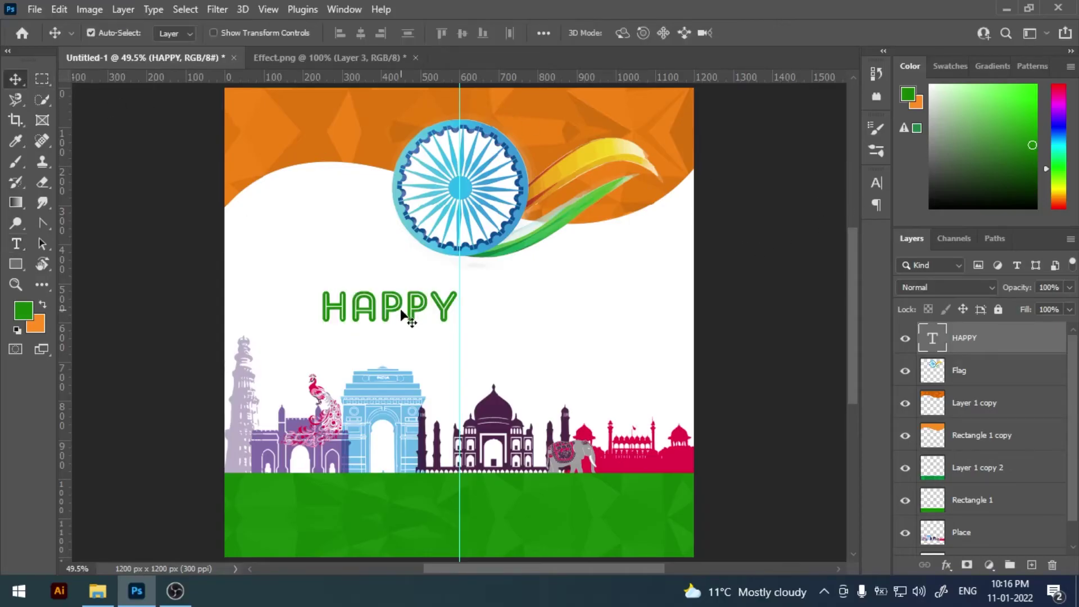
Centre HAPPY below the chakra and switch its font to AdamGorry-Lights.
{"action": "left_click_drag", "start_coordinate": [397, 306], "coordinate": [465, 297]}
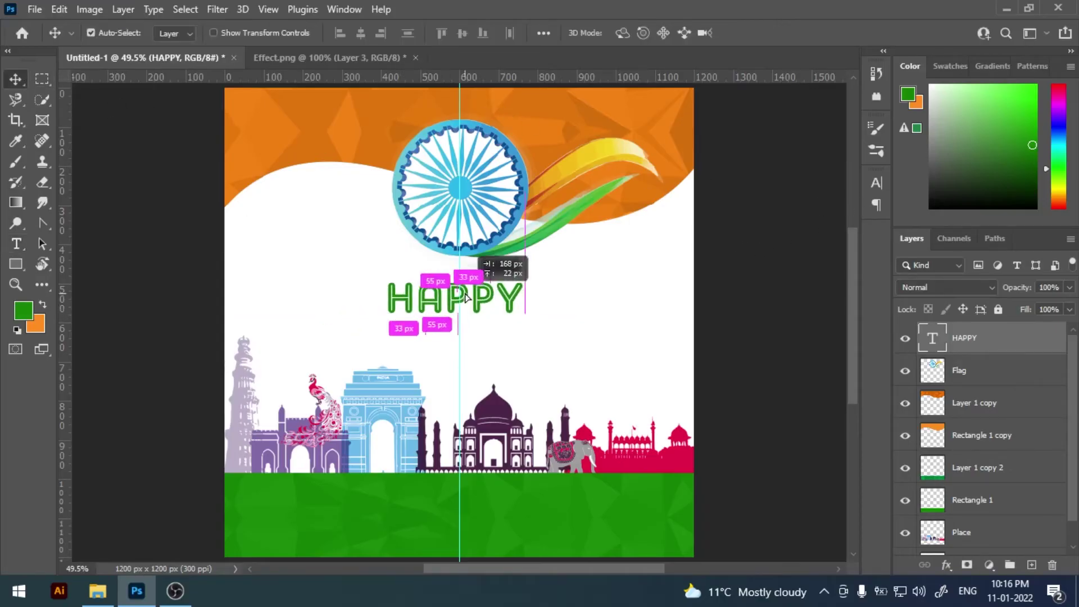
{"action": "double_click", "coordinate": [931, 338]}
{"action": "left_click", "coordinate": [228, 32]}
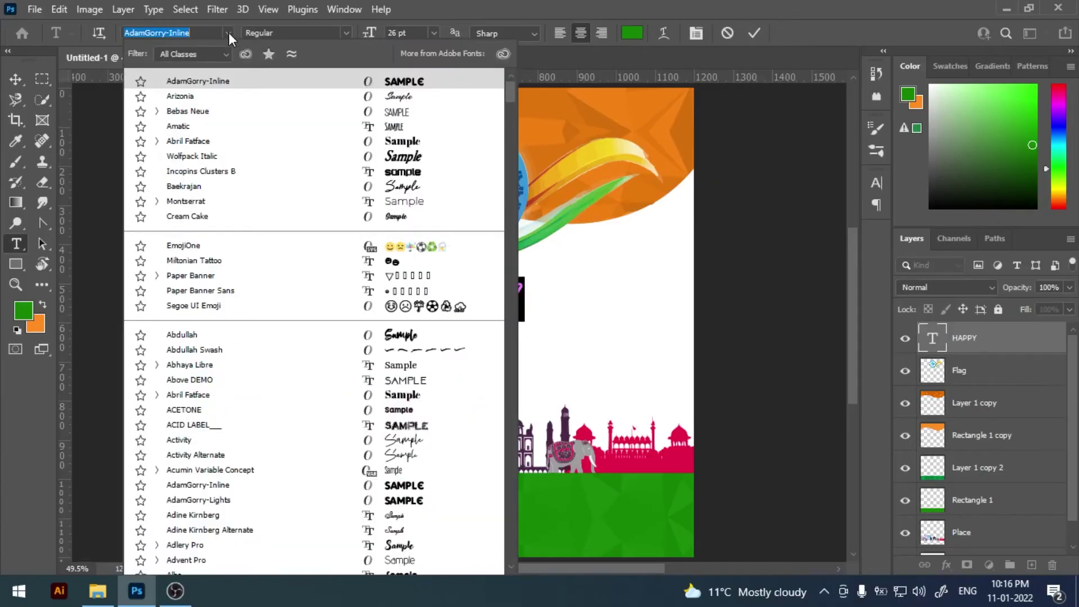
{"action": "left_click", "coordinate": [353, 35]}
{"action": "left_click", "coordinate": [196, 32]}
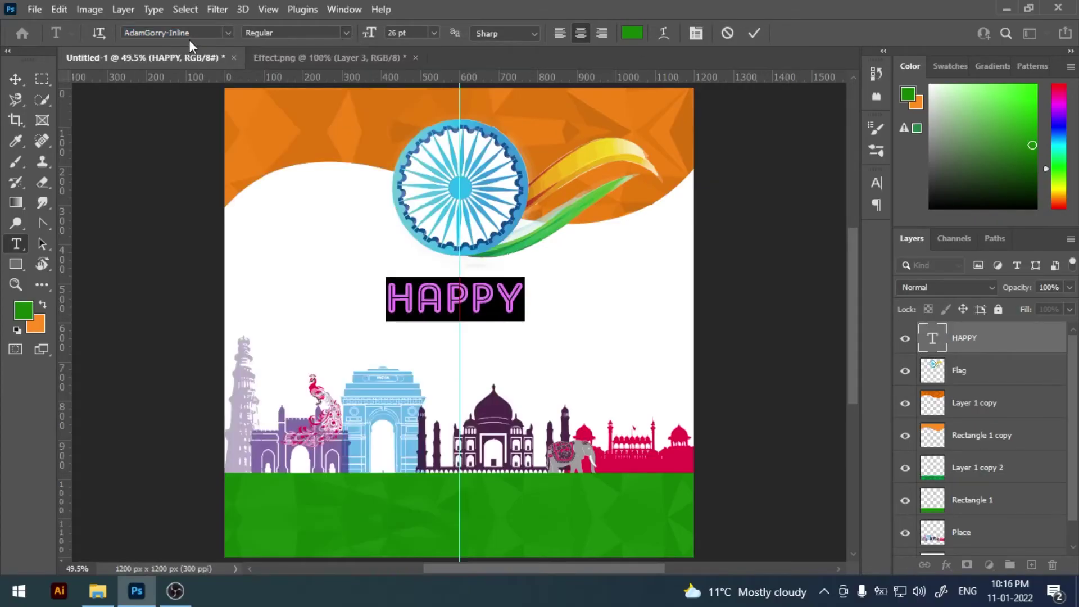
{"action": "type", "text": "ada"}
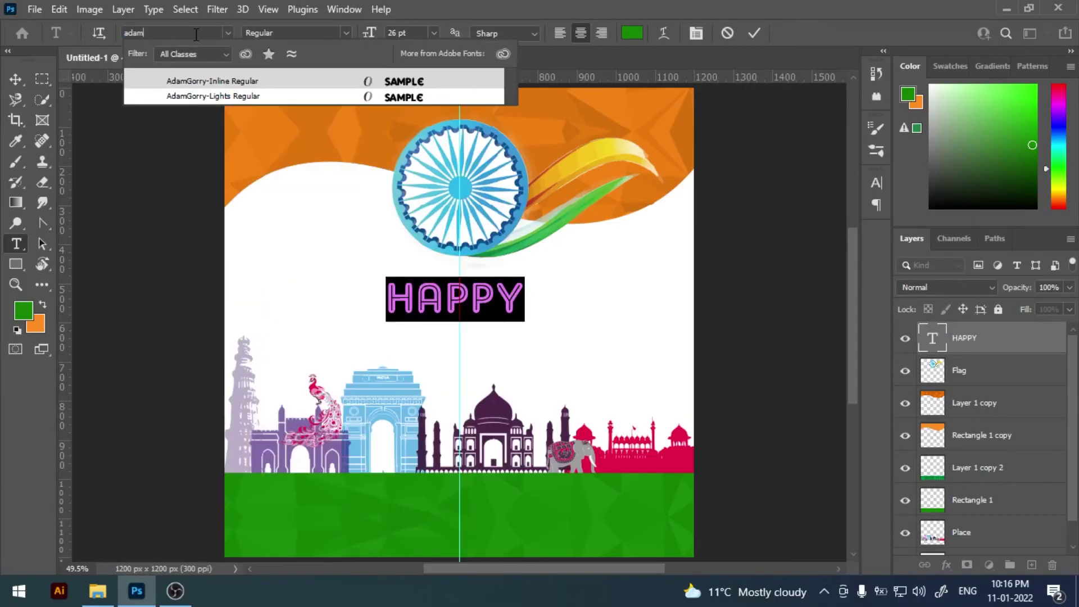
{"action": "left_click", "coordinate": [236, 97]}
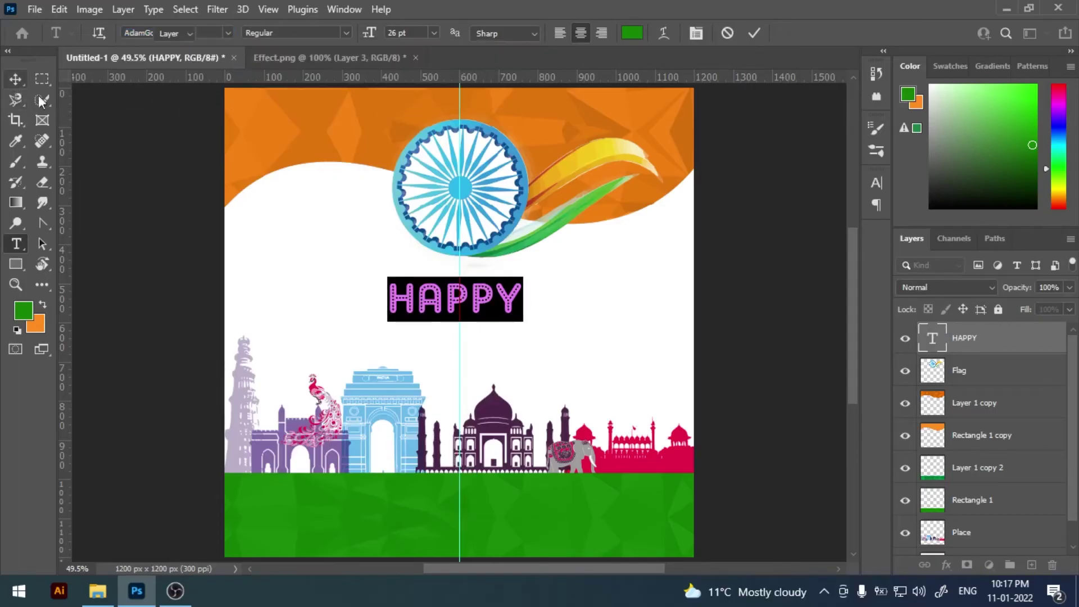
{"action": "left_click", "coordinate": [16, 79]}
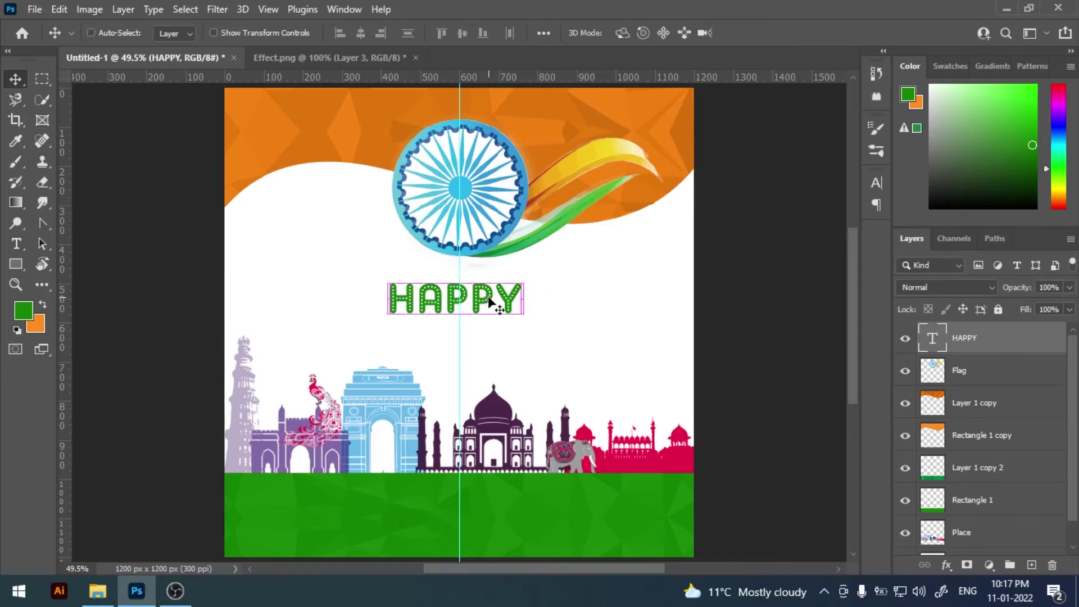
Nudge HAPPY up slightly and duplicate it as a HAPPY copy layer.
{"action": "key", "text": "ctrl+t"}
{"action": "left_click_drag", "start_coordinate": [486, 303], "coordinate": [490, 296]}
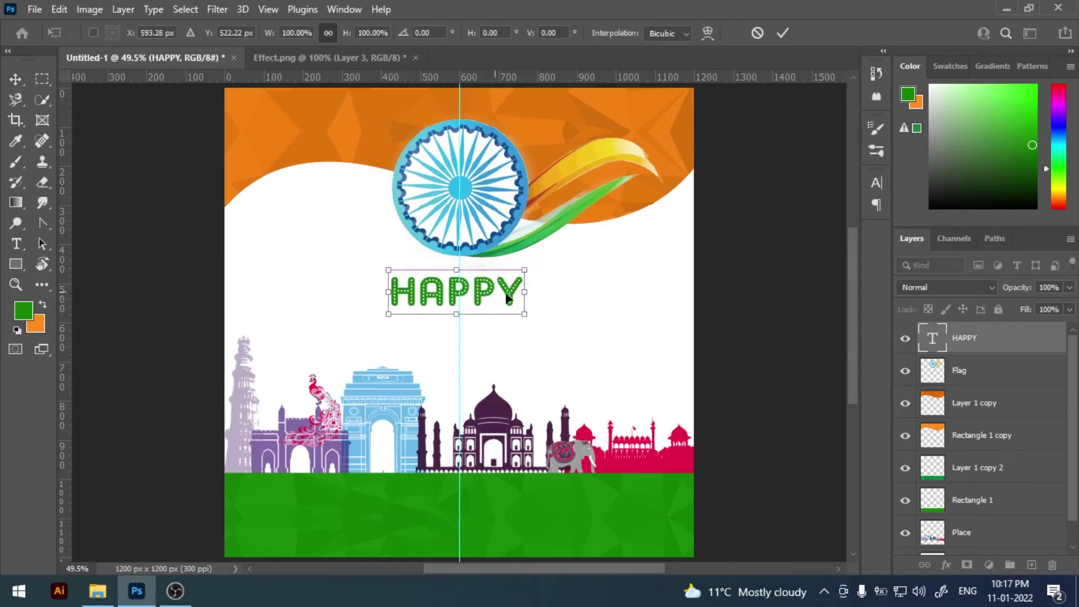
{"action": "key", "text": "Return"}
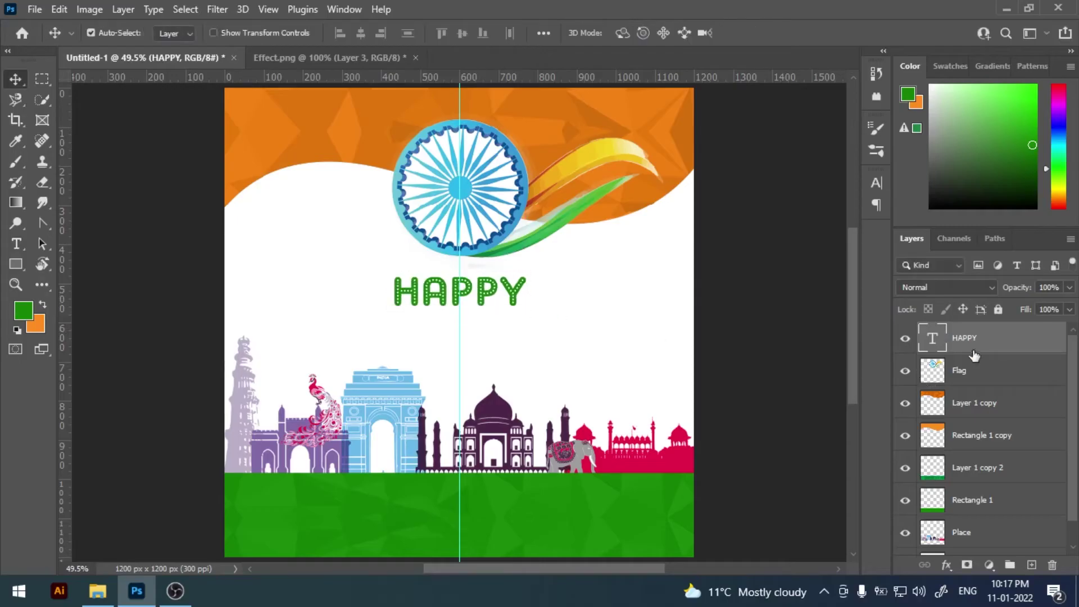
{"action": "left_click_drag", "start_coordinate": [975, 345], "coordinate": [1031, 565]}
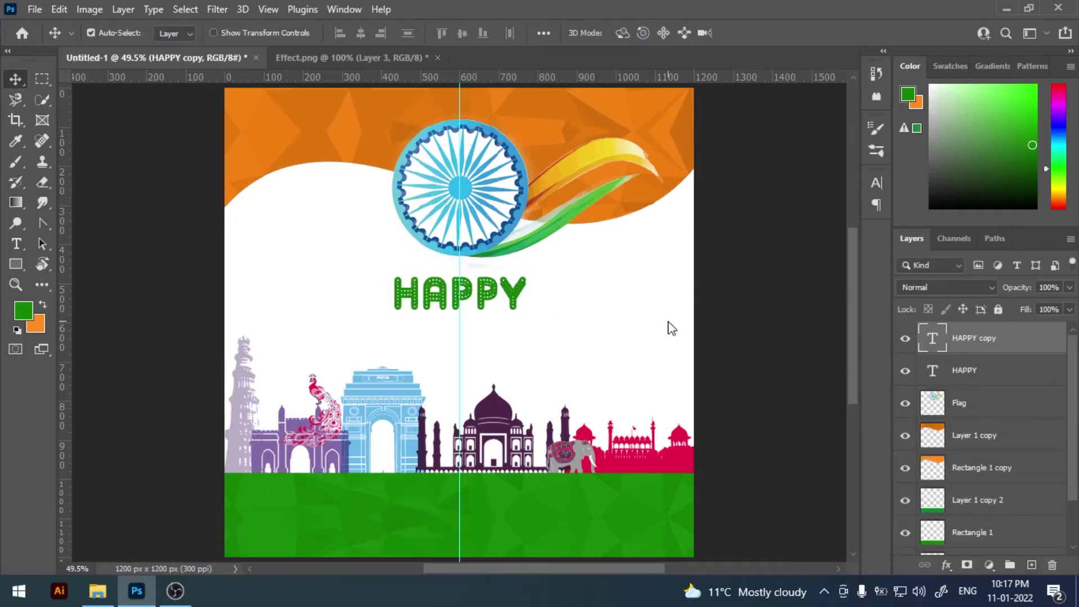
Shift the copy below HAPPY and retype it as REPUBLIC DAY.
{"action": "key", "text": "shift+Down"}
{"action": "key", "text": "shift+Down"}
{"action": "key", "text": "shift+Down"}
{"action": "double_click", "coordinate": [932, 337]}
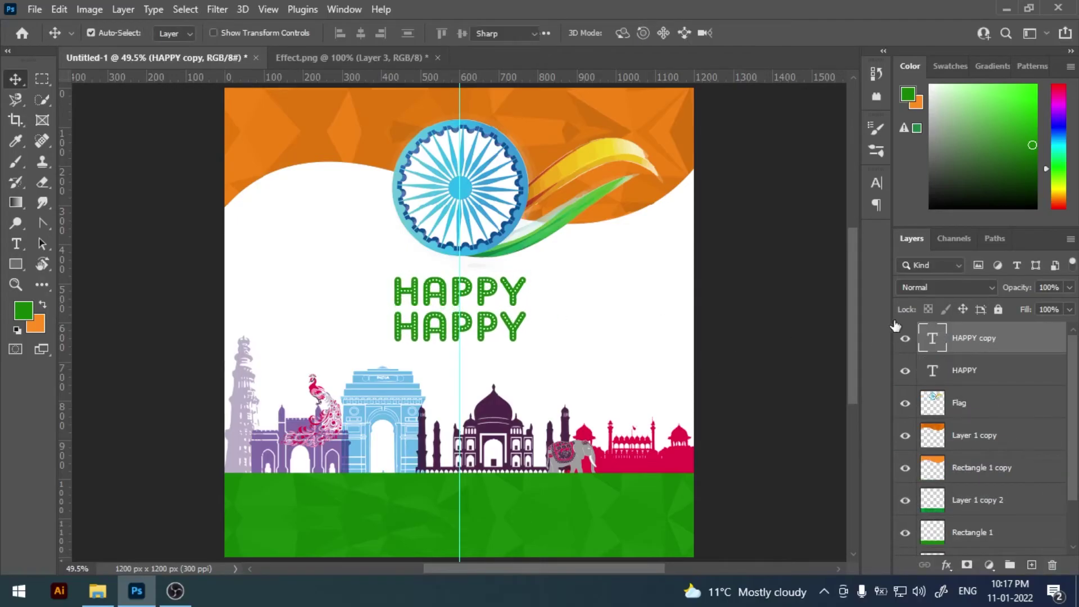
{"action": "type", "text": "RE"}
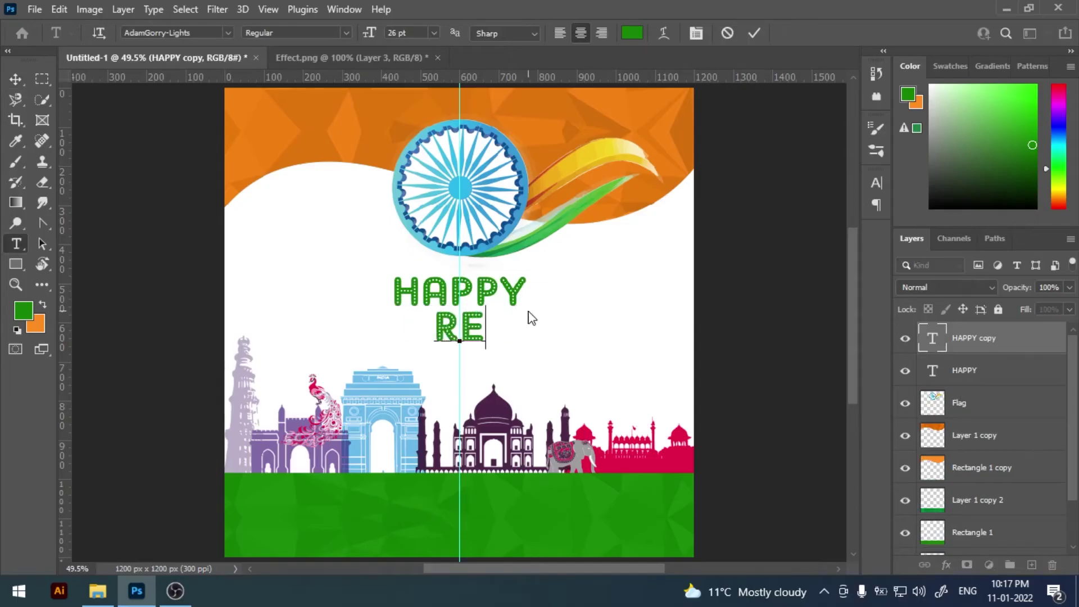
{"action": "type", "text": "PUBLIC"}
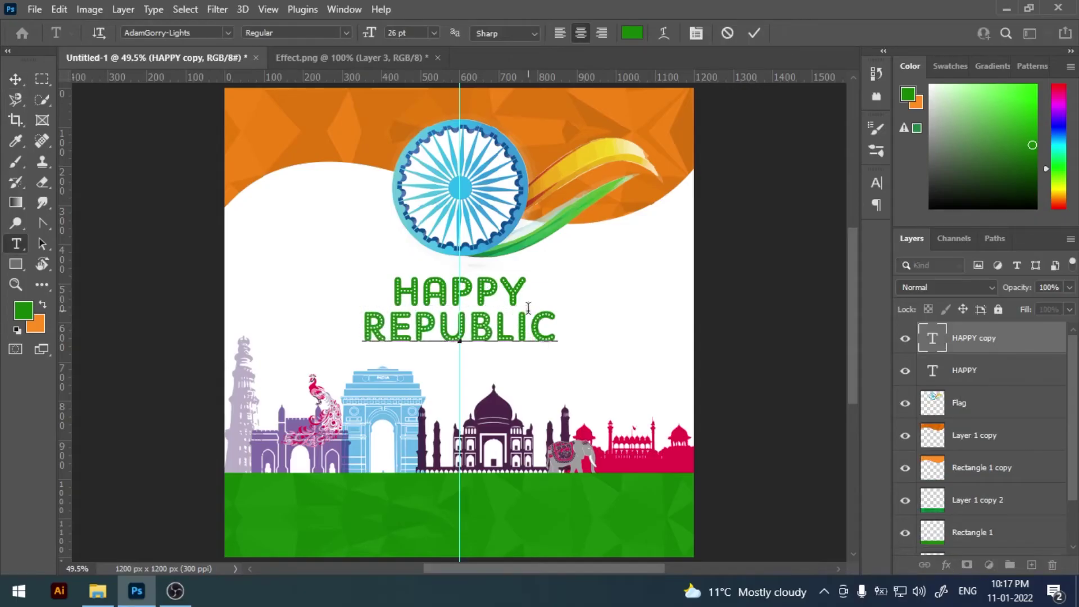
{"action": "type", "text": " DAY"}
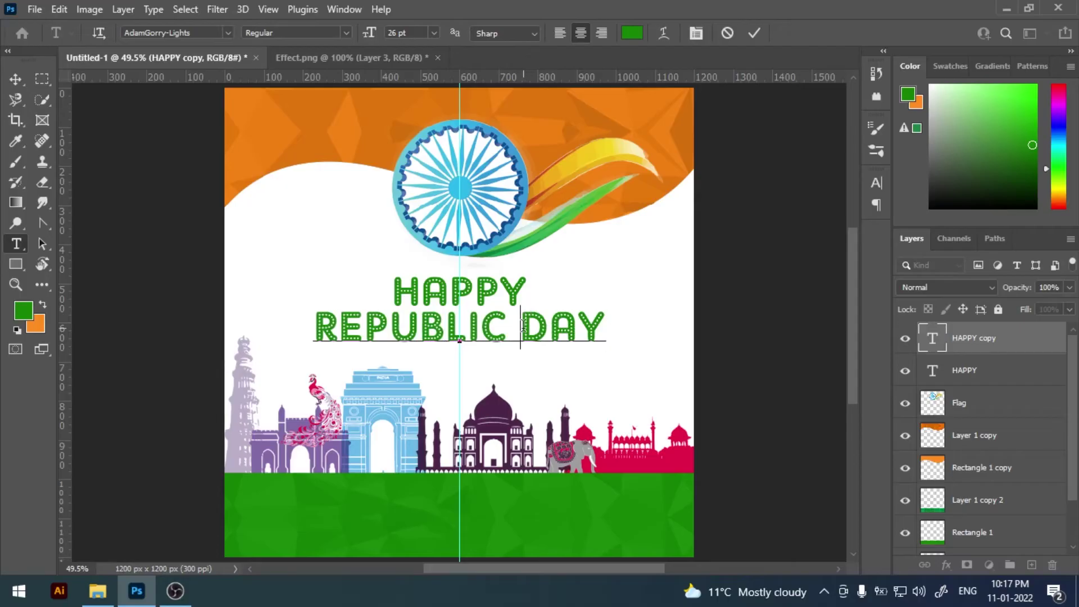
Colour REPUBLIC DAY with orange sampled from the top wave and set it to 20 pt.
{"action": "triple_click", "coordinate": [523, 325]}
{"action": "left_click", "coordinate": [21, 313]}
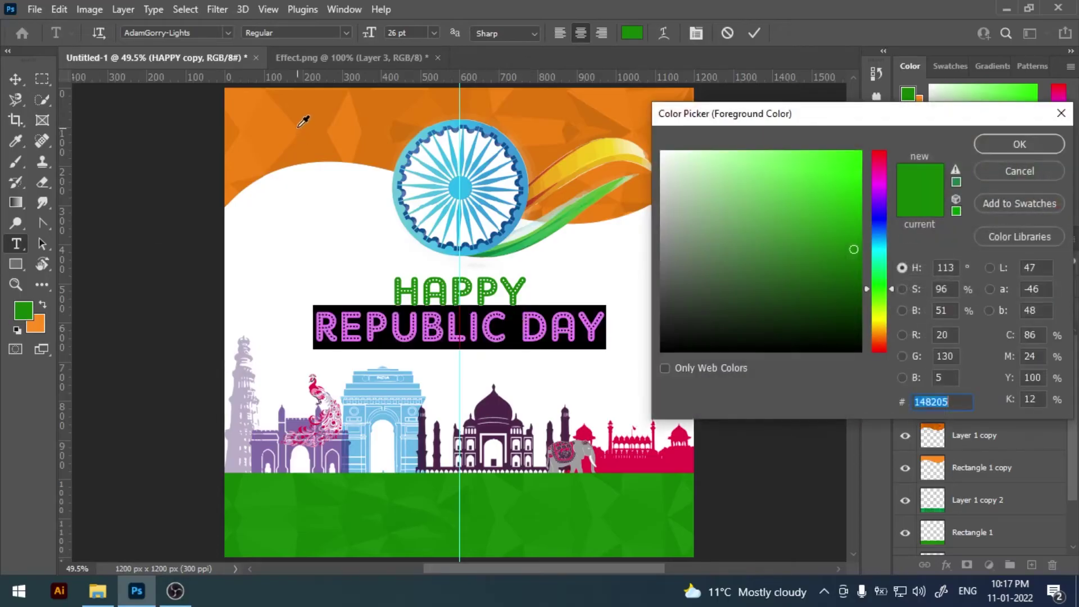
{"action": "left_click", "coordinate": [291, 119]}
{"action": "left_click", "coordinate": [1020, 144]}
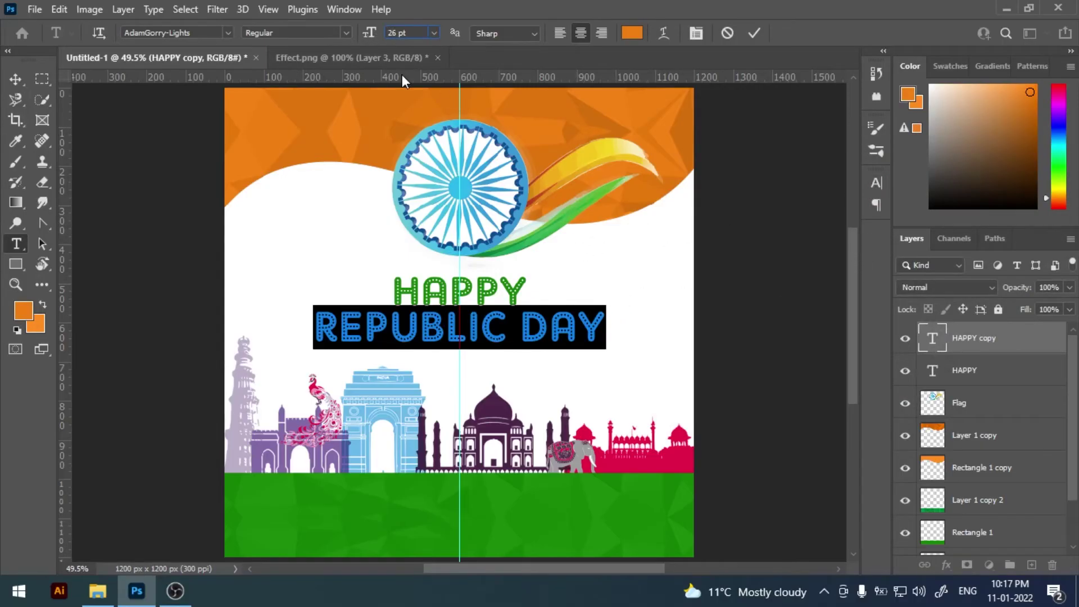
{"action": "key", "text": "BackSpace"}
{"action": "type", "text": "0"}
{"action": "key", "text": "Return"}
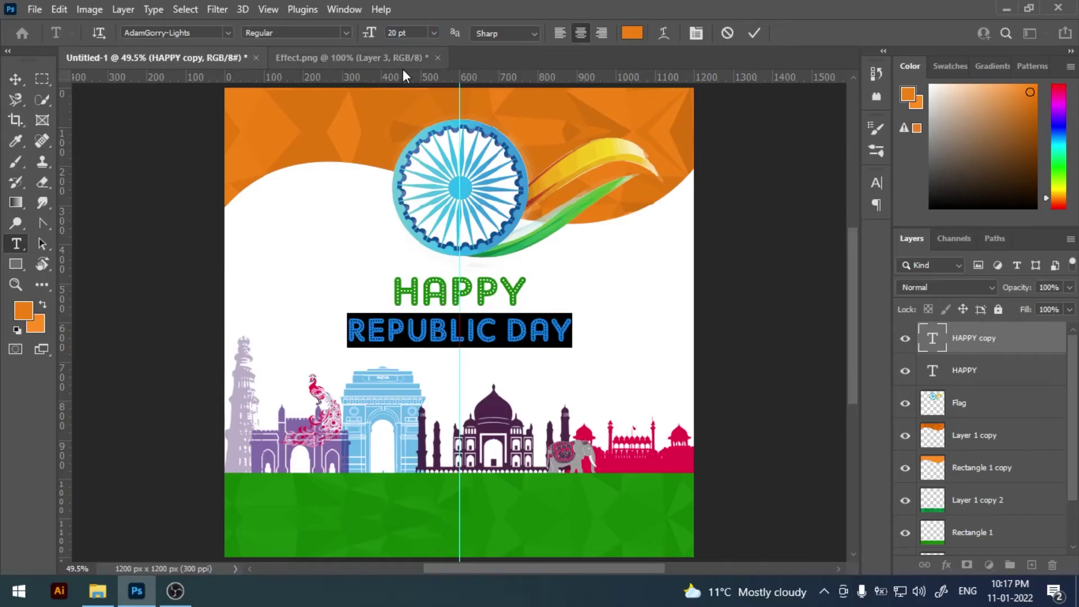
Recolour the REPUBLIC DAY text to a brighter orange, ff8309.
{"action": "left_click", "coordinate": [13, 80]}
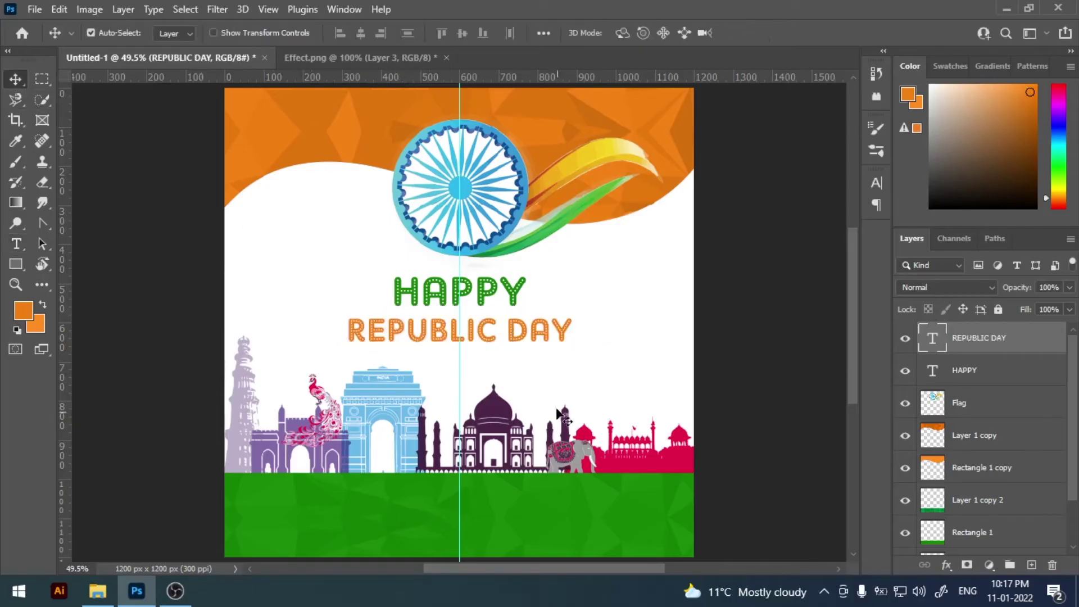
{"action": "key", "text": "ctrl+t"}
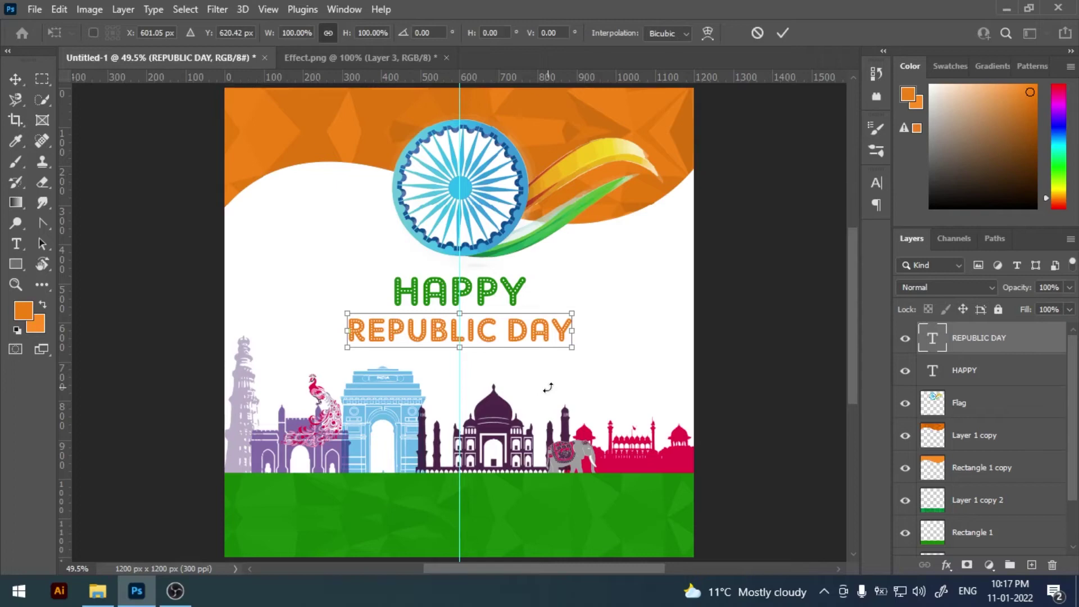
{"action": "key", "text": "Return"}
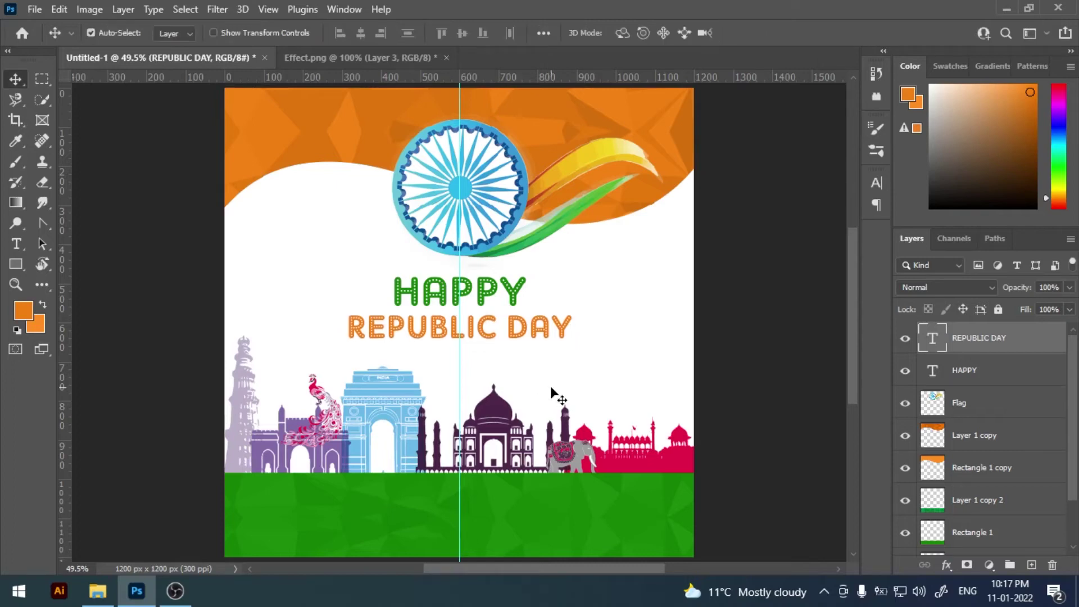
{"action": "double_click", "coordinate": [928, 340]}
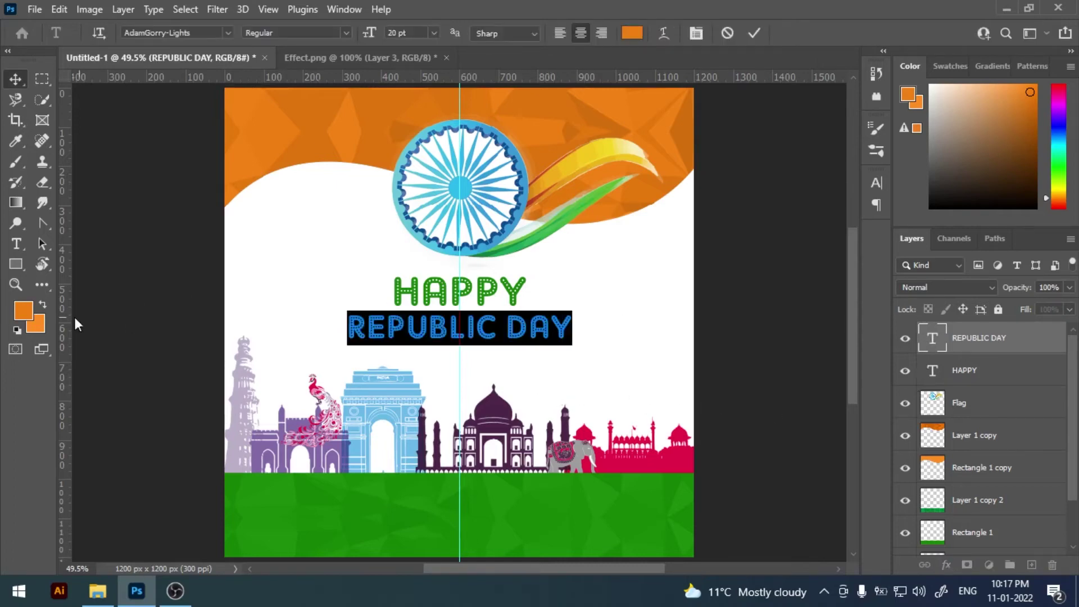
{"action": "left_click", "coordinate": [23, 309]}
{"action": "left_click_drag", "start_coordinate": [852, 167], "coordinate": [857, 153]}
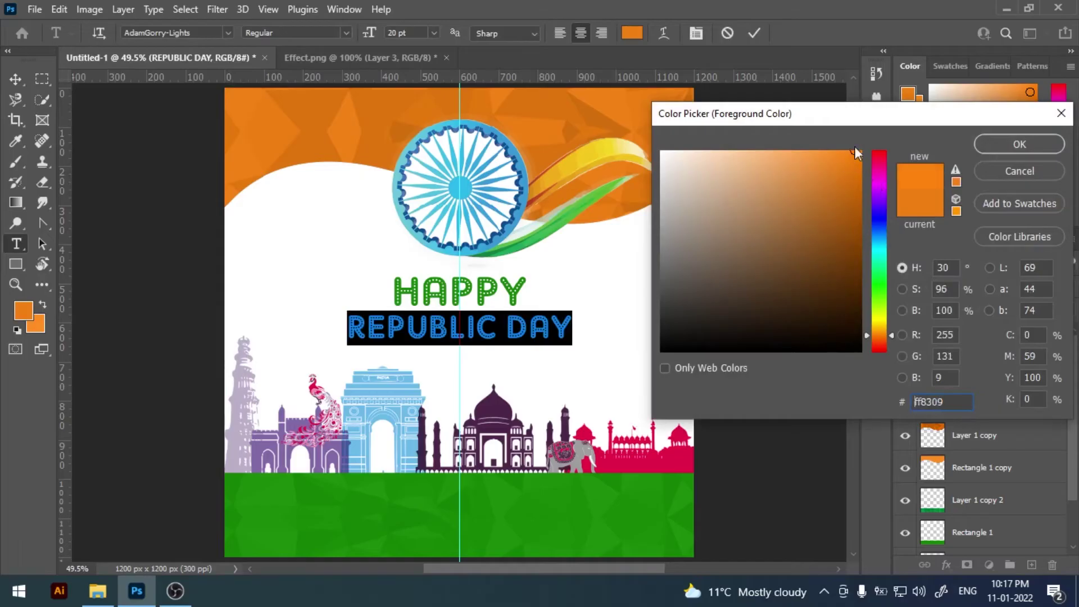
{"action": "left_click_drag", "start_coordinate": [959, 401], "coordinate": [888, 400]}
{"action": "left_click", "coordinate": [1004, 147]}
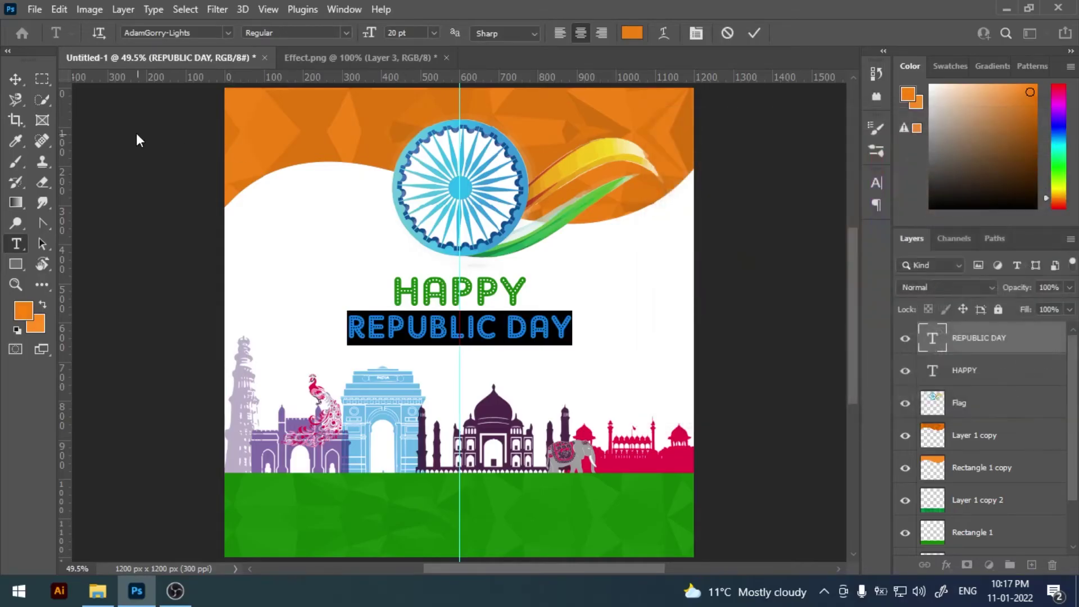
{"action": "left_click", "coordinate": [16, 80]}
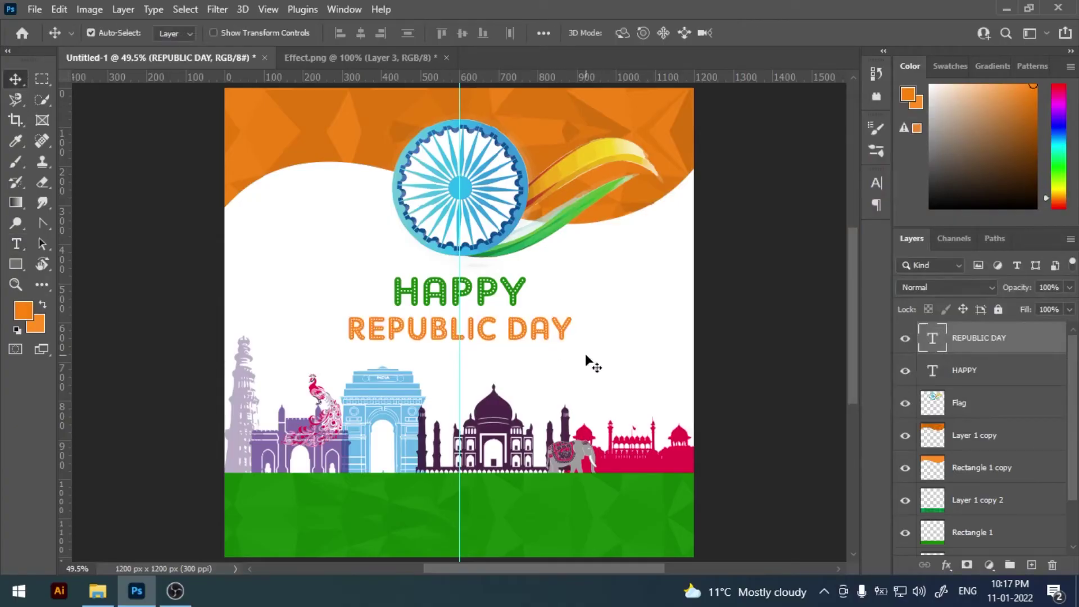
Nudge the HAPPY heading, chakra artwork and REPUBLIC DAY up slightly.
{"action": "left_click_drag", "start_coordinate": [508, 290], "coordinate": [509, 288]}
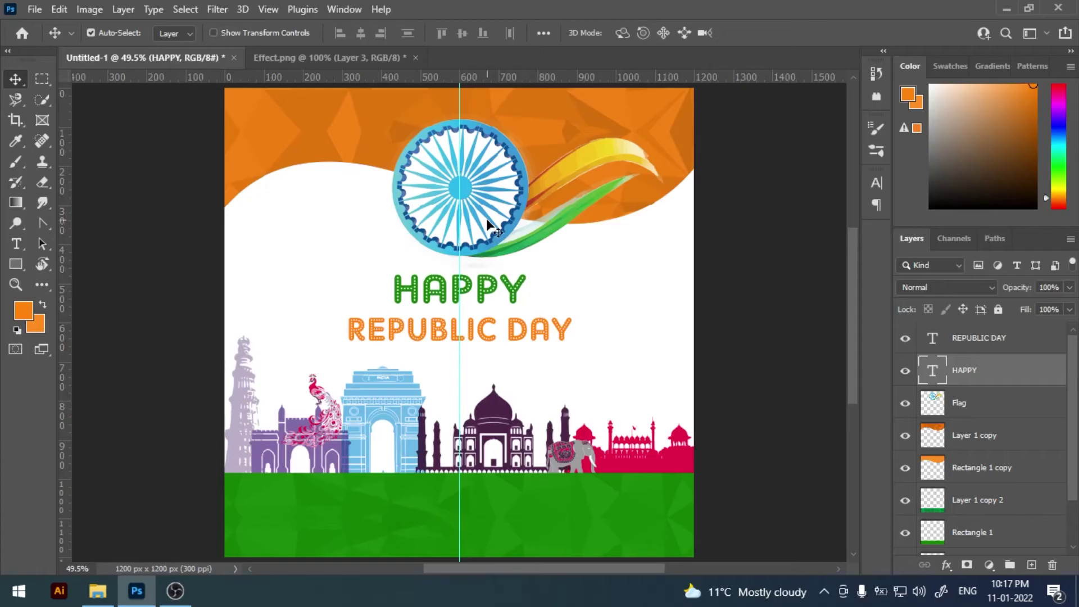
{"action": "left_click_drag", "start_coordinate": [495, 227], "coordinate": [495, 225]}
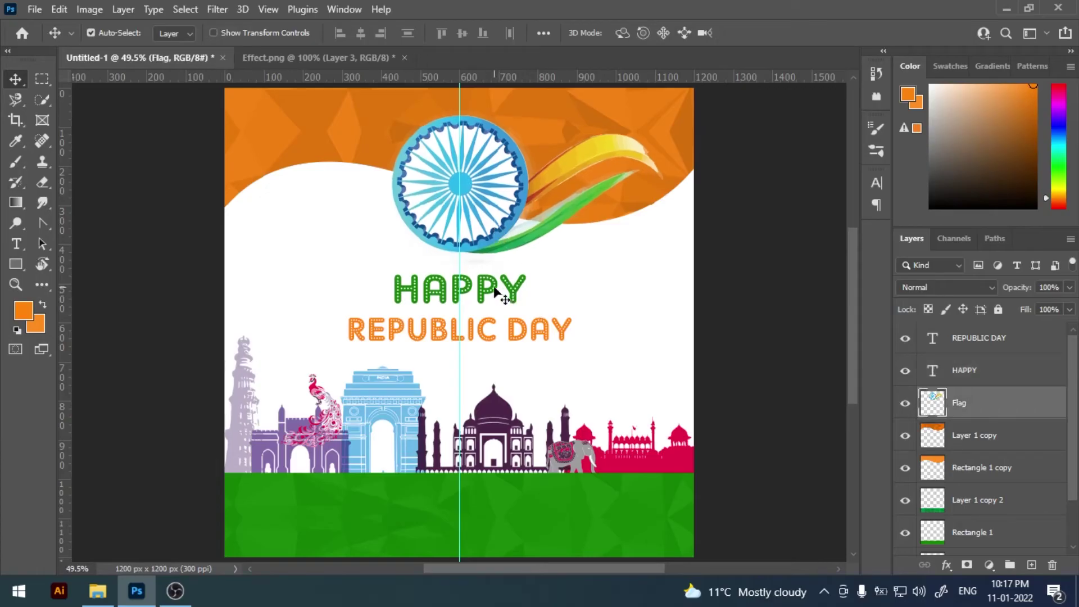
{"action": "left_click", "coordinate": [495, 291]}
{"action": "key", "text": "Up"}
{"action": "key", "text": "Up"}
{"action": "key", "text": "Up"}
{"action": "left_click", "coordinate": [480, 332]}
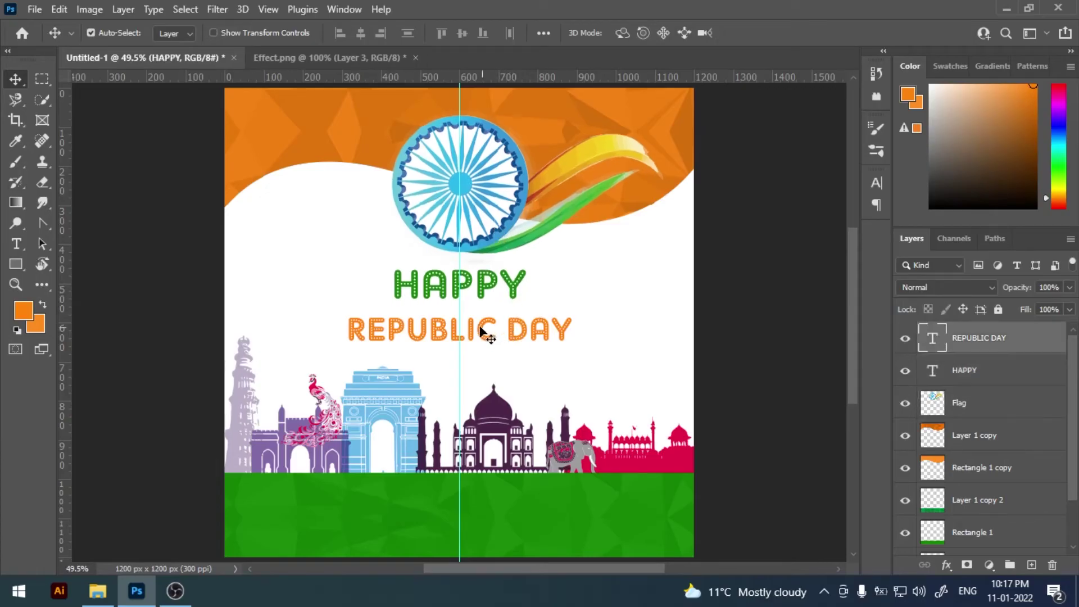
{"action": "key", "text": "Up"}
{"action": "key", "text": "Up"}
{"action": "key", "text": "Up"}
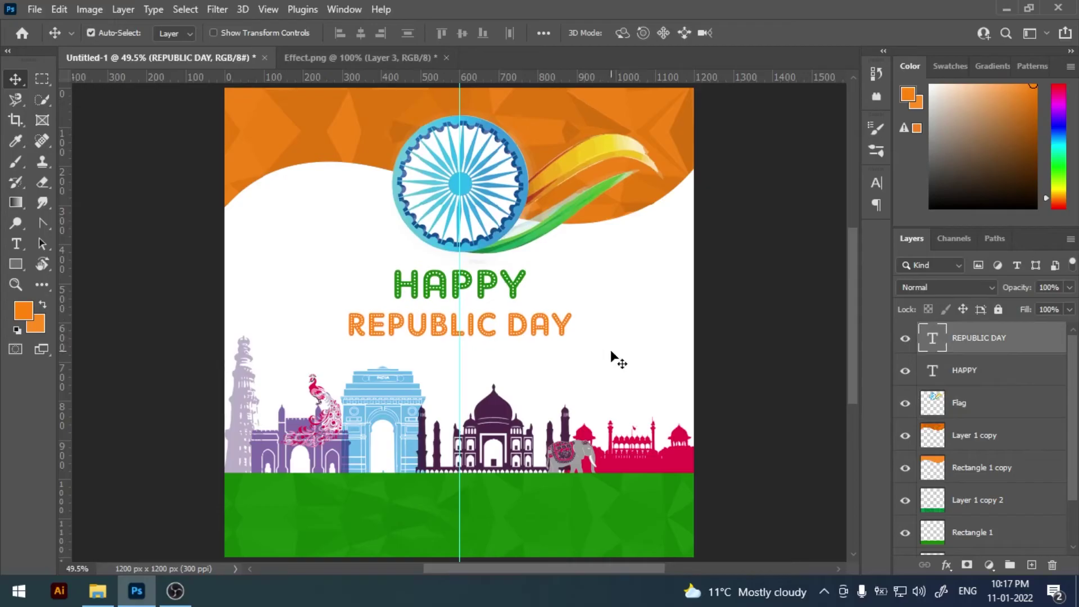
Lower the skyline, green band and rectangle together by several pixels.
{"action": "left_click", "coordinate": [403, 389]}
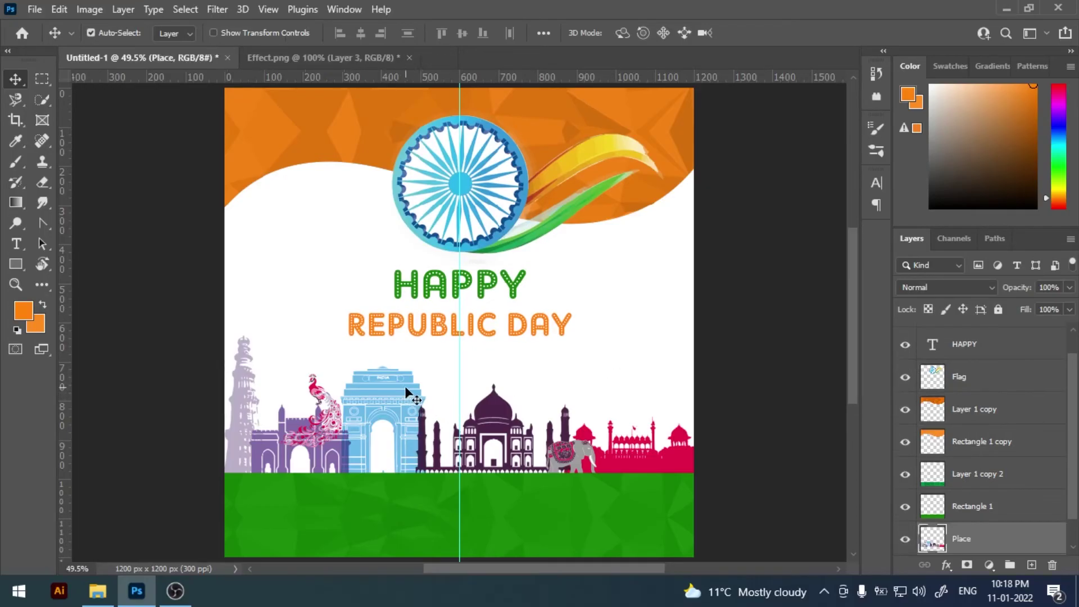
{"action": "left_click", "coordinate": [596, 391]}
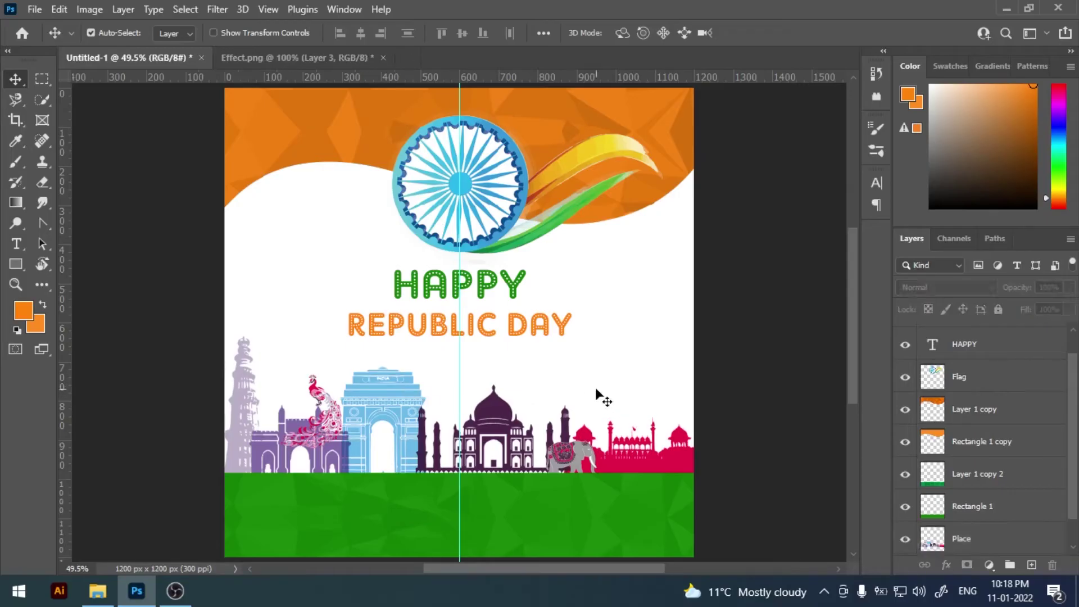
{"action": "left_click", "coordinate": [567, 449]}
{"action": "left_click_drag", "start_coordinate": [608, 390], "coordinate": [663, 493]}
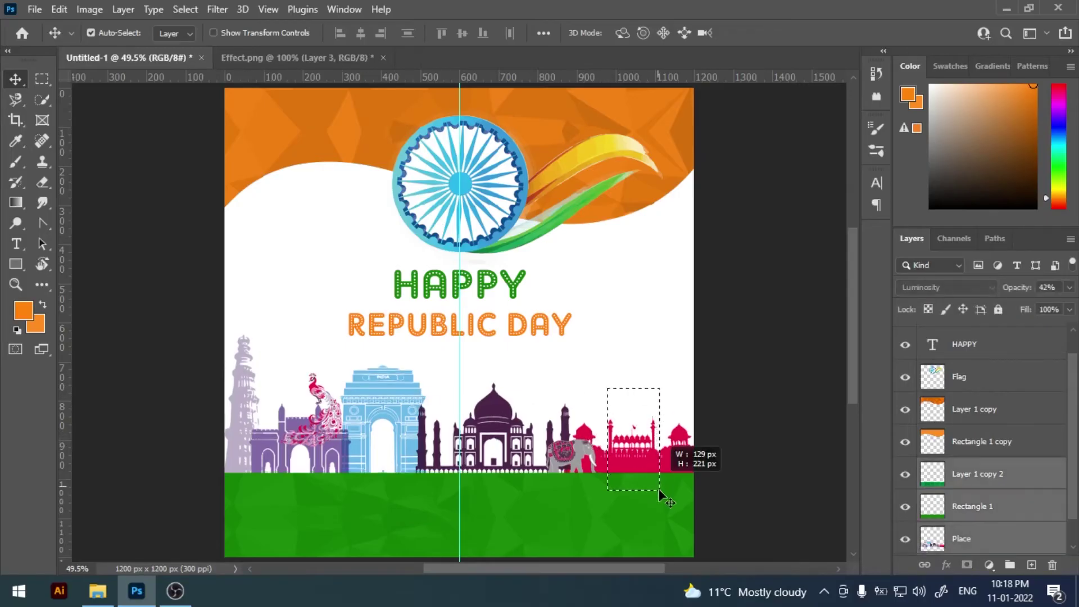
{"action": "key", "text": "Down"}
{"action": "key", "text": "Down"}
{"action": "key", "text": "Down"}
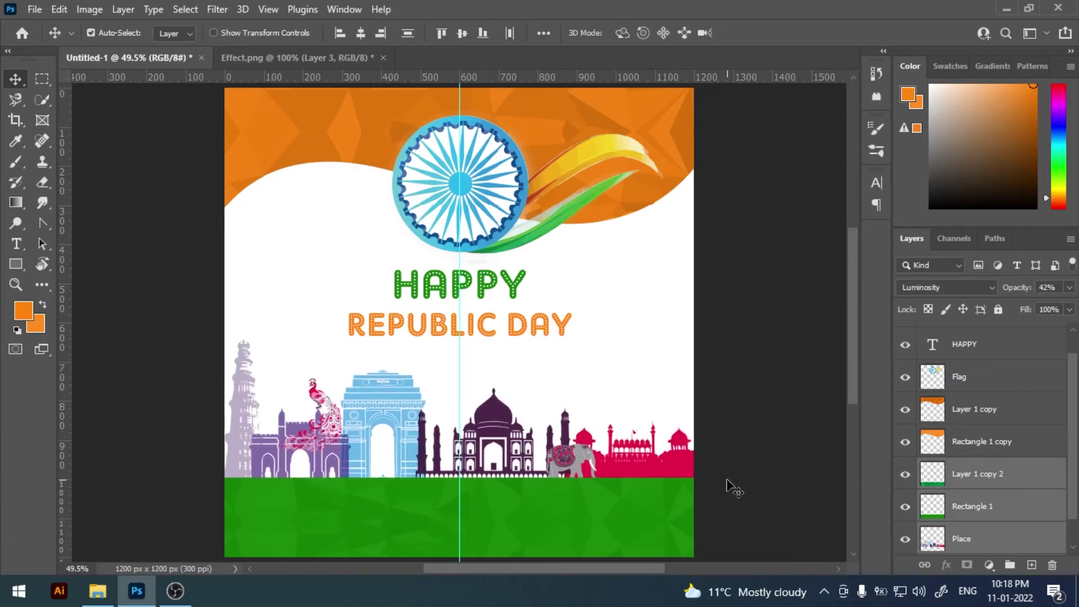
{"action": "key", "text": "Down"}
{"action": "key", "text": "Down"}
{"action": "key", "text": "Down"}
{"action": "key", "text": "Down"}
{"action": "key", "text": "Down"}
{"action": "key", "text": "Down"}
{"action": "key", "text": "Down"}
{"action": "key", "text": "Down"}
{"action": "key", "text": "Down"}
{"action": "key", "text": "Down"}
{"action": "key", "text": "Down"}
{"action": "key", "text": "Down"}
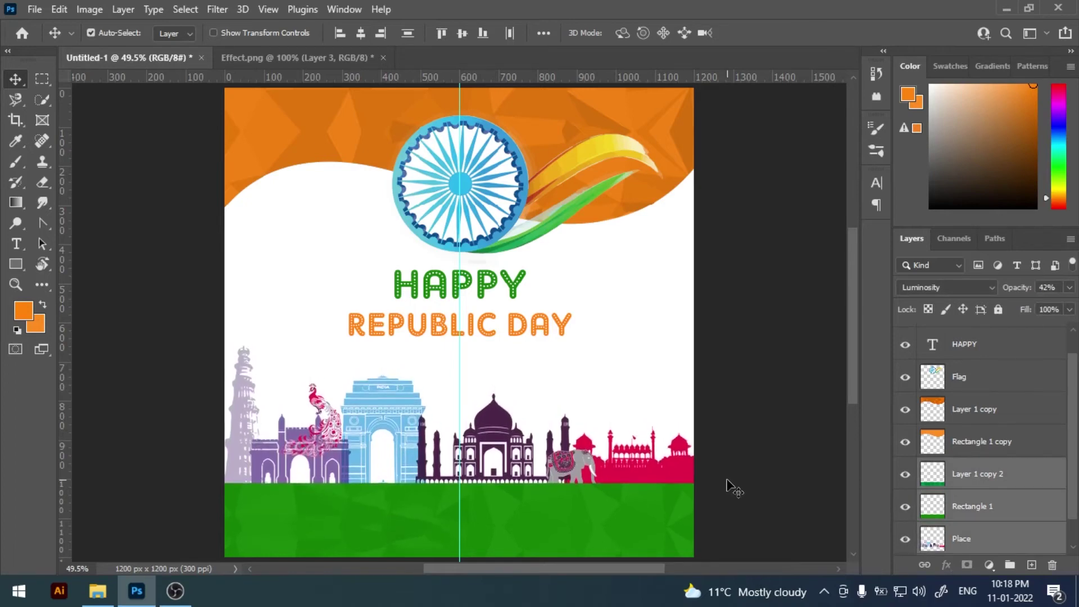
{"action": "key", "text": "Down"}
{"action": "key", "text": "Down"}
{"action": "key", "text": "Down"}
{"action": "key", "text": "Down"}
{"action": "key", "text": "Down"}
{"action": "key", "text": "Down"}
{"action": "key", "text": "Down"}
{"action": "key", "text": "Down"}
{"action": "key", "text": "Down"}
{"action": "key", "text": "Down"}
{"action": "key", "text": "Down"}
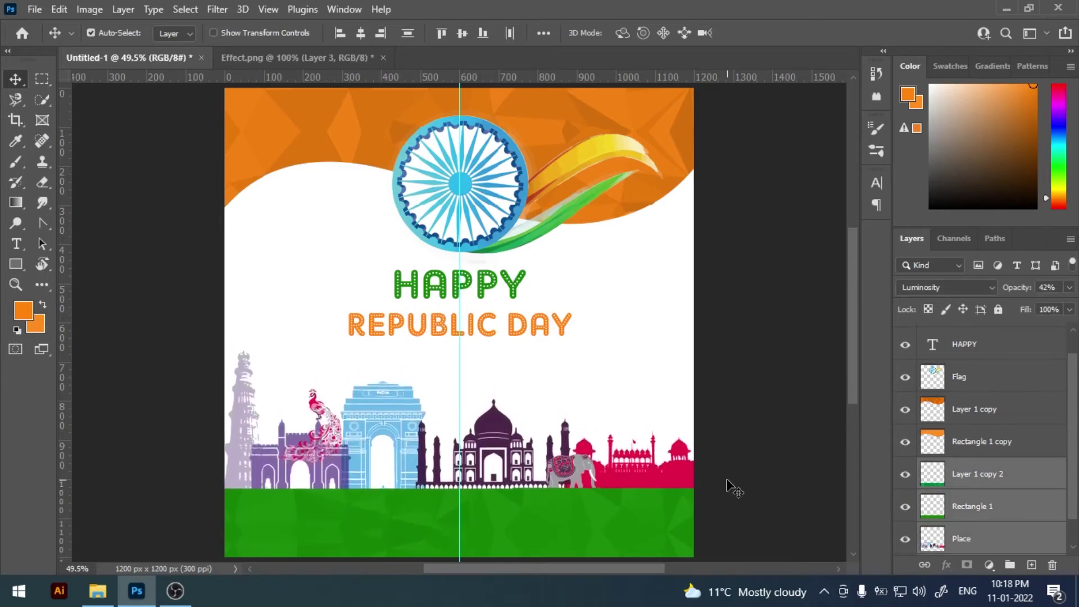
{"action": "left_click", "coordinate": [509, 251]}
Nudge the chakra, HAPPY and REPUBLIC DAY down a few pixels to fine-tune spacing.
{"action": "key", "text": "Down"}
{"action": "key", "text": "Down"}
{"action": "key", "text": "Down"}
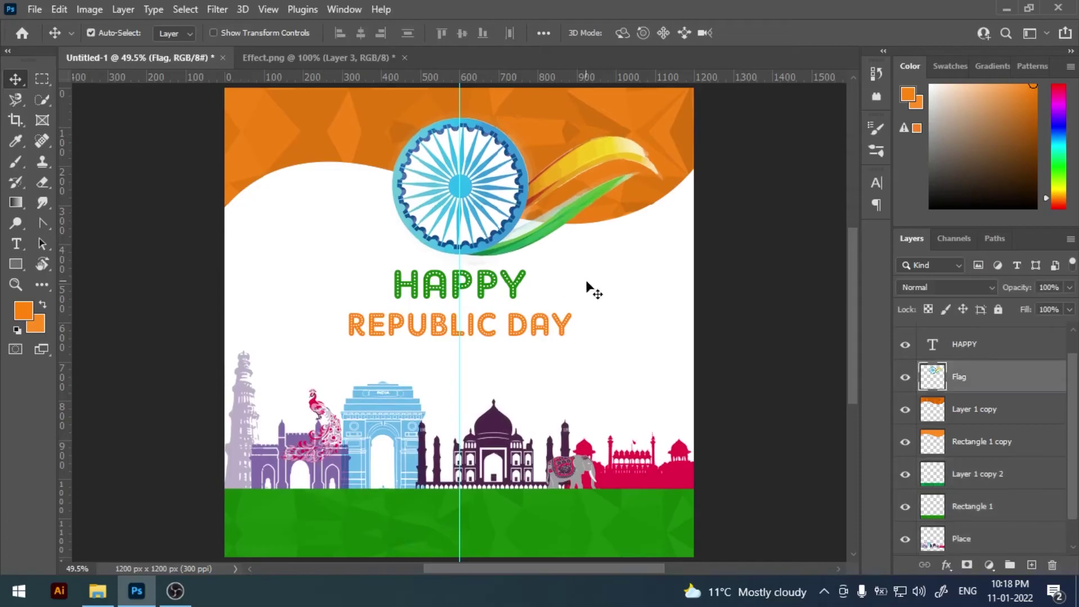
{"action": "key", "text": "Down"}
{"action": "key", "text": "Down"}
{"action": "key", "text": "Down"}
{"action": "left_click", "coordinate": [497, 295]}
{"action": "key", "text": "Down"}
{"action": "key", "text": "Down"}
{"action": "key", "text": "Down"}
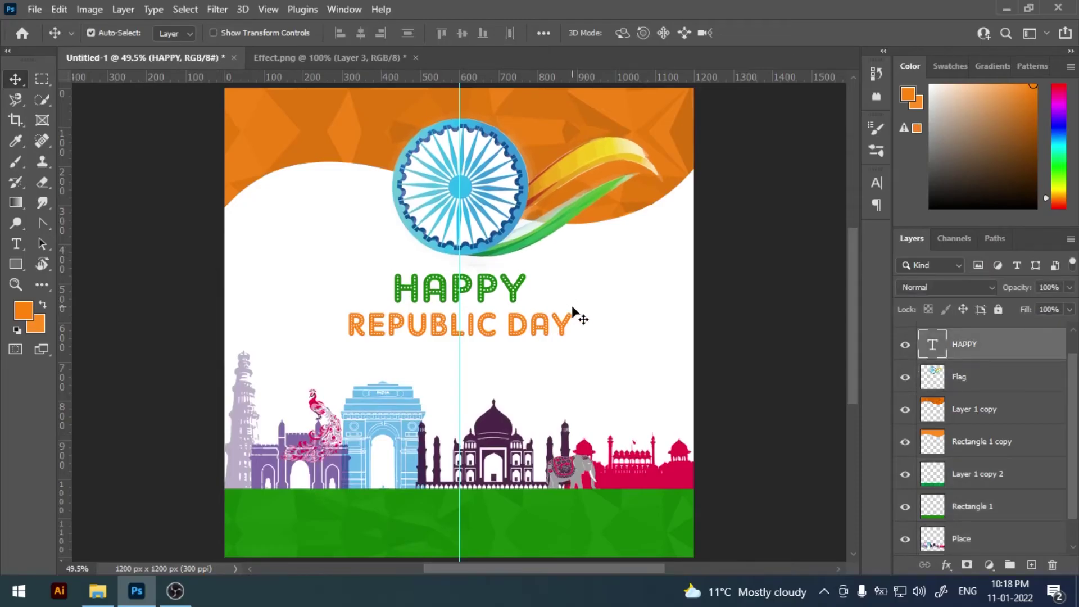
{"action": "left_click", "coordinate": [564, 331]}
{"action": "key", "text": "Down"}
{"action": "key", "text": "Down"}
{"action": "key", "text": "Down"}
{"action": "left_click", "coordinate": [520, 292], "text": "shift"}
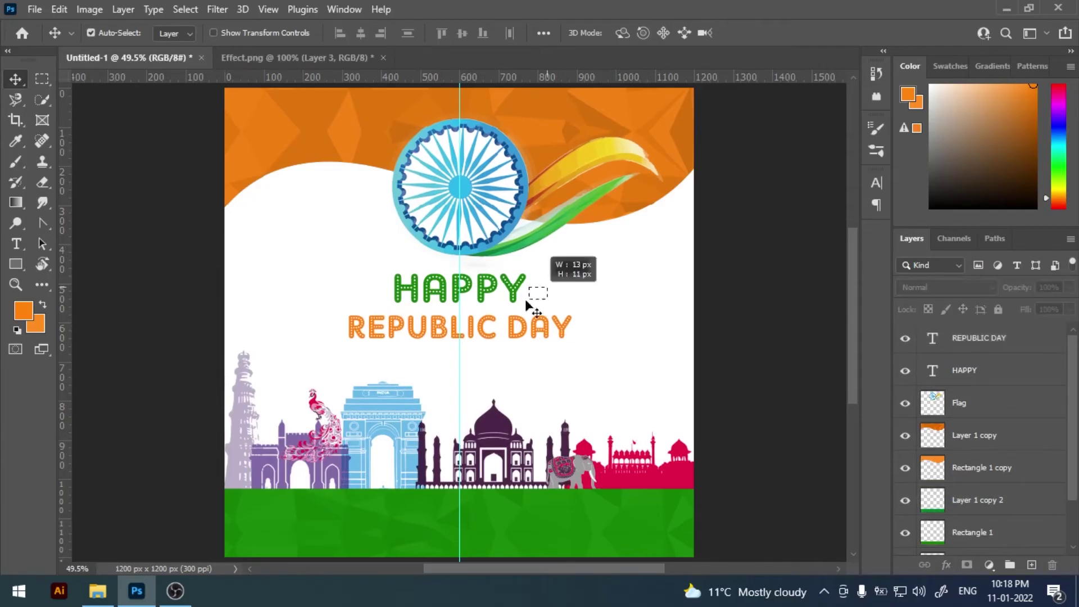
{"action": "key", "text": "Down"}
{"action": "key", "text": "Down"}
{"action": "key", "text": "Down"}
{"action": "left_click", "coordinate": [503, 358]}
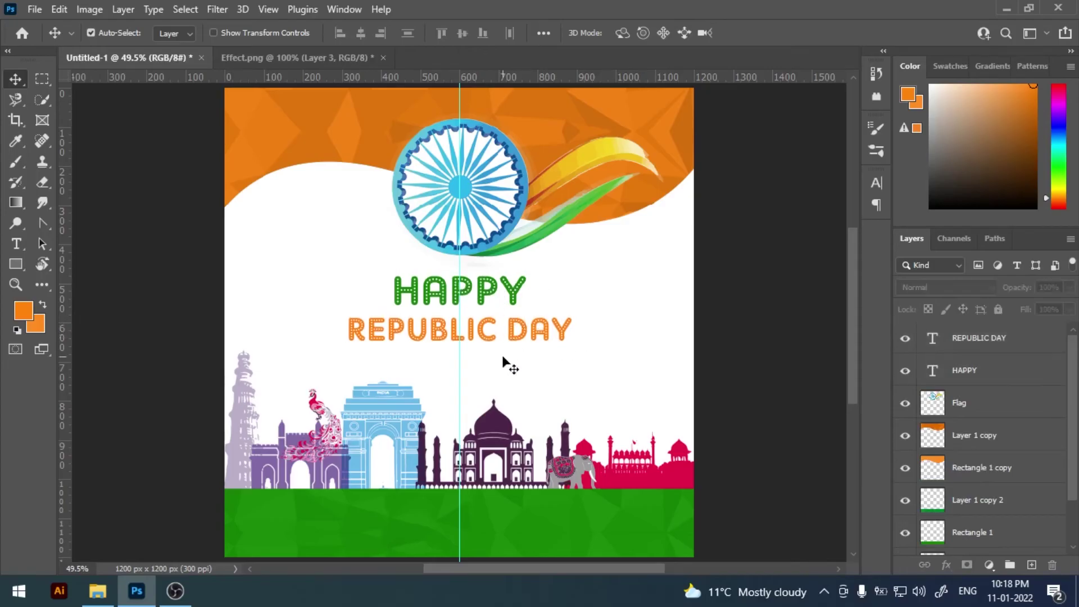
{"action": "left_click", "coordinate": [16, 243]}
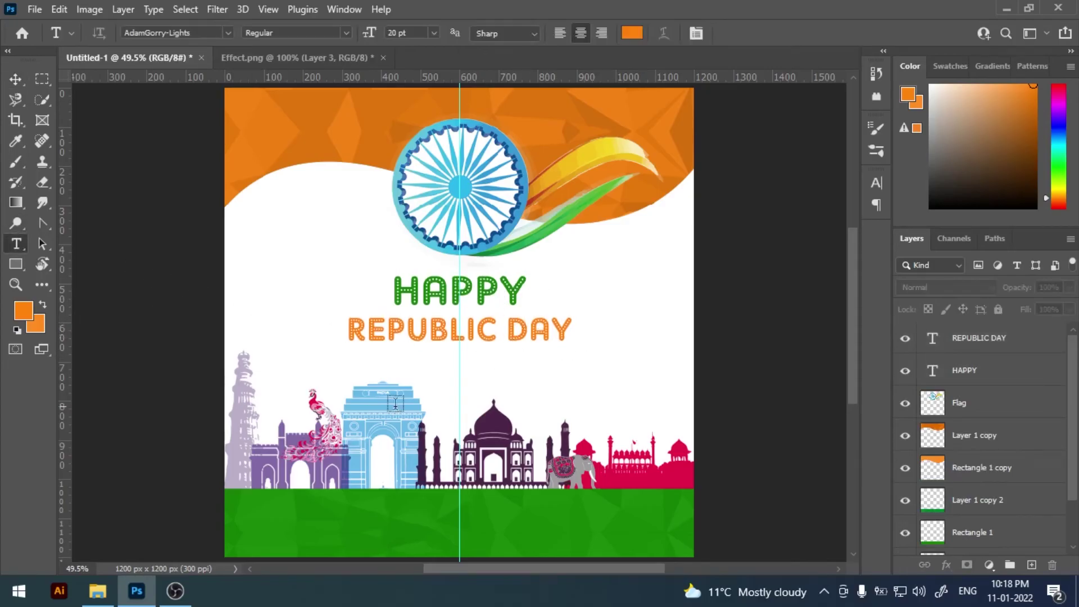
Add a '26 JANUARY' line below REPUBLIC DAY in Montserrat Bold, 10 pt.
{"action": "left_click", "coordinate": [482, 380]}
{"action": "type", "text": "26"}
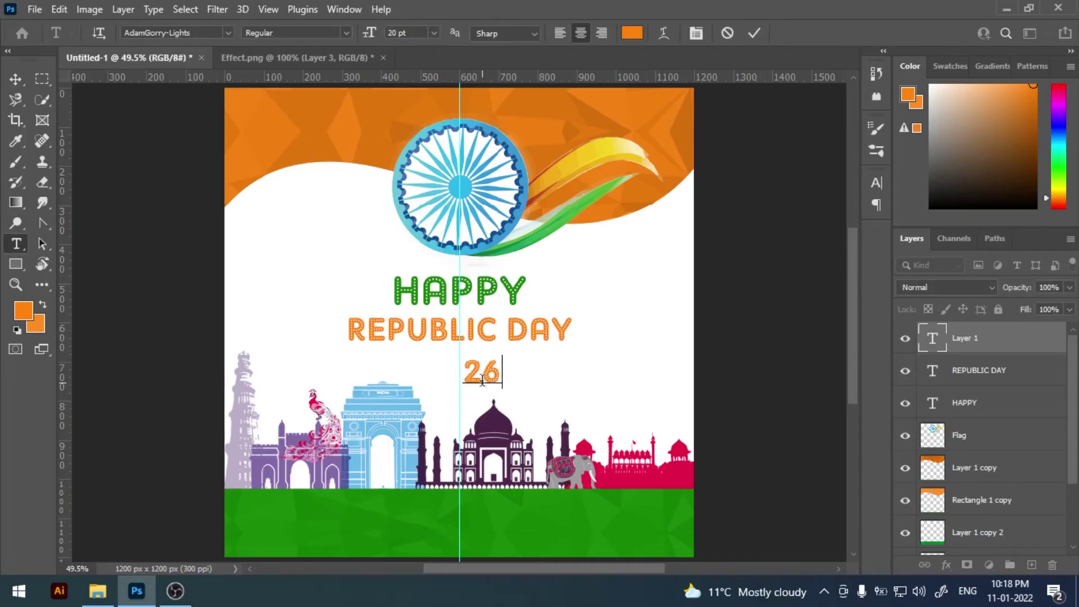
{"action": "type", "text": " JA"}
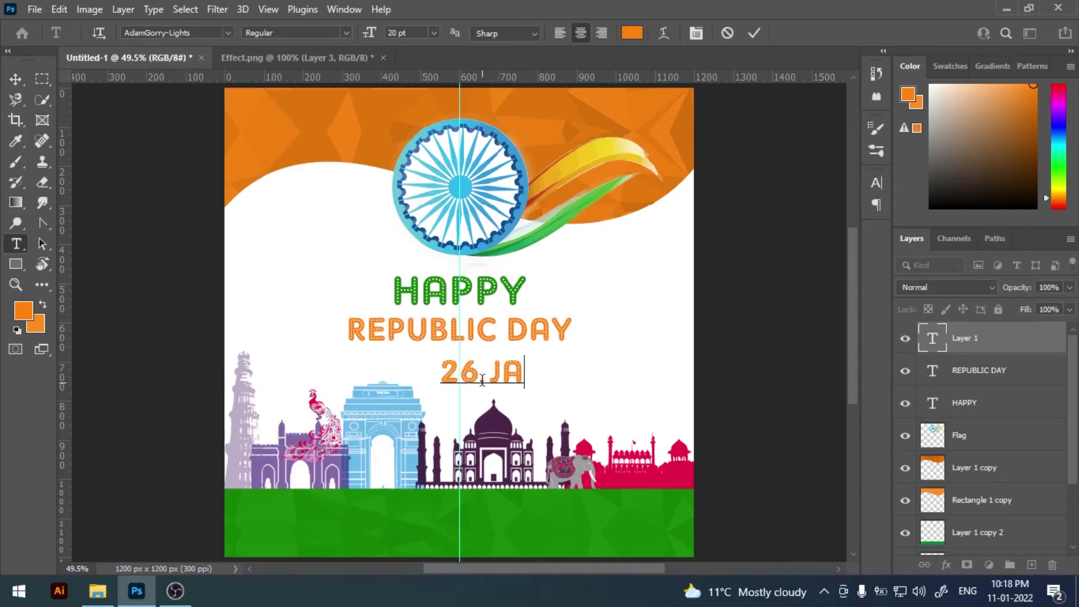
{"action": "type", "text": "NUARY"}
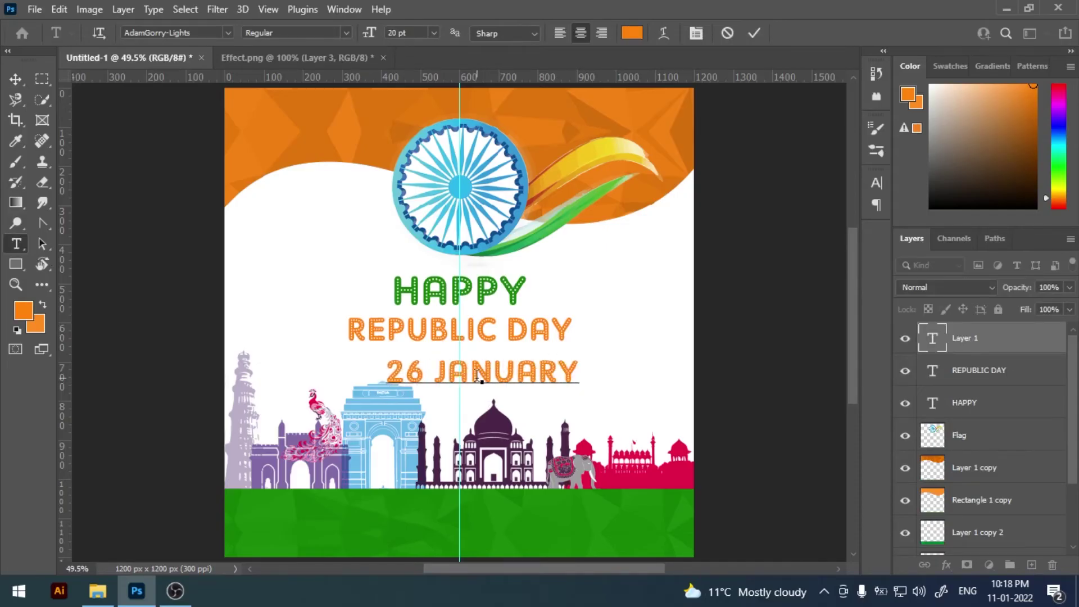
{"action": "triple_click", "coordinate": [478, 375]}
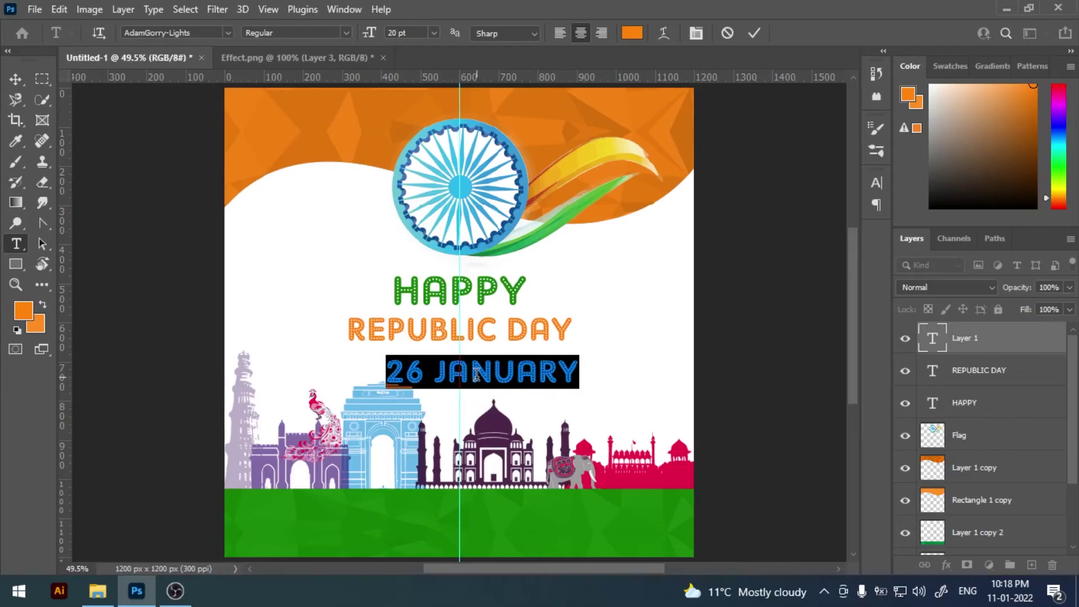
{"action": "left_click", "coordinate": [159, 34]}
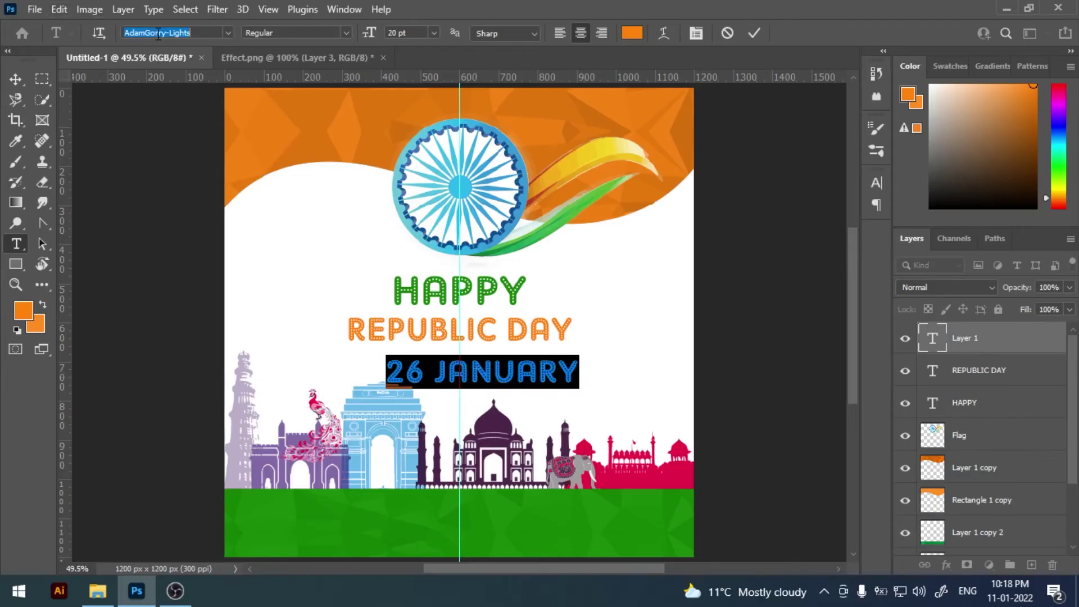
{"action": "type", "text": "mont"}
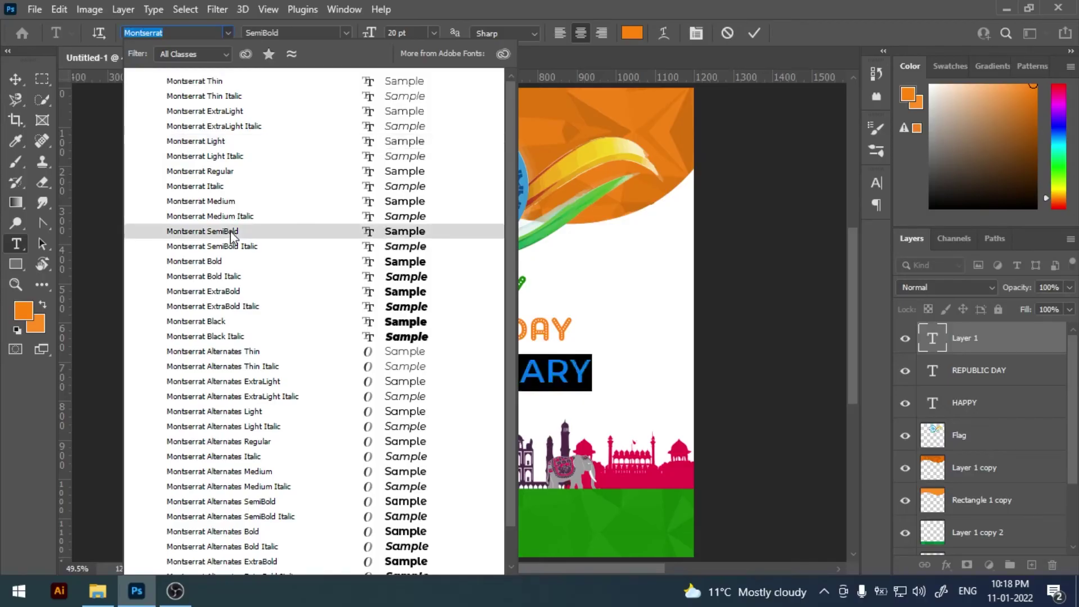
{"action": "left_click", "coordinate": [227, 263]}
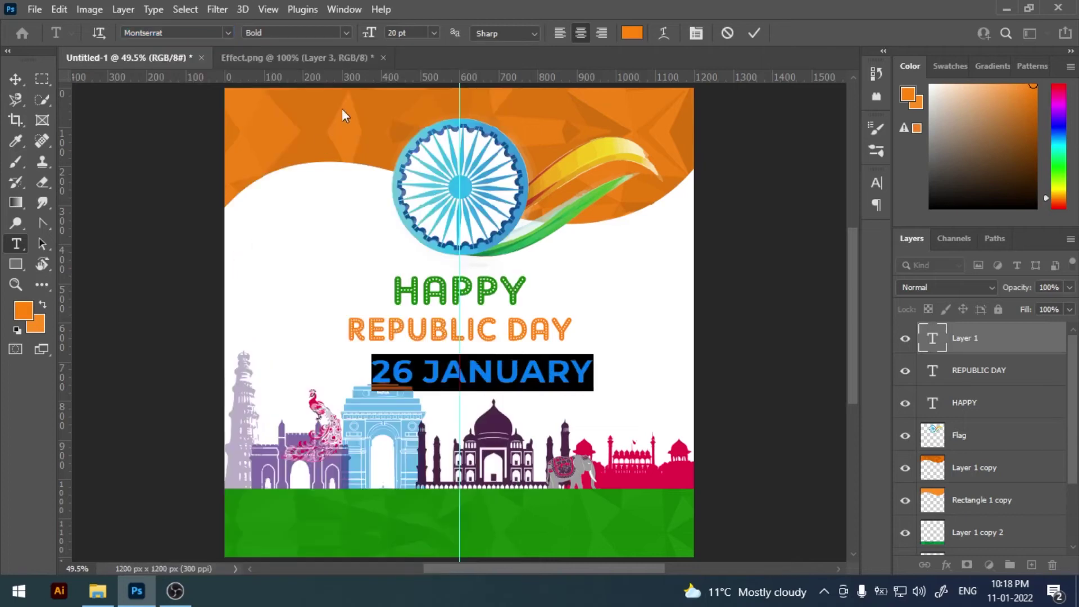
{"action": "double_click", "coordinate": [415, 34]}
{"action": "type", "text": "10"}
{"action": "key", "text": "Return"}
{"action": "left_click", "coordinate": [16, 78]}
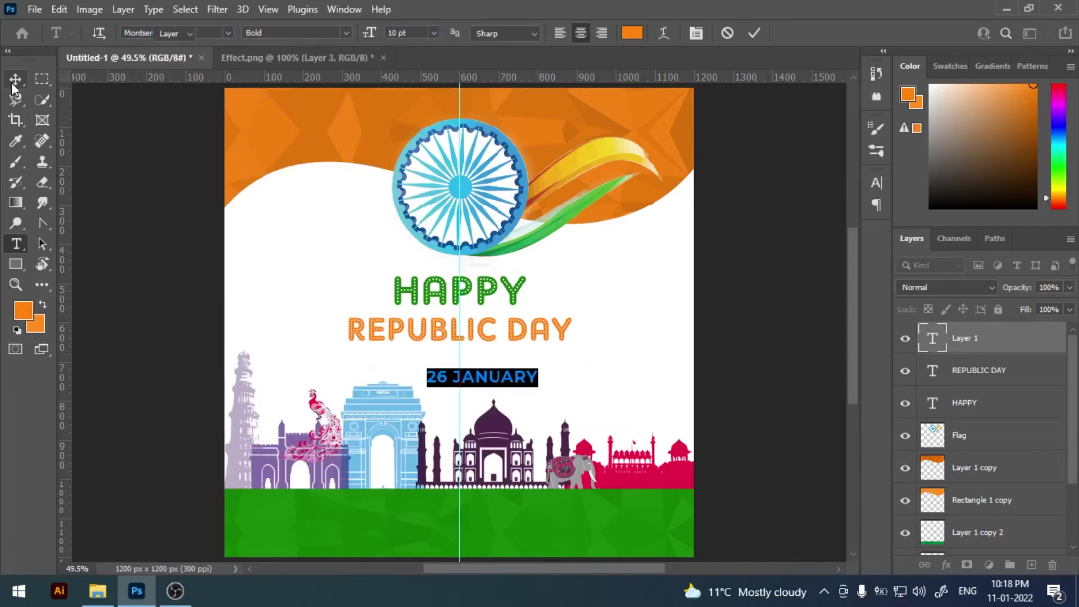
Colour the 26 JANUARY text a deep saturated blue sampled from the chakra.
{"action": "key", "text": "ctrl+plus"}
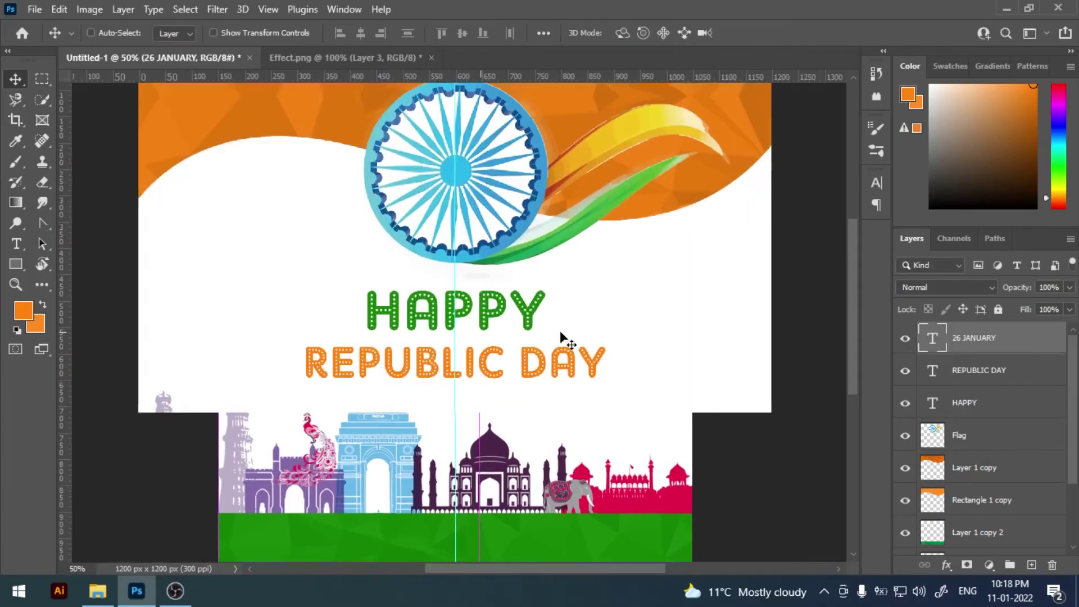
{"action": "key", "text": "ctrl+plus"}
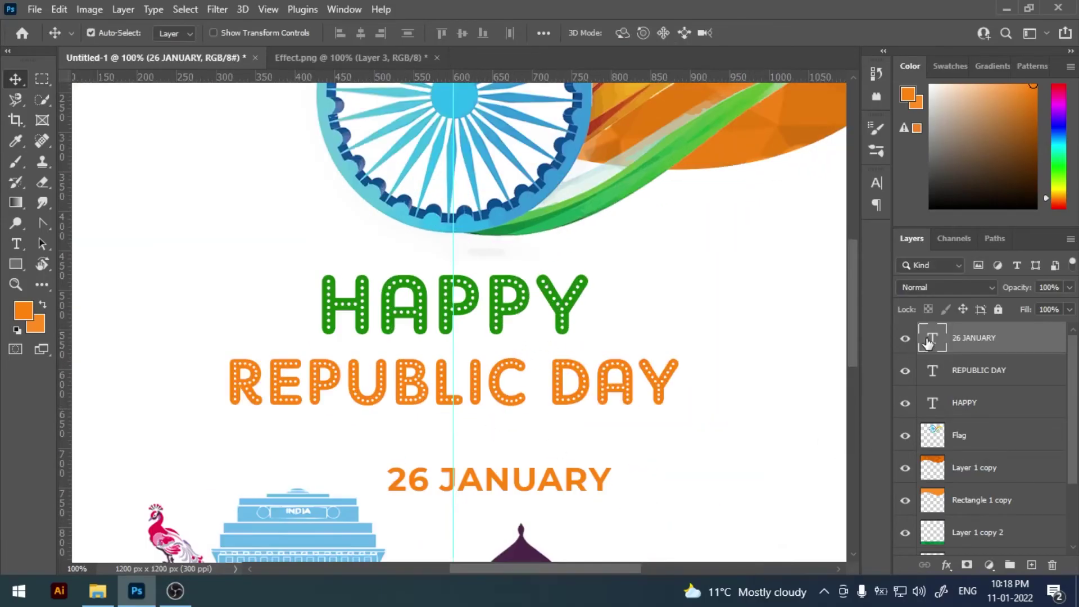
{"action": "double_click", "coordinate": [932, 338]}
{"action": "left_click", "coordinate": [23, 310]}
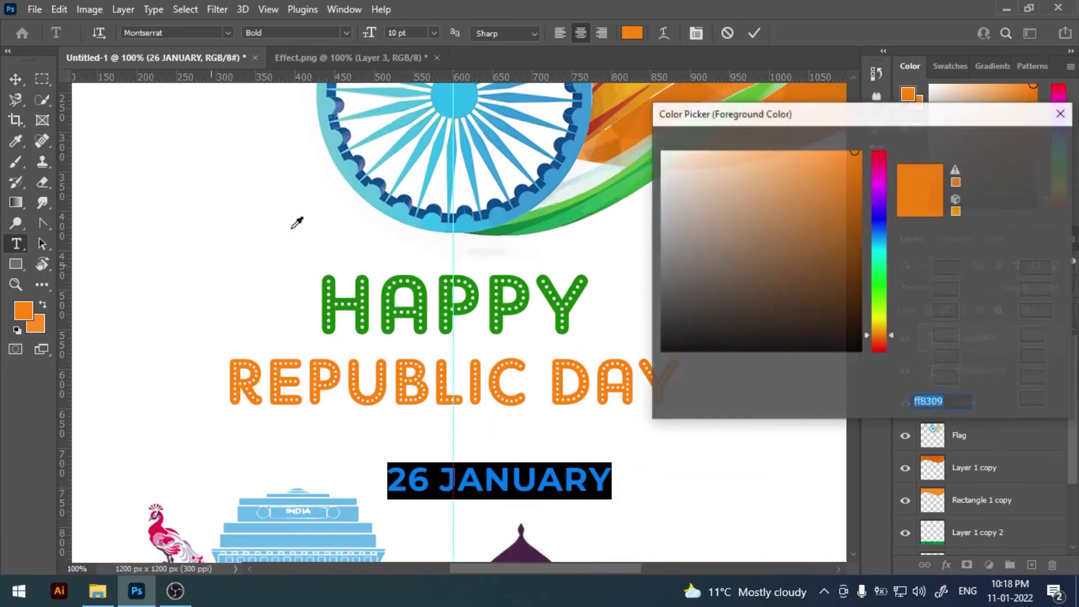
{"action": "left_click", "coordinate": [423, 212]}
{"action": "left_click_drag", "start_coordinate": [830, 242], "coordinate": [861, 232]}
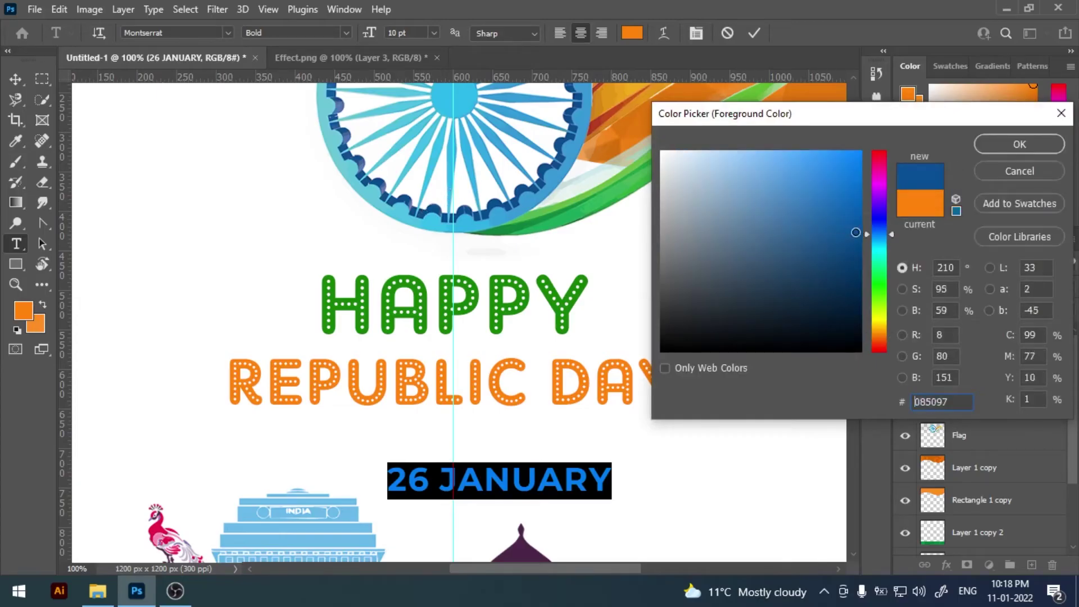
{"action": "left_click", "coordinate": [875, 231]}
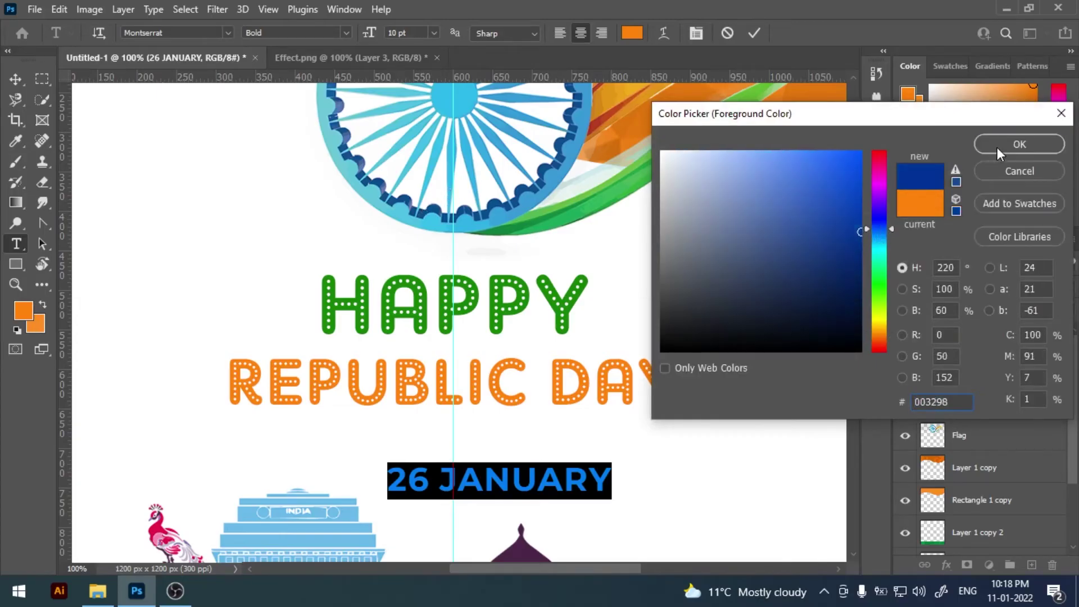
{"action": "left_click", "coordinate": [1012, 145]}
{"action": "left_click", "coordinate": [15, 79]}
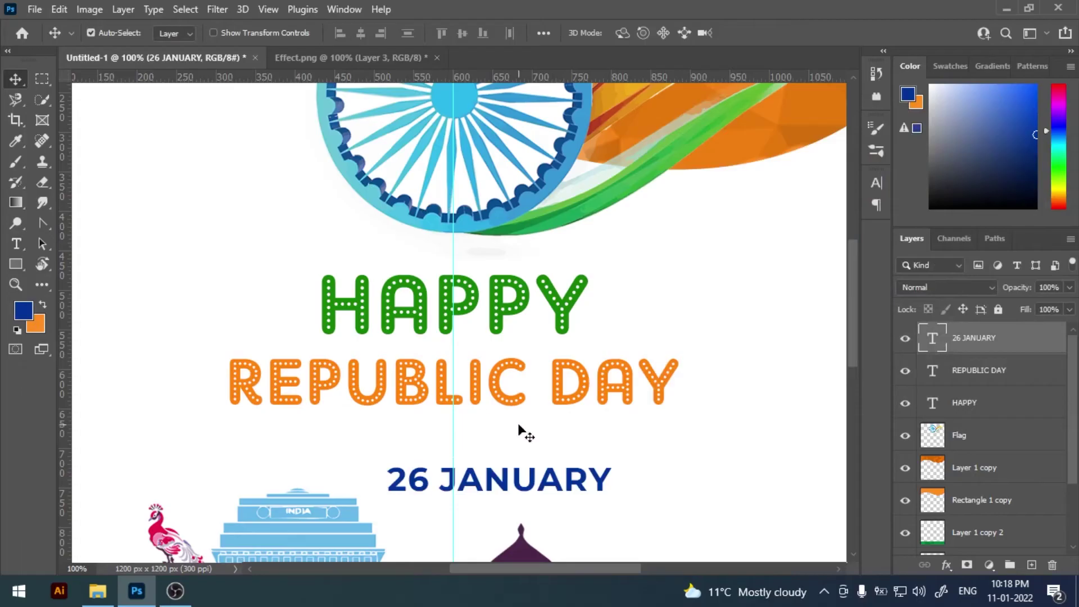
Centre 26 JANUARY beneath REPUBLIC DAY and nudge HAPPY and 26 JANUARY down.
{"action": "left_click_drag", "start_coordinate": [528, 476], "coordinate": [497, 447]}
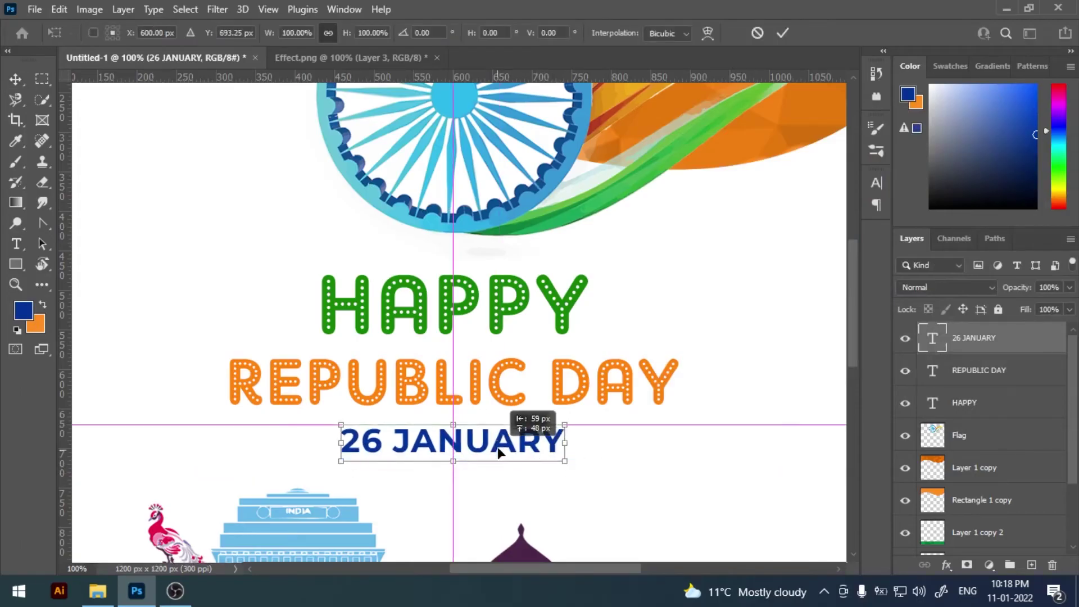
{"action": "key", "text": "ctrl+0"}
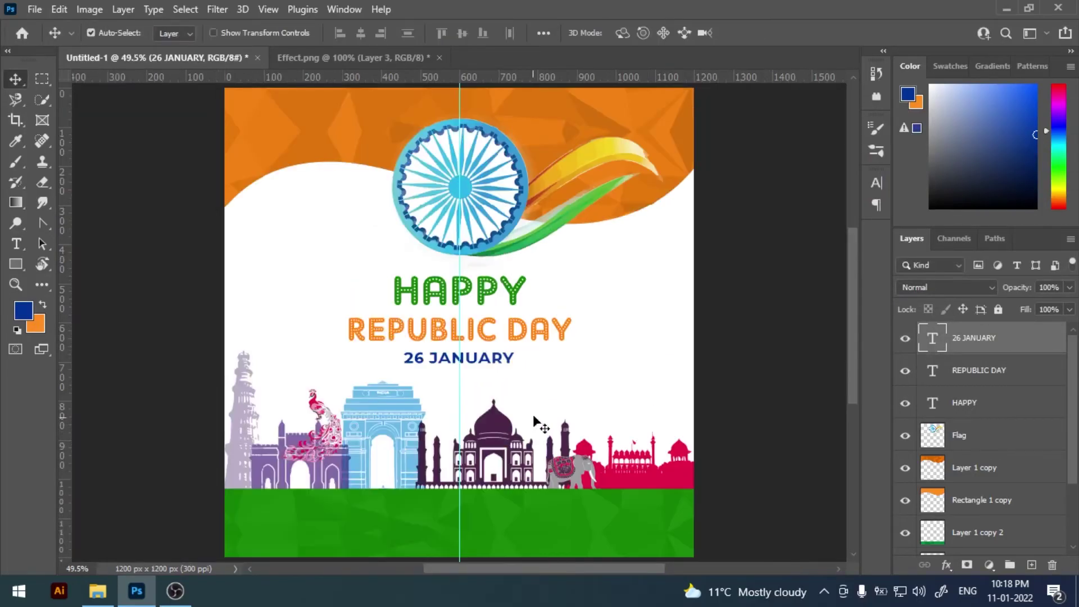
{"action": "key", "text": "Down"}
{"action": "key", "text": "Down"}
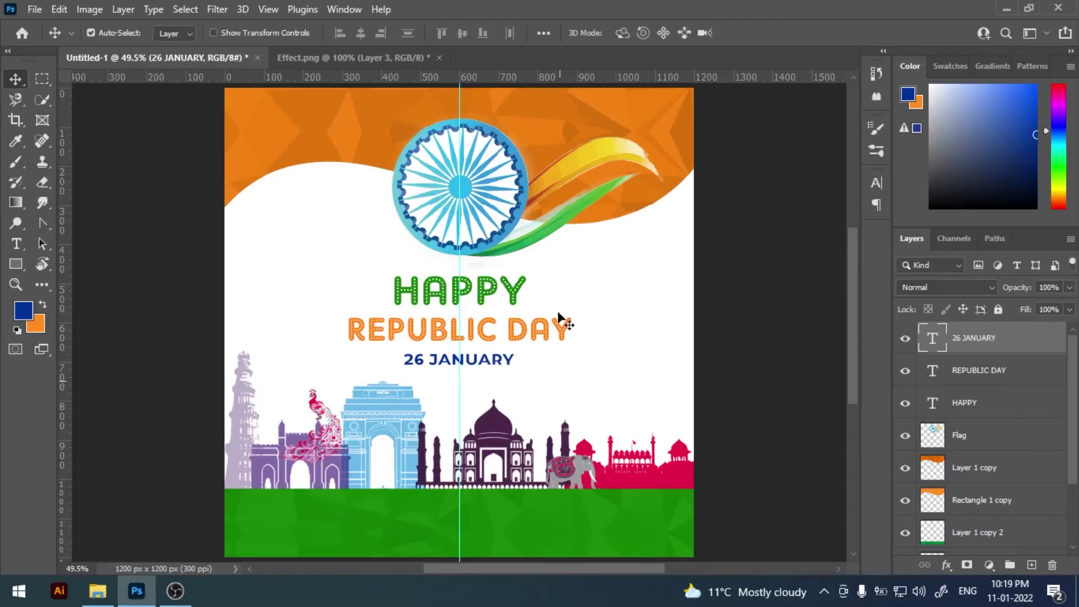
{"action": "left_click_drag", "start_coordinate": [556, 258], "coordinate": [415, 337]}
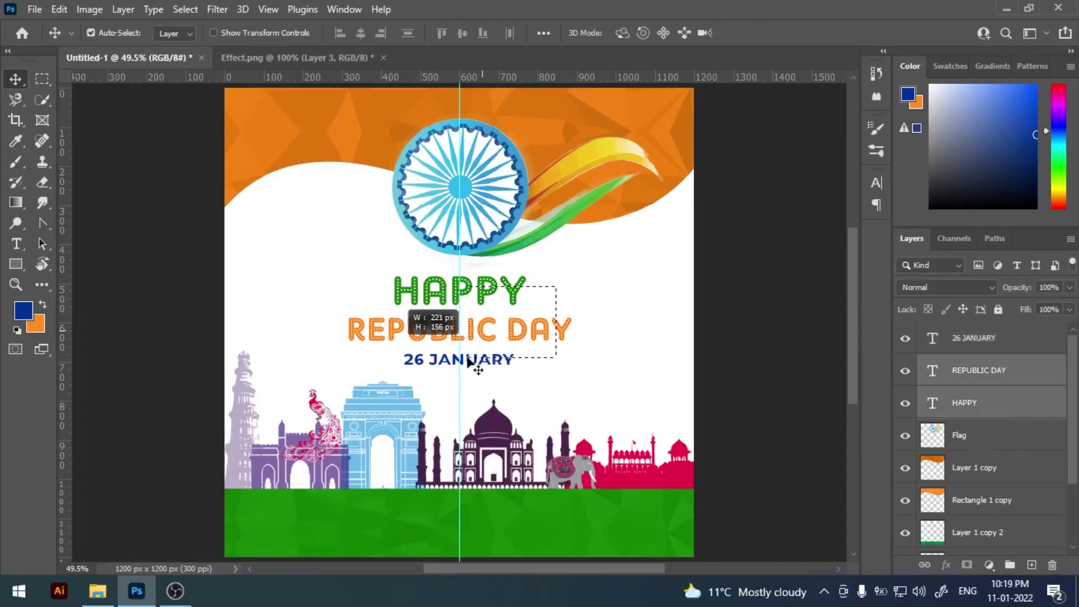
{"action": "left_click", "coordinate": [610, 399]}
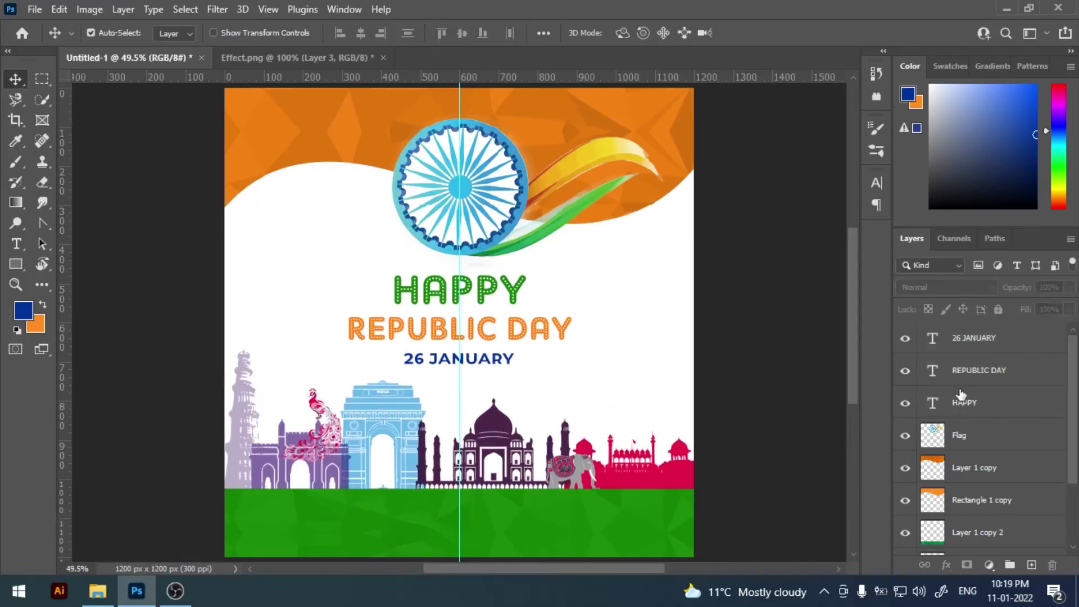
{"action": "left_click", "coordinate": [981, 403]}
{"action": "left_click", "coordinate": [977, 337], "text": "ctrl"}
{"action": "key", "text": "Down"}
{"action": "key", "text": "Down"}
{"action": "key", "text": "Down"}
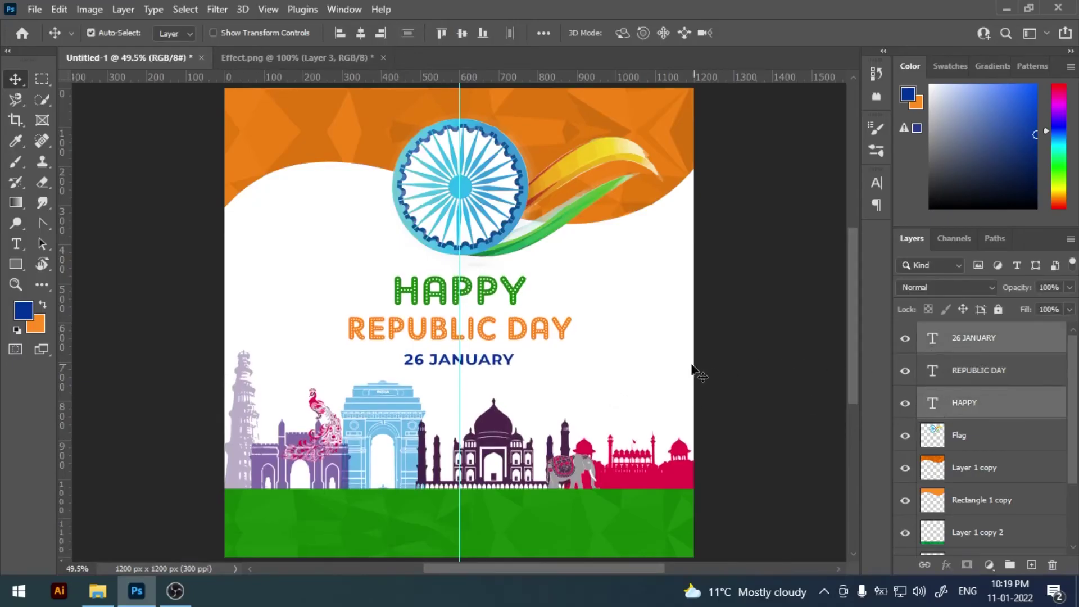
{"action": "key", "text": "Down"}
{"action": "key", "text": "Down"}
{"action": "key", "text": "Down"}
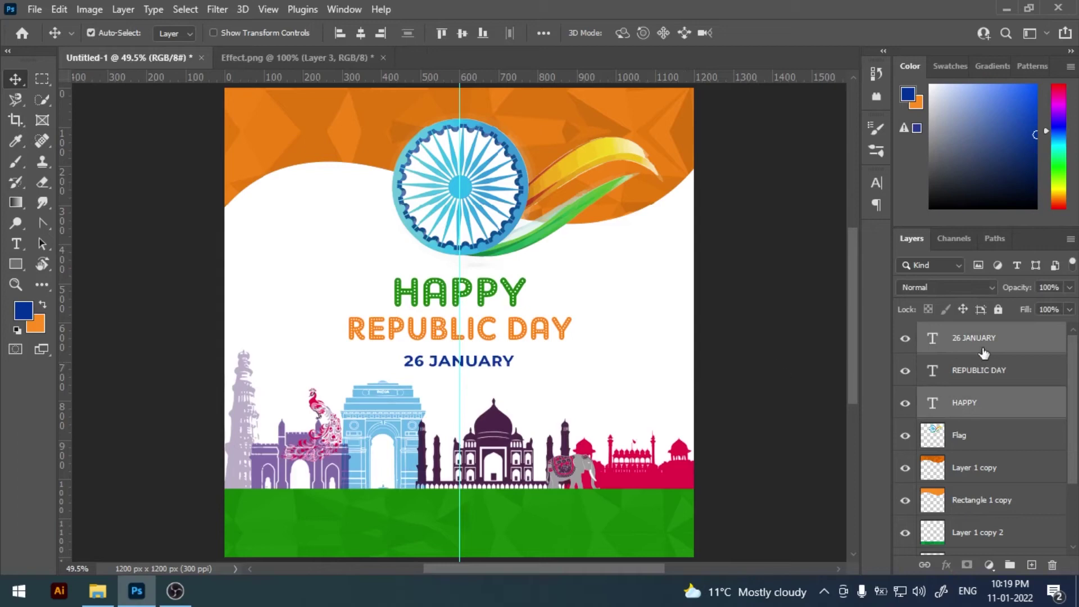
{"action": "key", "text": "alt+bracketleft"}
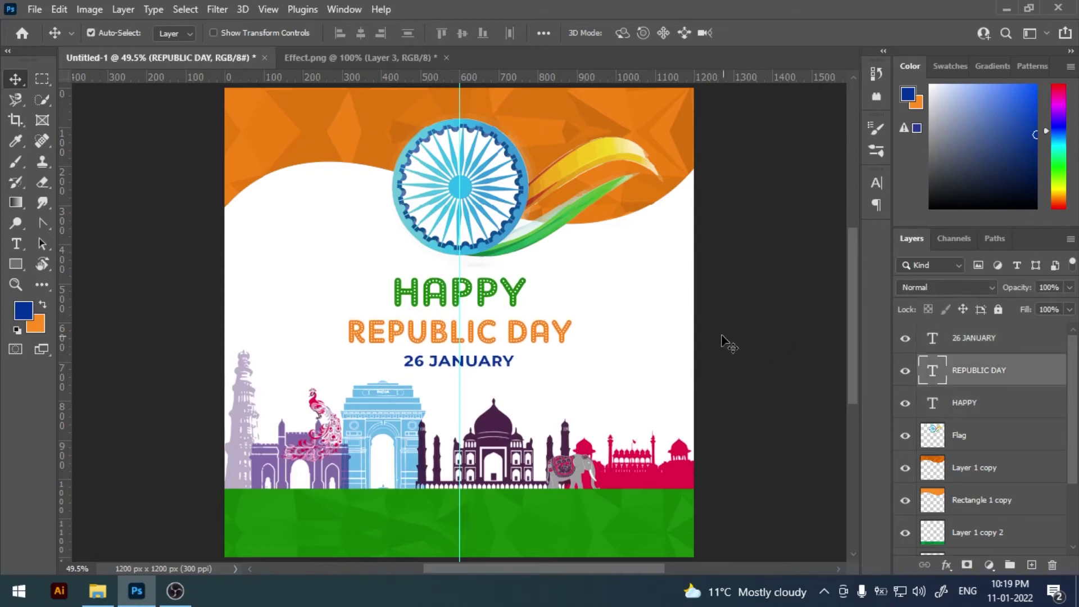
Copy Effect.png's full-height white polygon band to a layer and drag it onto the poster.
{"action": "left_click", "coordinate": [342, 56]}
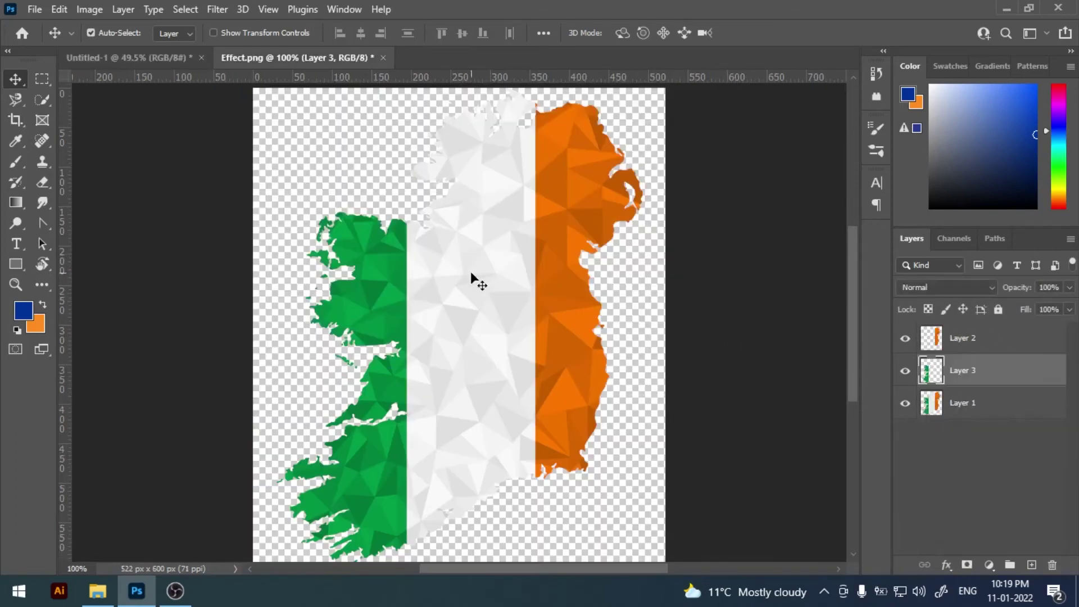
{"action": "key", "text": "m"}
{"action": "mouse_move", "coordinate": [408, 88]}
{"action": "left_mouse_down"}
{"action": "mouse_move", "coordinate": [521, 360]}
{"action": "mouse_move", "coordinate": [530, 560]}
{"action": "left_mouse_up"}
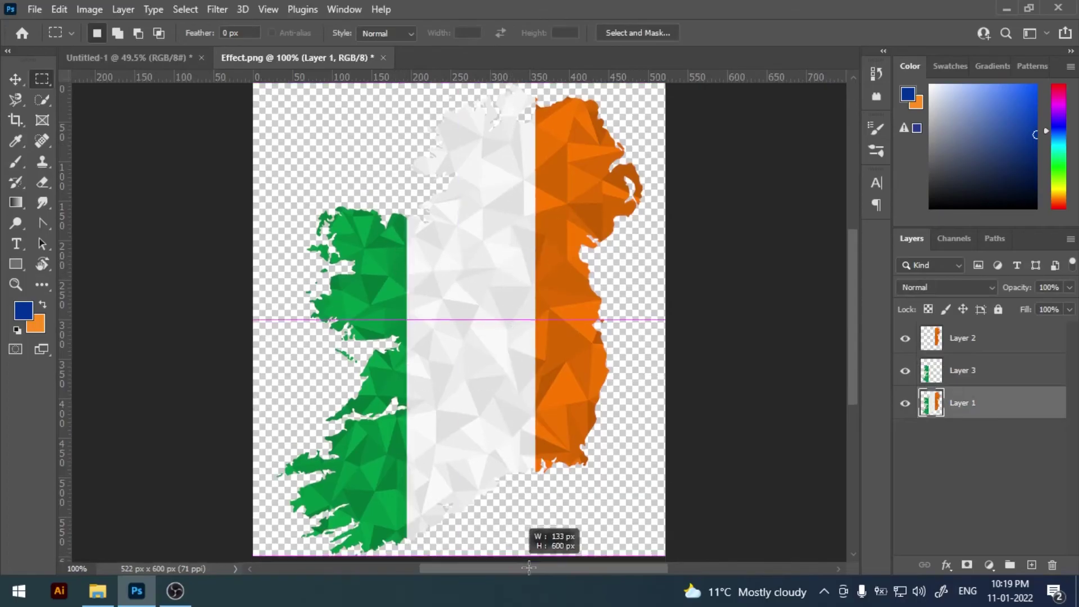
{"action": "left_click_drag", "start_coordinate": [530, 560], "coordinate": [534, 528]}
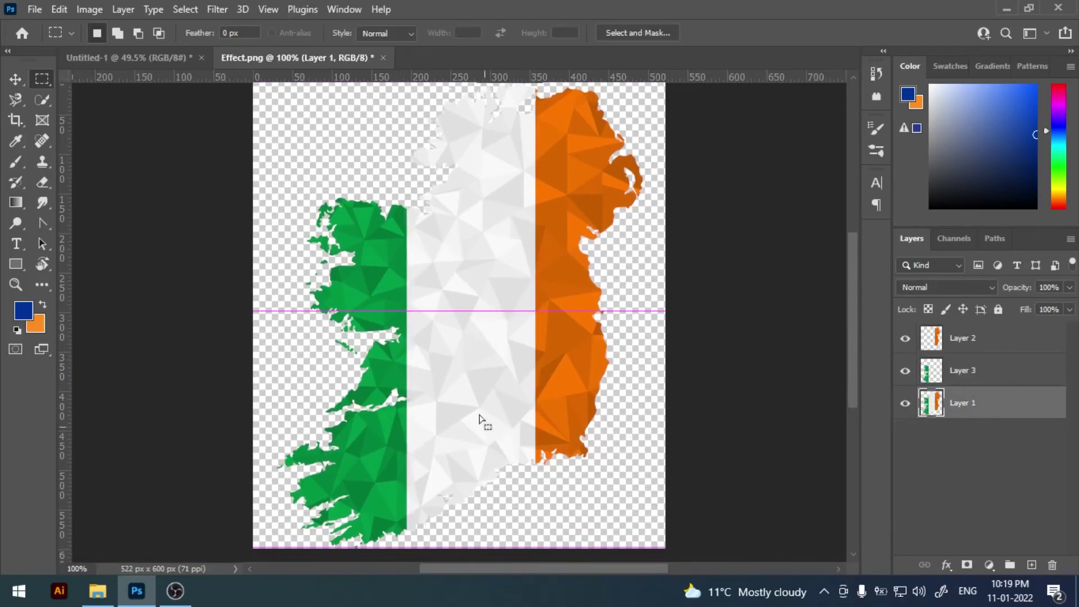
{"action": "key", "text": "ctrl+j"}
{"action": "key", "text": "v"}
{"action": "mouse_move", "coordinate": [460, 291]}
{"action": "left_mouse_down"}
{"action": "mouse_move", "coordinate": [456, 187]}
{"action": "mouse_move", "coordinate": [138, 45]}
{"action": "mouse_move", "coordinate": [465, 289]}
{"action": "left_mouse_up"}
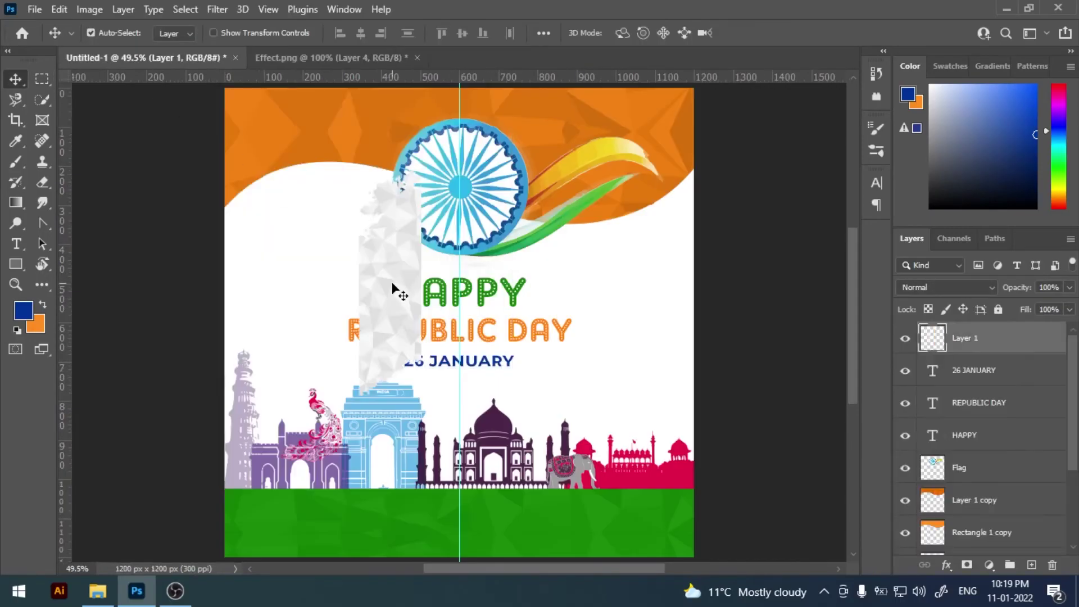
Rotate the white band 90° to lie horizontally and scale it to the poster width.
{"action": "key", "text": "ctrl+t"}
{"action": "left_click_drag", "start_coordinate": [451, 150], "coordinate": [572, 325]}
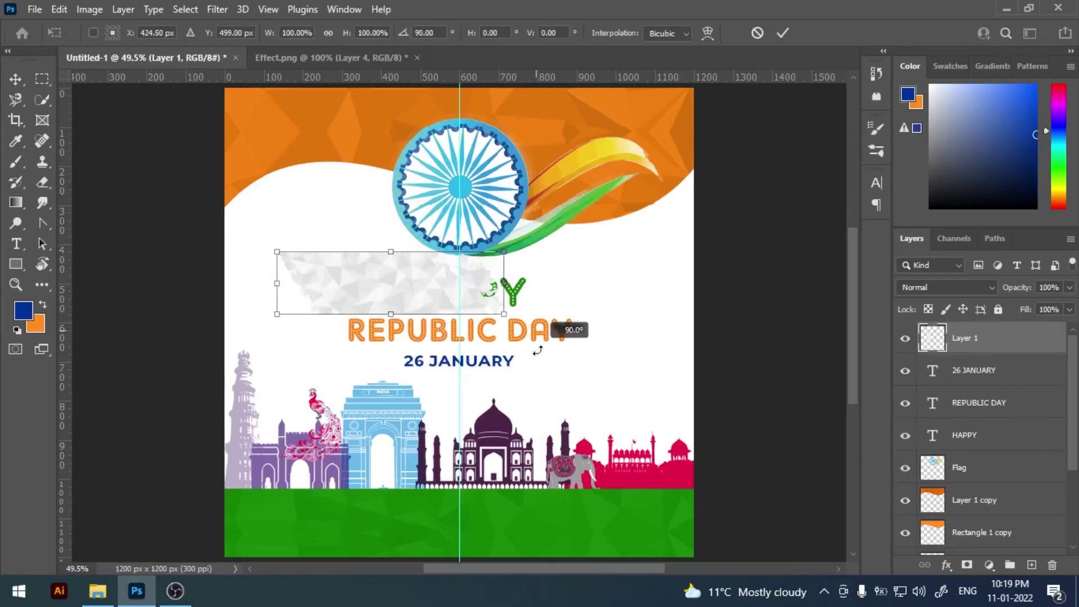
{"action": "left_click_drag", "start_coordinate": [504, 251], "coordinate": [625, 216]}
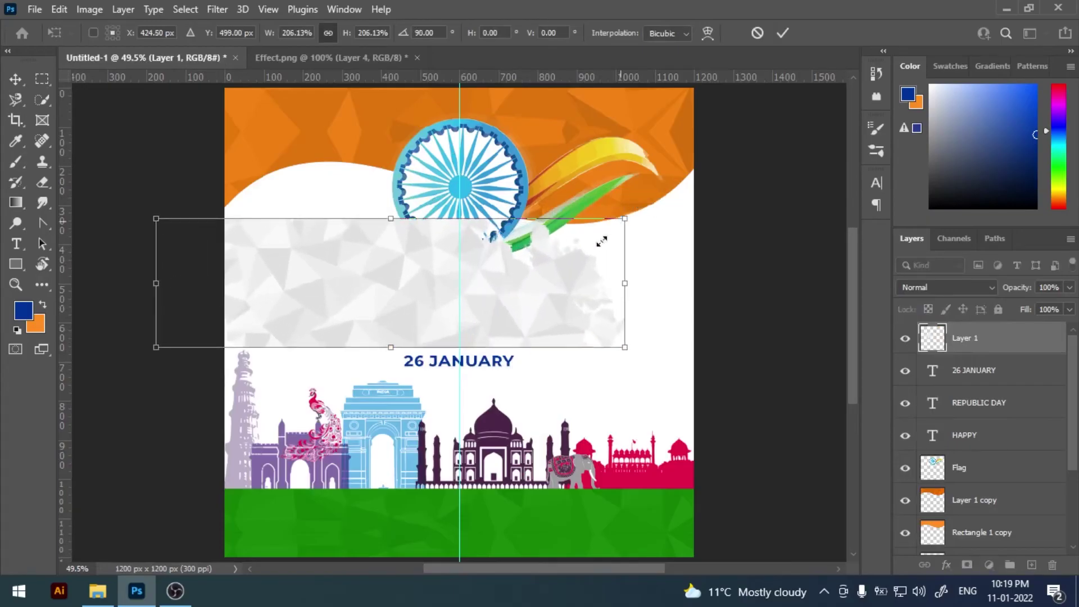
{"action": "left_click_drag", "start_coordinate": [588, 289], "coordinate": [636, 290]}
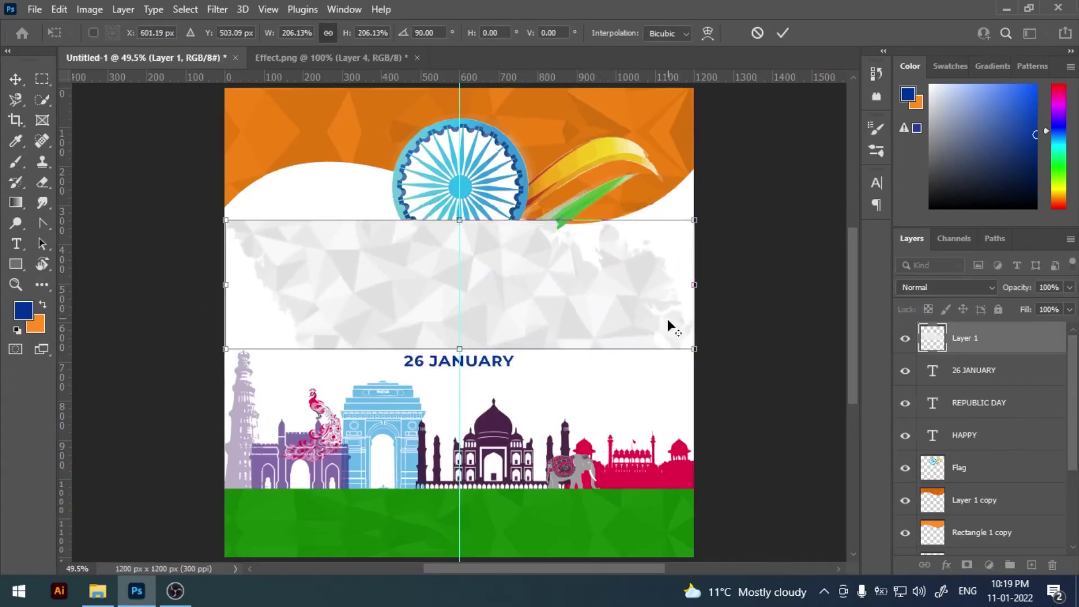
{"action": "left_click_drag", "start_coordinate": [693, 349], "coordinate": [699, 351]}
{"action": "key", "text": "Return"}
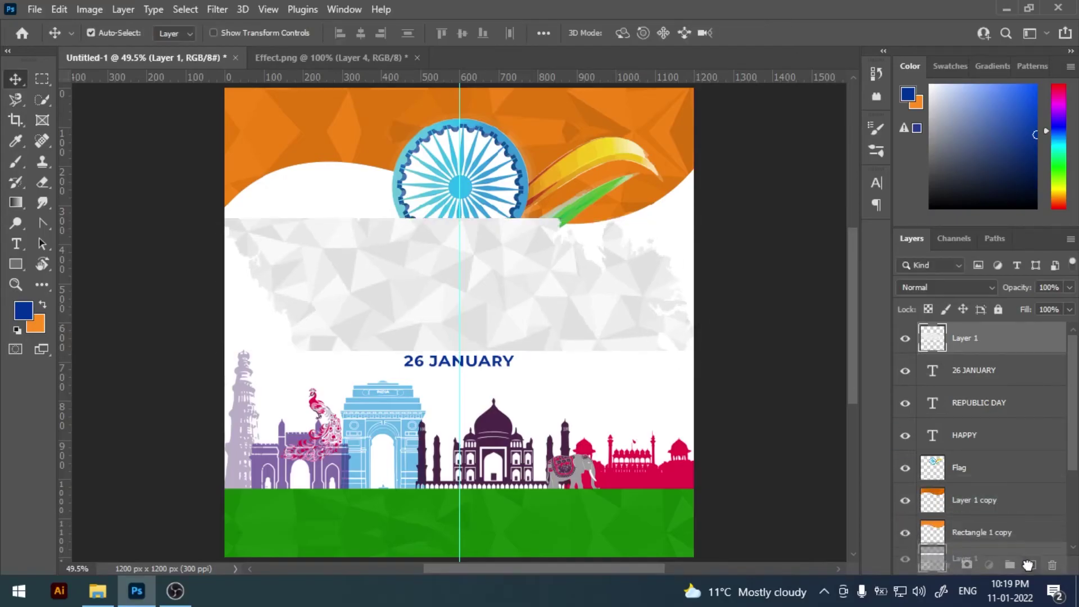
Duplicate the texture, move the copy down, flip it horizontally, and merge both layers.
{"action": "left_click_drag", "start_coordinate": [976, 346], "coordinate": [1031, 565]}
{"action": "key", "text": "shift+Down"}
{"action": "key", "text": "shift+Down"}
{"action": "key", "text": "shift+Down"}
{"action": "key", "text": "shift+Down"}
{"action": "key", "text": "shift+Down"}
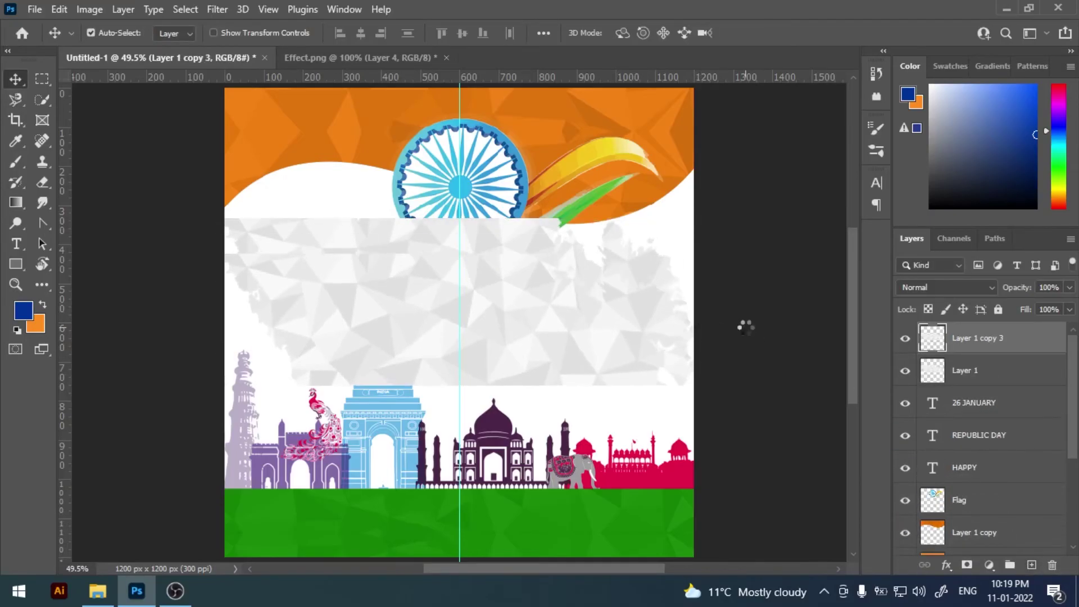
{"action": "key", "text": "shift+Down"}
{"action": "key", "text": "shift+Down"}
{"action": "key", "text": "shift+Down"}
{"action": "key", "text": "shift+Down"}
{"action": "key", "text": "shift+Down"}
{"action": "key", "text": "shift+Down"}
{"action": "key", "text": "shift+Down"}
{"action": "key", "text": "shift+Down"}
{"action": "key", "text": "shift+Down"}
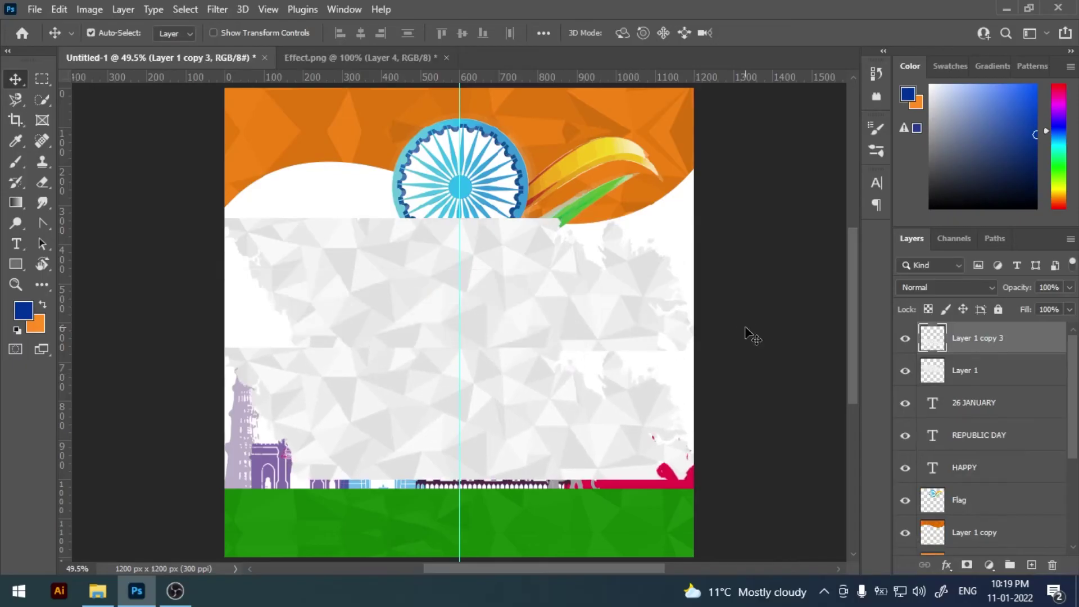
{"action": "key", "text": "shift+Down"}
{"action": "key", "text": "ctrl+t"}
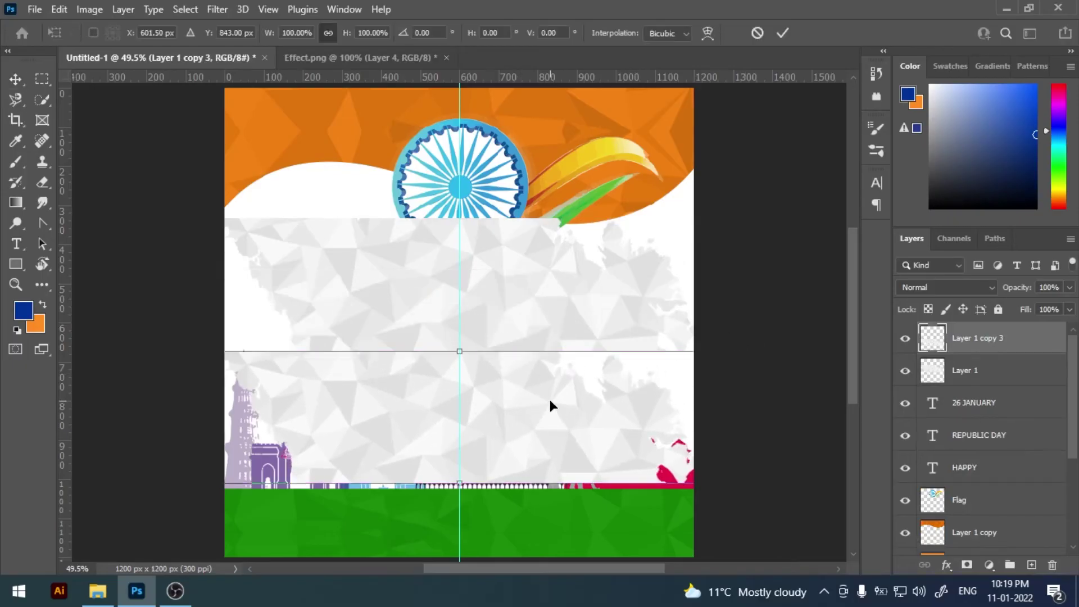
{"action": "right_click", "coordinate": [548, 397]}
{"action": "left_click", "coordinate": [600, 378]}
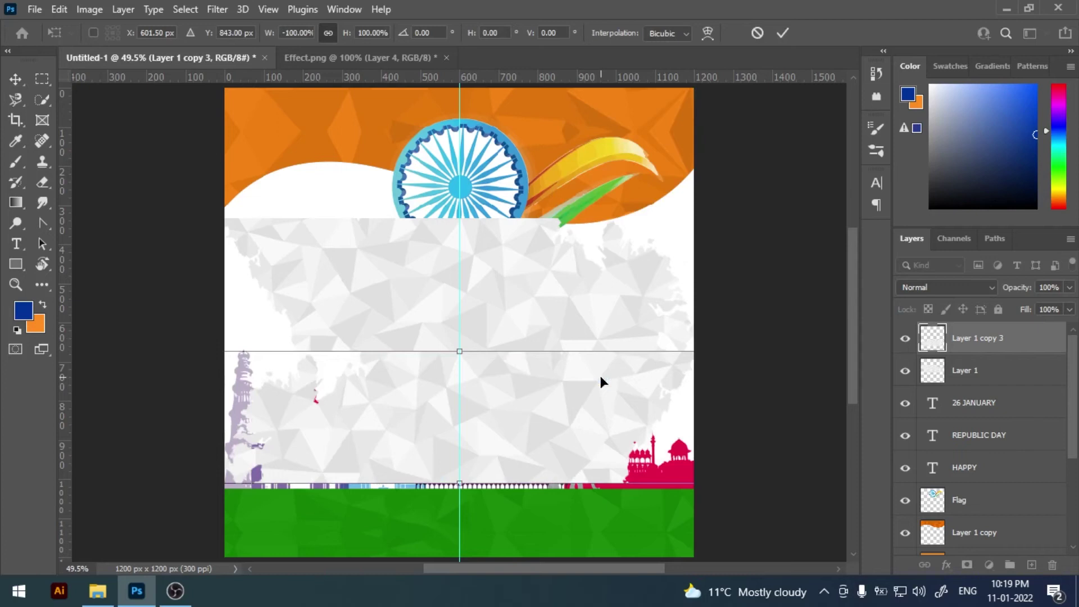
{"action": "key", "text": "Return"}
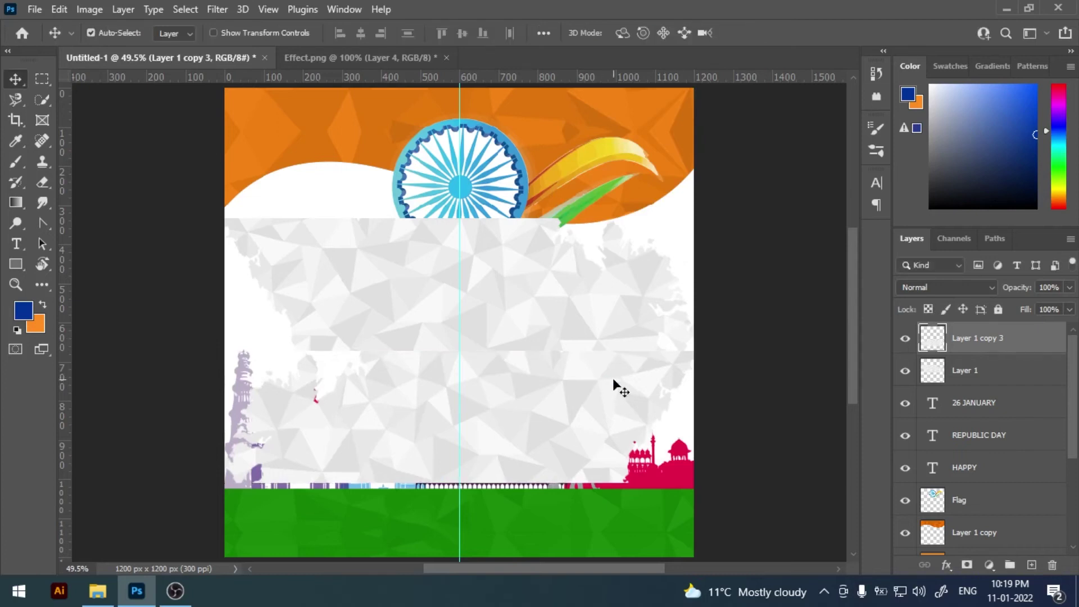
{"action": "left_click", "coordinate": [527, 300], "text": "shift"}
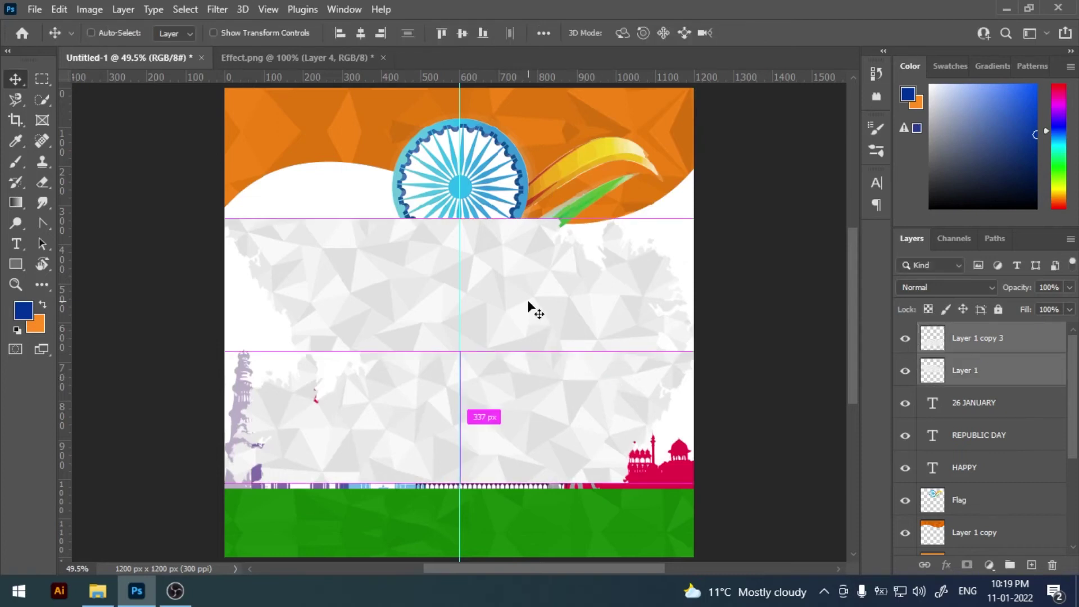
{"action": "key", "text": "ctrl+e"}
Select the texture's left strip and apply a Content-Aware fill to it.
{"action": "key", "text": "m"}
{"action": "left_click_drag", "start_coordinate": [213, 221], "coordinate": [381, 467]}
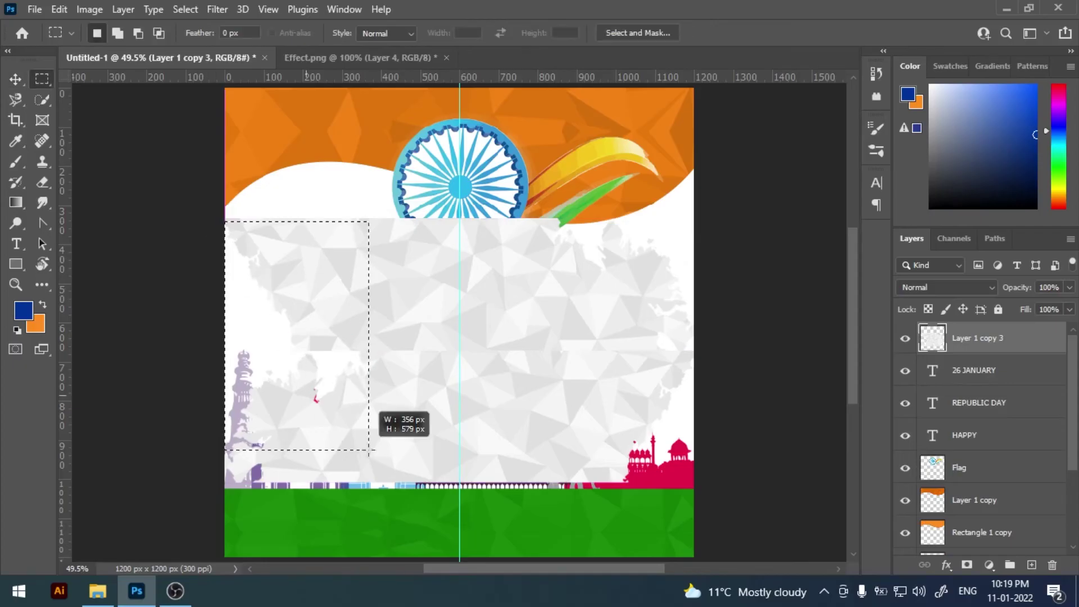
{"action": "right_click", "coordinate": [357, 418]}
{"action": "left_click", "coordinate": [382, 296]}
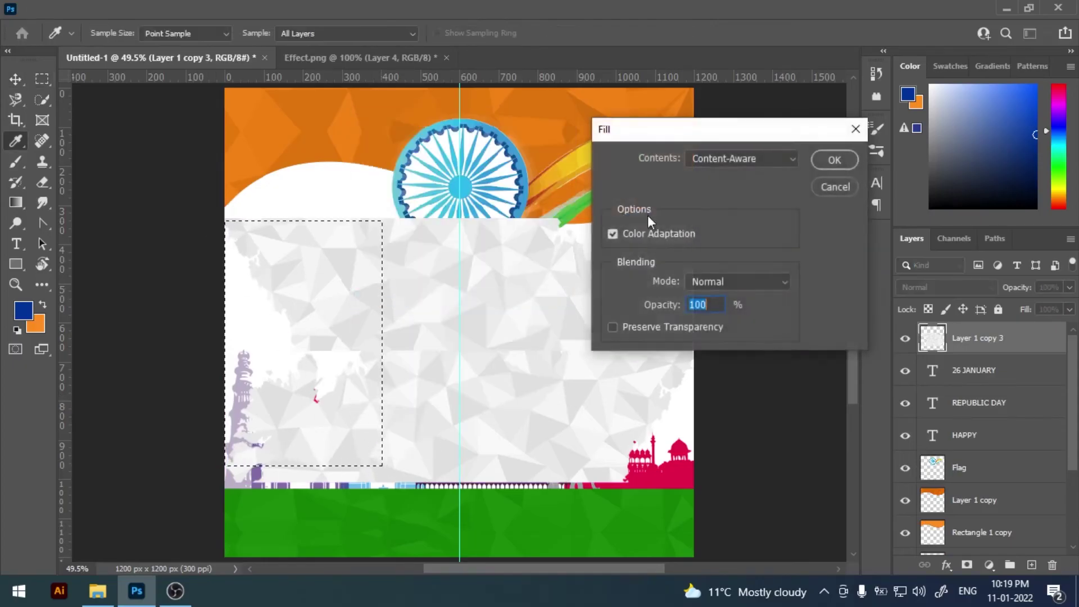
{"action": "left_click", "coordinate": [833, 159]}
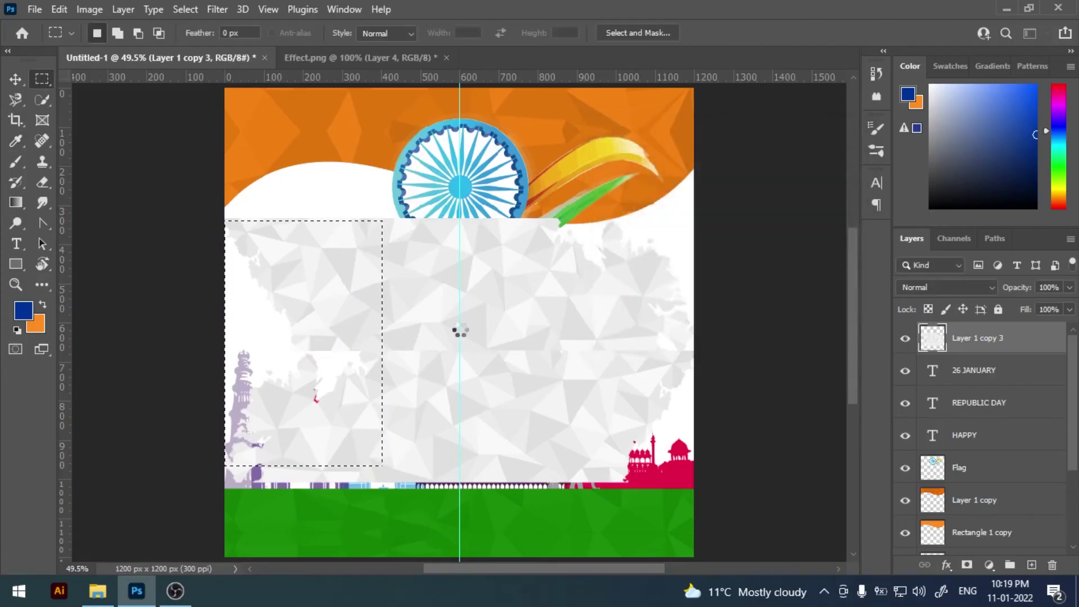
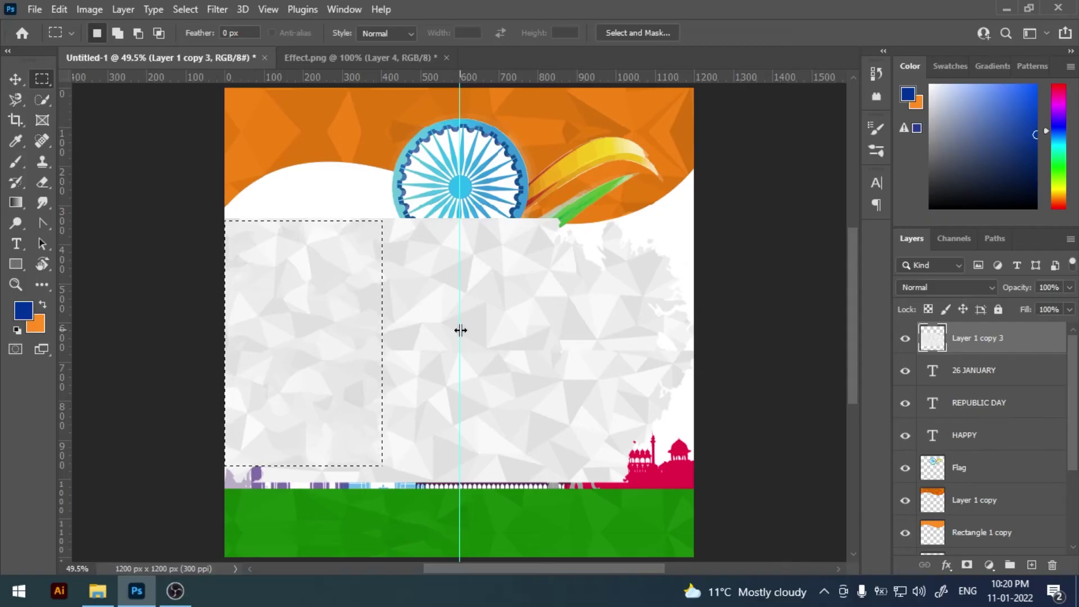
Enlarge the grey texture so it spans the poster's middle, shifted up and right.
{"action": "key", "text": "ctrl+d"}
{"action": "key", "text": "v"}
{"action": "left_click_drag", "start_coordinate": [447, 337], "coordinate": [413, 339]}
{"action": "key", "text": "ctrl+t"}
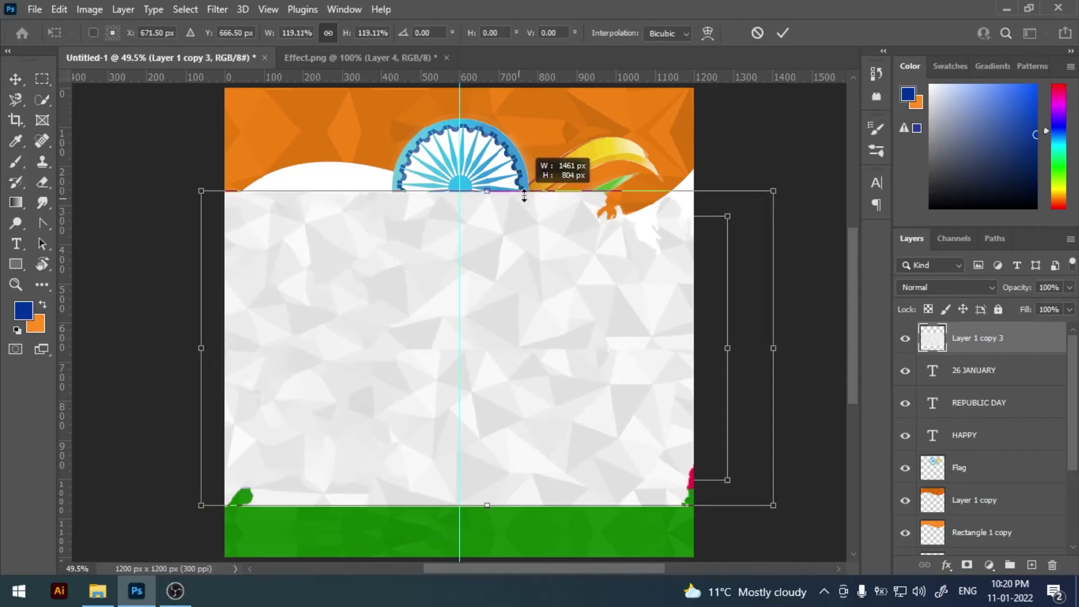
{"action": "left_click_drag", "start_coordinate": [493, 217], "coordinate": [493, 193]}
{"action": "left_click_drag", "start_coordinate": [537, 271], "coordinate": [550, 257]}
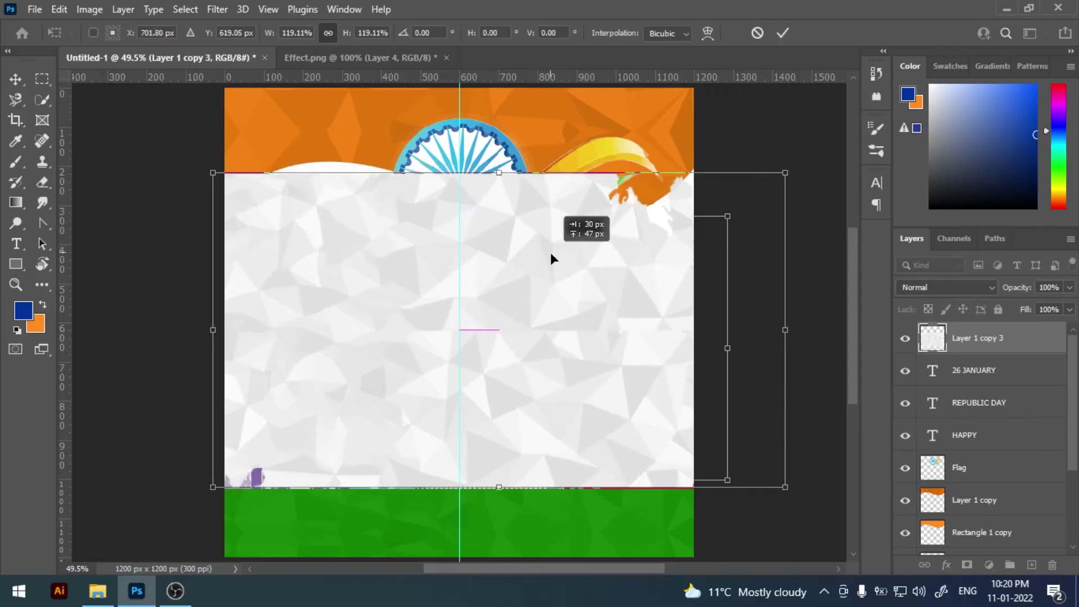
{"action": "left_click_drag", "start_coordinate": [503, 173], "coordinate": [517, 163]}
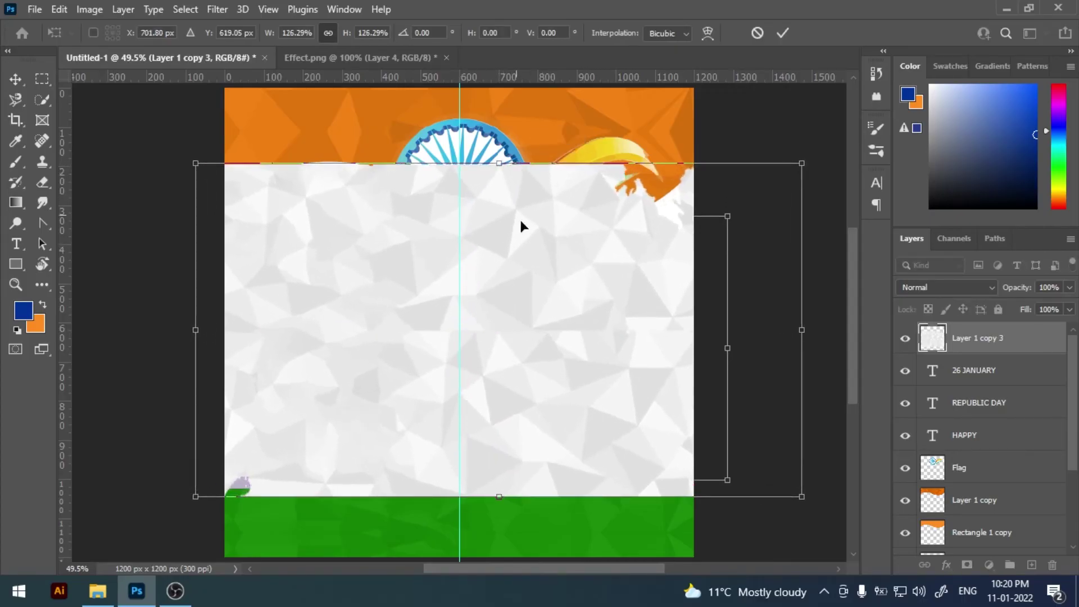
{"action": "left_click_drag", "start_coordinate": [520, 223], "coordinate": [537, 220]}
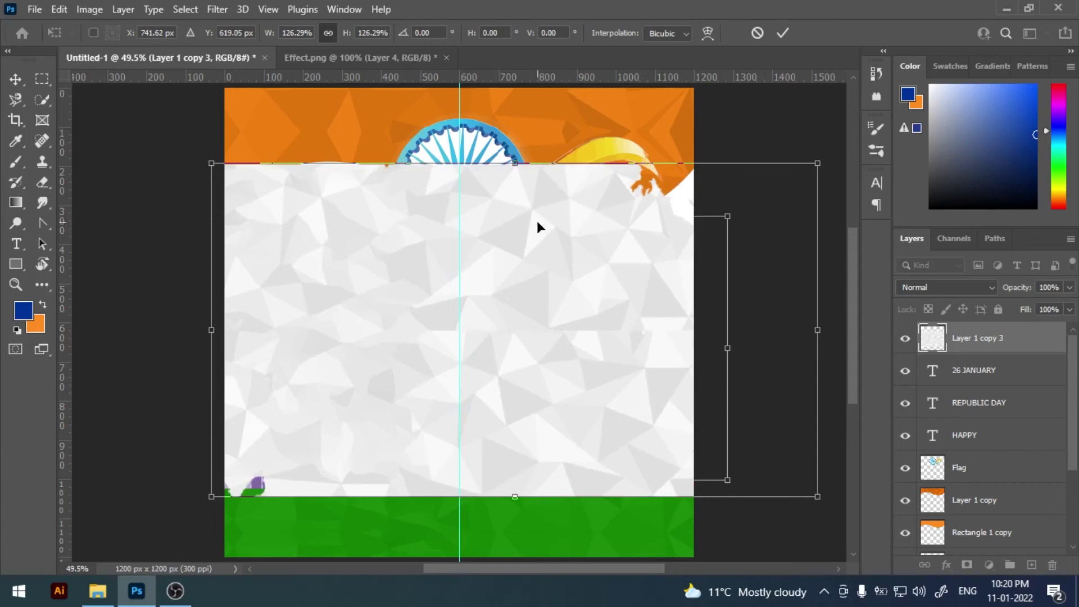
{"action": "key", "text": "Return"}
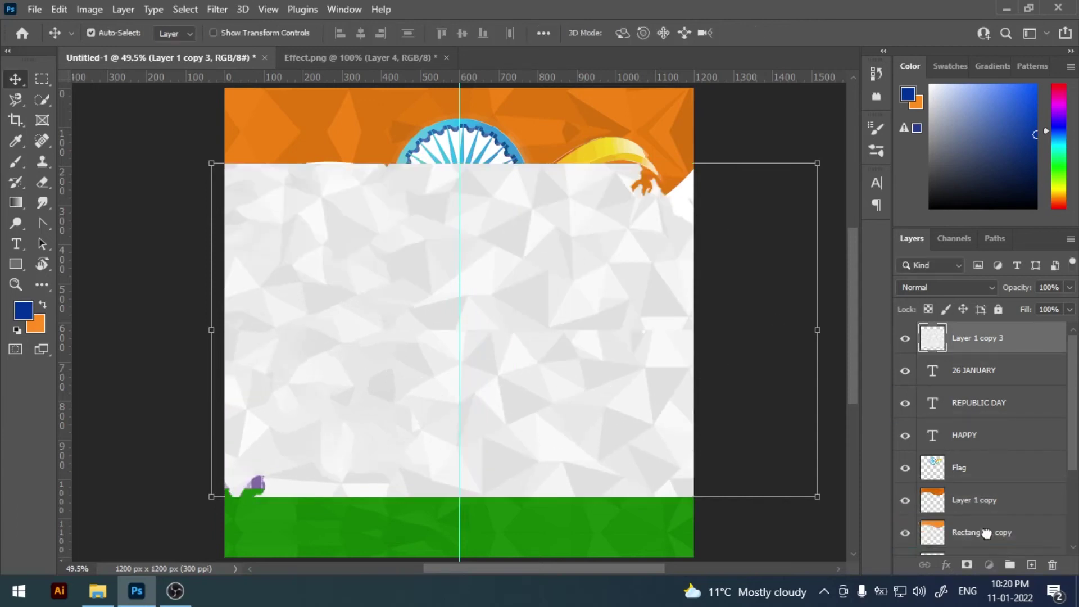
Move the texture layer below the chakra, the text and the monument skyline.
{"action": "left_click_drag", "start_coordinate": [941, 347], "coordinate": [981, 544]}
{"action": "scroll", "coordinate": [1070, 517], "scroll_direction": "down", "scroll_amount": 1}
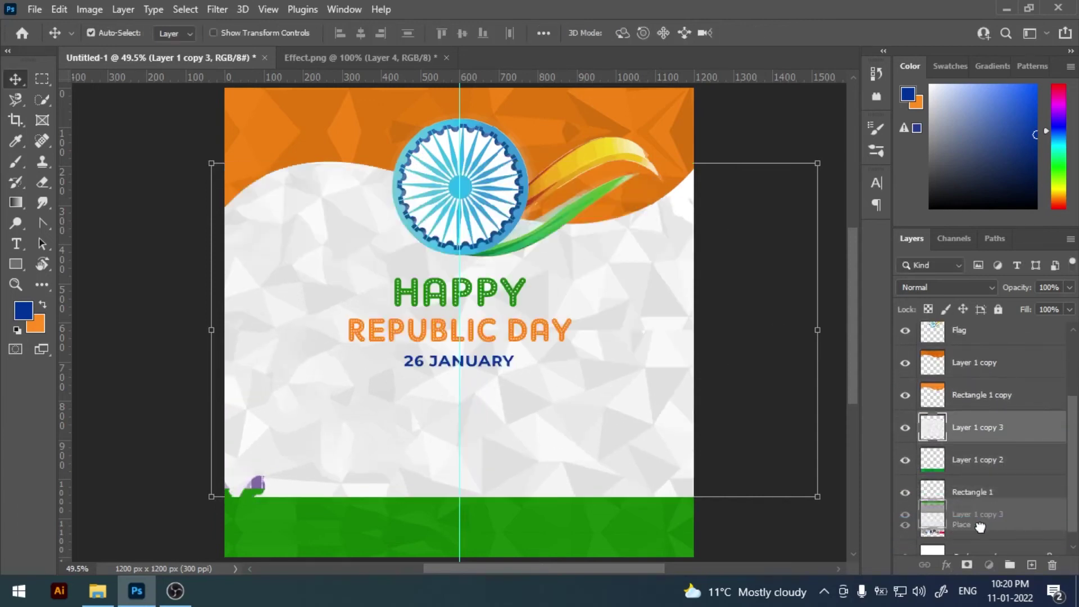
{"action": "left_click_drag", "start_coordinate": [978, 427], "coordinate": [967, 538]}
{"action": "scroll", "coordinate": [1072, 509], "scroll_direction": "down", "scroll_amount": 1}
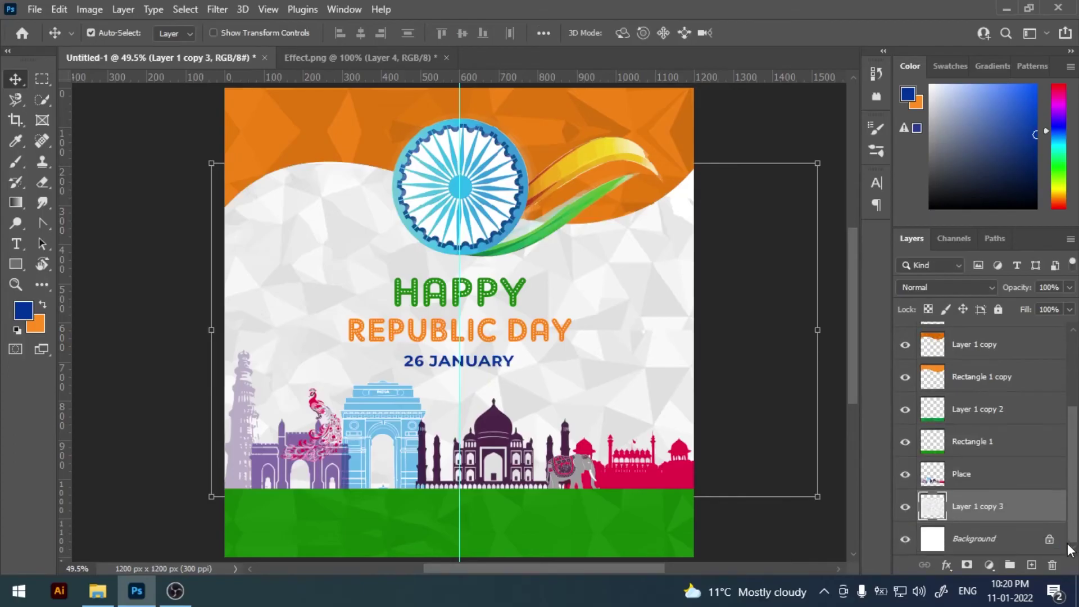
Set the texture layer's opacity to 35% and lock it completely.
{"action": "left_click_drag", "start_coordinate": [1018, 288], "coordinate": [971, 289]}
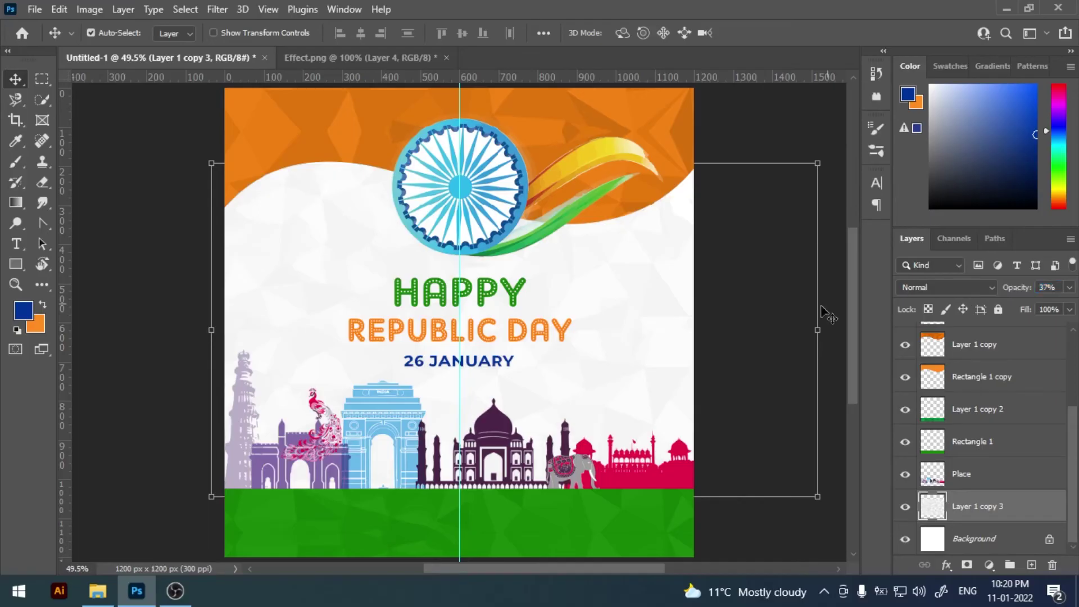
{"action": "left_click", "coordinate": [777, 142]}
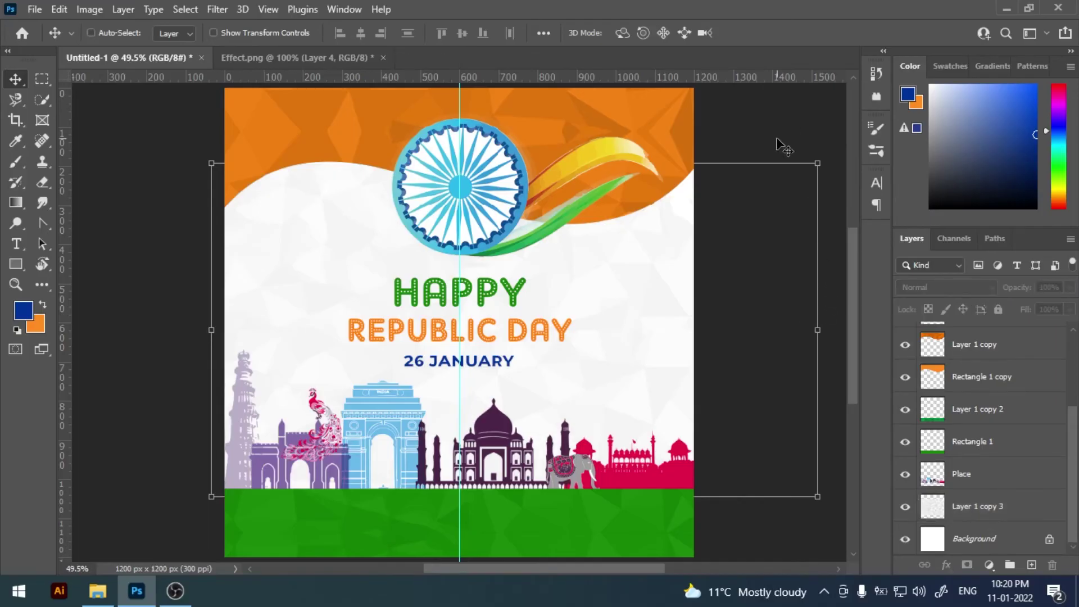
{"action": "key", "text": "ctrl"}
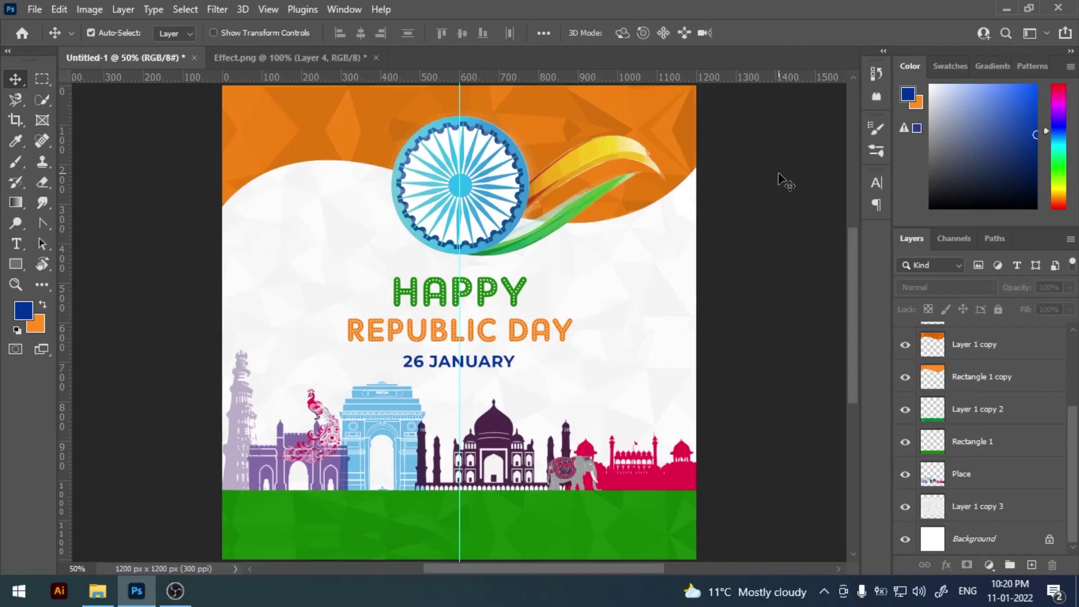
{"action": "left_click", "coordinate": [670, 330]}
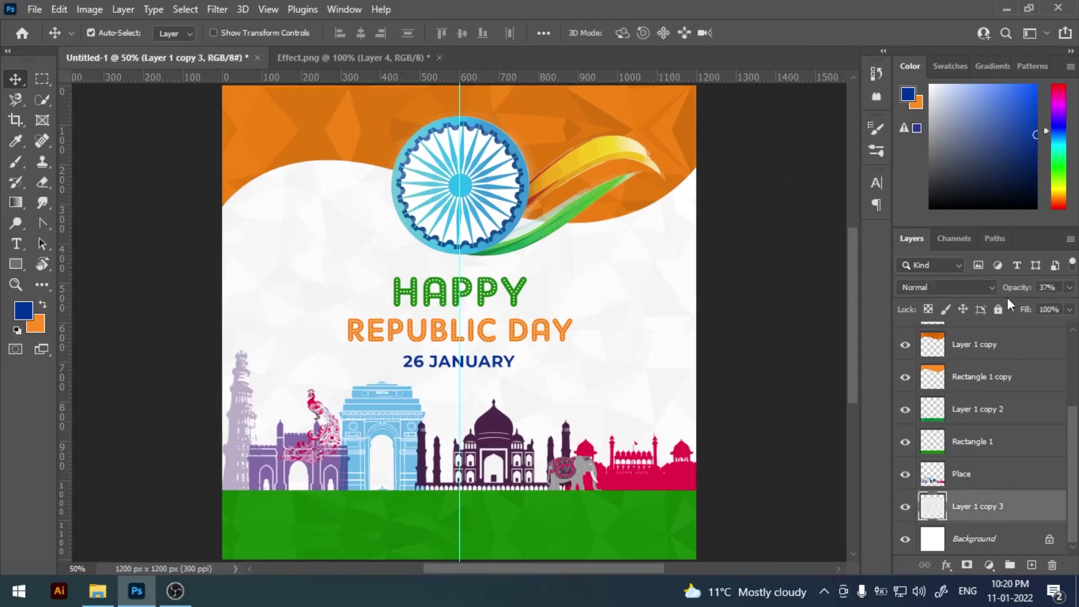
{"action": "type", "text": "3"}
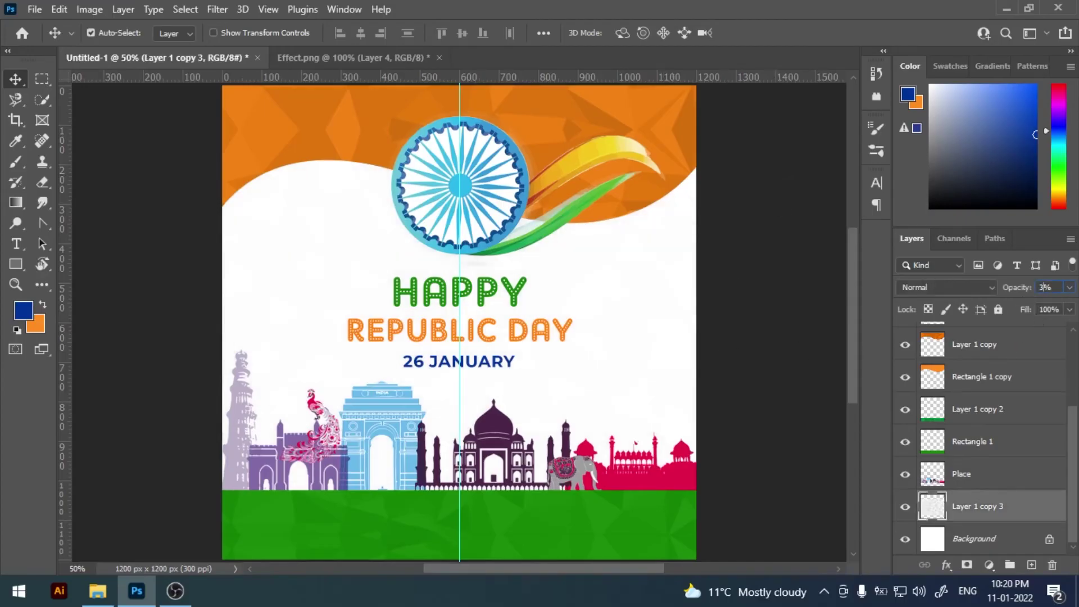
{"action": "type", "text": "5"}
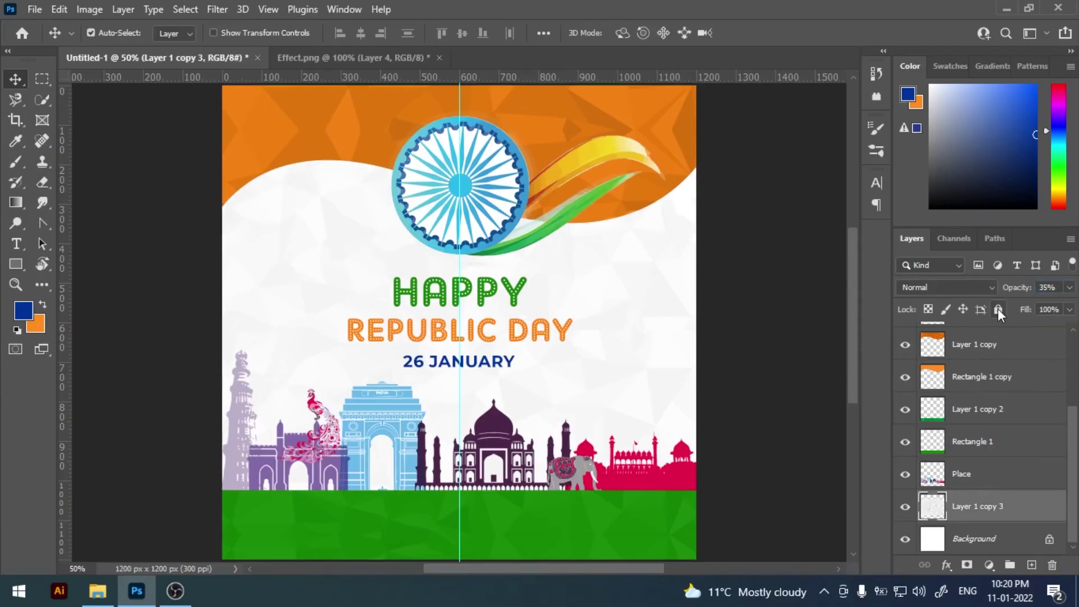
{"action": "left_click", "coordinate": [998, 309]}
{"action": "left_click", "coordinate": [734, 328]}
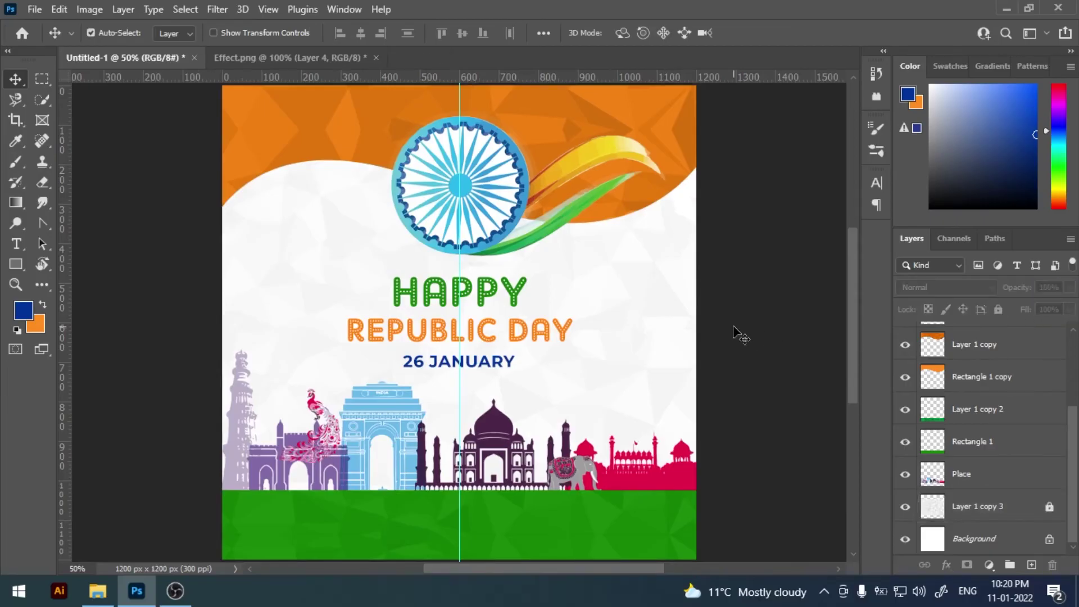
{"action": "scroll", "coordinate": [749, 281], "scroll_direction": "up", "scroll_amount": 2}
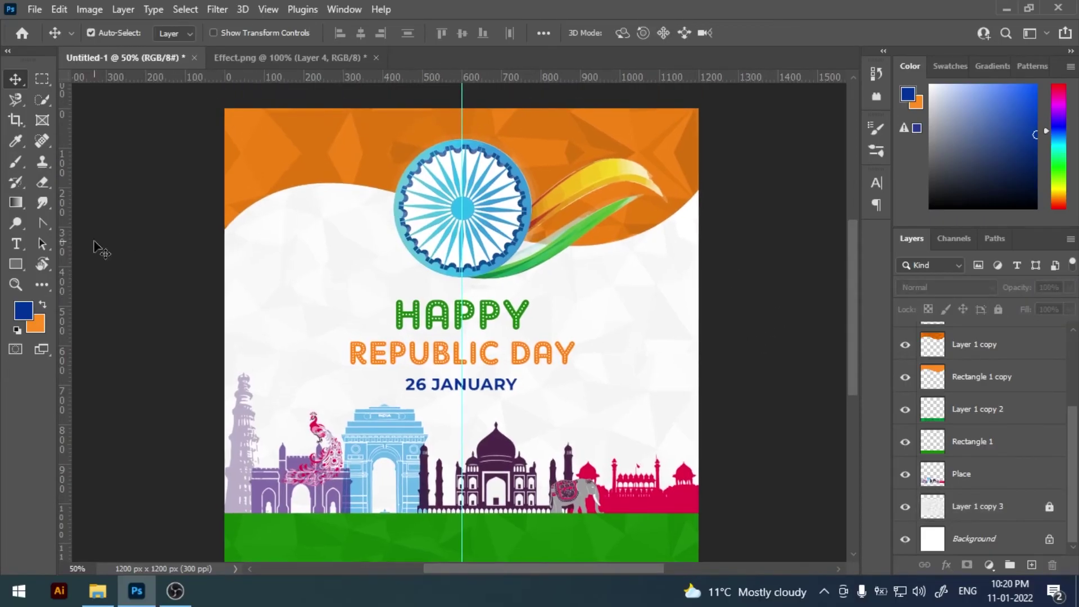
Draw a rounded flower custom shape from the Flowers set to the right of HAPPY.
{"action": "right_click", "coordinate": [15, 265]}
{"action": "left_click", "coordinate": [77, 337]}
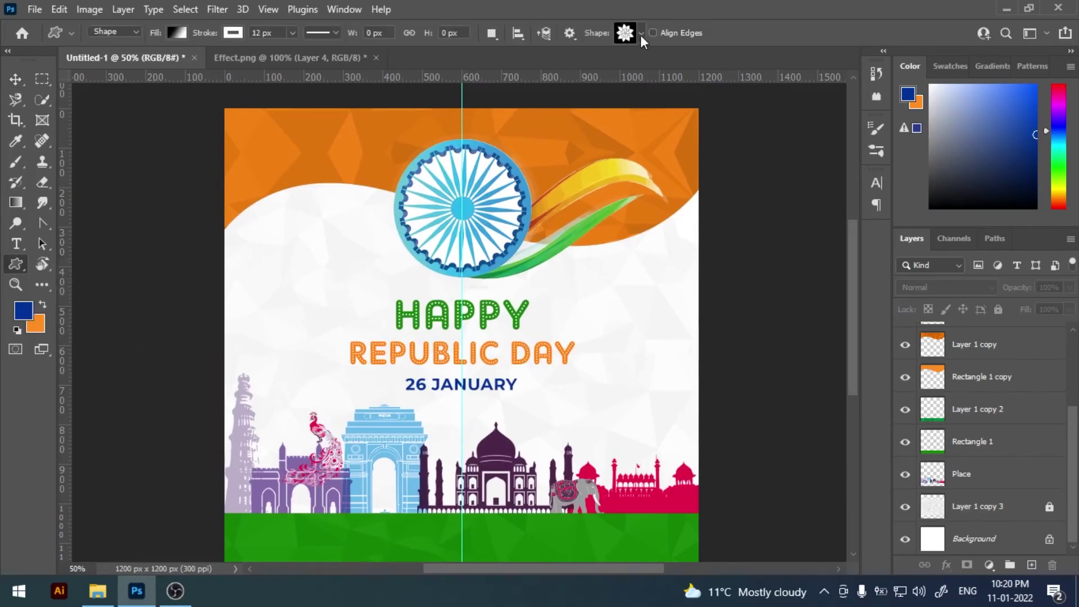
{"action": "left_click", "coordinate": [641, 34]}
{"action": "left_click", "coordinate": [531, 137]}
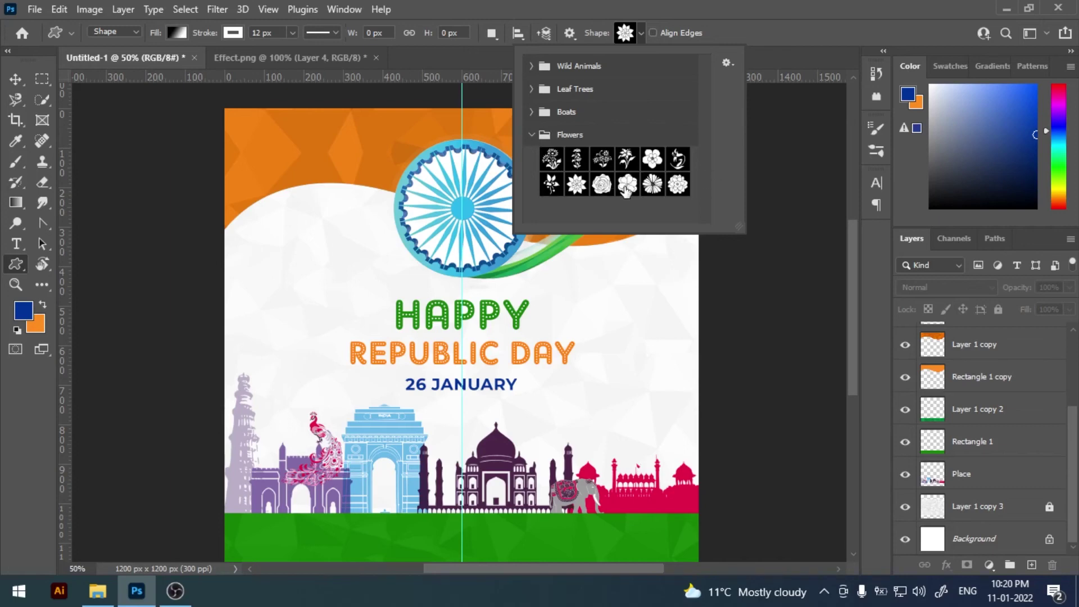
{"action": "left_click", "coordinate": [627, 185]}
{"action": "left_click_drag", "start_coordinate": [598, 291], "coordinate": [641, 334]}
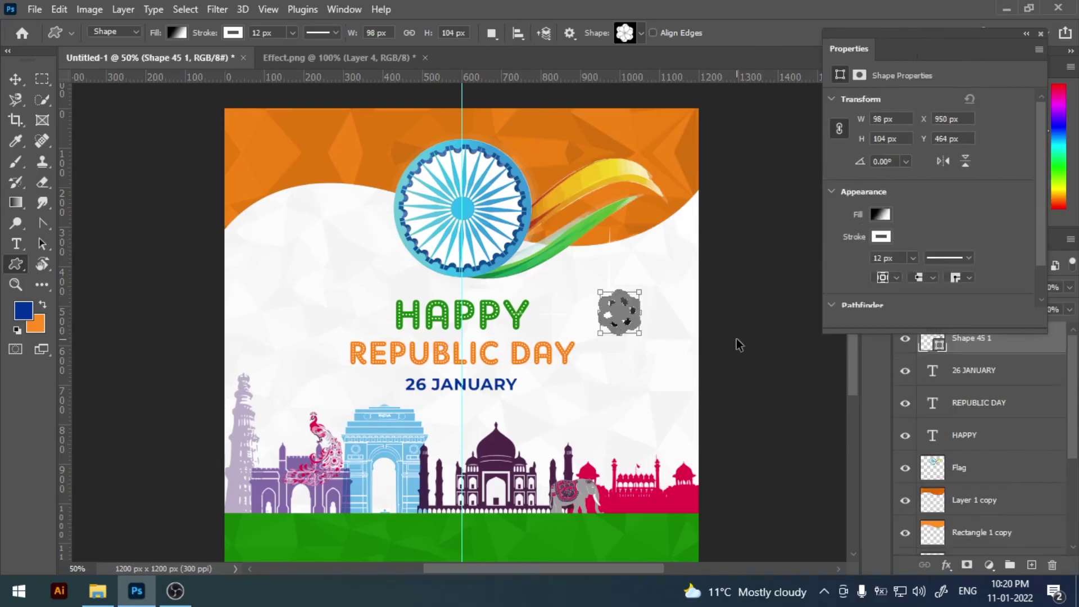
Replace it with a spiky flower shape drawn near the poster's upper left.
{"action": "key", "text": "ctrl+z"}
{"action": "left_click", "coordinate": [641, 36]}
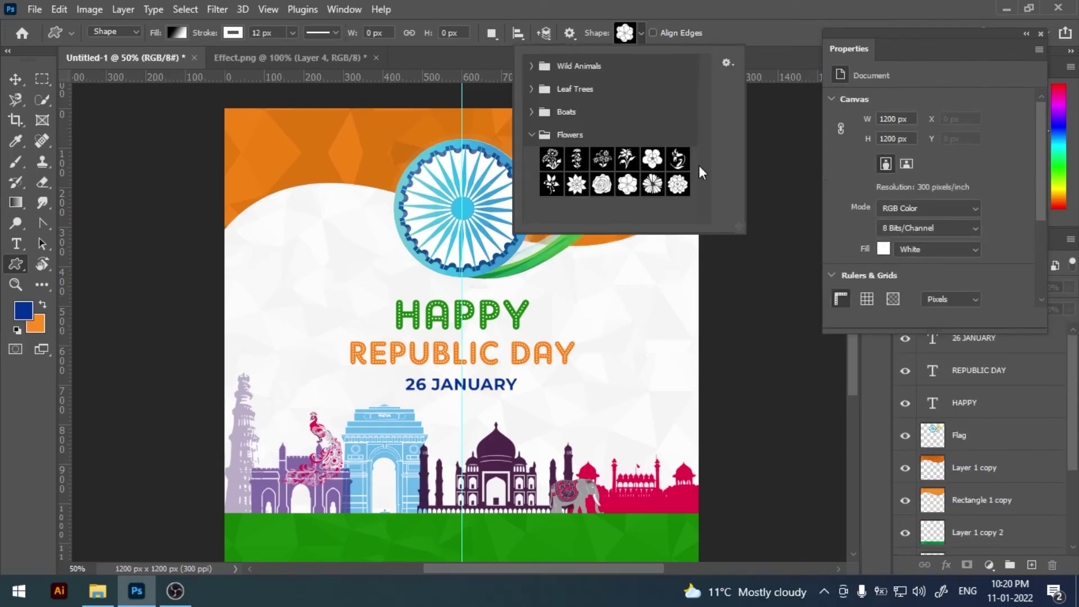
{"action": "left_click", "coordinate": [576, 186]}
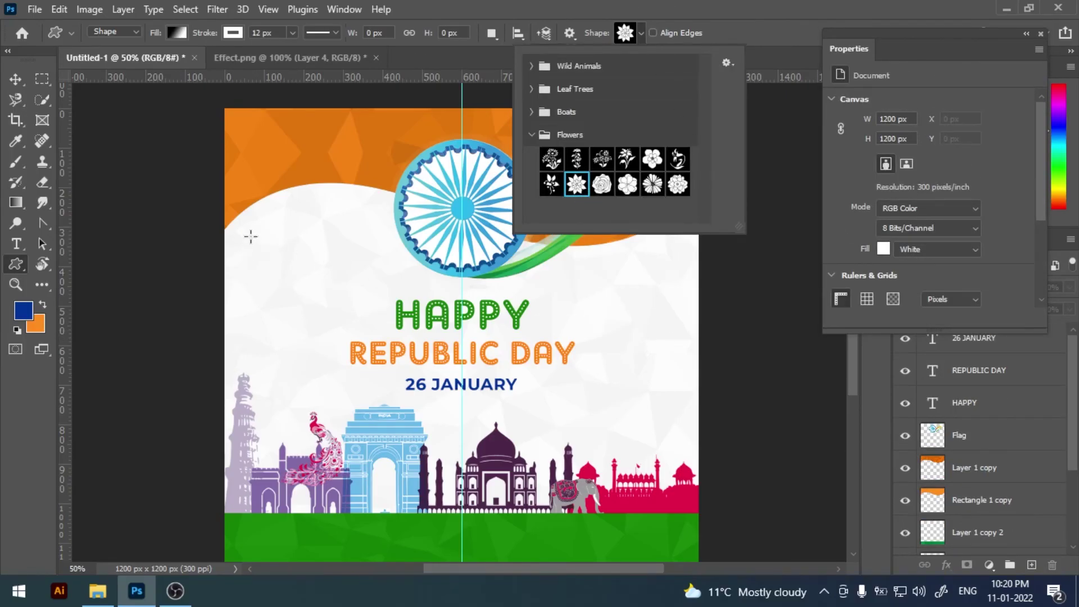
{"action": "left_click_drag", "start_coordinate": [251, 236], "coordinate": [298, 285]}
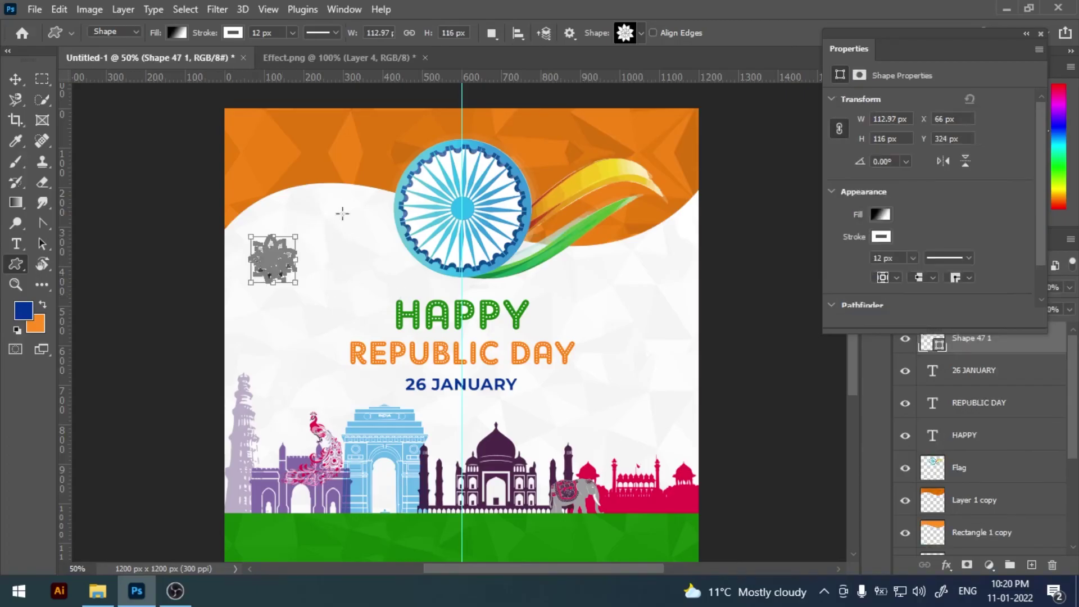
Give the flower no outline and a solid green fill, nudging it slightly up.
{"action": "left_click", "coordinate": [232, 33]}
{"action": "left_click", "coordinate": [142, 64]}
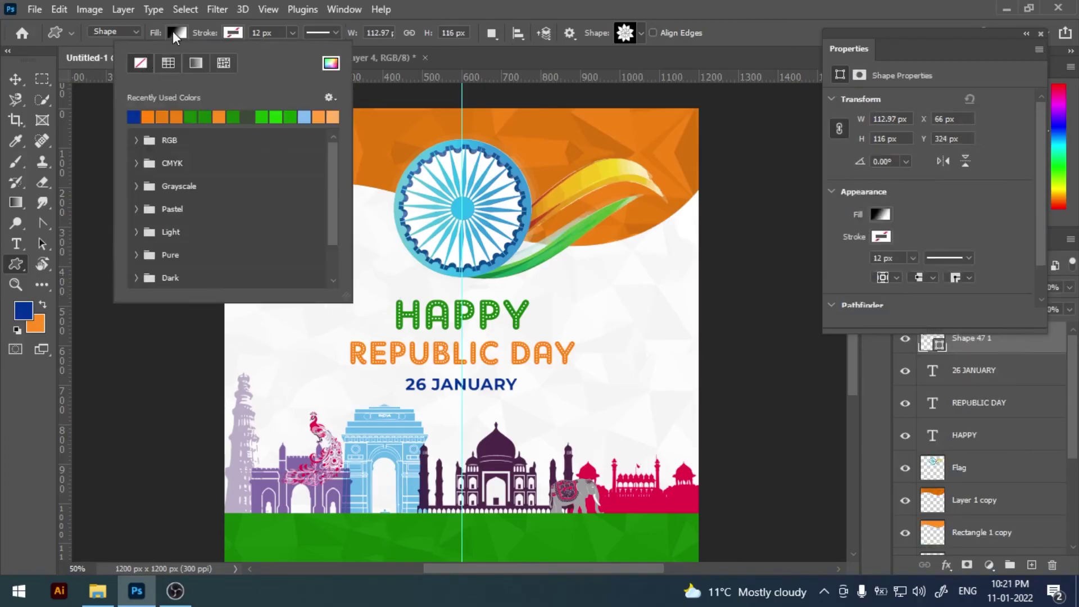
{"action": "left_click", "coordinate": [173, 31]}
{"action": "left_click", "coordinate": [112, 64]}
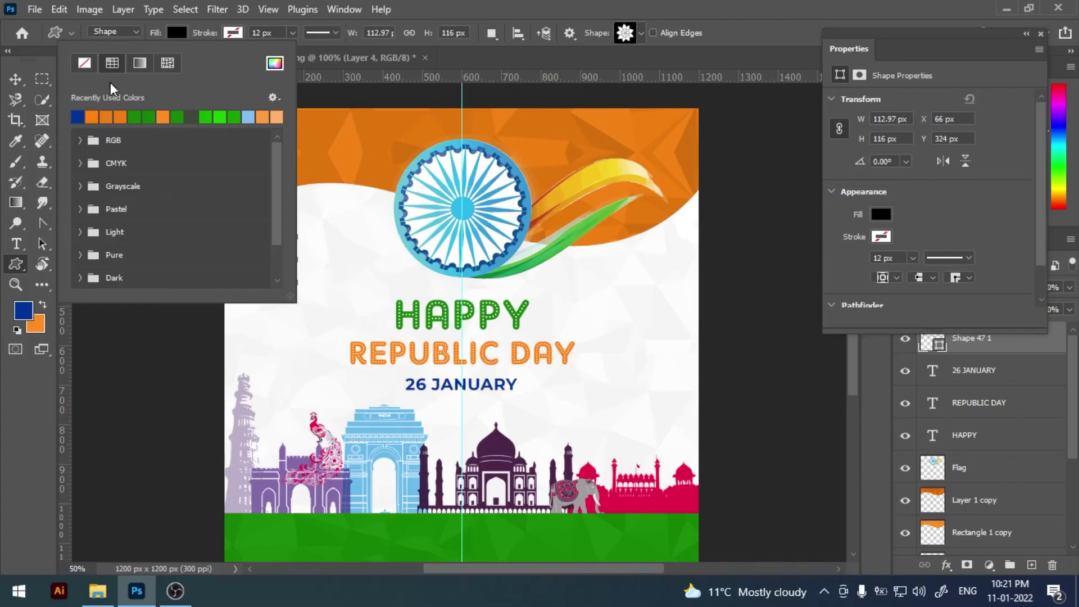
{"action": "left_click", "coordinate": [136, 116]}
{"action": "left_click", "coordinate": [15, 78]}
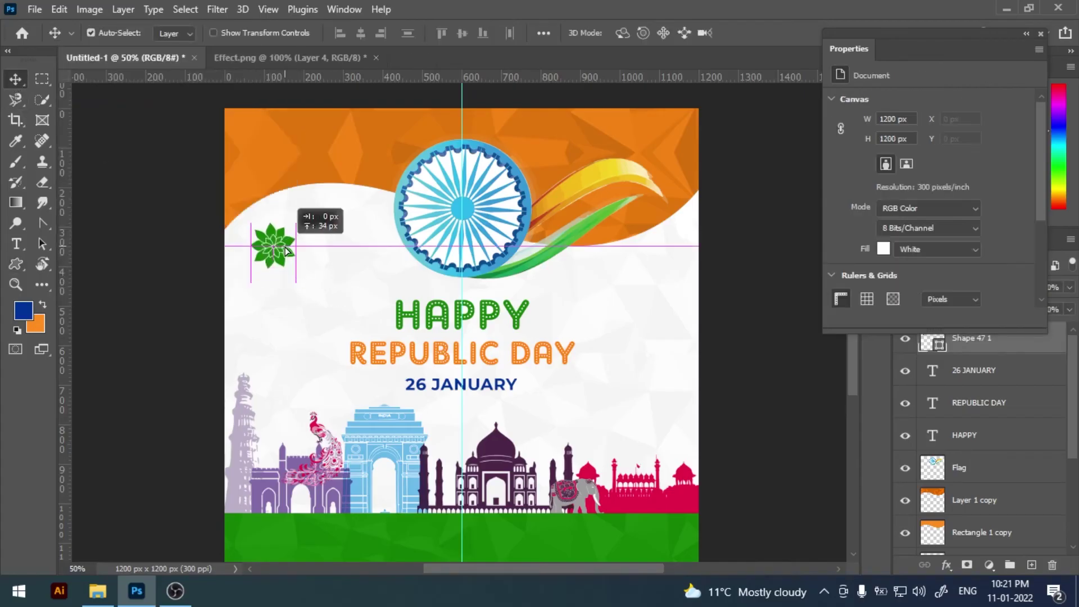
{"action": "left_click_drag", "start_coordinate": [275, 258], "coordinate": [275, 245]}
Duplicate the green flower layer, move the copy down-right and fill it orange.
{"action": "left_click", "coordinate": [1040, 34]}
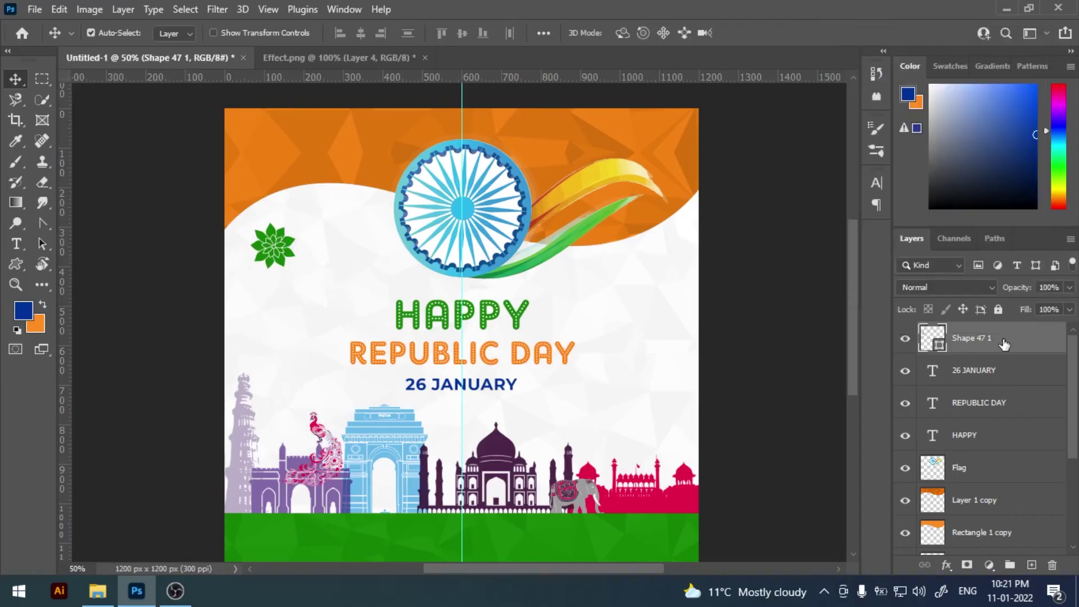
{"action": "mouse_move", "coordinate": [1003, 344]}
{"action": "left_mouse_down"}
{"action": "mouse_move", "coordinate": [1048, 555]}
{"action": "mouse_move", "coordinate": [1031, 564]}
{"action": "left_mouse_up"}
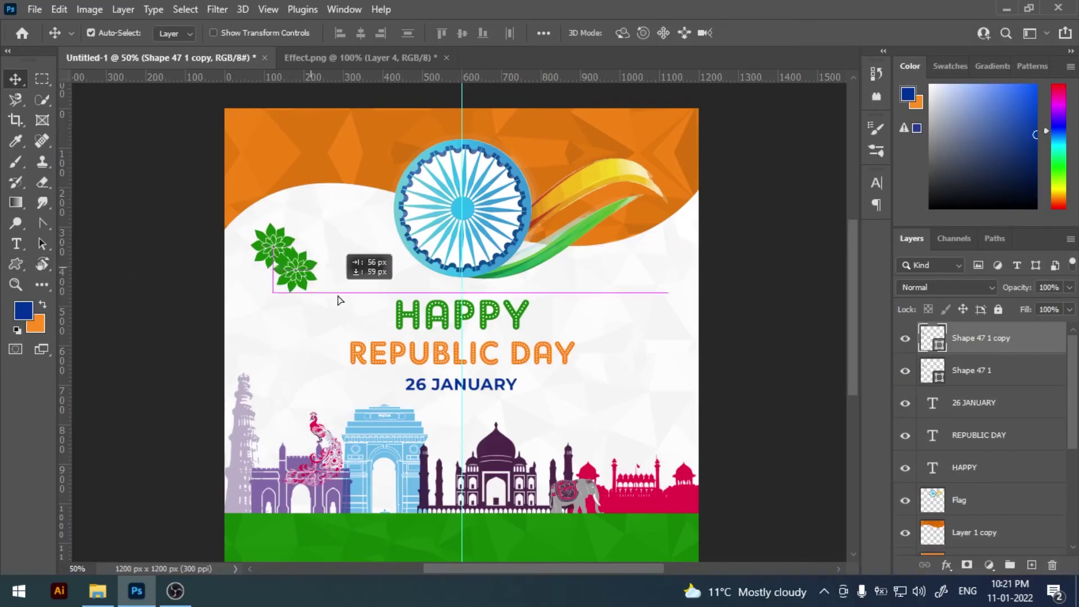
{"action": "left_click_drag", "start_coordinate": [296, 247], "coordinate": [349, 301]}
{"action": "left_click", "coordinate": [15, 264]}
{"action": "left_click", "coordinate": [175, 33]}
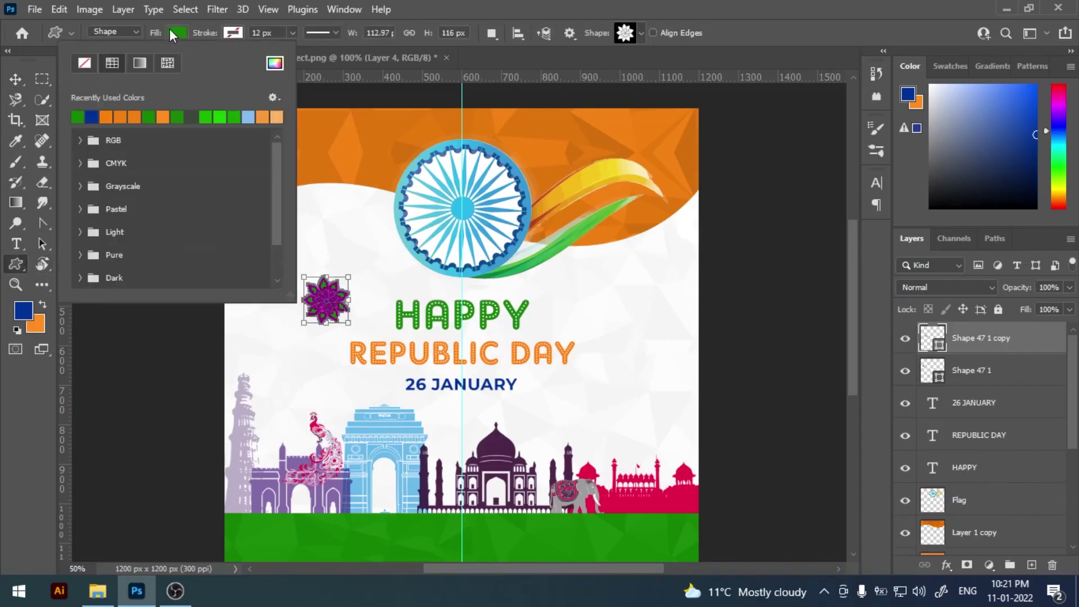
{"action": "left_click", "coordinate": [107, 116]}
{"action": "left_click", "coordinate": [15, 78]}
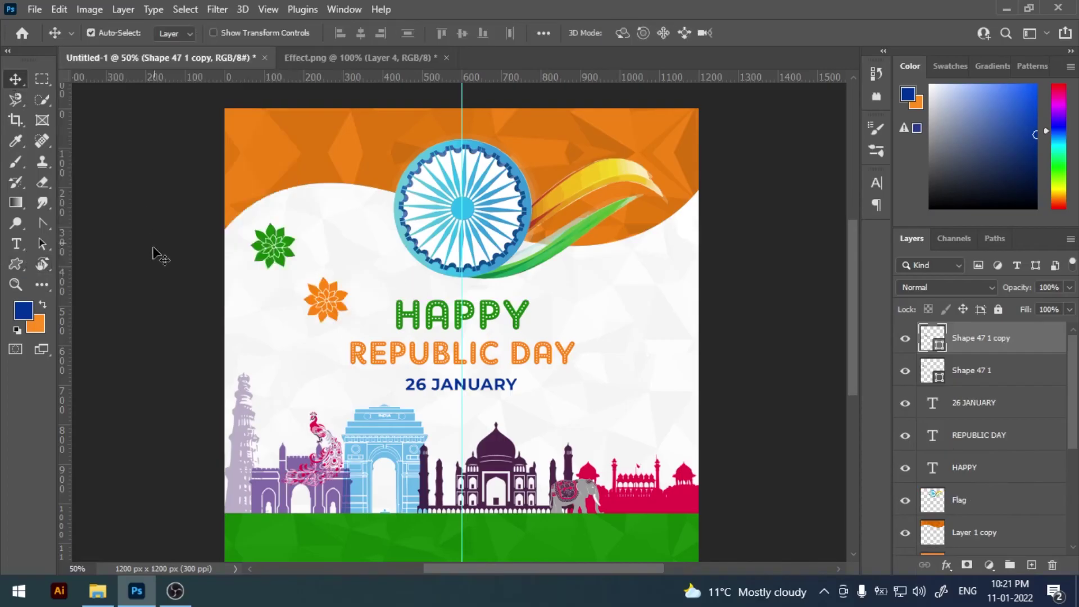
Fade both the orange and green flower layers by typing an opacity of 30.
{"action": "left_click", "coordinate": [152, 254]}
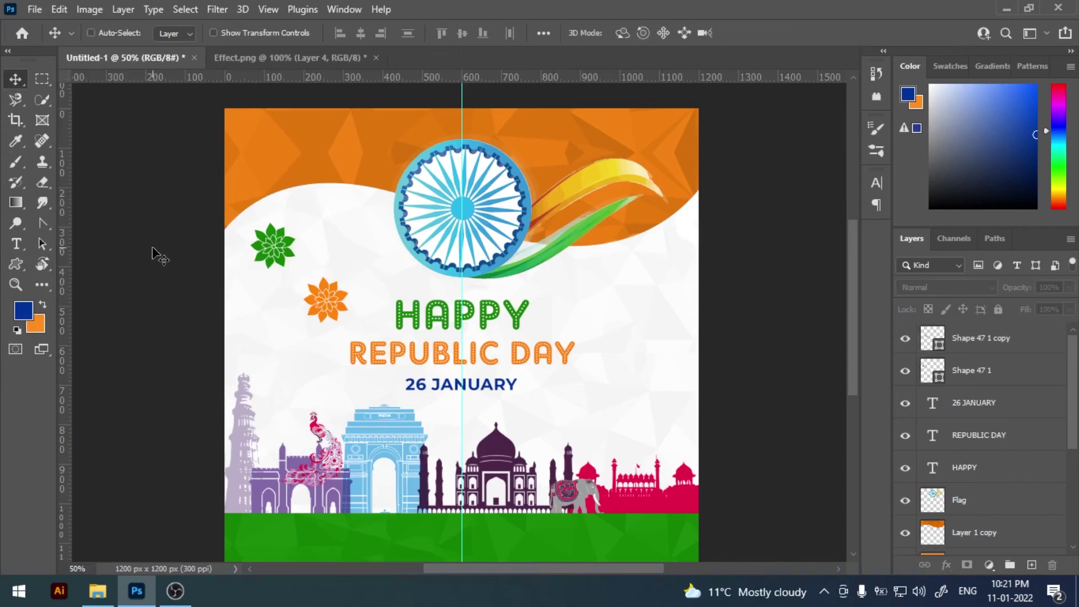
{"action": "key", "text": "ctrl+plus"}
{"action": "scroll", "coordinate": [535, 306], "scroll_direction": "down", "scroll_amount": 1}
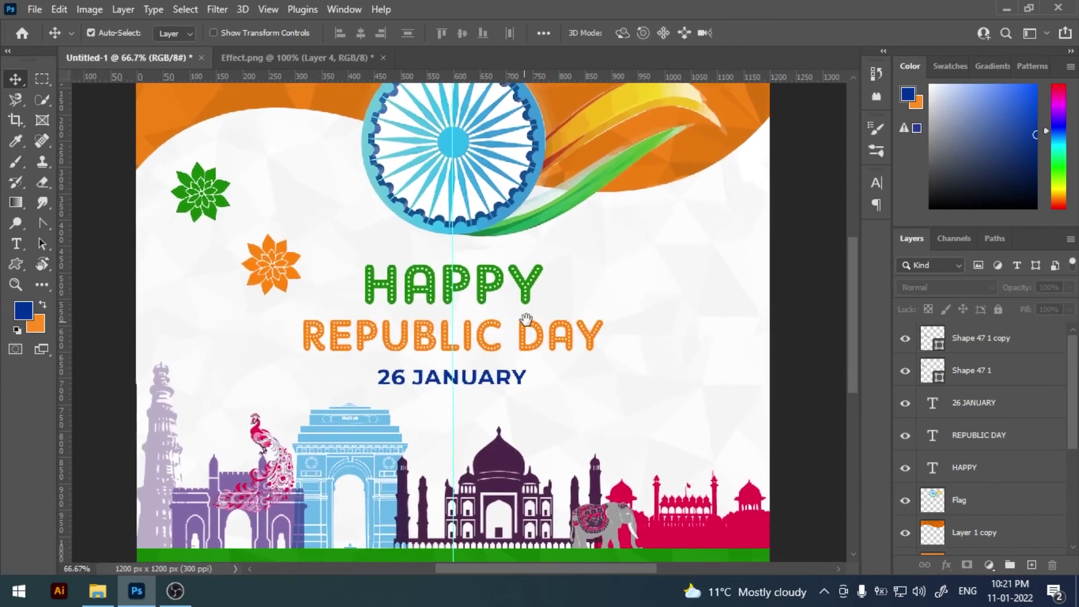
{"action": "left_click", "coordinate": [298, 264]}
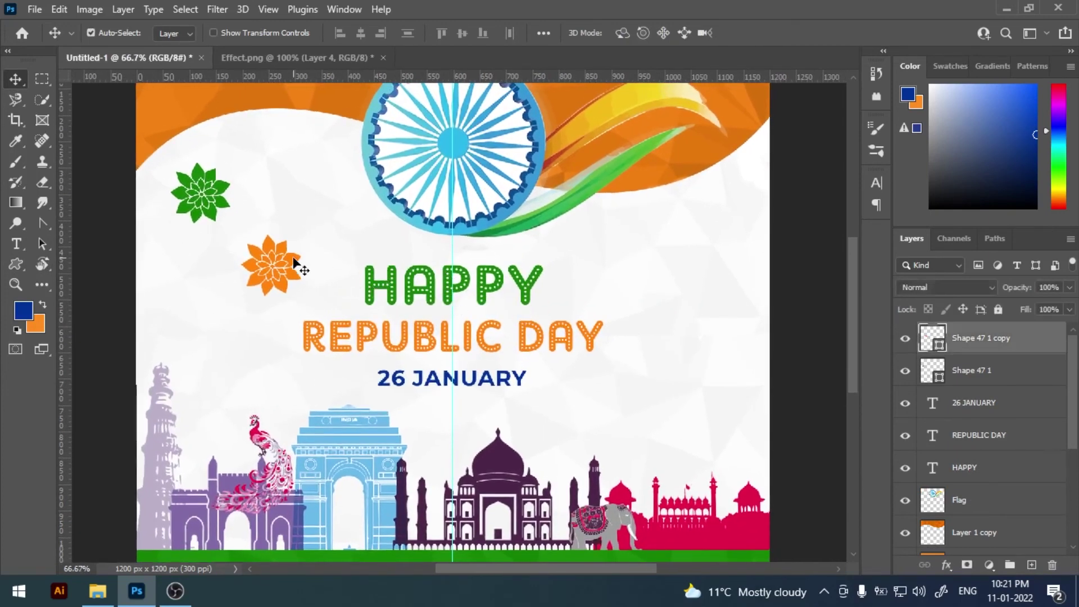
{"action": "left_click", "coordinate": [1041, 288]}
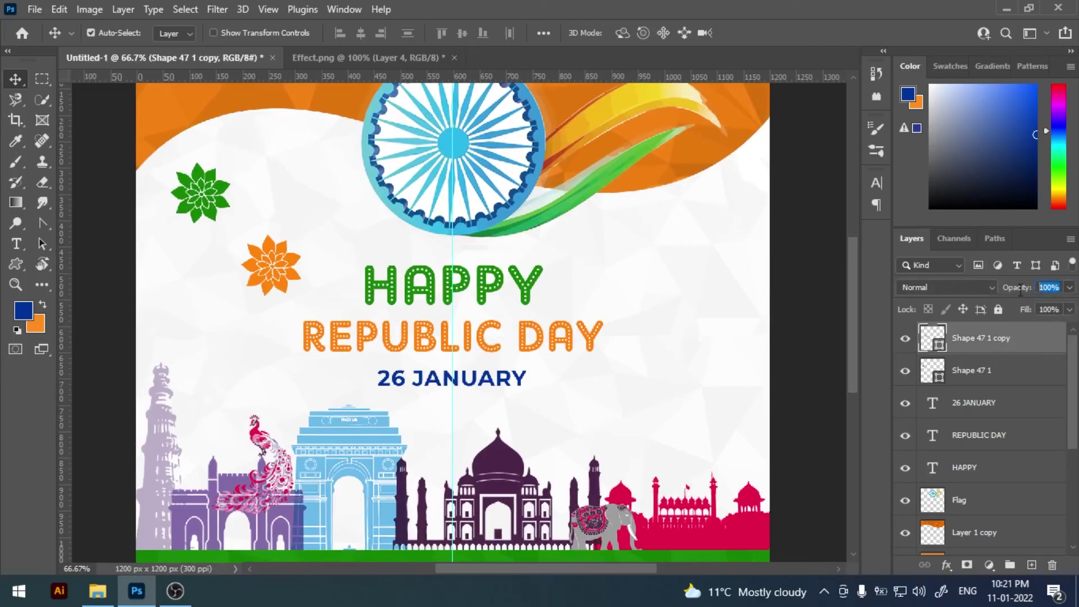
{"action": "type", "text": "30"}
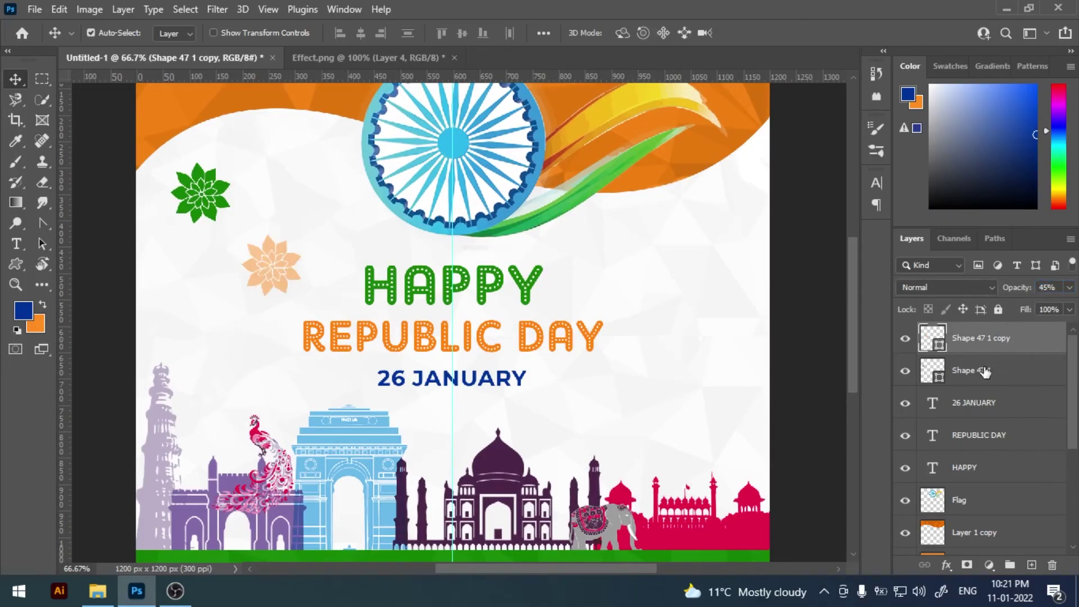
{"action": "left_click", "coordinate": [984, 371]}
{"action": "type", "text": "30"}
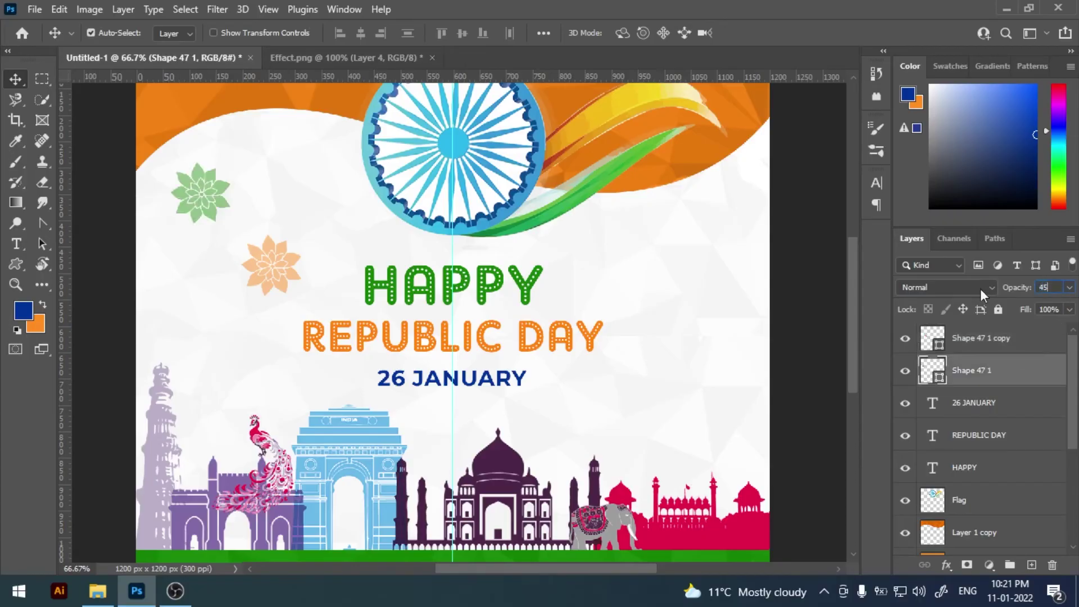
{"action": "left_click", "coordinate": [301, 258]}
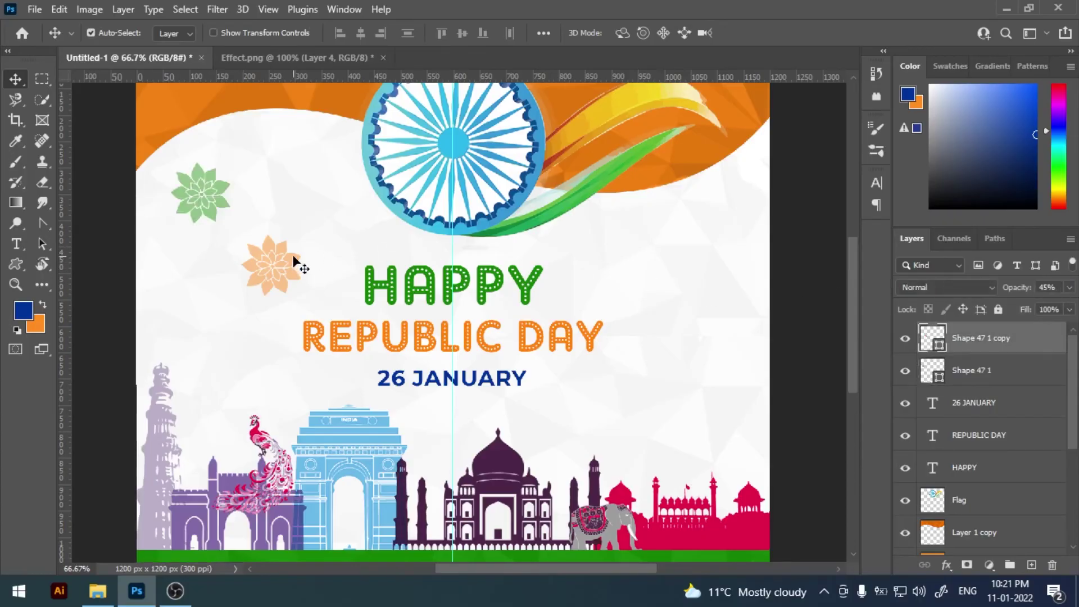
Move the orange flower to the poster's right side and scale it down.
{"action": "mouse_move", "coordinate": [294, 262]}
{"action": "left_mouse_down"}
{"action": "mouse_move", "coordinate": [749, 317]}
{"action": "mouse_move", "coordinate": [758, 304]}
{"action": "mouse_move", "coordinate": [749, 333]}
{"action": "left_mouse_up"}
{"action": "key", "text": "ctrl+t"}
{"action": "left_click", "coordinate": [772, 32]}
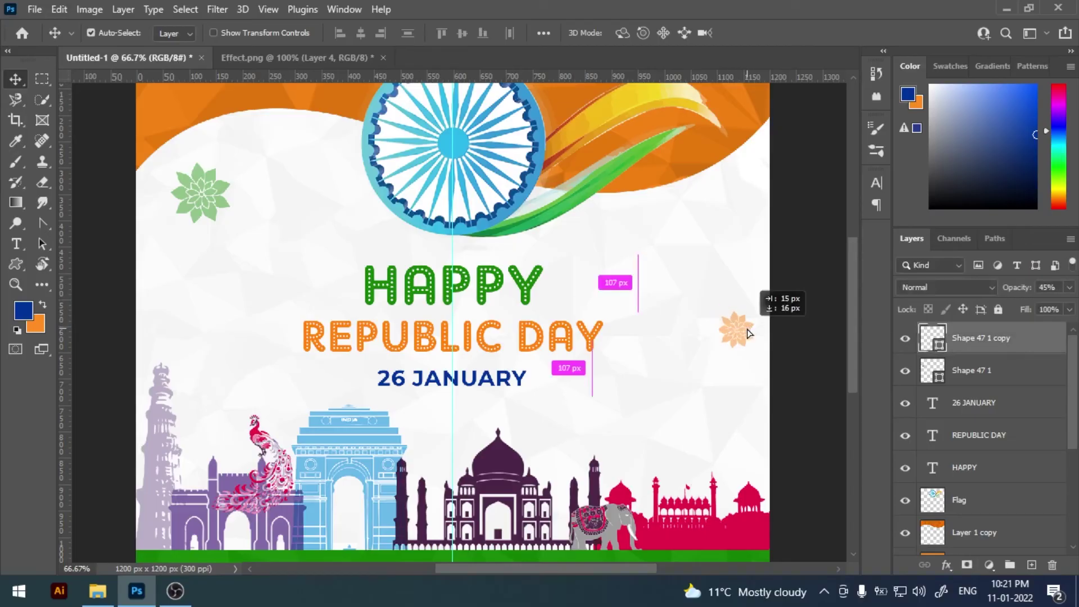
Duplicate the orange flower up-left and shrink the copy to about 85%.
{"action": "left_click", "coordinate": [759, 337]}
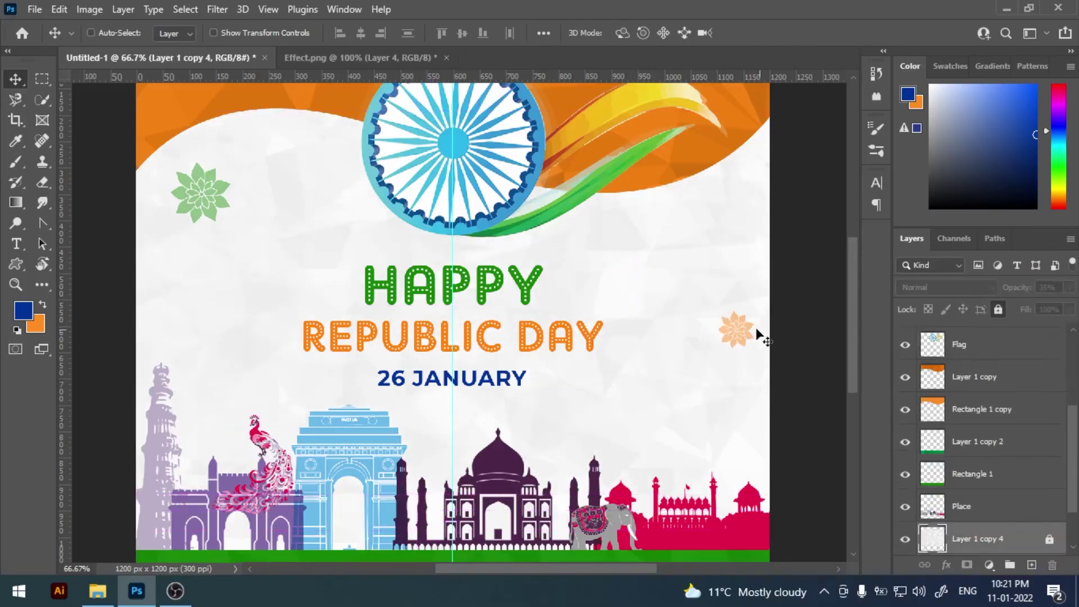
{"action": "left_click_drag", "start_coordinate": [751, 328], "coordinate": [631, 257]}
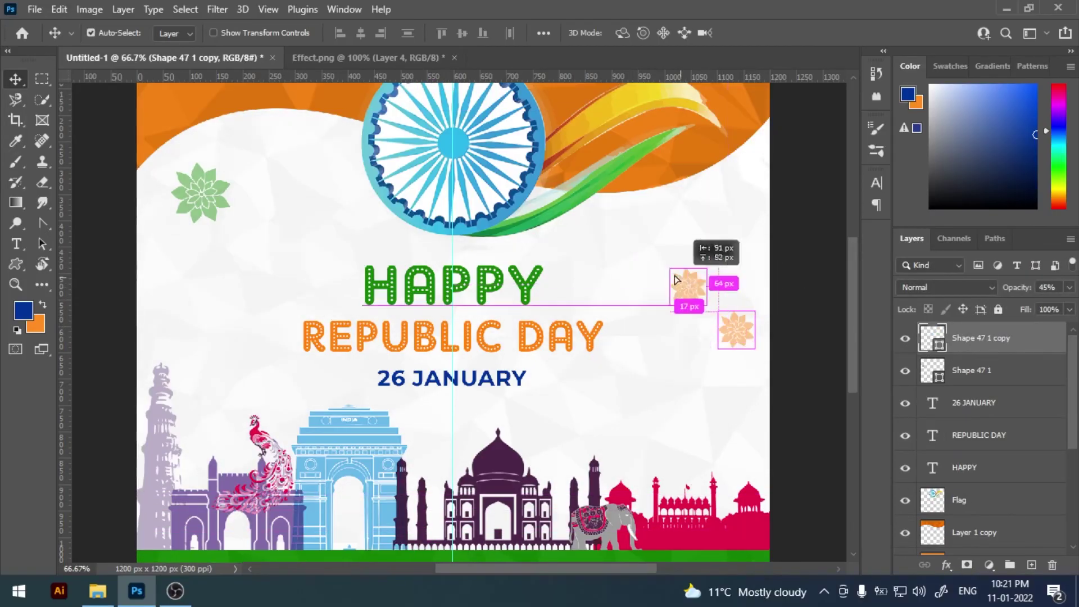
{"action": "key", "text": "ctrl+t"}
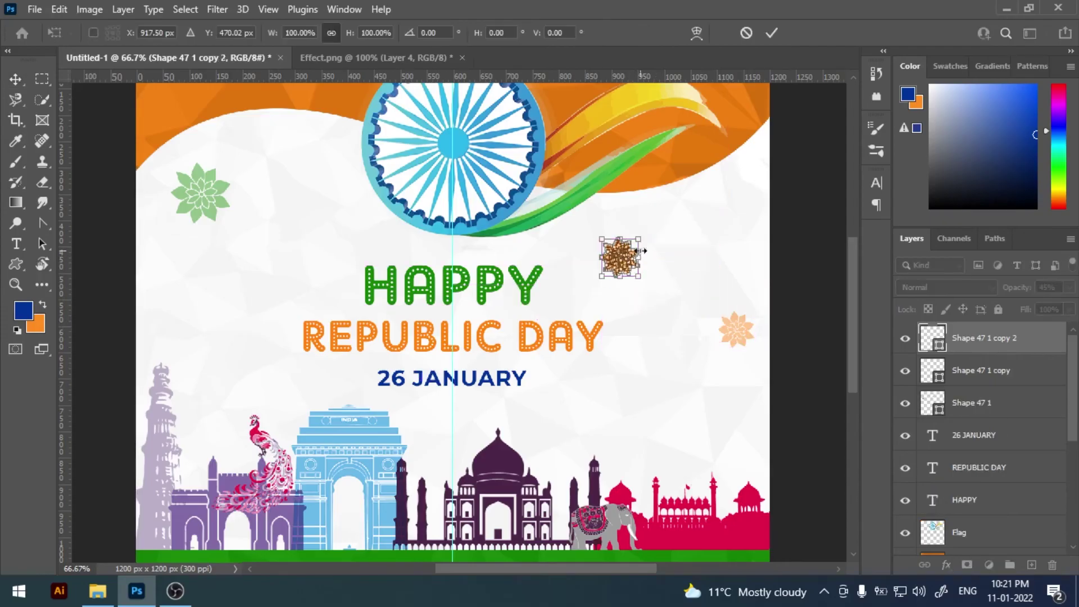
{"action": "left_click_drag", "start_coordinate": [639, 239], "coordinate": [644, 209]}
{"action": "key", "text": "Return"}
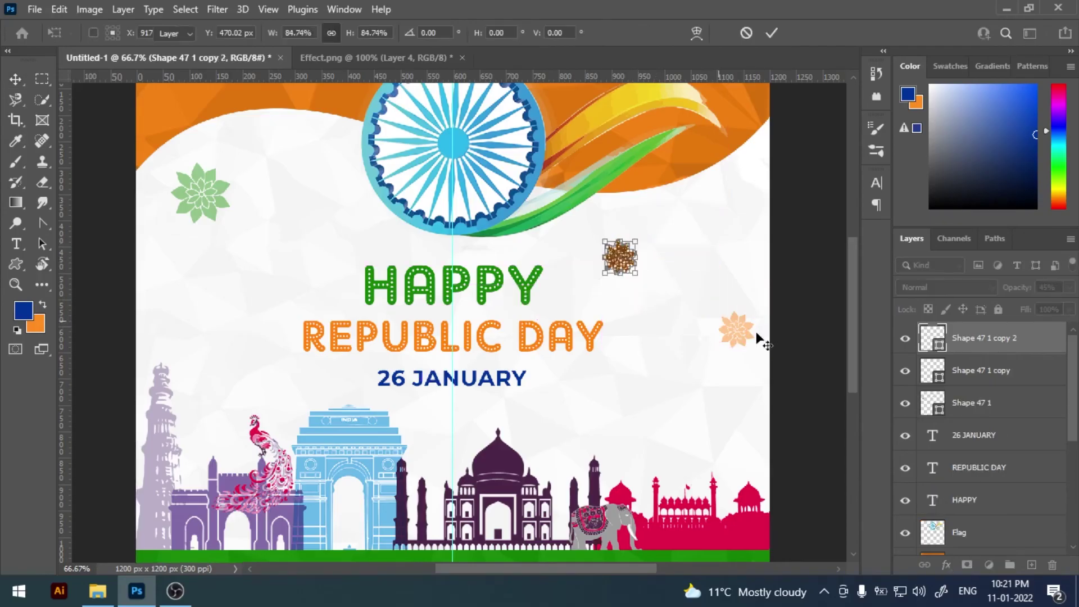
Enlarge the right-side orange flower slightly.
{"action": "left_click", "coordinate": [754, 331]}
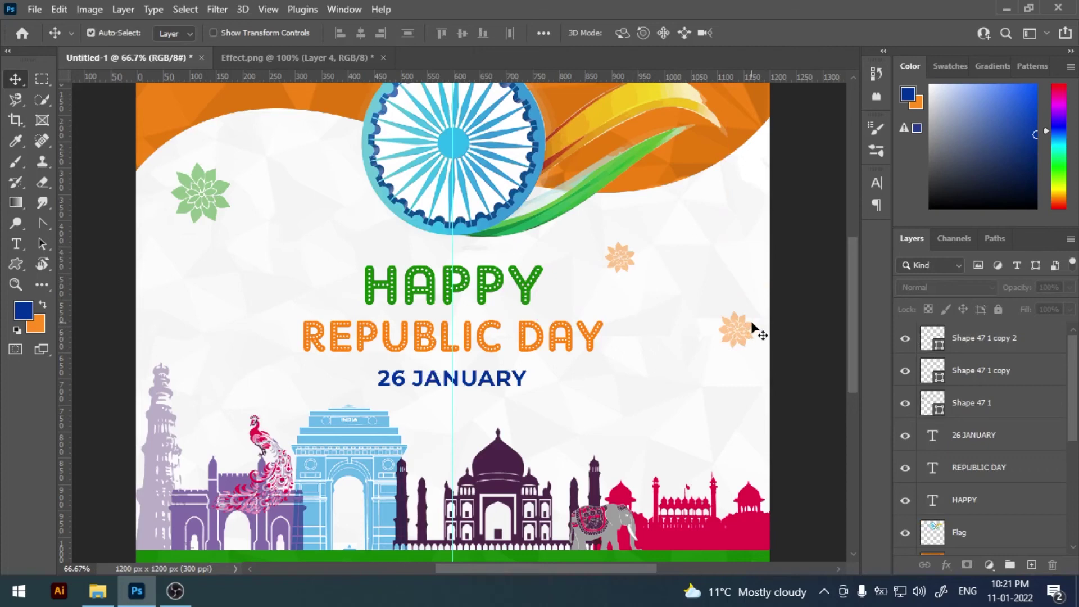
{"action": "left_click", "coordinate": [751, 327]}
{"action": "key", "text": "ctrl+t"}
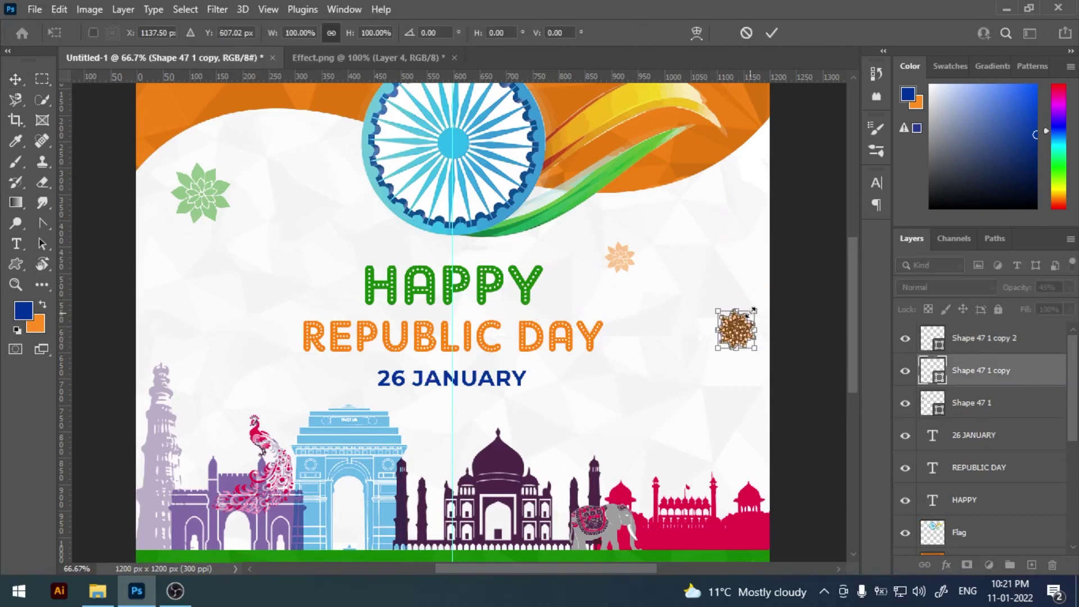
{"action": "left_click_drag", "start_coordinate": [755, 312], "coordinate": [798, 329]}
{"action": "key", "text": "Return"}
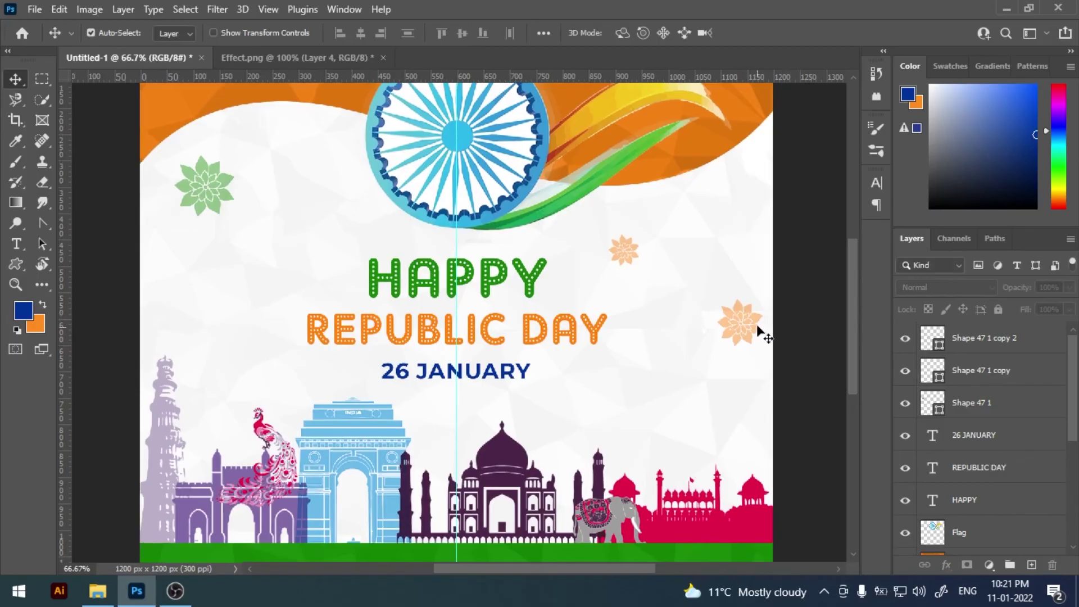
Add orange flower copies near the skyline (about 62%), left of HAPPY and by the lower-left monuments.
{"action": "left_click_drag", "start_coordinate": [637, 251], "coordinate": [656, 438]}
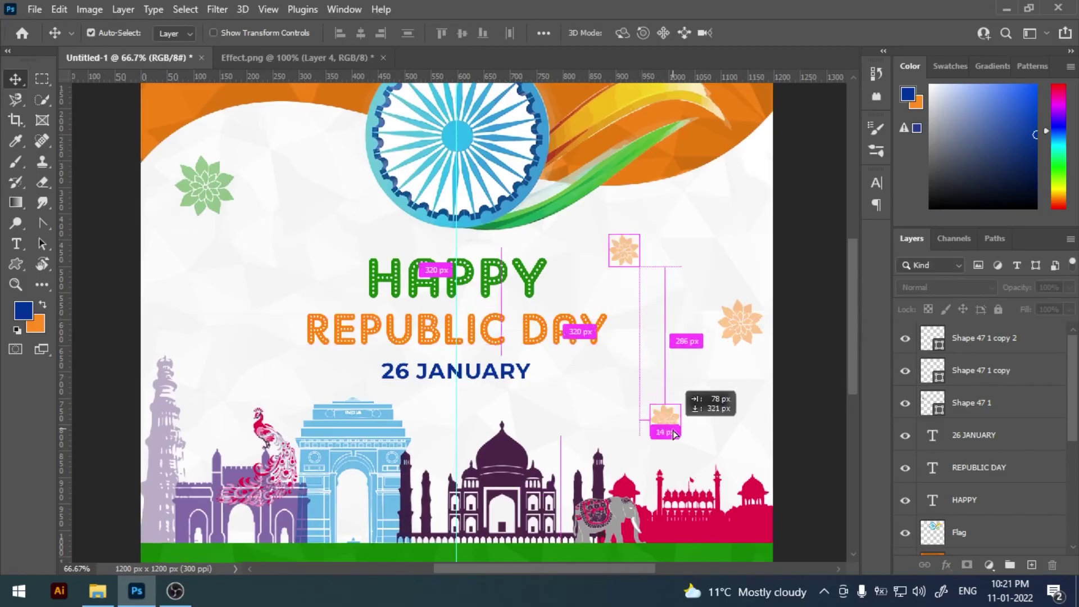
{"action": "key", "text": "ctrl+t"}
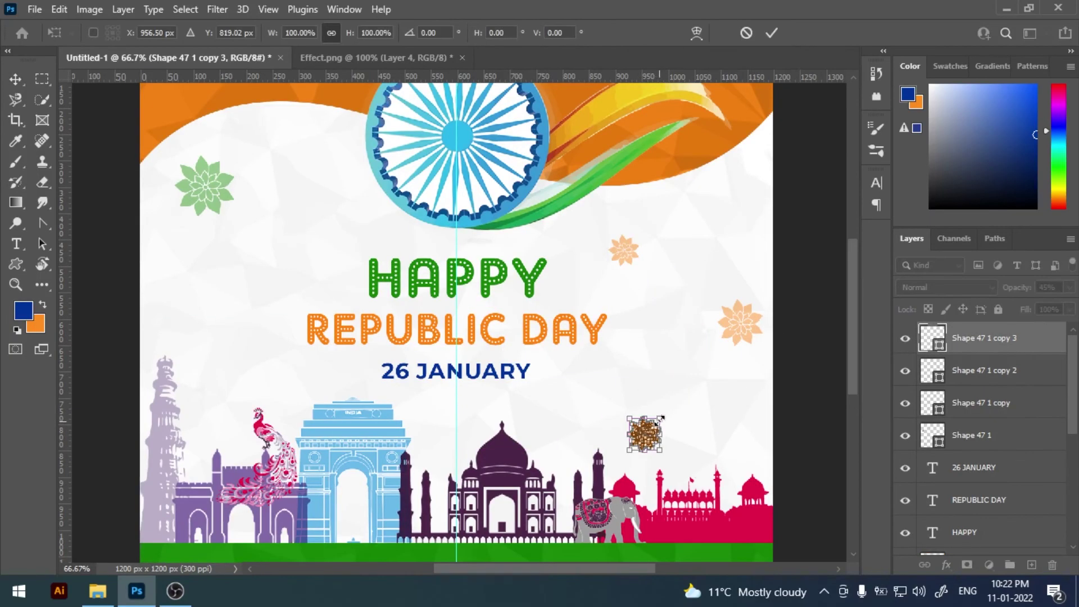
{"action": "left_click_drag", "start_coordinate": [657, 420], "coordinate": [655, 428]}
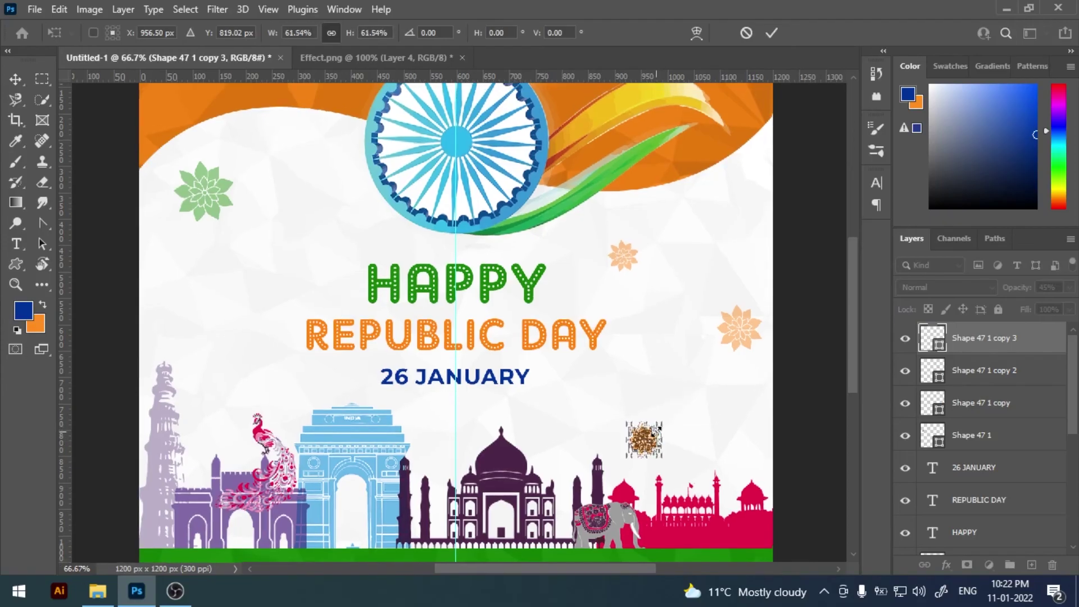
{"action": "left_click", "coordinate": [770, 35]}
{"action": "left_click", "coordinate": [804, 299]}
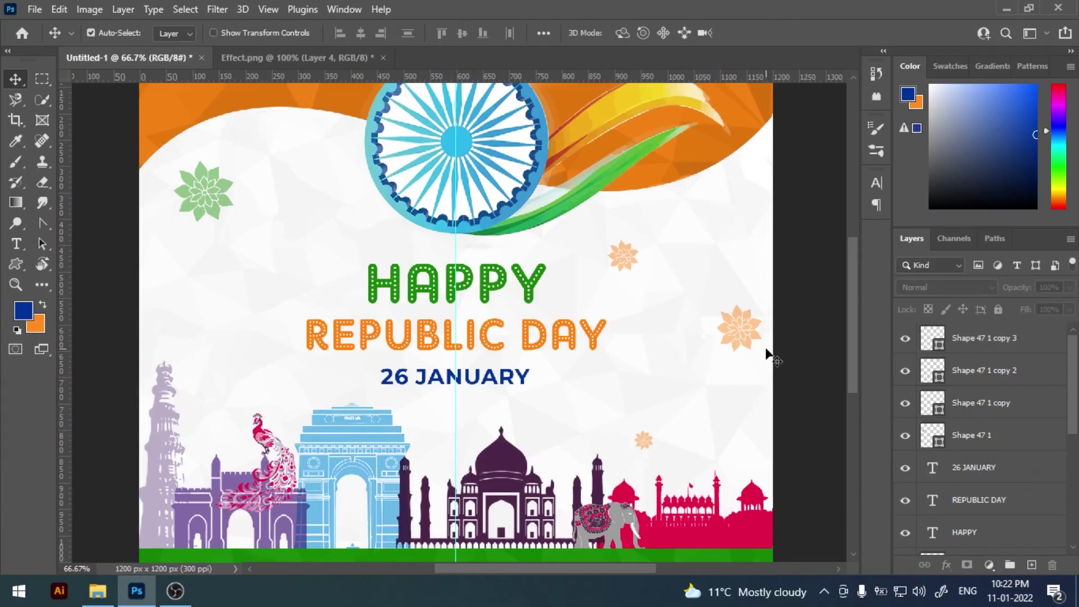
{"action": "mouse_move", "coordinate": [754, 326]}
{"action": "left_mouse_down"}
{"action": "mouse_move", "coordinate": [335, 278]}
{"action": "mouse_move", "coordinate": [346, 281]}
{"action": "left_mouse_up"}
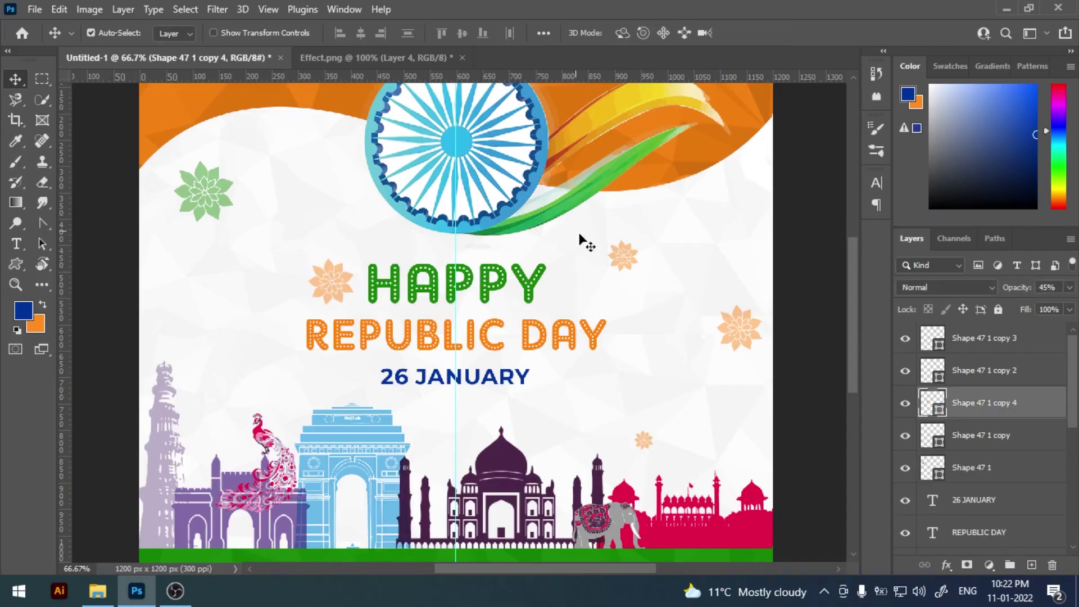
{"action": "left_click_drag", "start_coordinate": [633, 251], "coordinate": [227, 404]}
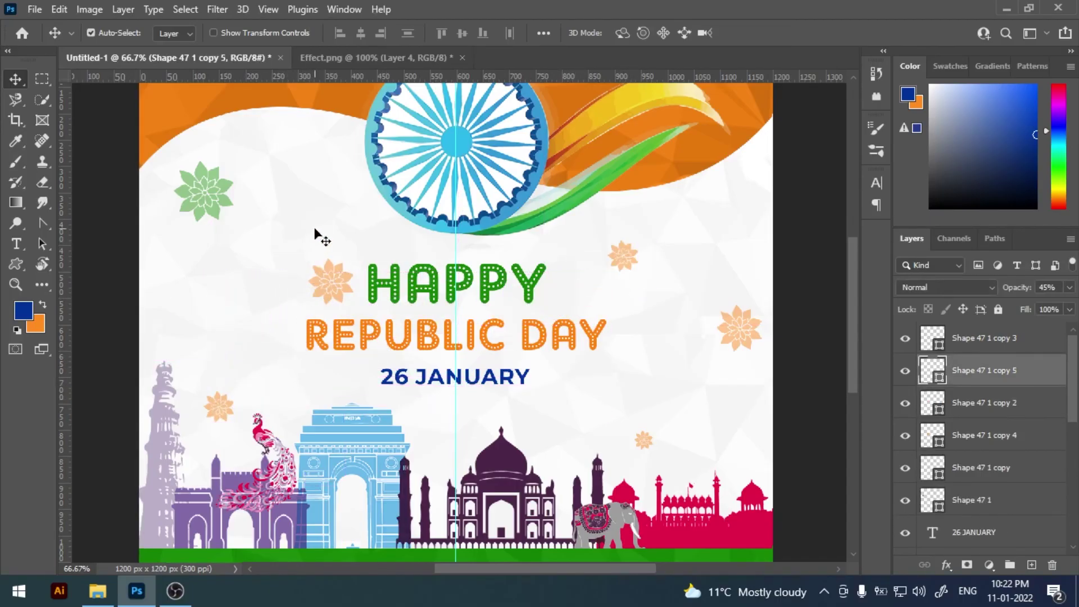
Shrink the upper-left green flower and add a smaller green copy near REPUBLIC DAY.
{"action": "left_click", "coordinate": [225, 184]}
{"action": "key", "text": "ctrl+t"}
{"action": "left_click_drag", "start_coordinate": [238, 159], "coordinate": [237, 170]}
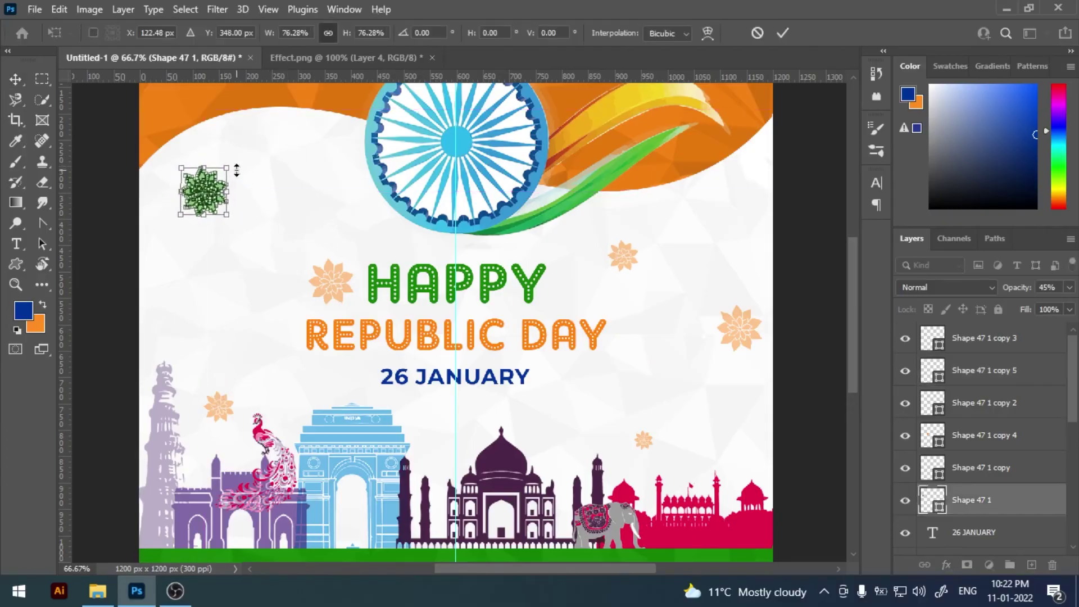
{"action": "key", "text": "Return"}
{"action": "mouse_move", "coordinate": [215, 178]}
{"action": "left_mouse_down"}
{"action": "mouse_move", "coordinate": [610, 391]}
{"action": "mouse_move", "coordinate": [604, 373]}
{"action": "left_mouse_up"}
{"action": "key", "text": "ctrl+t"}
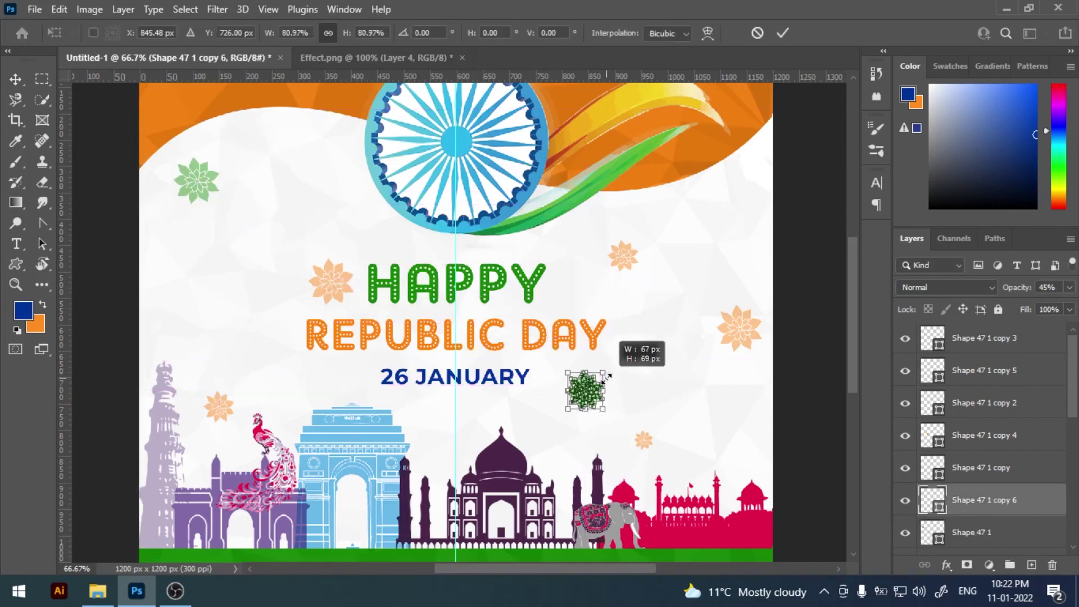
{"action": "key", "text": "Return"}
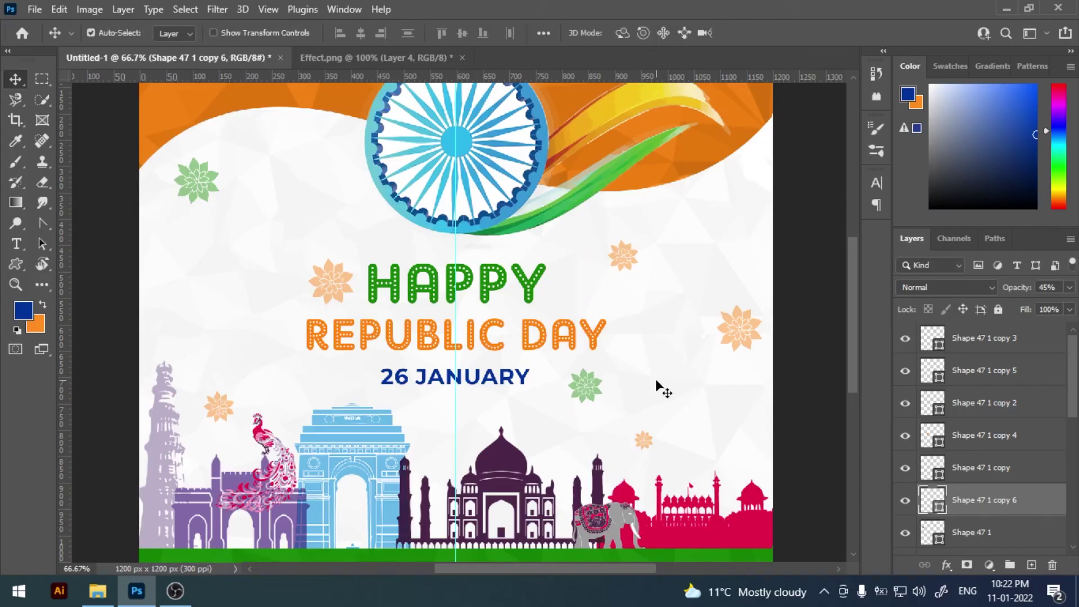
{"action": "key", "text": "shift+Left"}
{"action": "left_click", "coordinate": [612, 388]}
Place a smaller green flower copy at the poster's upper right.
{"action": "left_click_drag", "start_coordinate": [600, 387], "coordinate": [755, 198]}
{"action": "key", "text": "ctrl+t"}
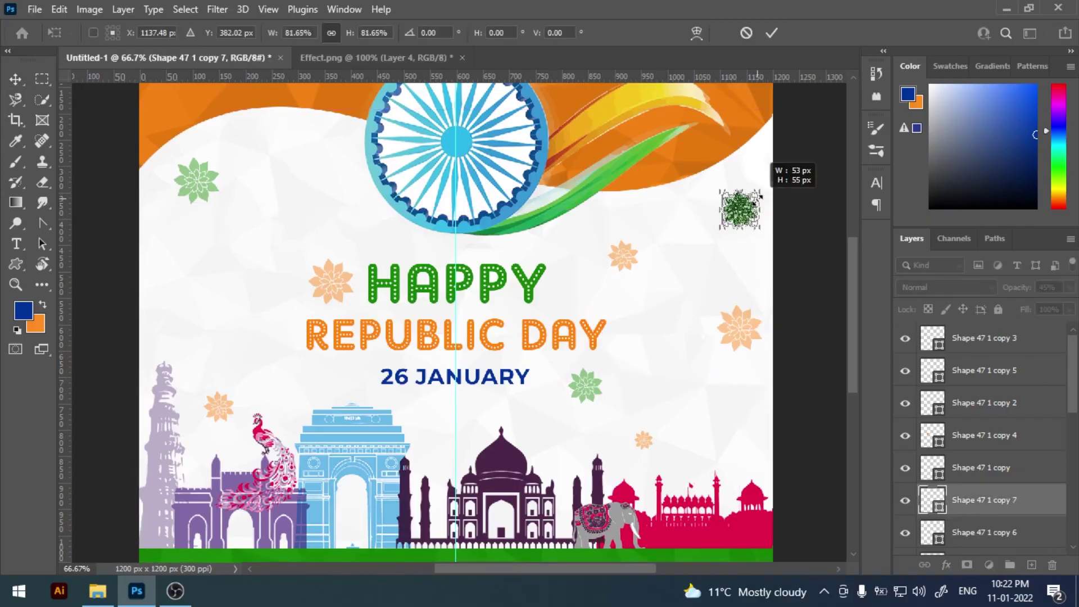
{"action": "key", "text": "Return"}
{"action": "left_click", "coordinate": [798, 256]}
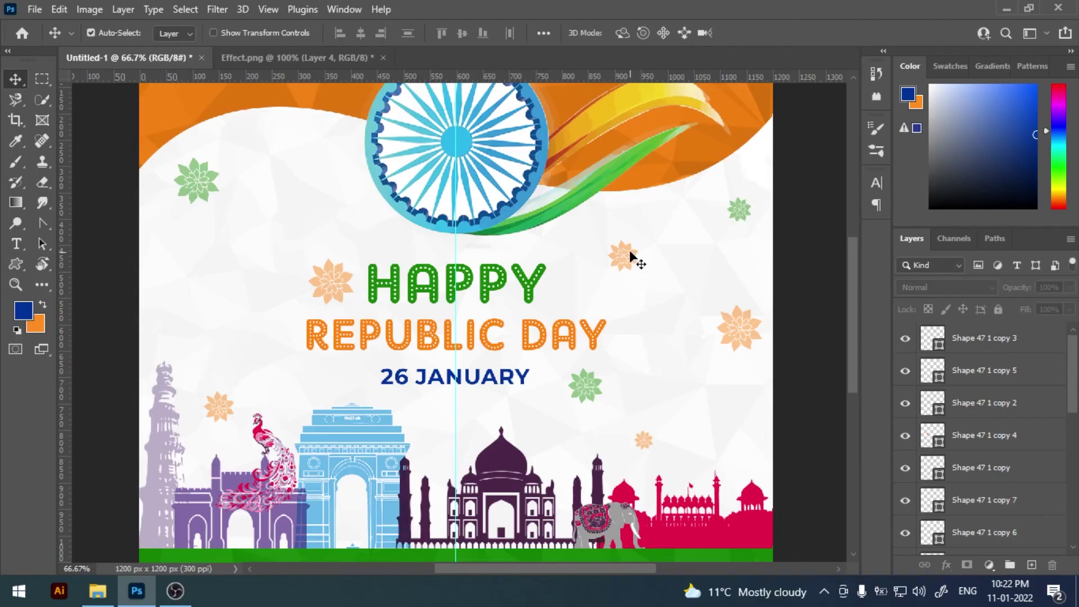
Reposition the right-side orange flower and move the small orange flower down-right.
{"action": "left_click", "coordinate": [742, 320]}
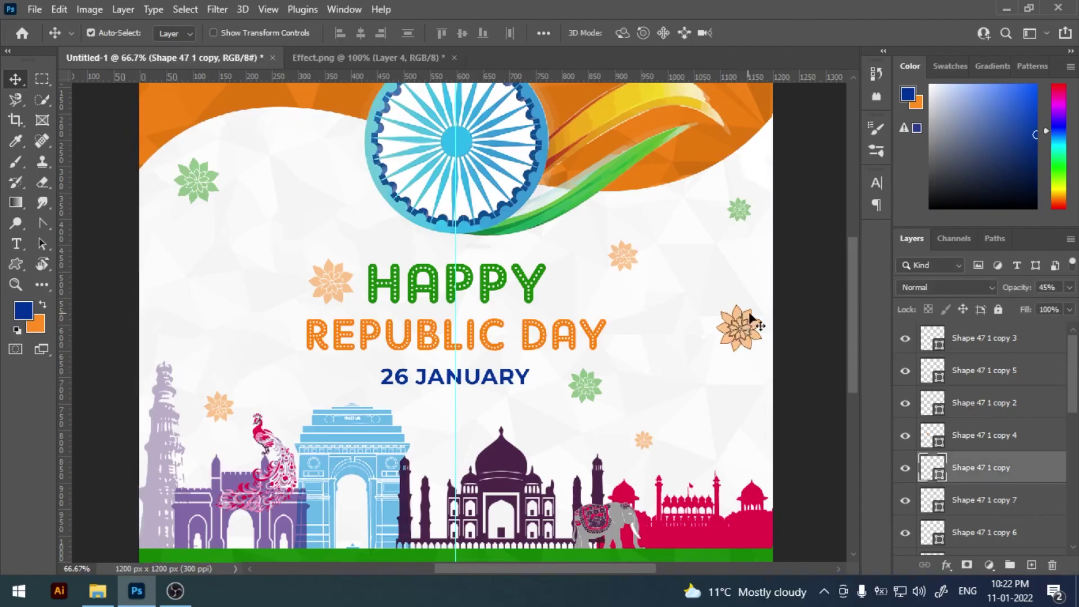
{"action": "key", "text": "shift+Left"}
{"action": "key", "text": "shift+Left"}
{"action": "left_click_drag", "start_coordinate": [650, 432], "coordinate": [688, 448]}
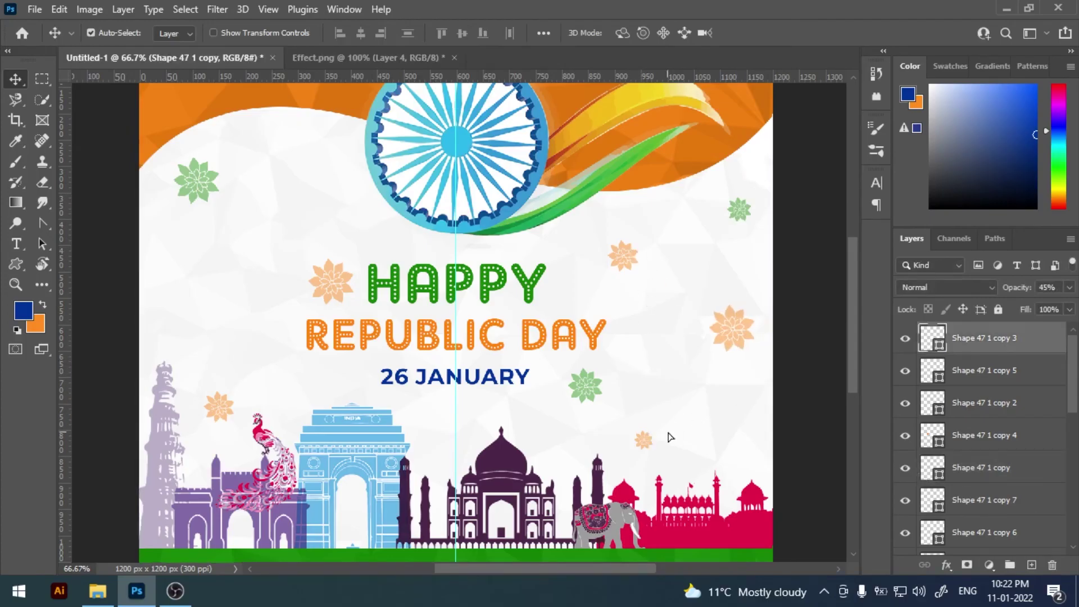
{"action": "left_click", "coordinate": [792, 418]}
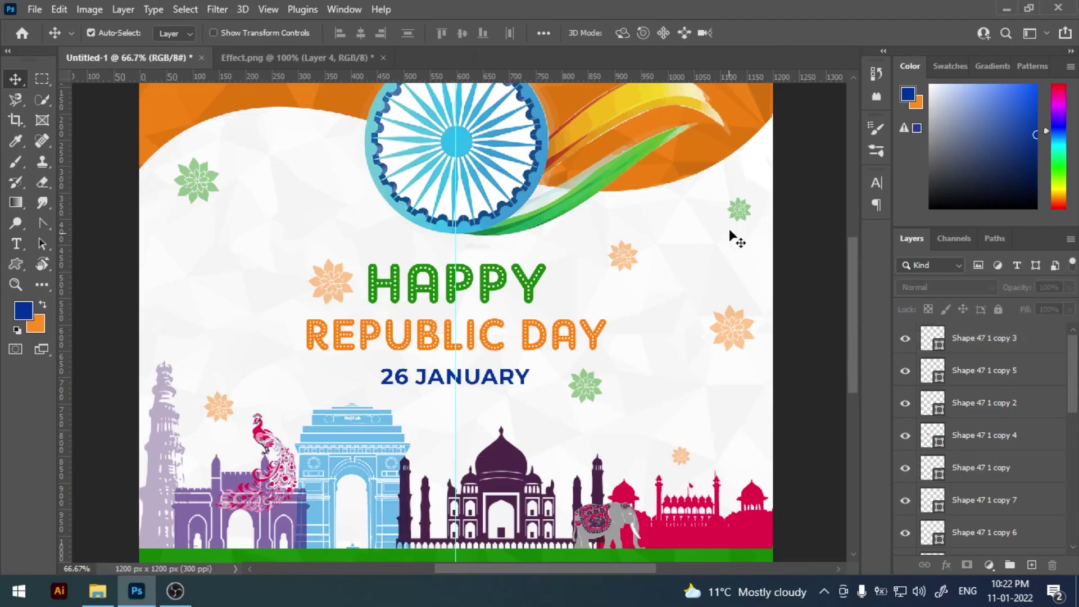
Add green flower copies left of the chakra and at the left edge, shrinking the latter to about 61%.
{"action": "left_click_drag", "start_coordinate": [747, 211], "coordinate": [349, 149]}
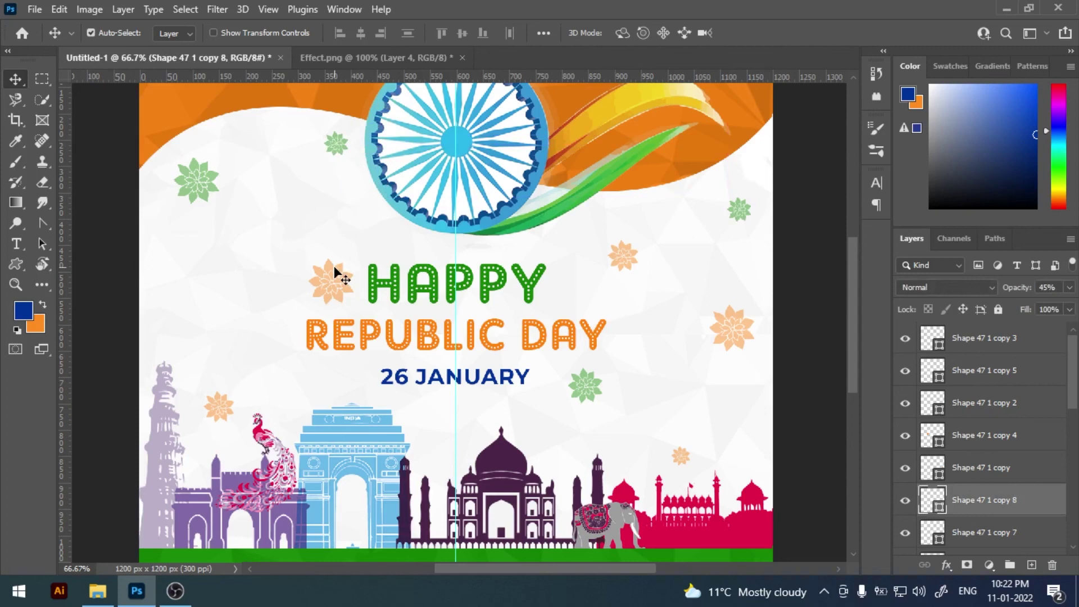
{"action": "left_click_drag", "start_coordinate": [341, 145], "coordinate": [182, 333]}
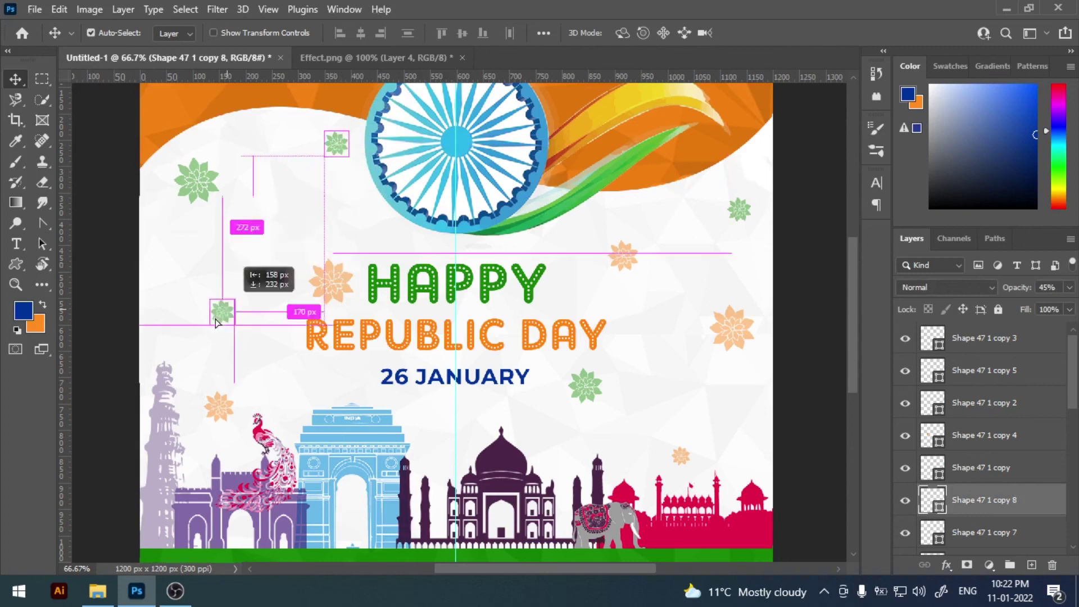
{"action": "key", "text": "ctrl"}
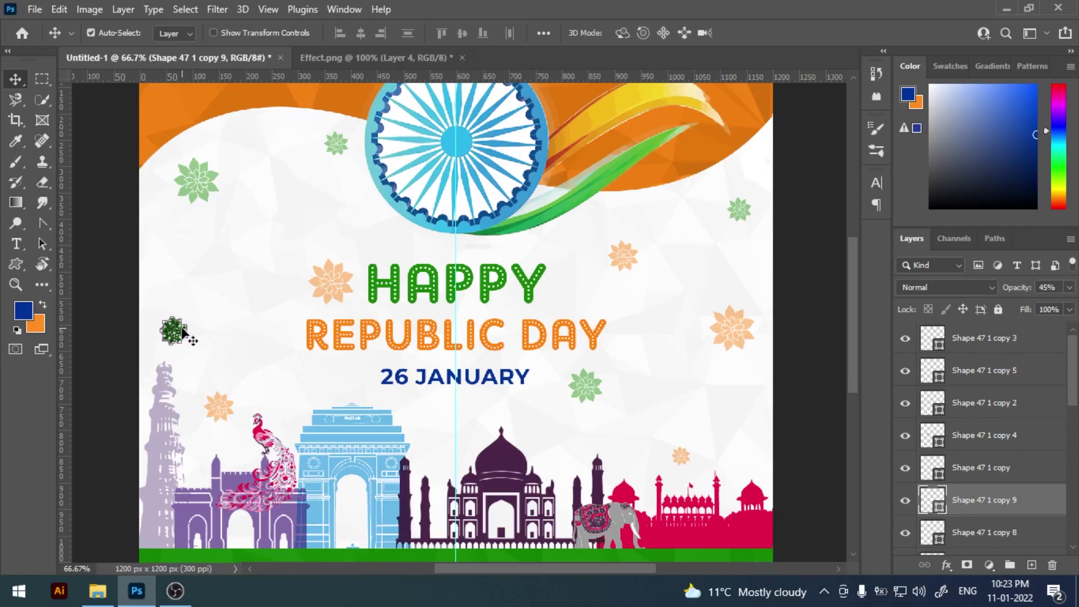
{"action": "key", "text": "ctrl+t"}
{"action": "left_click_drag", "start_coordinate": [187, 318], "coordinate": [186, 322]}
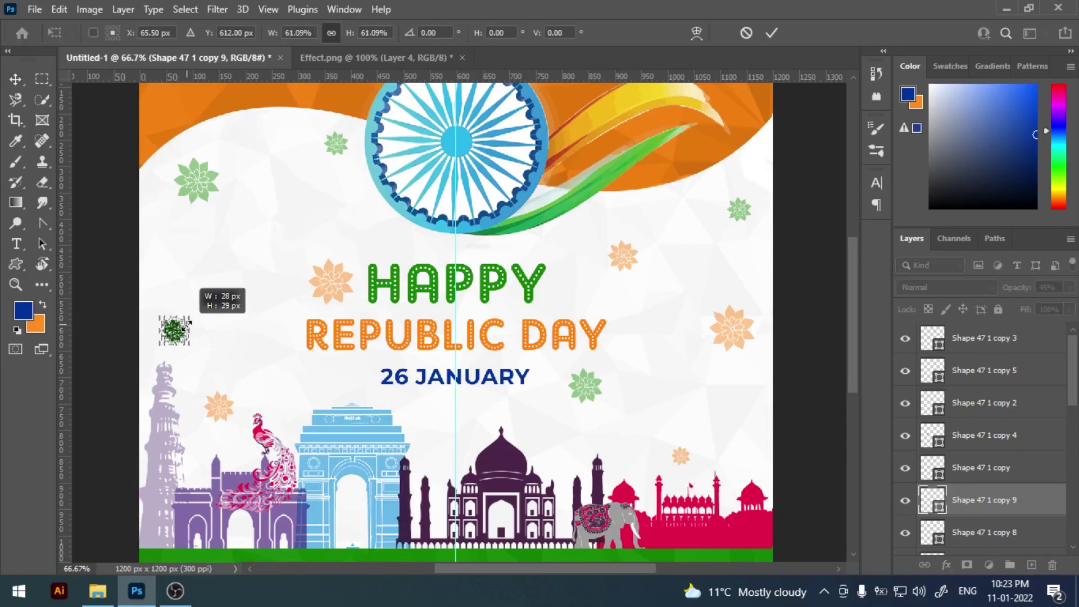
{"action": "key", "text": "Return"}
{"action": "left_click", "coordinate": [227, 342]}
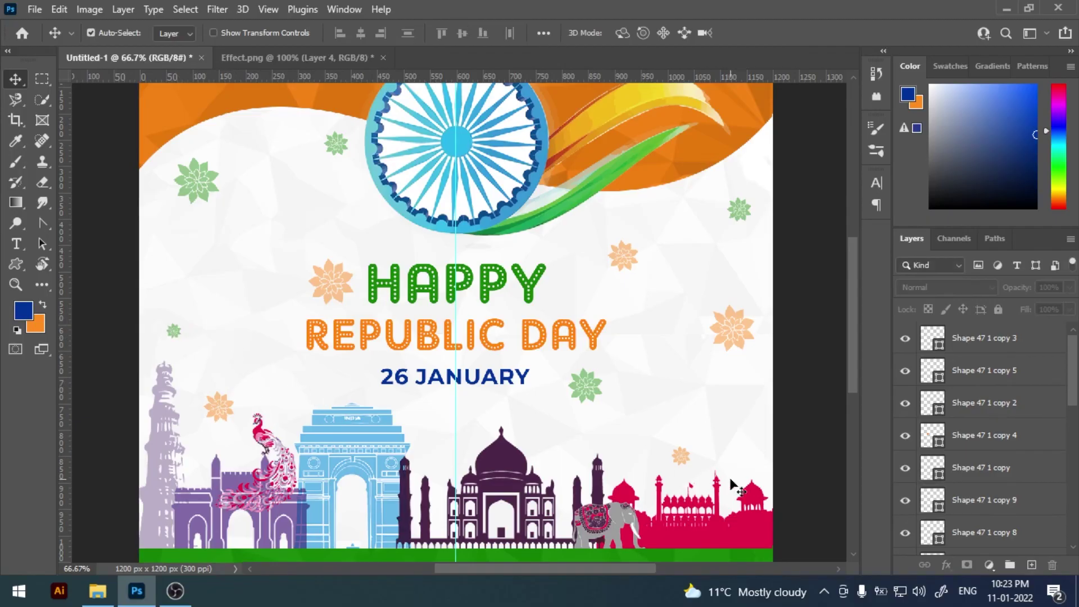
{"action": "left_click", "coordinate": [683, 456]}
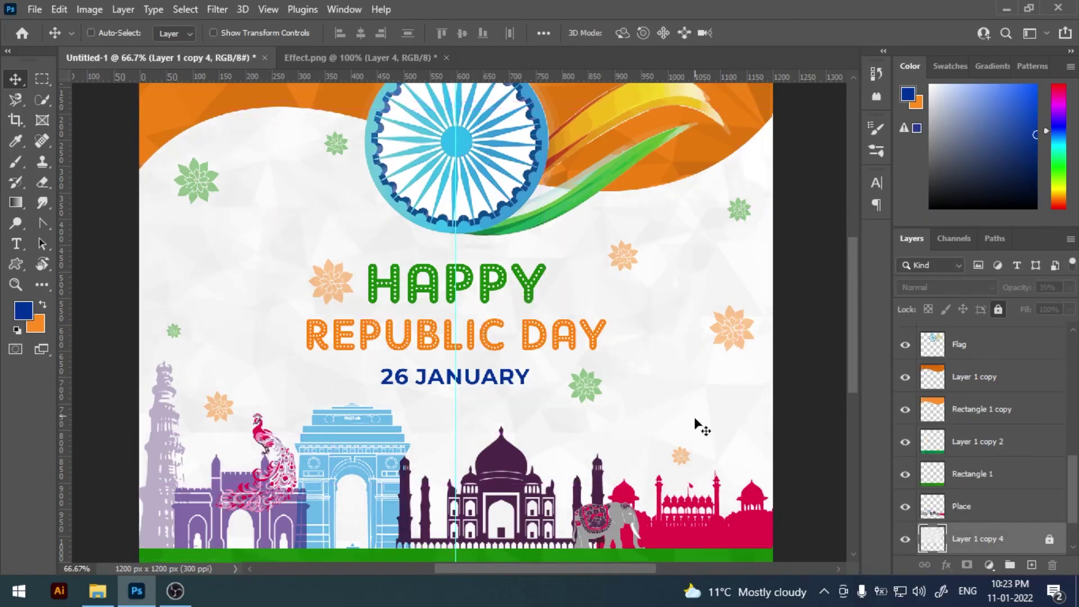
Copy an orange flower to the upper left and move a small orange flower slightly upward.
{"action": "left_click_drag", "start_coordinate": [682, 454], "coordinate": [241, 238]}
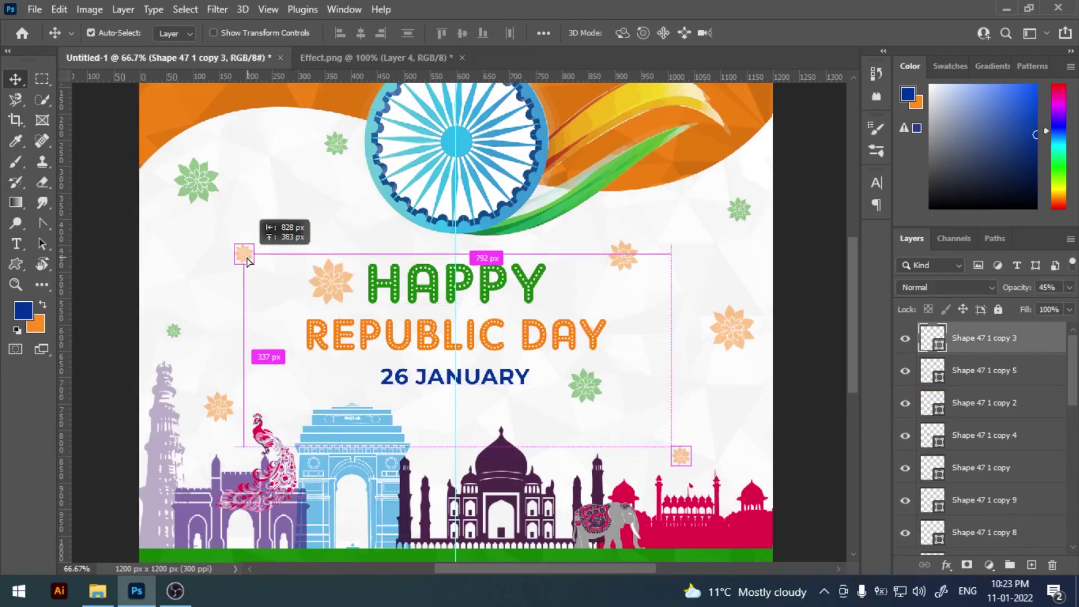
{"action": "left_click", "coordinate": [311, 233]}
{"action": "key", "text": "ctrl+0"}
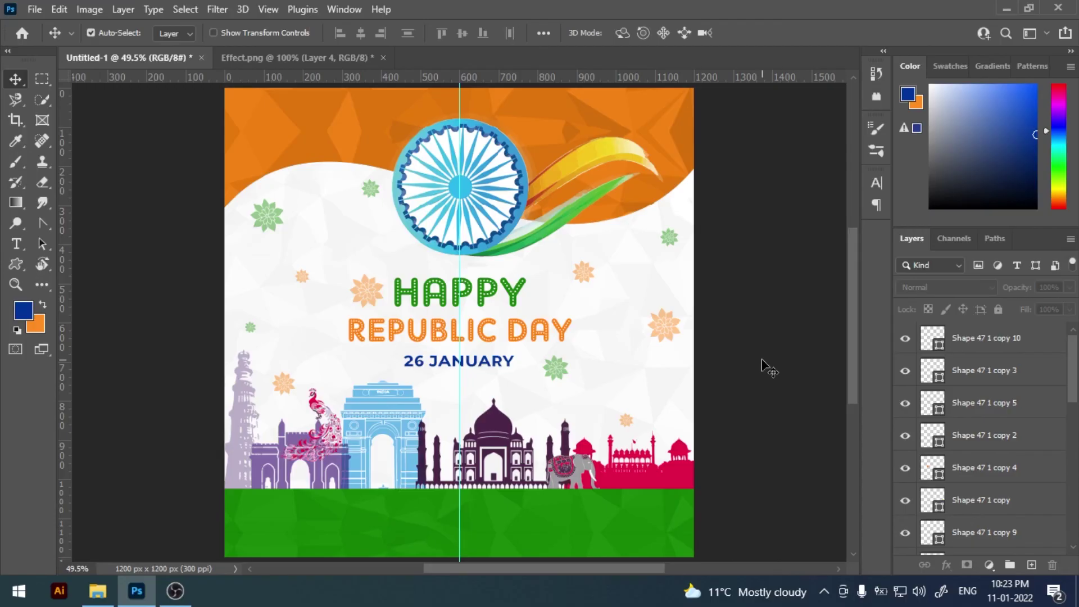
{"action": "left_click", "coordinate": [382, 290]}
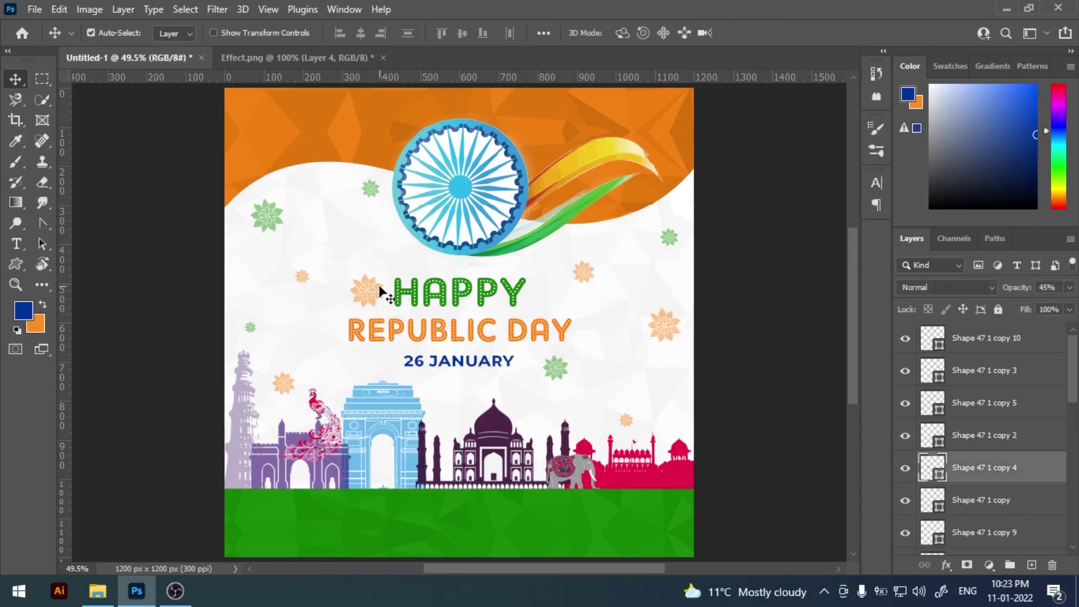
{"action": "left_click", "coordinate": [742, 371]}
{"action": "left_click_drag", "start_coordinate": [292, 385], "coordinate": [294, 290]}
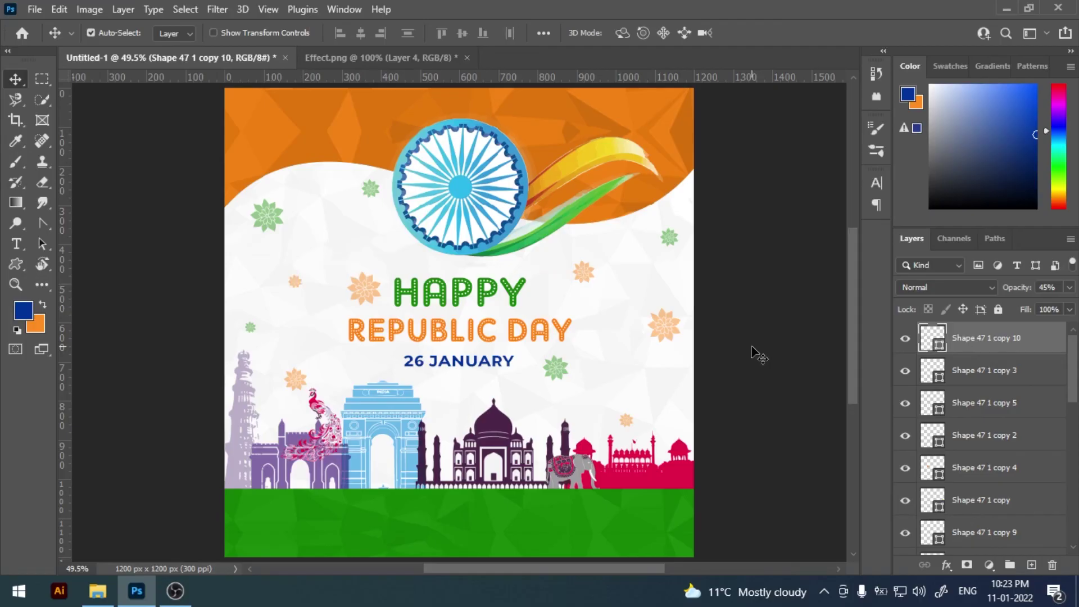
{"action": "left_click", "coordinate": [759, 354]}
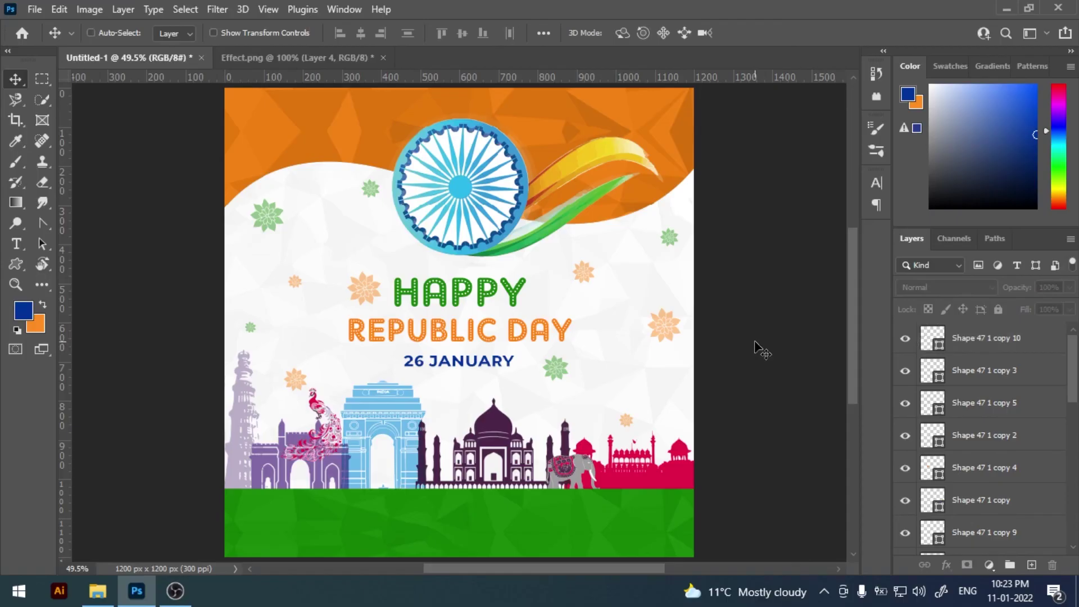
Zoom in to review the skyline and green ground, then fit the whole poster on screen.
{"action": "key", "text": "ctrl+plus"}
{"action": "key", "text": "ctrl+plus"}
{"action": "scroll", "coordinate": [804, 351], "scroll_direction": "up", "scroll_amount": 3}
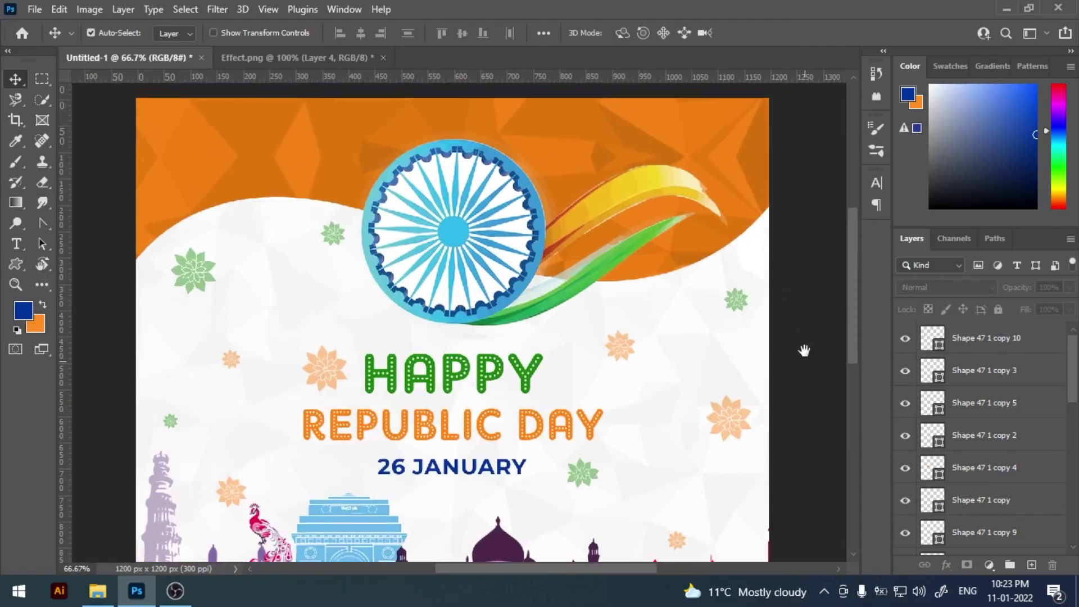
{"action": "left_click_drag", "start_coordinate": [817, 500], "coordinate": [820, 308]}
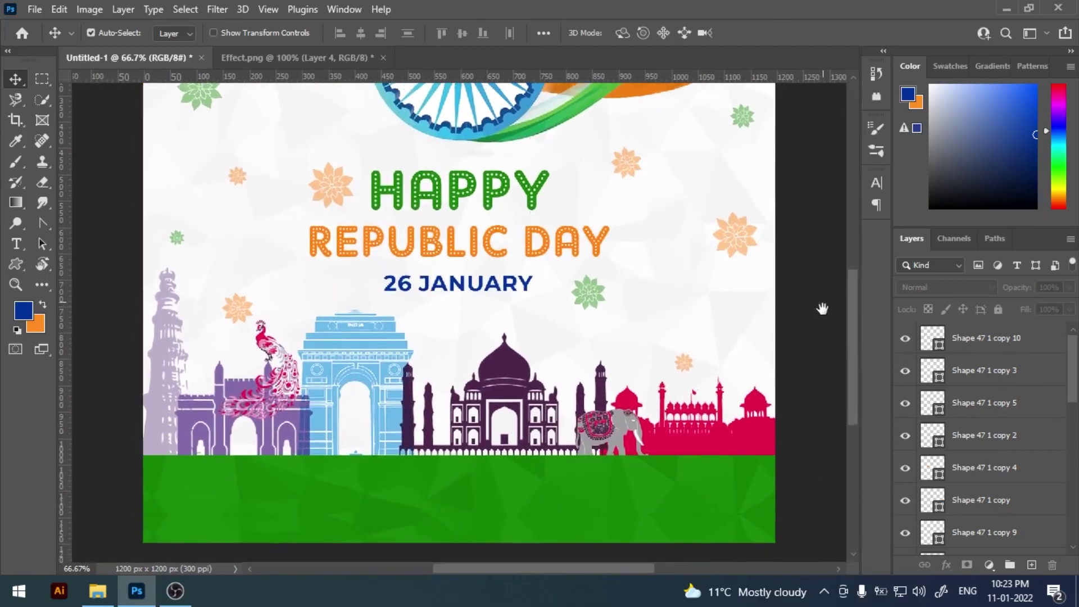
{"action": "key", "text": "ctrl+0"}
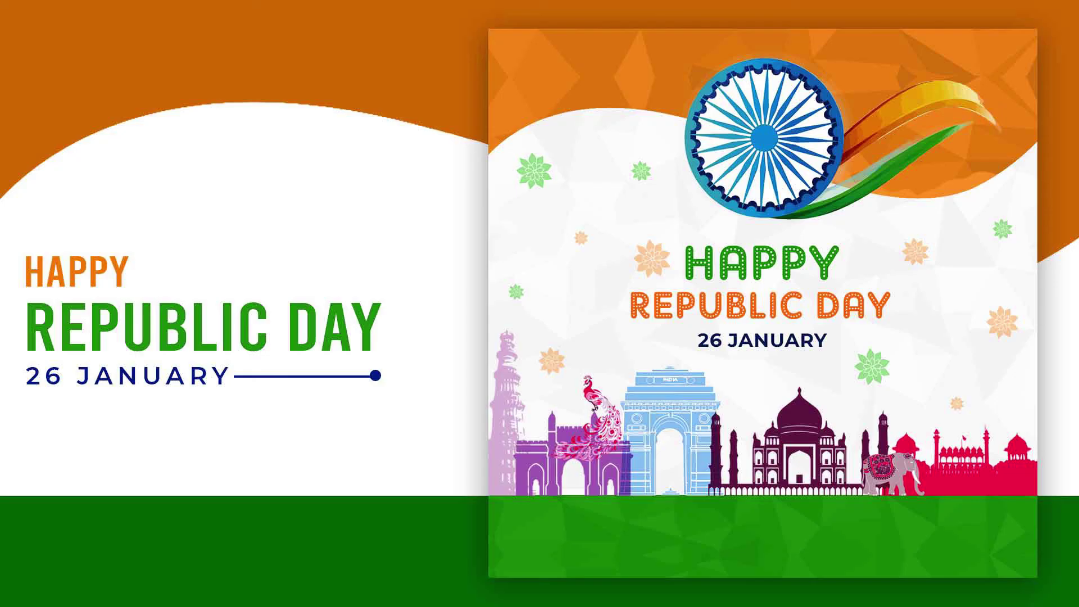